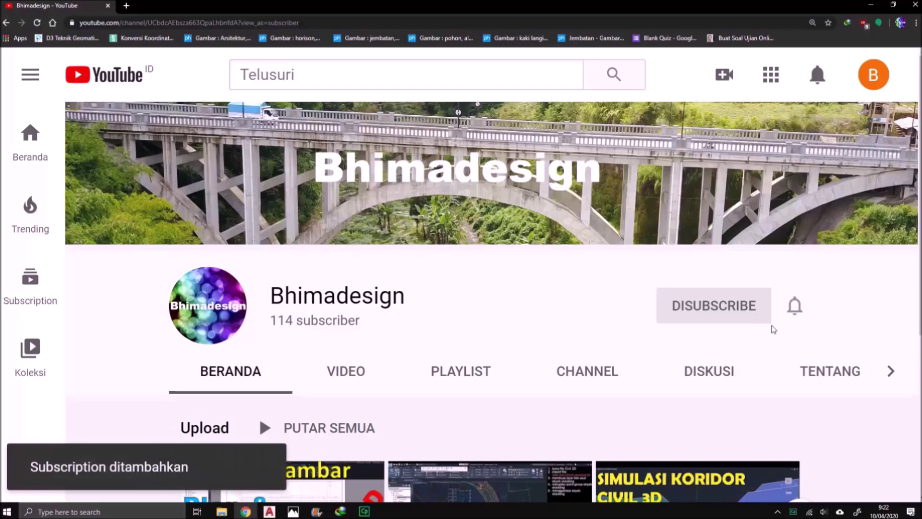
# Turn on all notifications for the subscribed Bhimadesign channel.
pyautogui.click(795, 308)
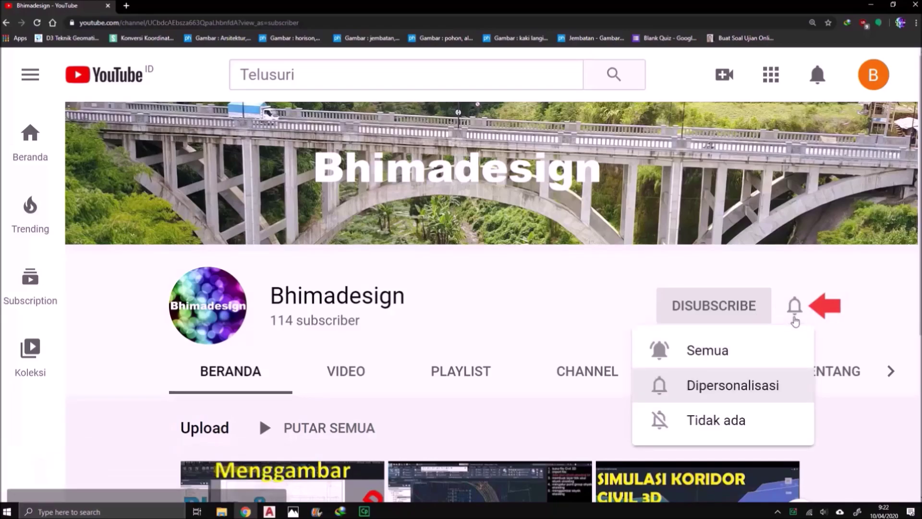
pyautogui.click(752, 361)
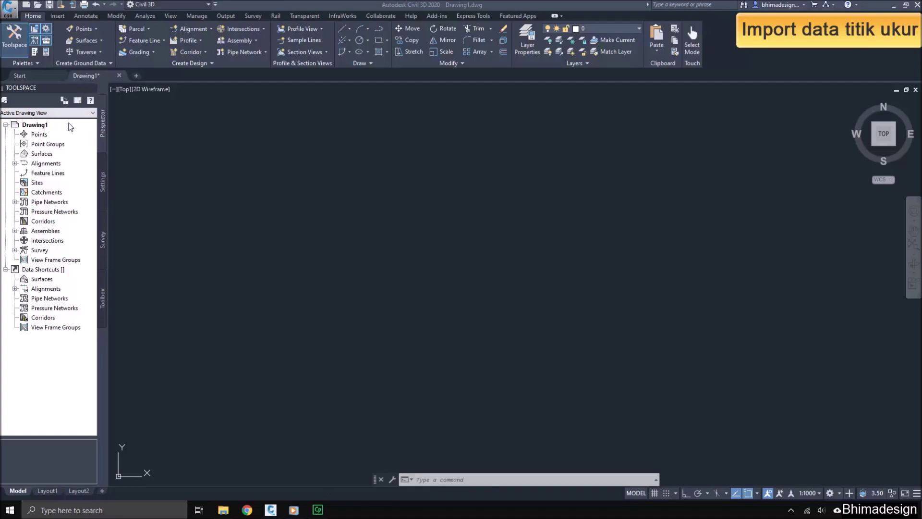
# Open the point creation tools for Drawing1's Points collection and start Import Points.
pyautogui.click(70, 127)
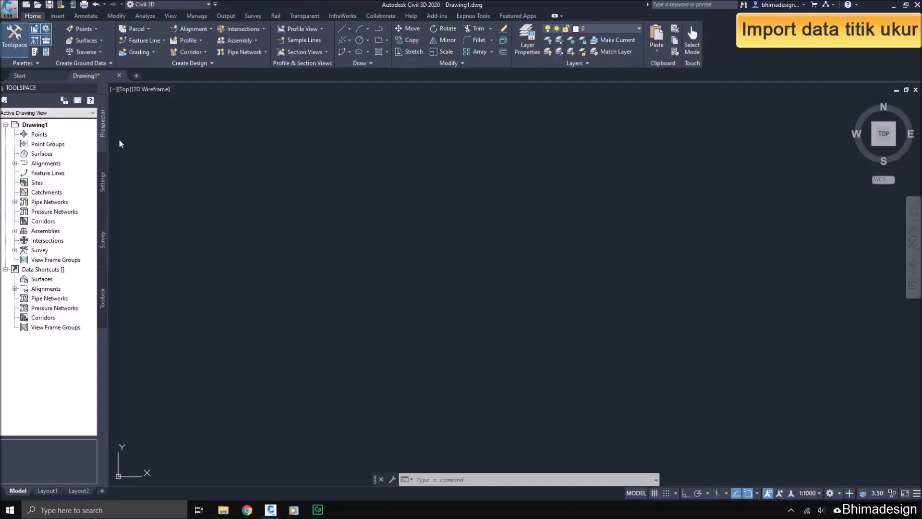
pyautogui.click(104, 144)
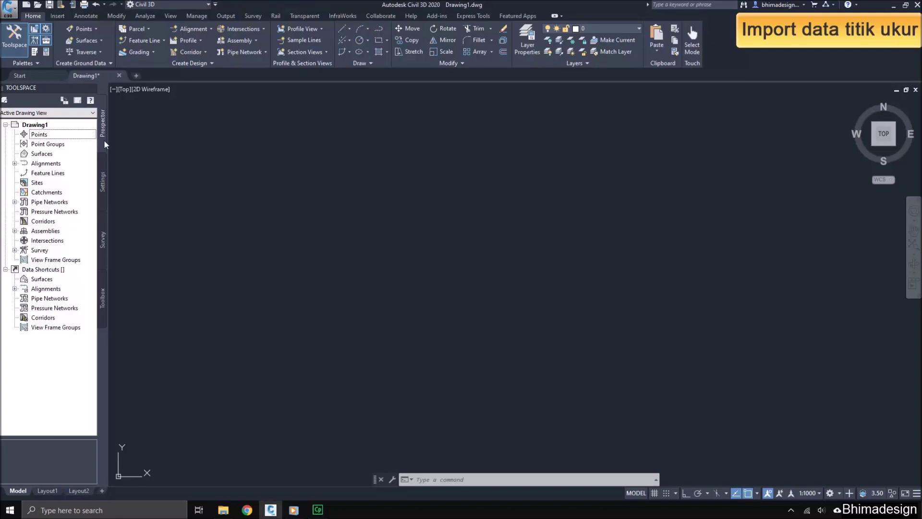
pyautogui.moveTo(37, 134); pyautogui.dragTo(51, 140)
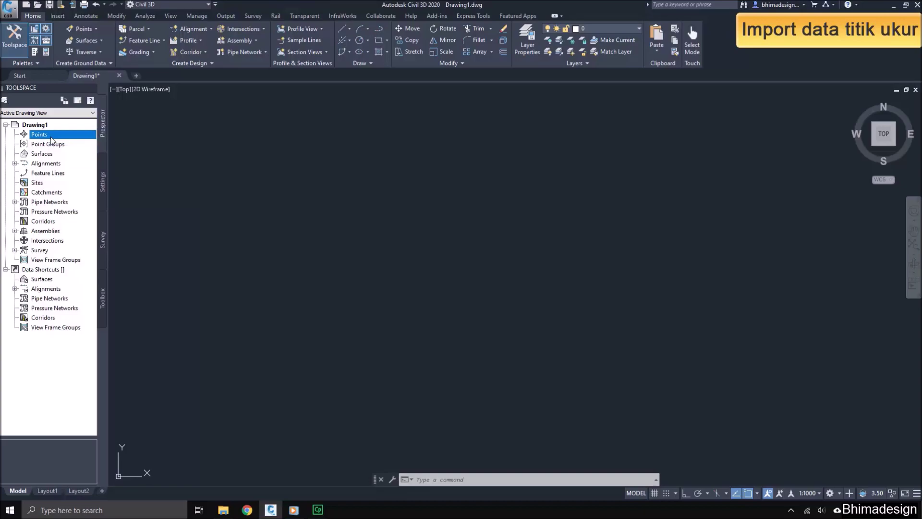
pyautogui.rightClick(51, 140)
pyautogui.click(73, 143)
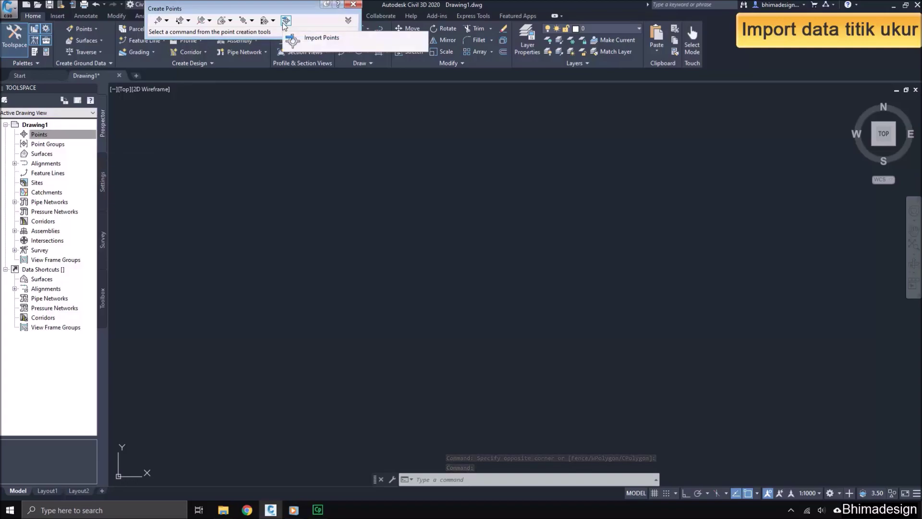
pyautogui.click(282, 23)
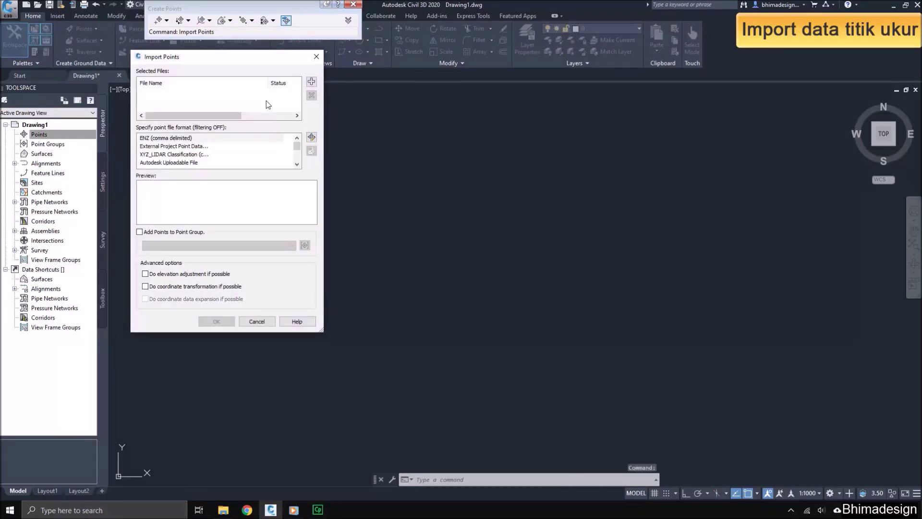
# Add data titik ukur siteplan2.txt from the content subfolder of bahan situasi as the point source file.
pyautogui.click(312, 83)
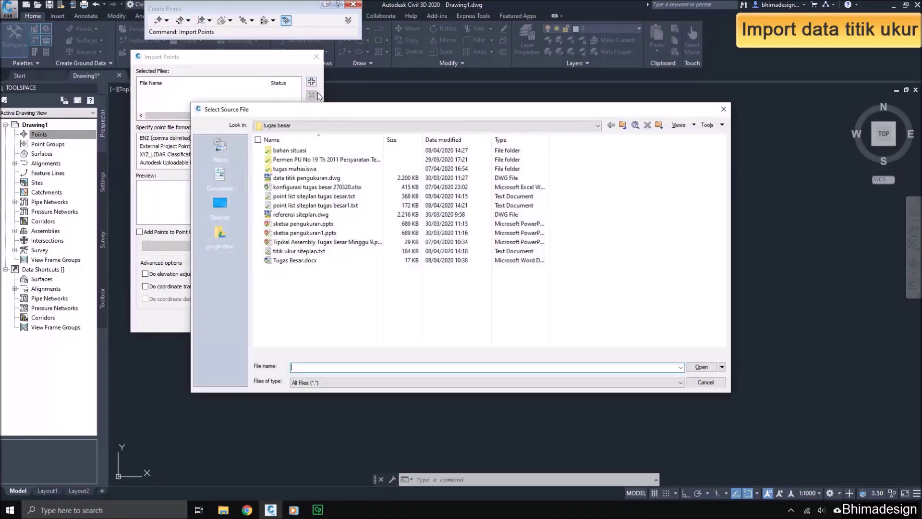
pyautogui.doubleClick(301, 153)
pyautogui.click(286, 151)
pyautogui.doubleClick(285, 151)
pyautogui.doubleClick(285, 162)
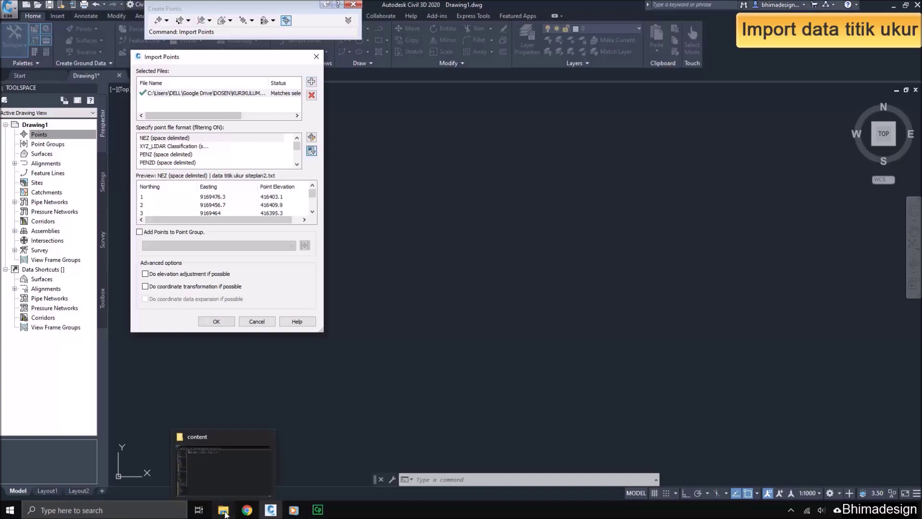
# Switch to File Explorer, open data titik ukur siteplan.txt in Notepad and examine the order of its column headings.
pyautogui.click(225, 512)
pyautogui.click(182, 62)
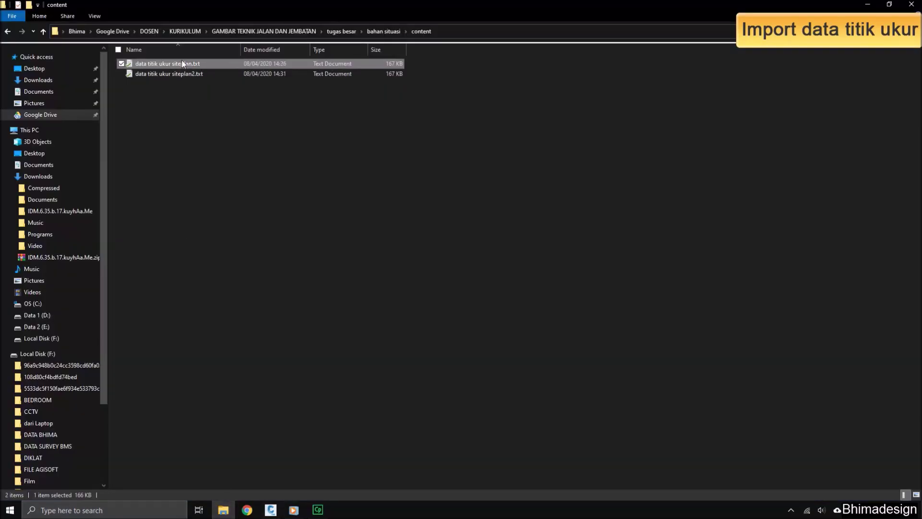
pyautogui.doubleClick(181, 62)
pyautogui.click(193, 106)
pyautogui.moveTo(206, 104); pyautogui.dragTo(342, 104)
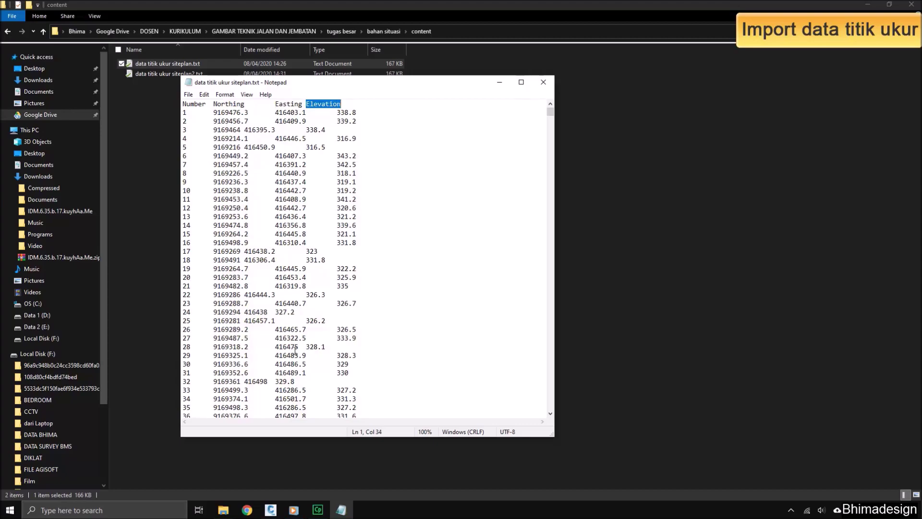
# Switch back to Civil 3D and set the point file format to PNEZ (space delimited).
pyautogui.click(270, 509)
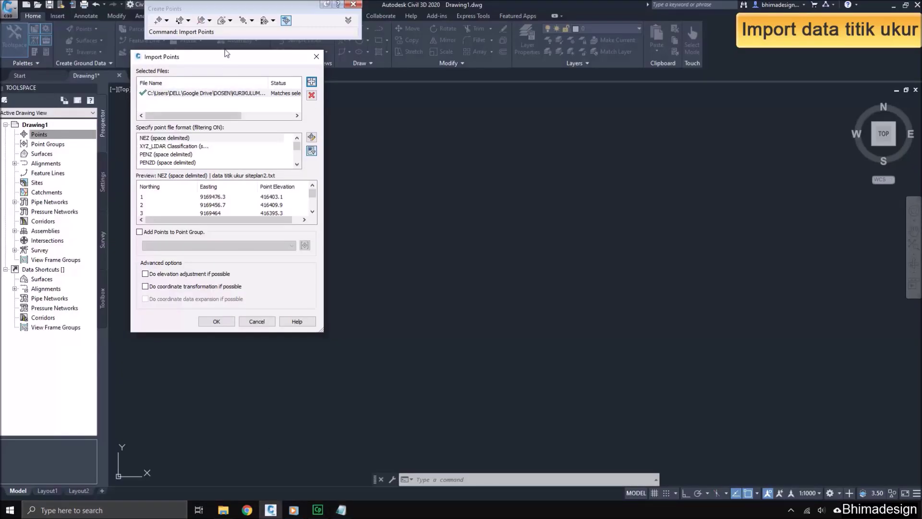
pyautogui.click(297, 164)
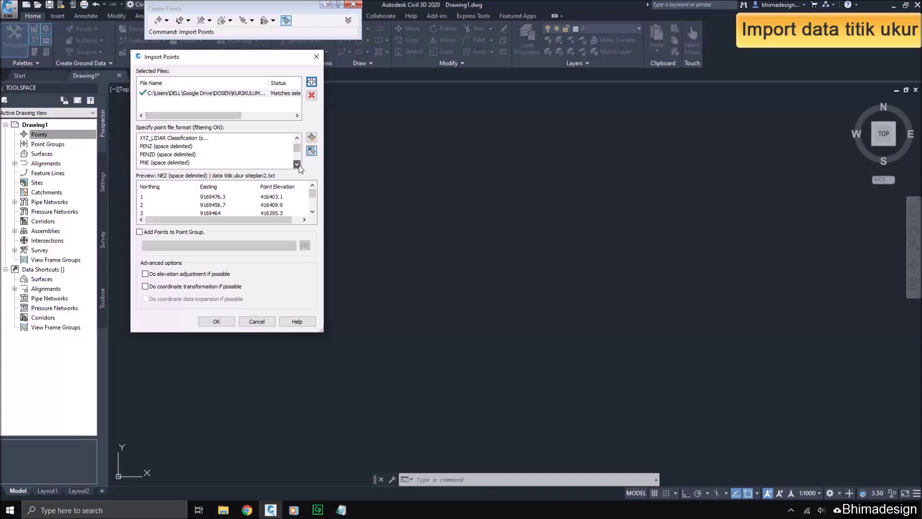
pyautogui.click(298, 164)
pyautogui.click(297, 164)
pyautogui.click(297, 164)
pyautogui.click(297, 164)
pyautogui.click(297, 164)
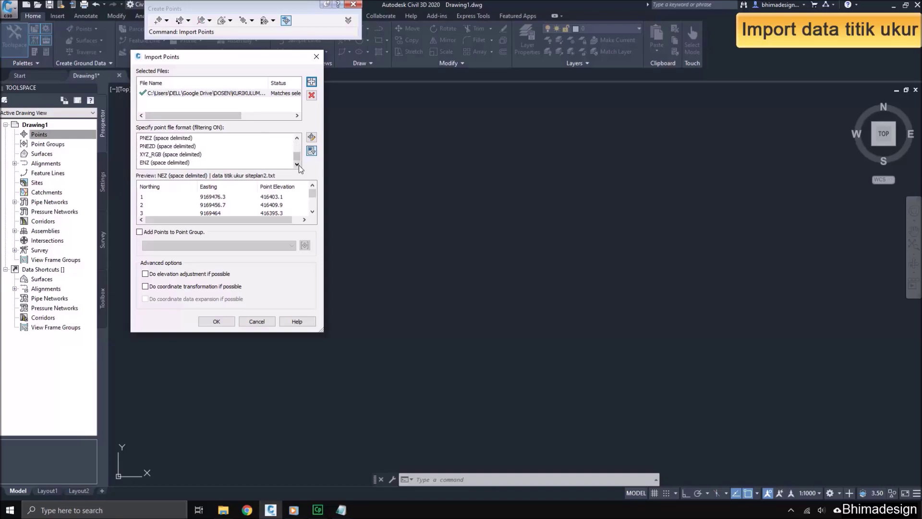
pyautogui.click(149, 141)
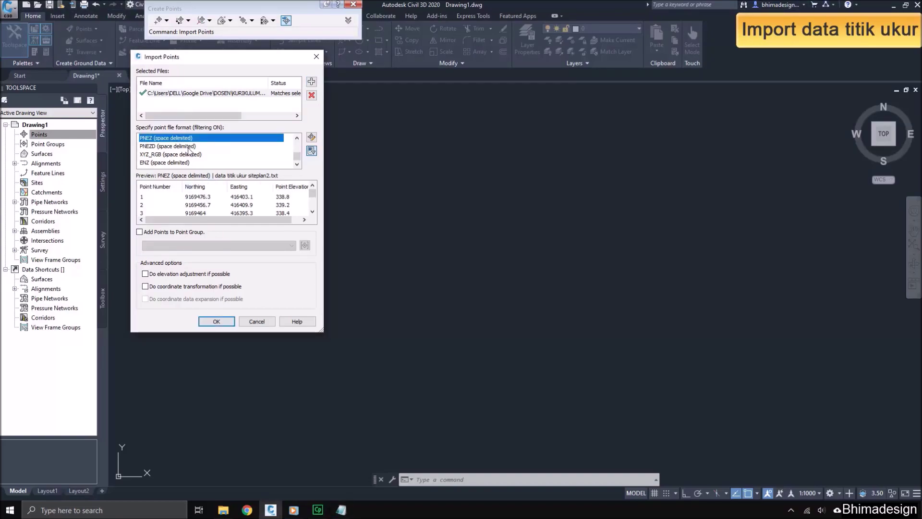
# Assign the points to a new point group named titik ukur and import them.
pyautogui.click(174, 234)
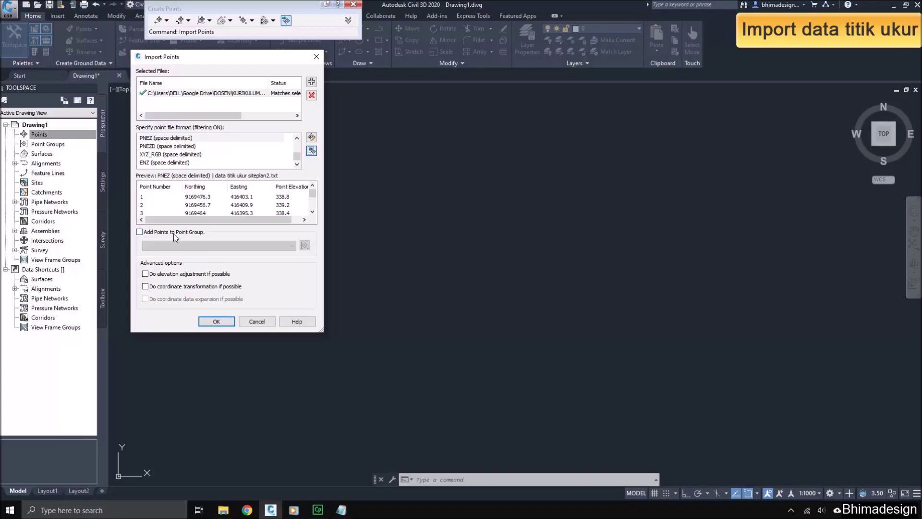
pyautogui.click(139, 232)
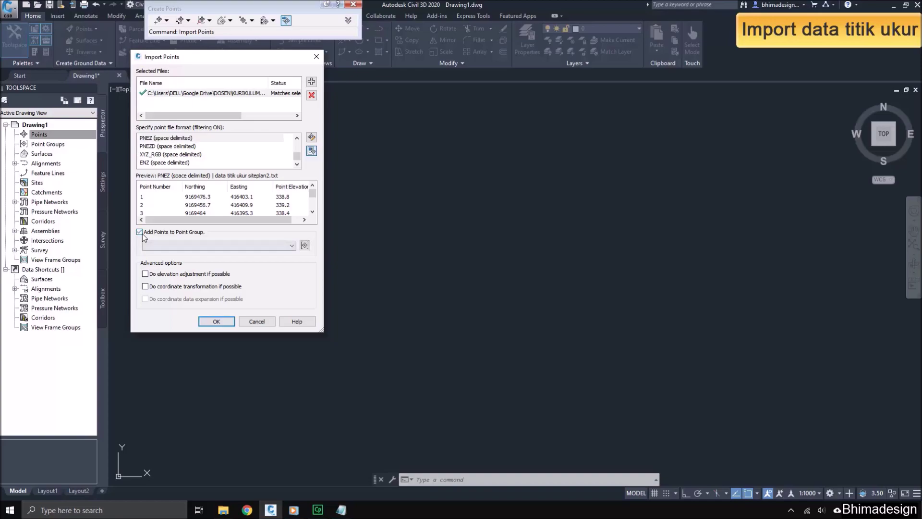
pyautogui.click(305, 246)
pyautogui.write('titik ukur')
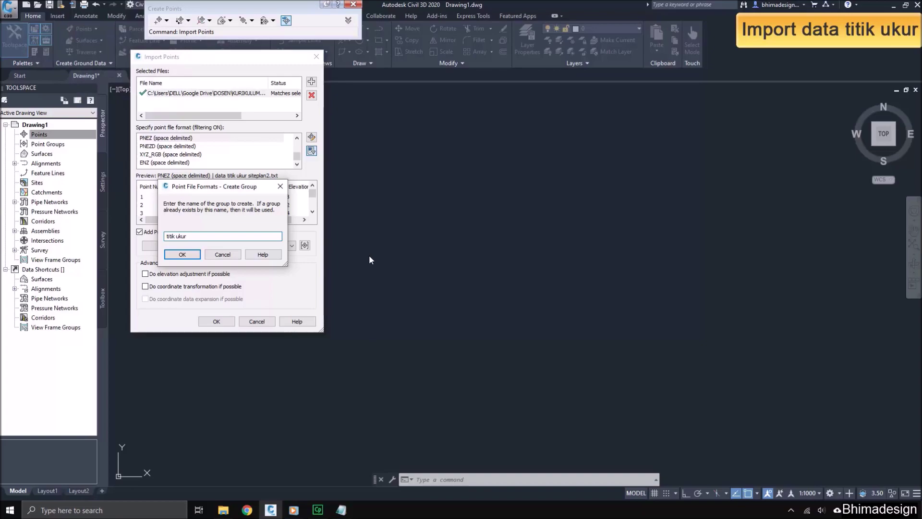
pyautogui.click(183, 255)
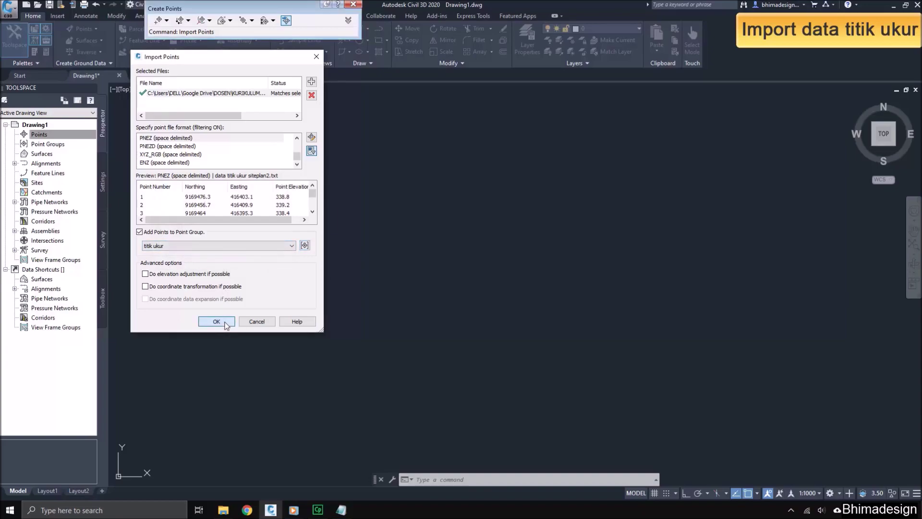
pyautogui.click(217, 322)
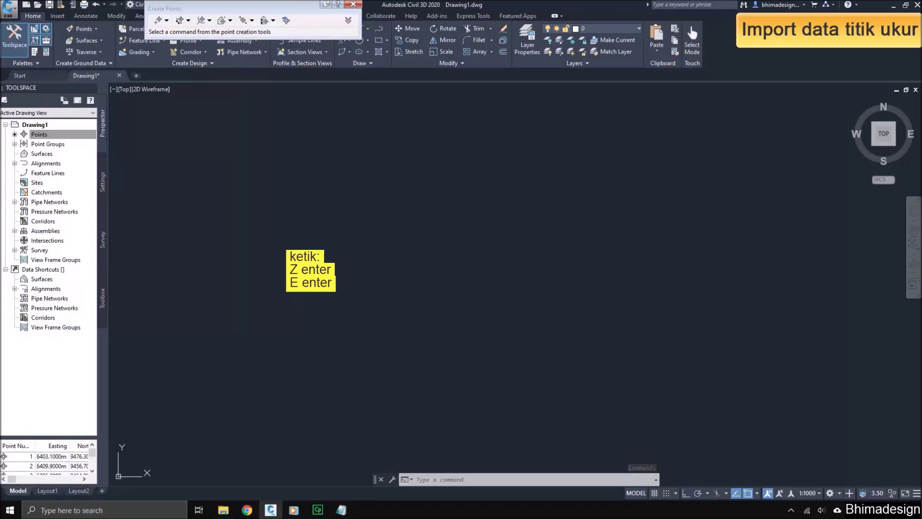
# Zoom to the extents of the imported points and expand the point groups to inspect the titik ukur group.
pyautogui.middleClick(279, 298)
pyautogui.middleClick(280, 298)
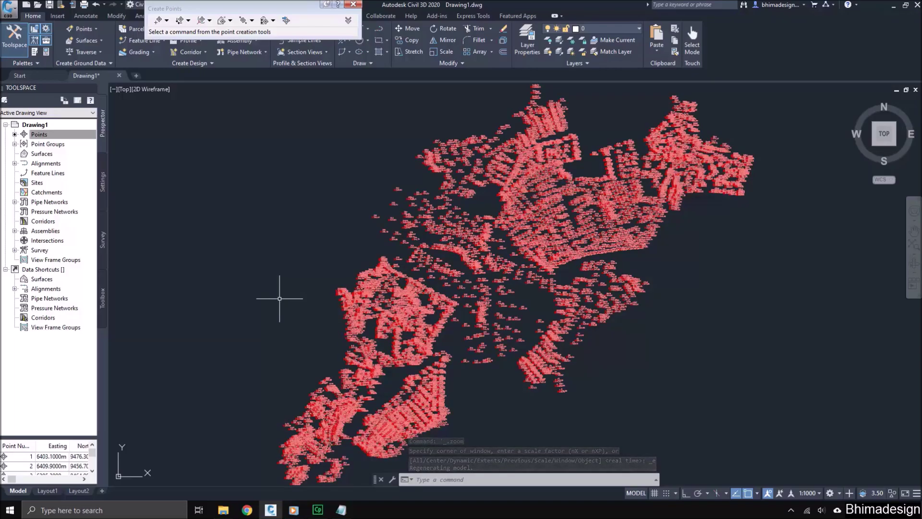
pyautogui.click(23, 136)
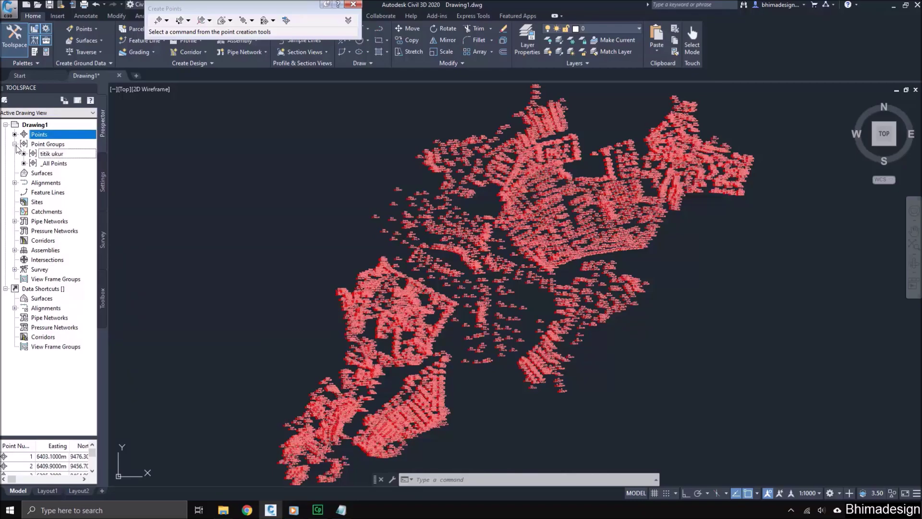
pyautogui.click(54, 154)
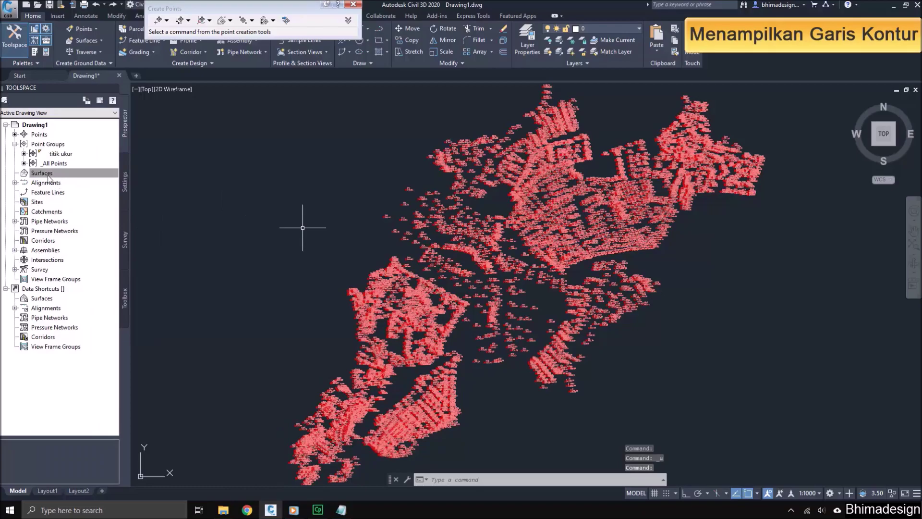
# Start a new TIN surface in the drawing and name it permukaan eksisting.
pyautogui.click(82, 172)
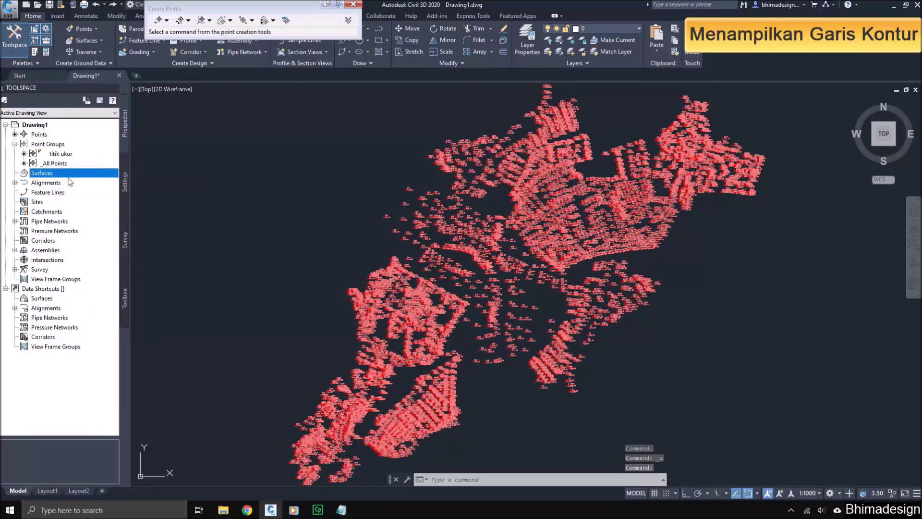
pyautogui.rightClick(74, 173)
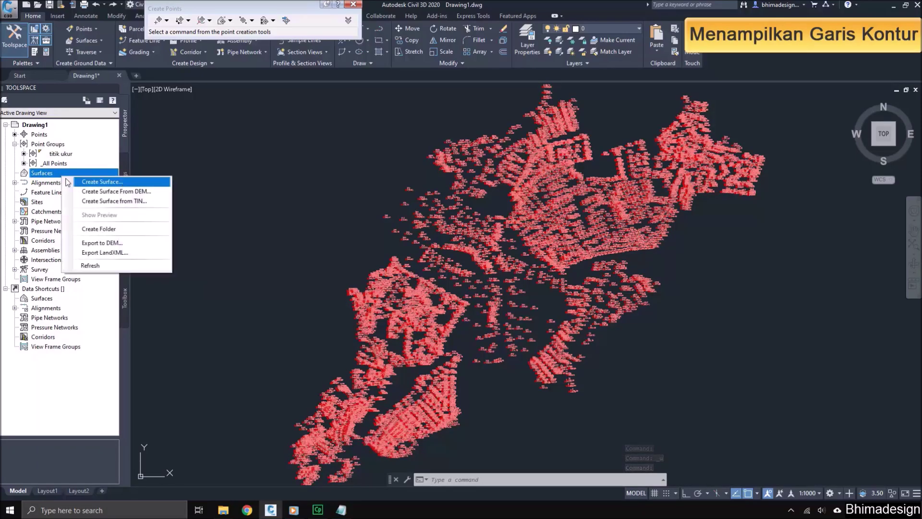
pyautogui.click(124, 182)
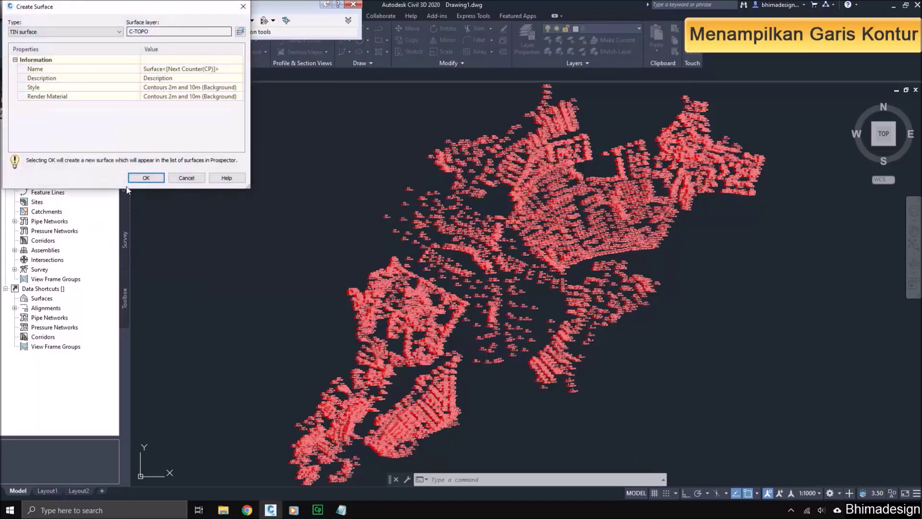
pyautogui.moveTo(147, 16); pyautogui.dragTo(264, 123)
pyautogui.click(290, 176)
pyautogui.write('perm')
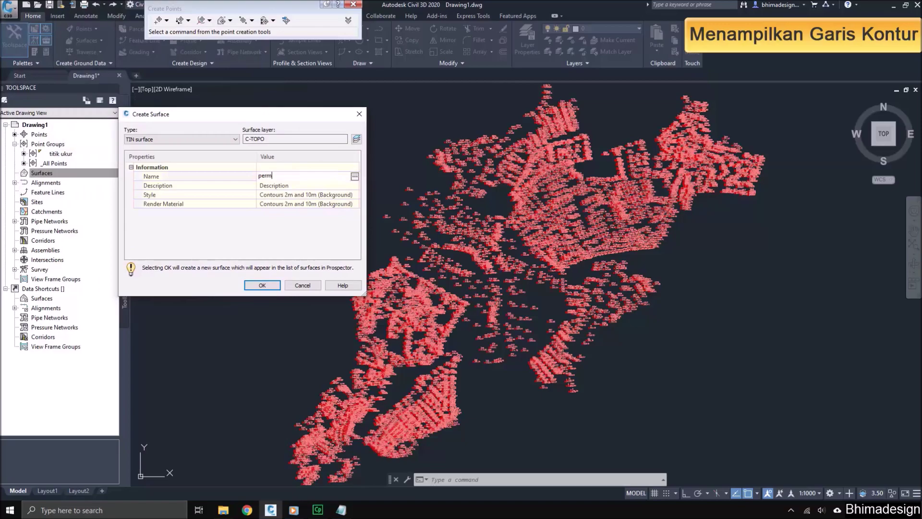
pyautogui.write('ukaan eksisting')
pyautogui.press('Return')
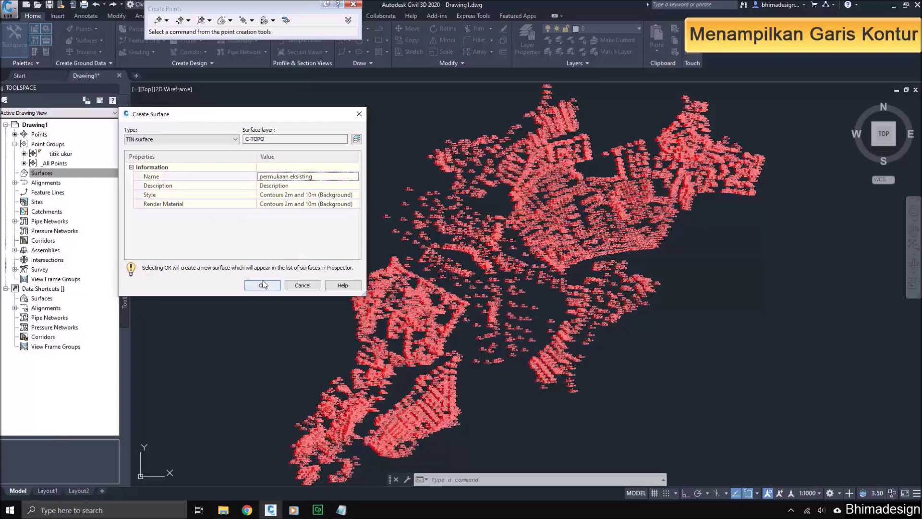
# Choose Contours 1m and 5m (Background) as the new surface's style.
pyautogui.click(340, 197)
pyautogui.click(354, 195)
pyautogui.moveTo(91, 20); pyautogui.dragTo(223, 196)
pyautogui.click(223, 219)
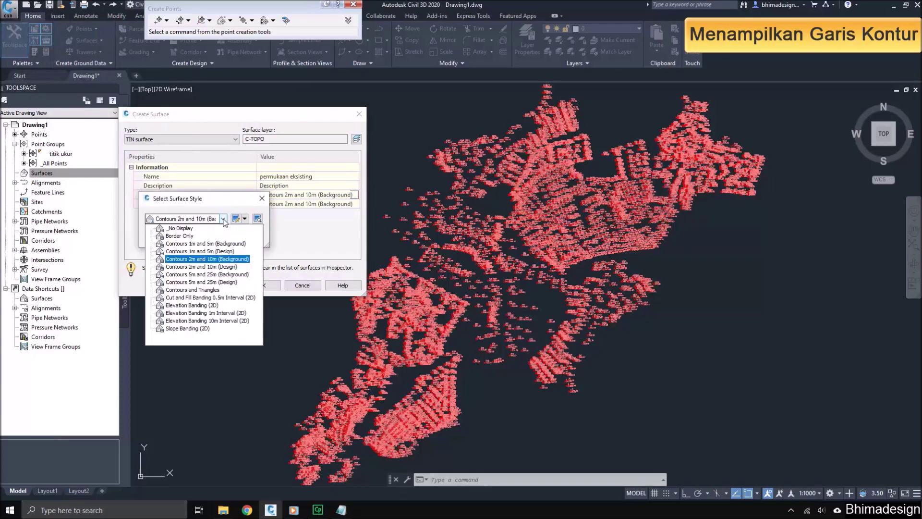
pyautogui.click(206, 243)
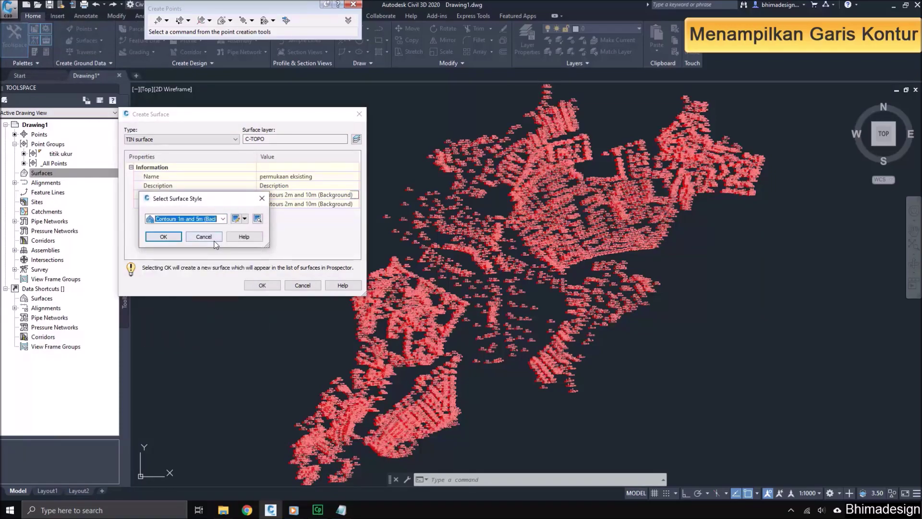
# Edit the selected surface style and set the Major Contour display color to red.
pyautogui.click(244, 219)
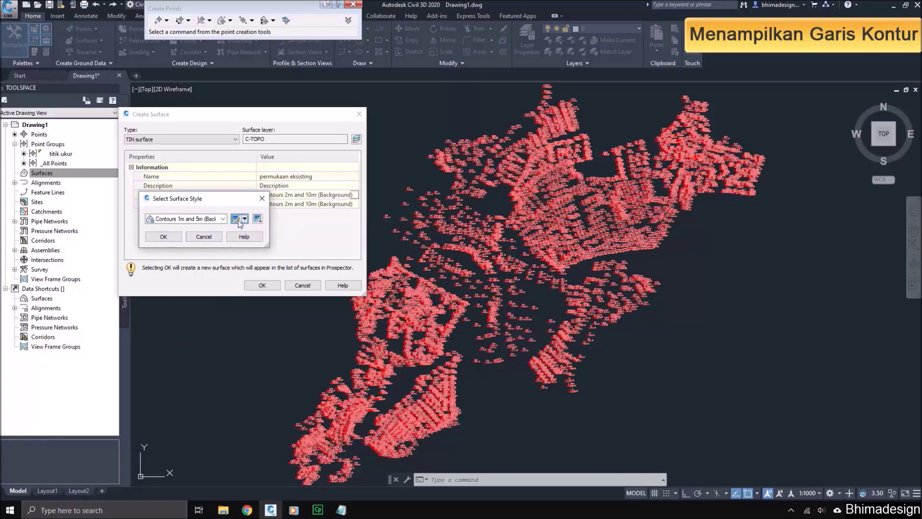
pyautogui.click(237, 219)
pyautogui.click(317, 237)
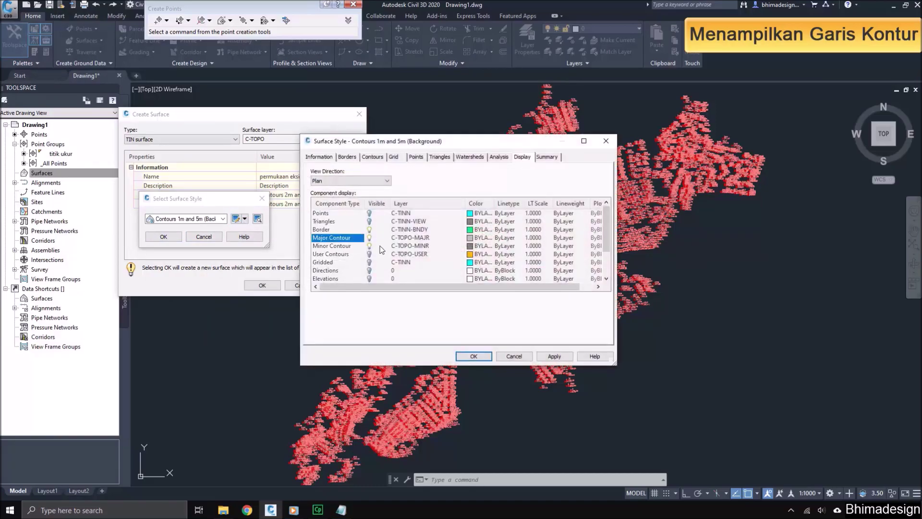
pyautogui.click(470, 238)
pyautogui.click(441, 268)
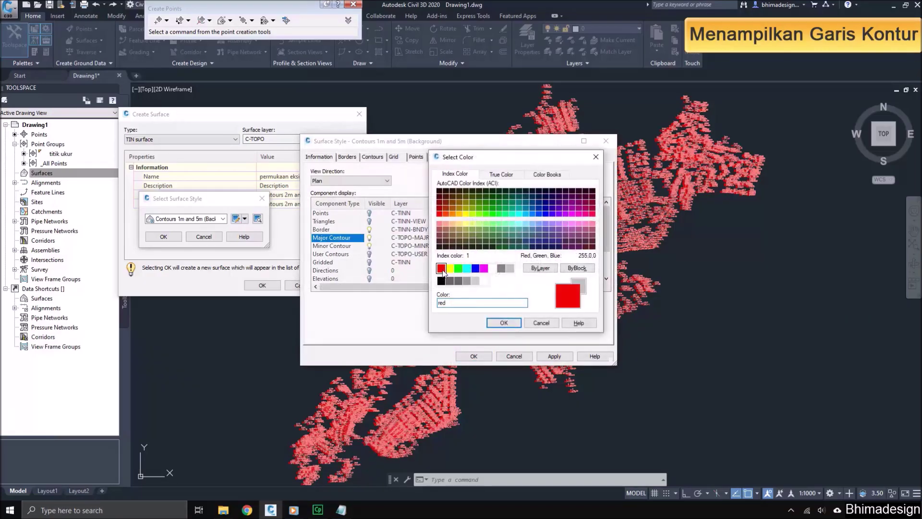
pyautogui.click(503, 322)
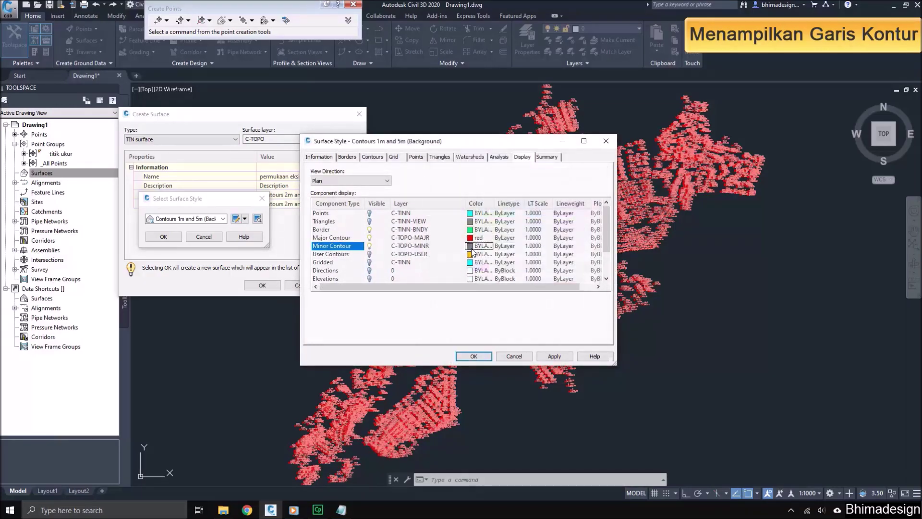
# Set the Minor Contour display color of the surface style to index color 150.
pyautogui.click(470, 246)
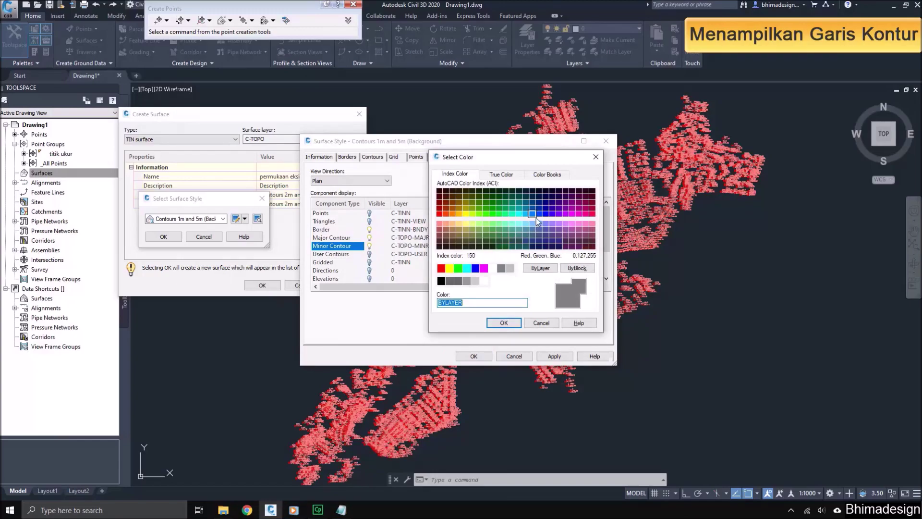
pyautogui.click(532, 213)
pyautogui.click(503, 322)
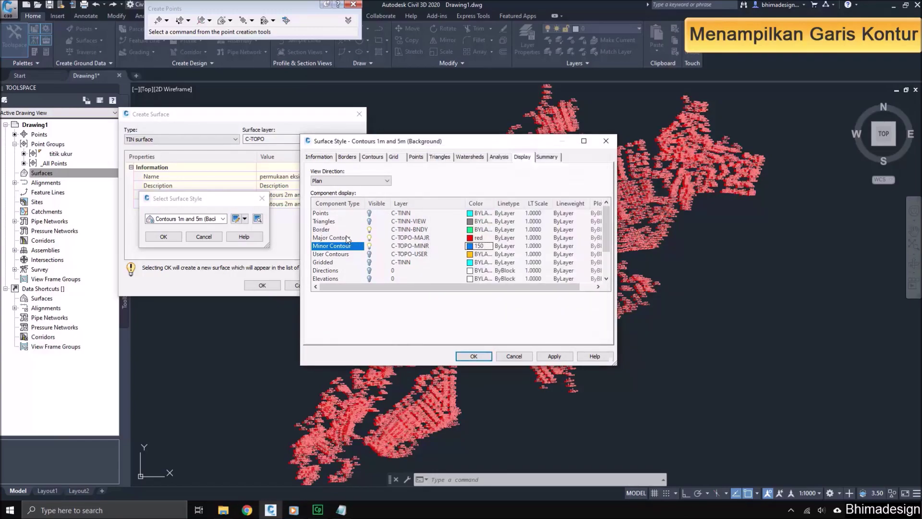
# Set Smooth Contours to True in the surface style and raise the contour smoothing to about three quarters of its range.
pyautogui.click(351, 159)
pyautogui.press('Right')
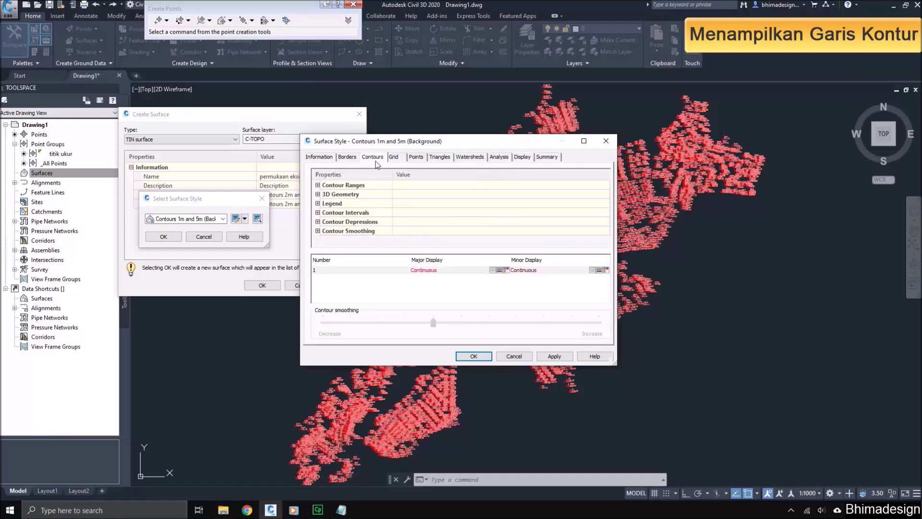
pyautogui.click(317, 231)
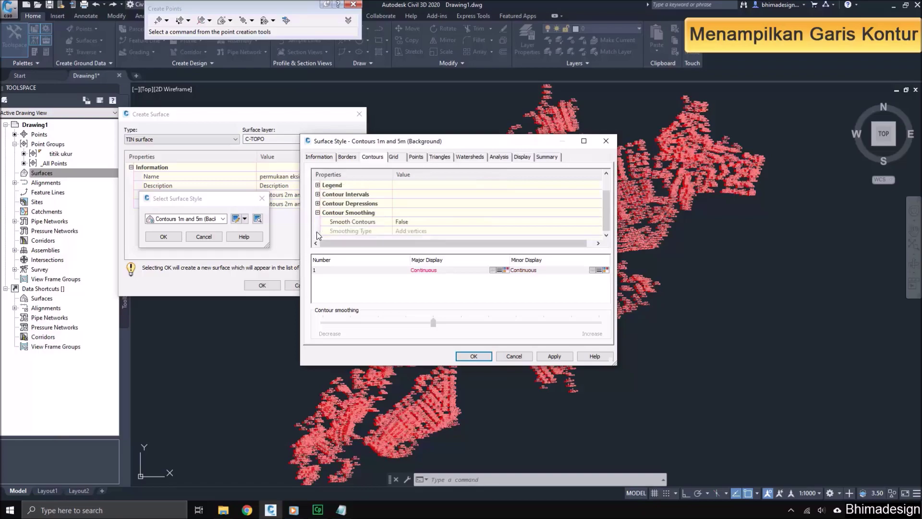
pyautogui.click(378, 224)
pyautogui.click(405, 221)
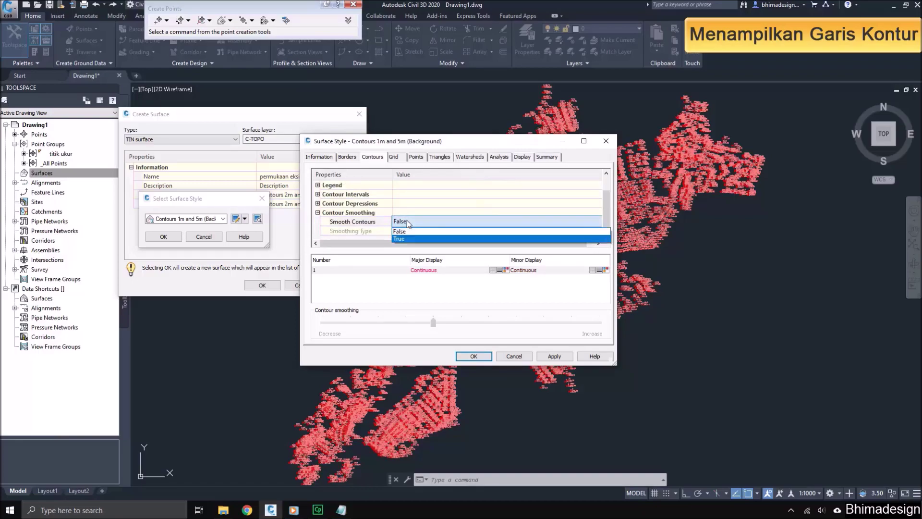
pyautogui.click(407, 238)
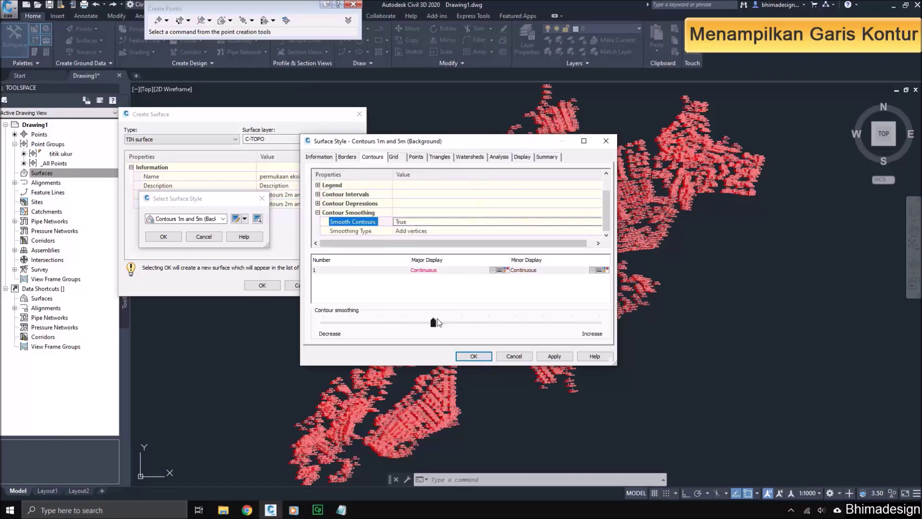
pyautogui.moveTo(434, 321); pyautogui.dragTo(541, 321)
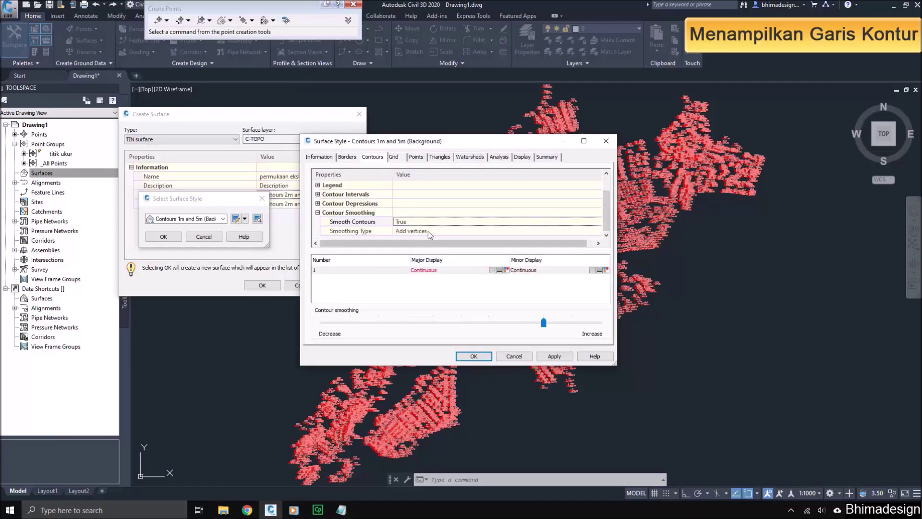
# Inspect the minor and major contour intervals of the surface style.
pyautogui.click(318, 194)
pyautogui.click(344, 212)
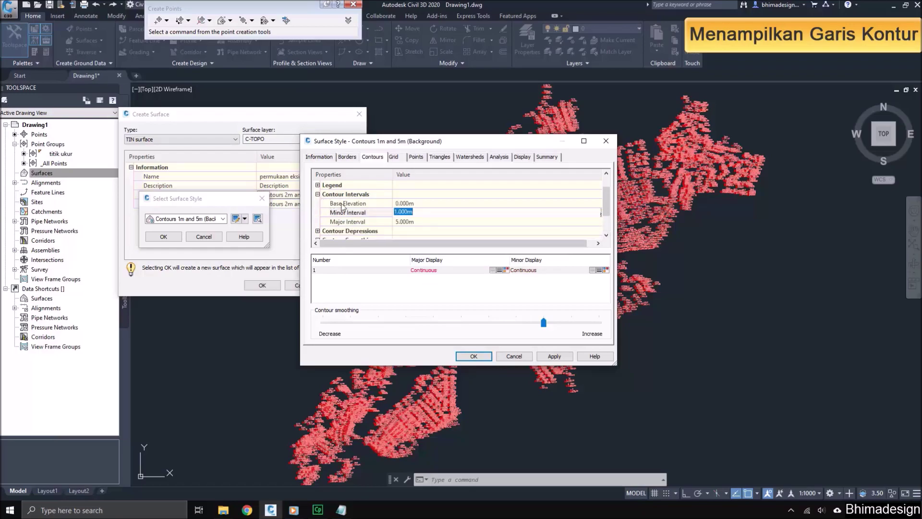
pyautogui.click(419, 222)
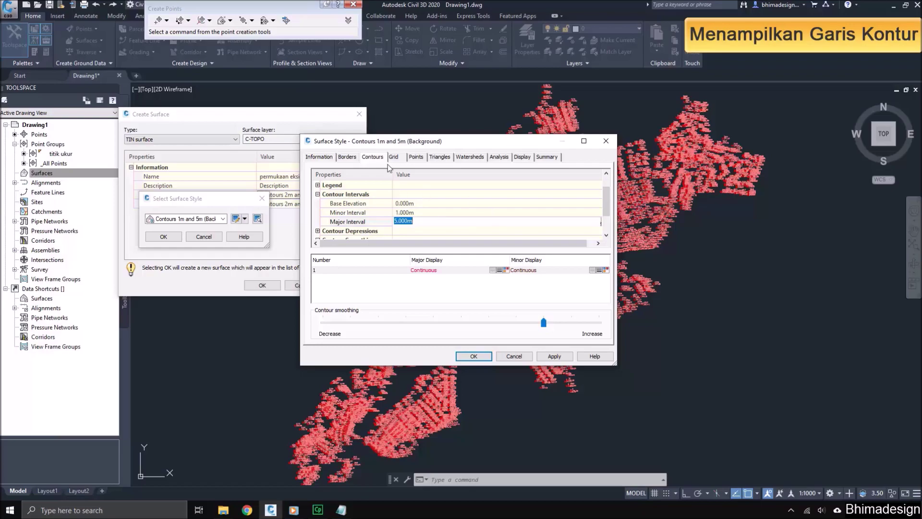
# Apply the surface style edits and create the permukaan eksisting surface with the Contours 1m and 5m (Background) style.
pyautogui.click(552, 356)
pyautogui.click(522, 156)
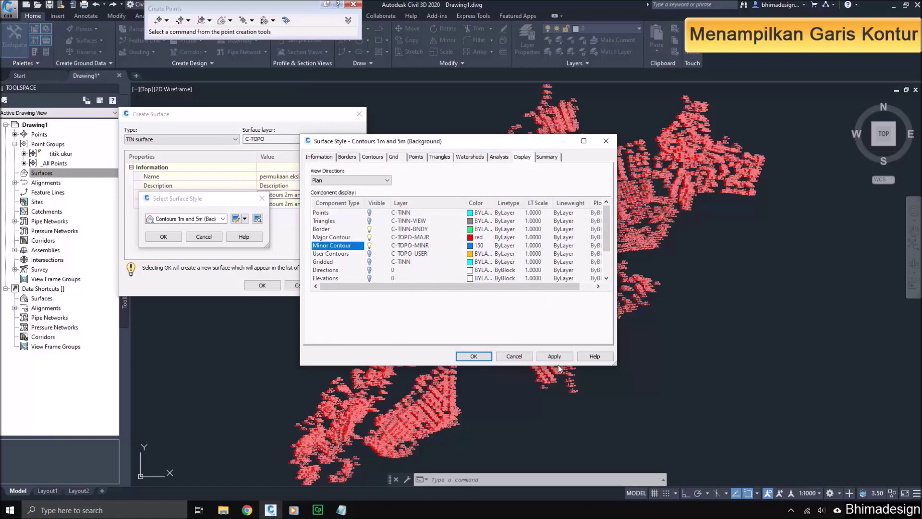
pyautogui.click(480, 358)
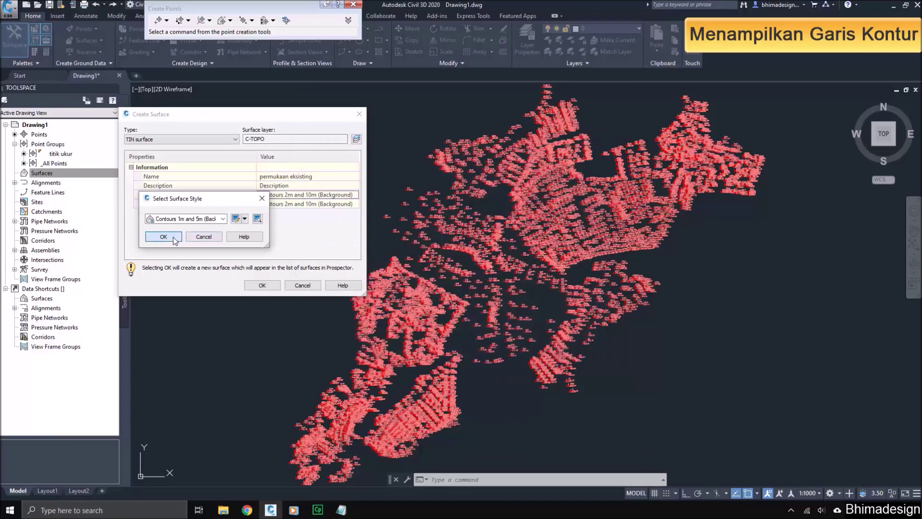
pyautogui.click(174, 239)
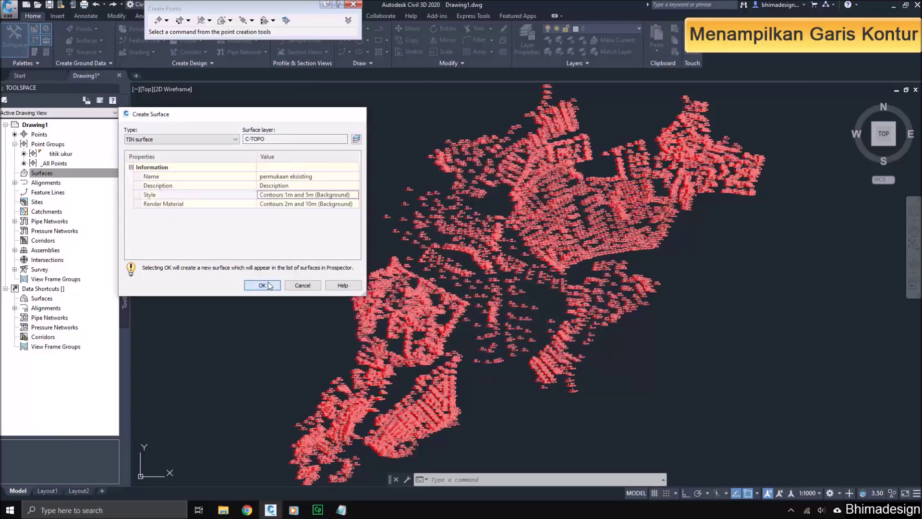
pyautogui.click(269, 286)
# Add the titik ukur point group to the permukaan eksisting surface definition, dismissing the event log and the point creation tools.
pyautogui.click(23, 182)
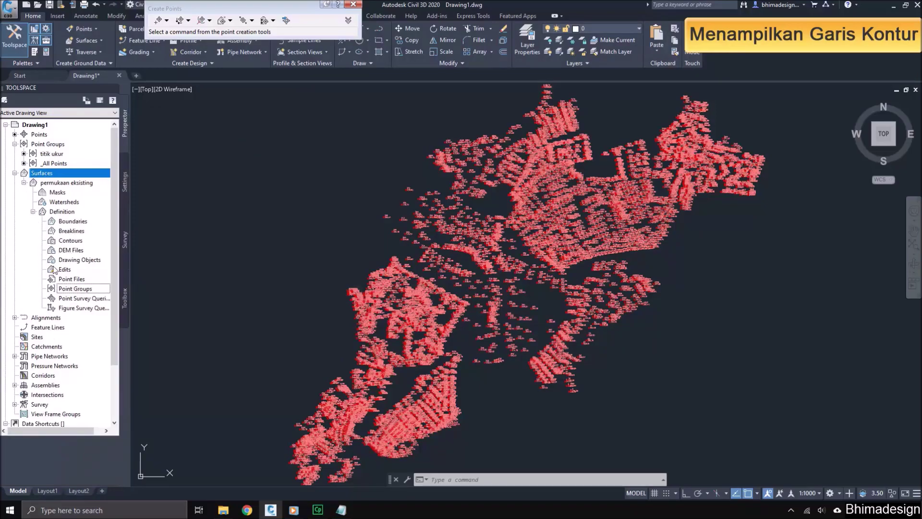
pyautogui.click(77, 289)
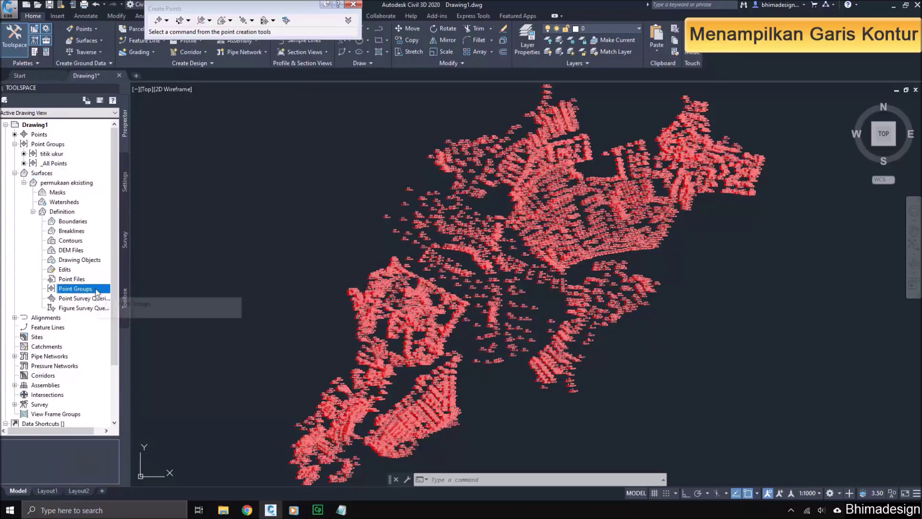
pyautogui.rightClick(96, 291)
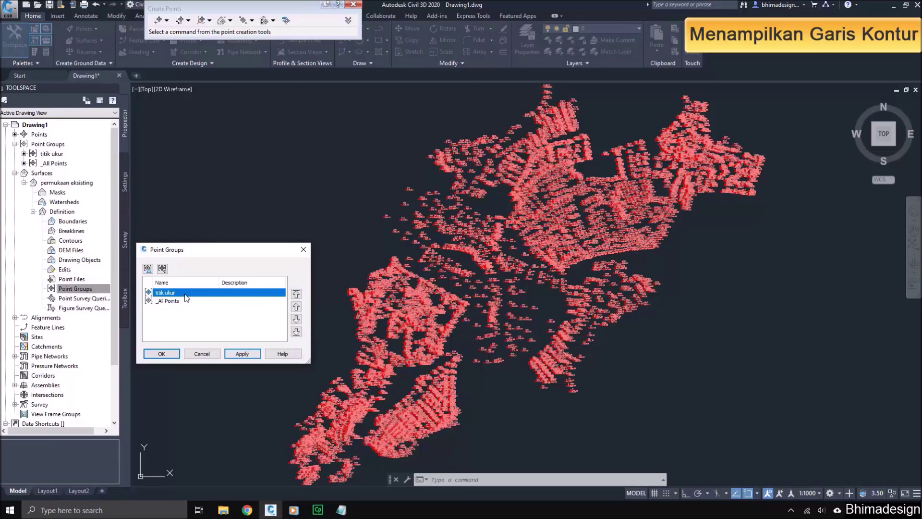
pyautogui.click(234, 353)
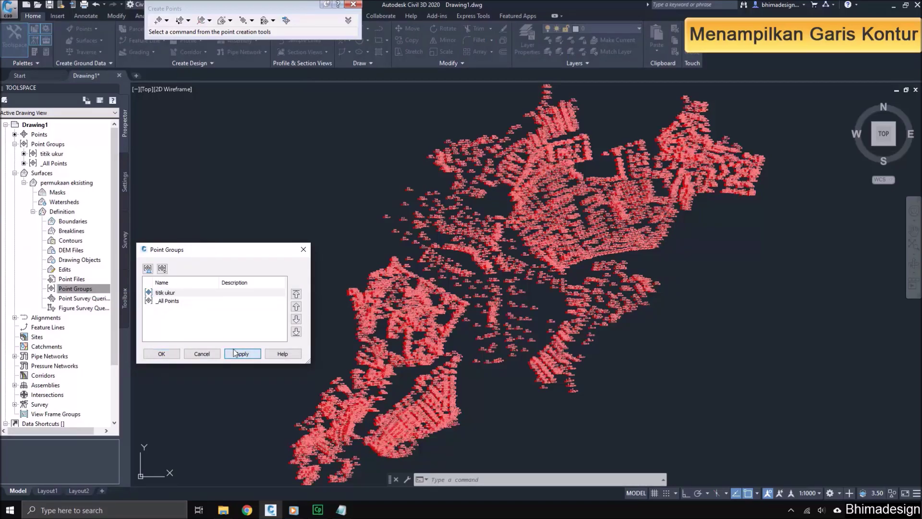
pyautogui.click(162, 354)
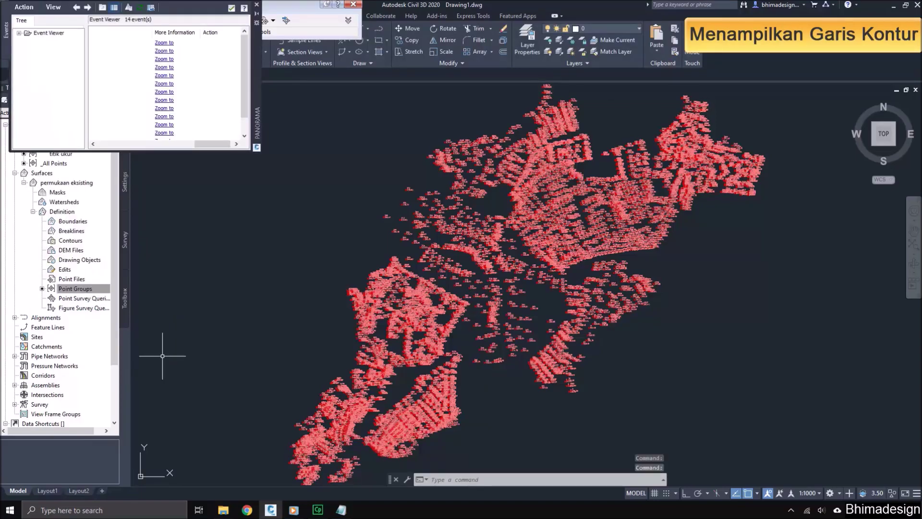
pyautogui.click(257, 6)
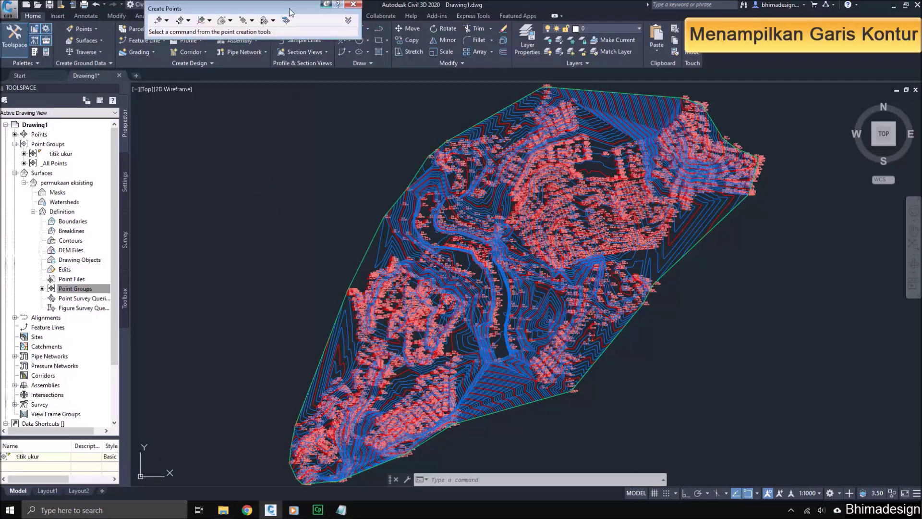
pyautogui.click(352, 5)
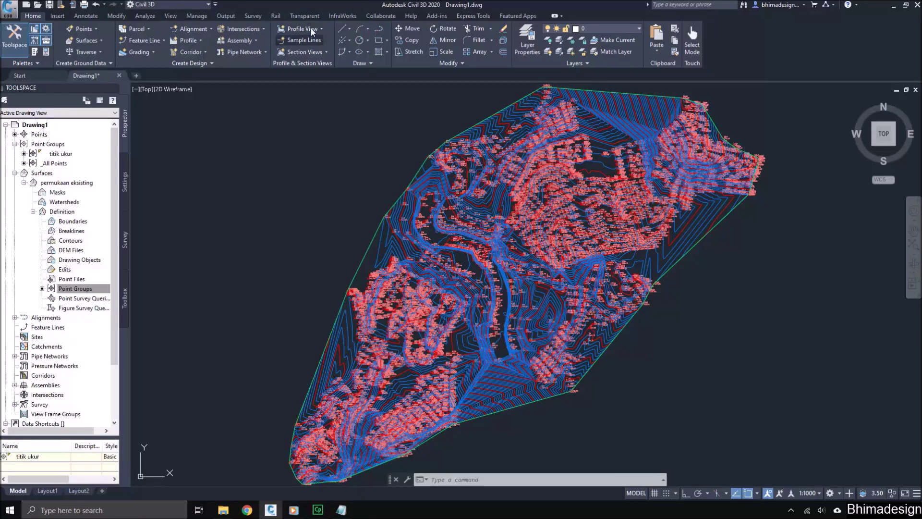
# Turn off the V-NODE and V-NODE-TEXT layers to hide the survey point markers and labels.
pyautogui.click(627, 30)
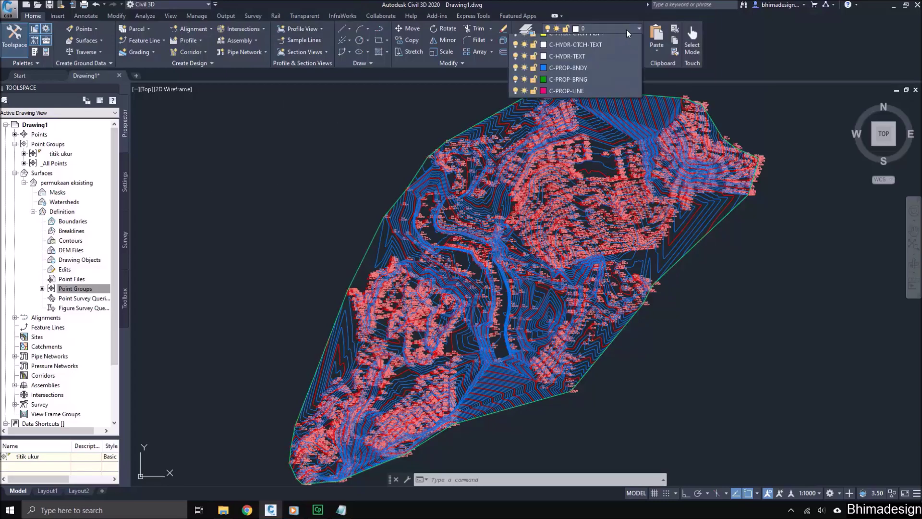
pyautogui.scroll(-15, 552, 267)
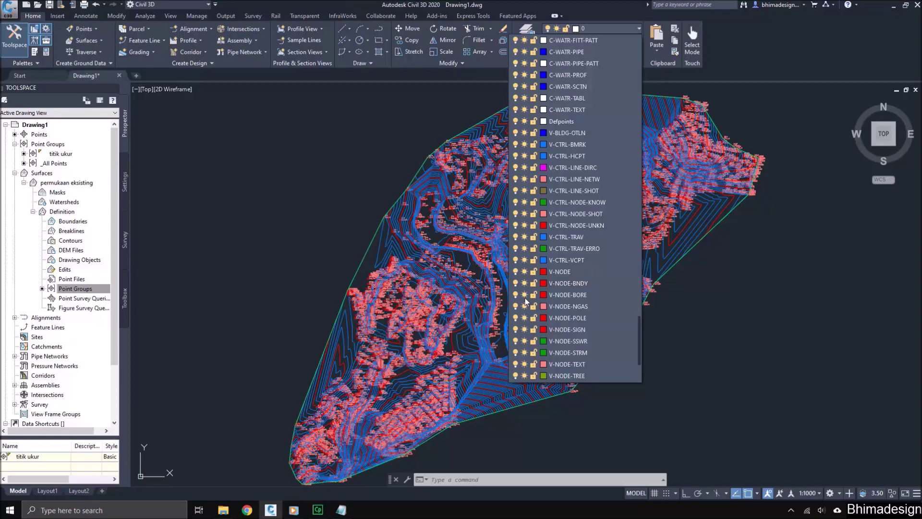
pyautogui.click(515, 272)
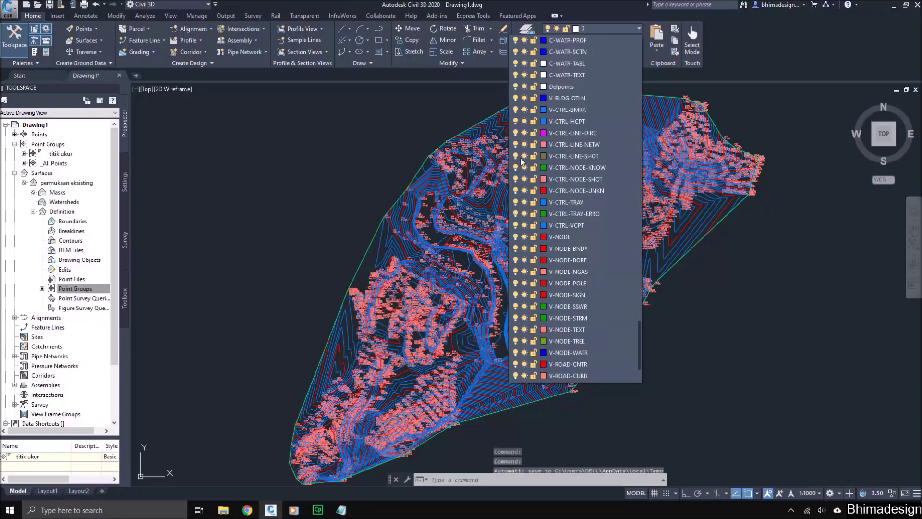
pyautogui.scroll(-3, 524, 288)
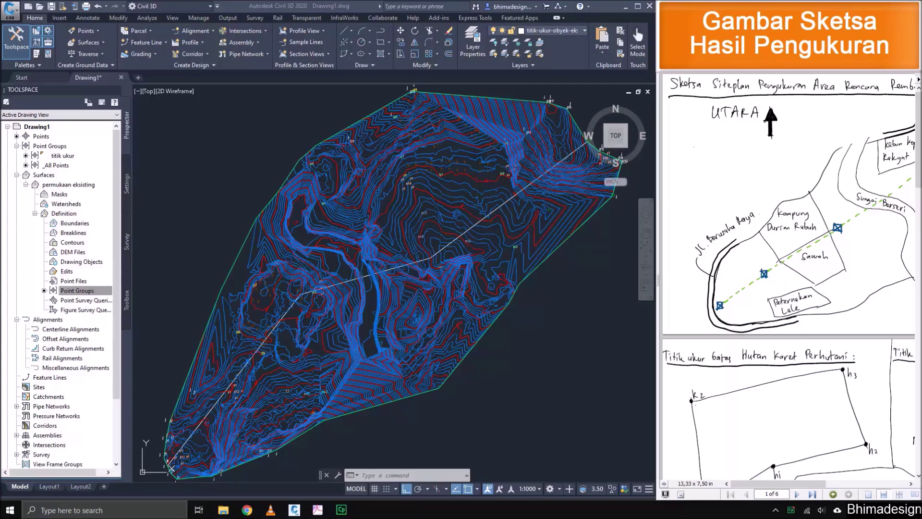
# Examine the hand-drawn survey sketches in the PDF, including the site plan, the object and road sketches, and the Hutan Karet Perhutani boundary points.
pyautogui.moveTo(778, 483); pyautogui.dragTo(806, 483)
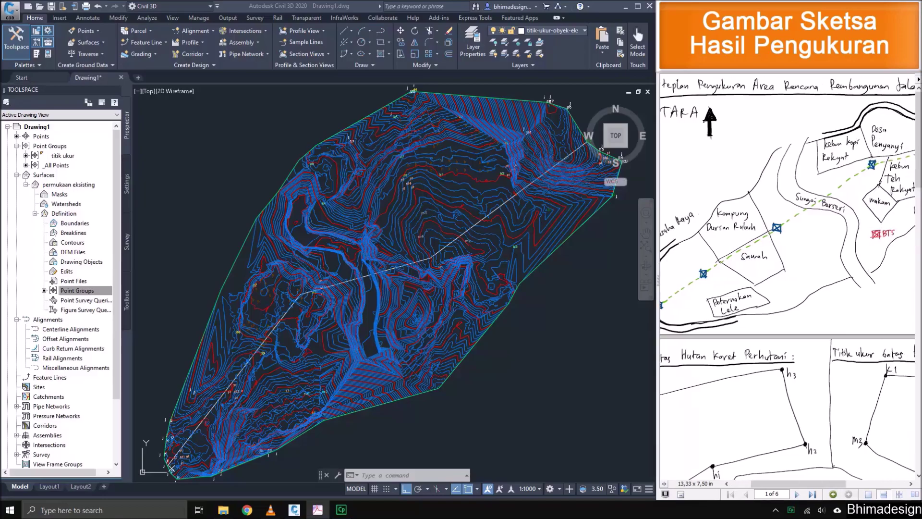
pyautogui.hotkey('ctrl', '2')
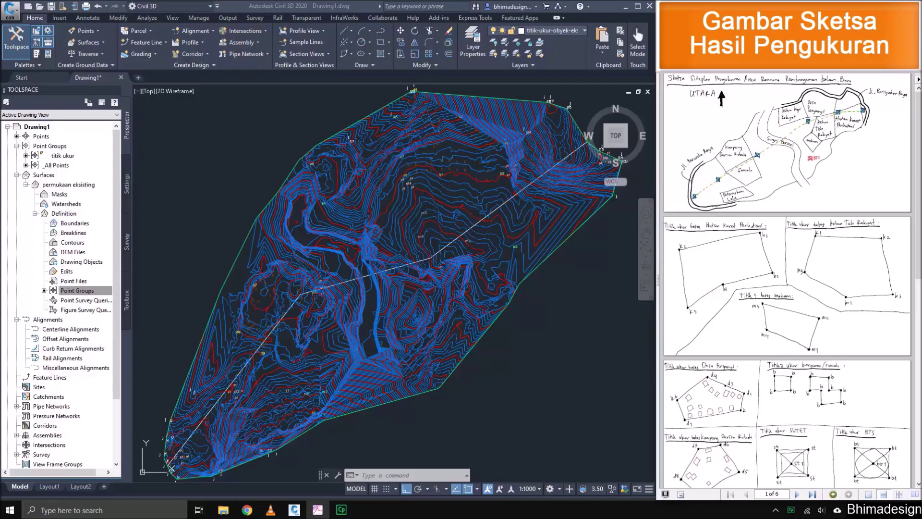
pyautogui.scroll(-5, 788, 280)
pyautogui.scroll(-5, 787, 280)
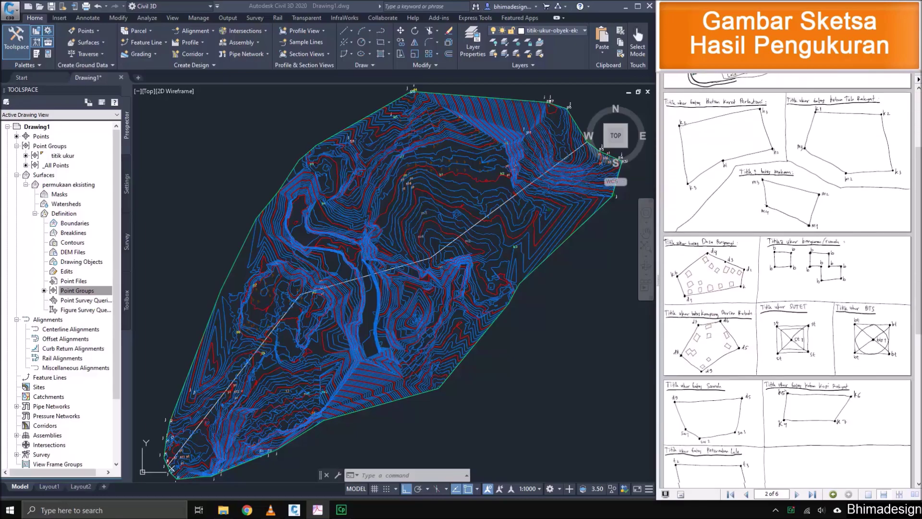
pyautogui.scroll(-3, 787, 280)
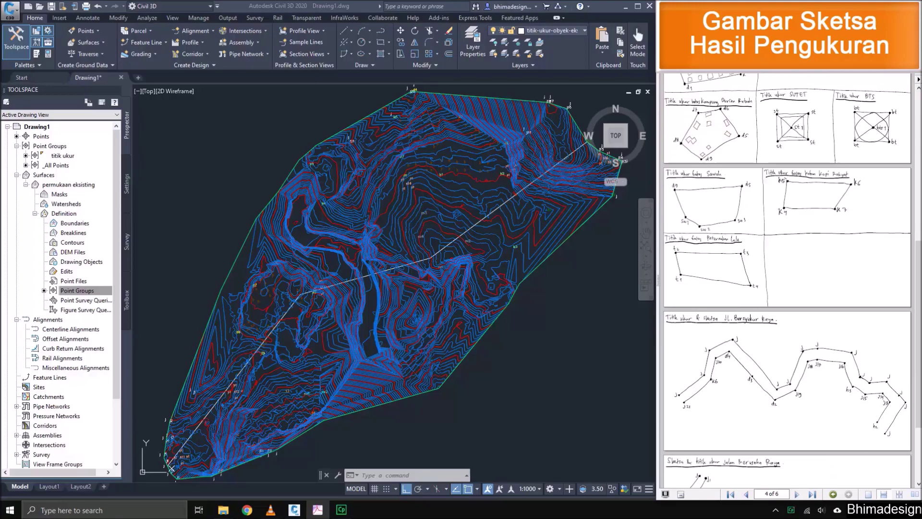
pyautogui.scroll(-3, 788, 280)
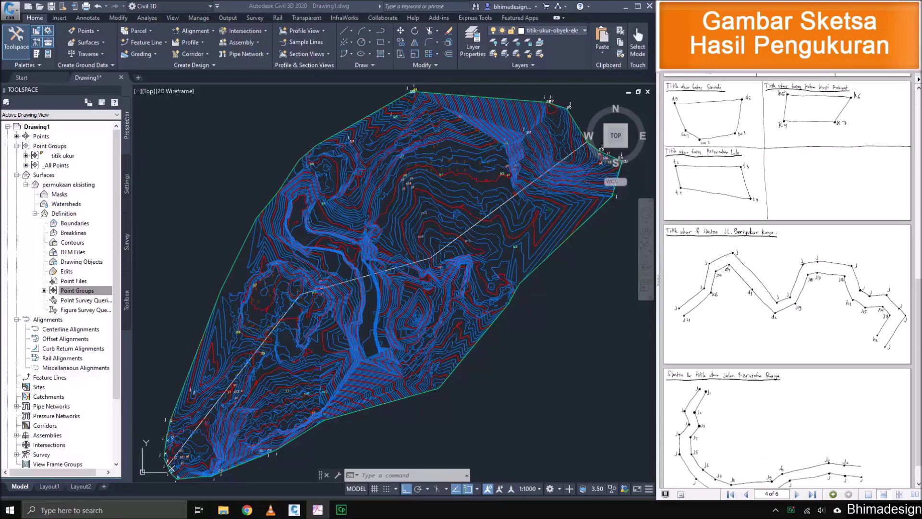
pyautogui.scroll(-1, 788, 280)
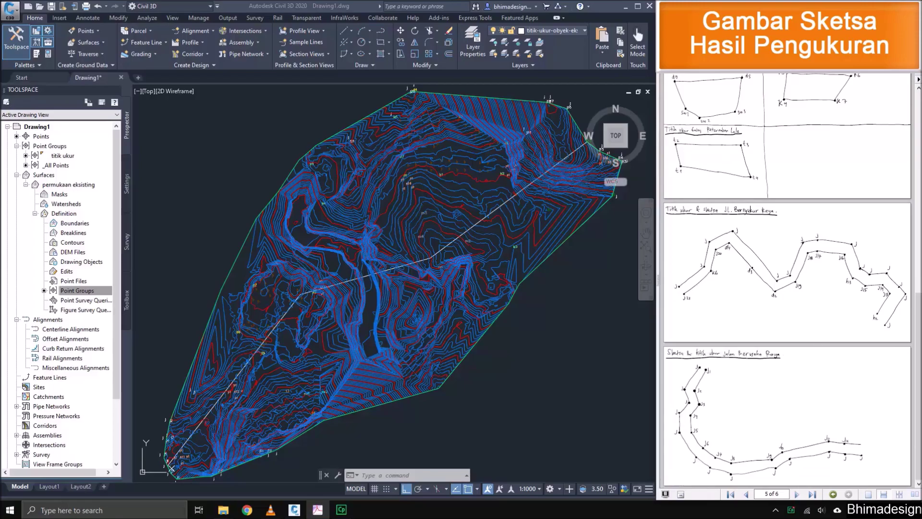
pyautogui.scroll(3, 788, 280)
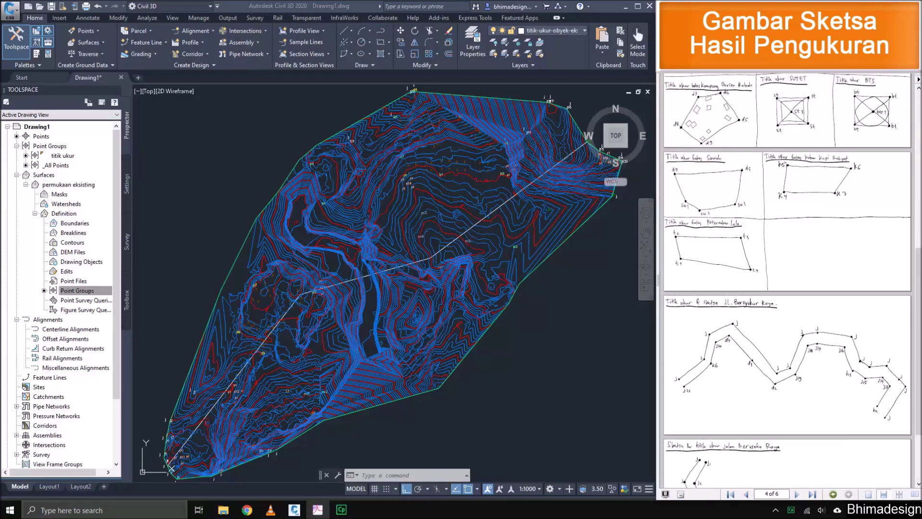
pyautogui.scroll(15, 788, 280)
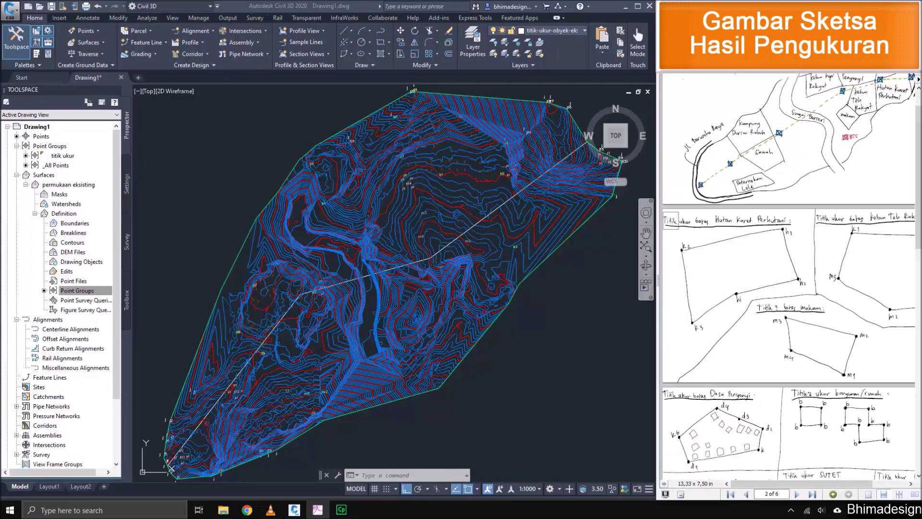
pyautogui.moveTo(663, 212); pyautogui.dragTo(818, 329)
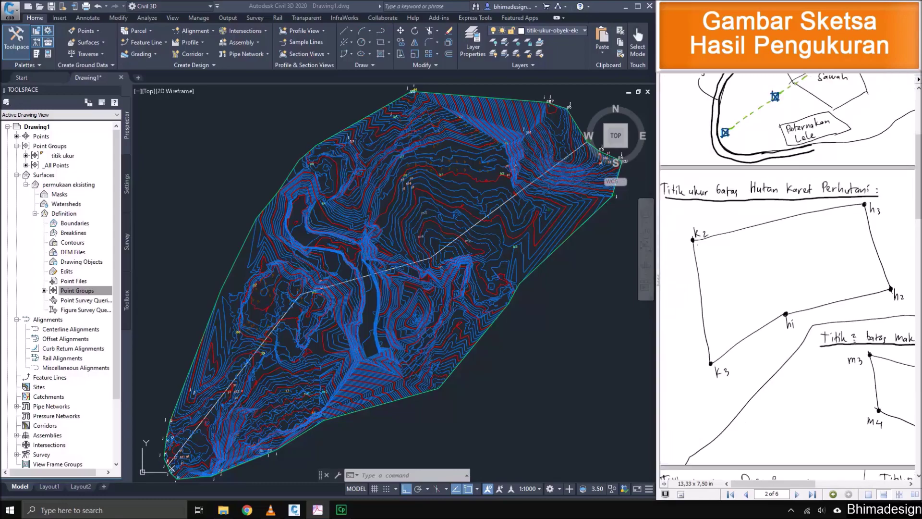
# Switch to Civil 3D and make TITIK-BTS-HUTAN the current layer.
pyautogui.hotkey('alt', 'Tab')
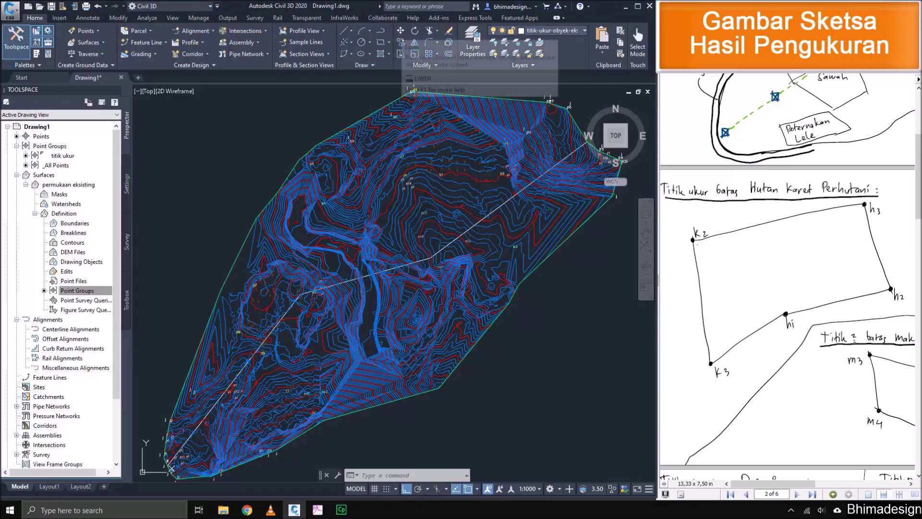
pyautogui.click(552, 30)
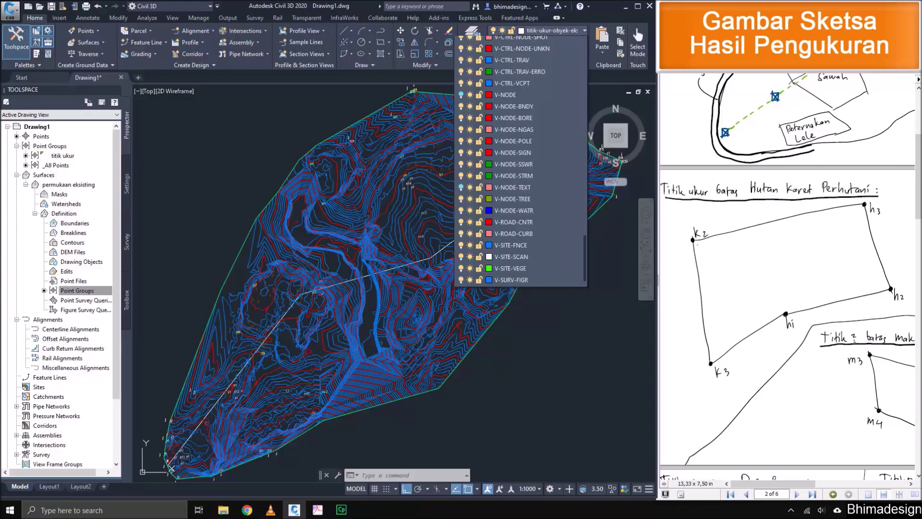
pyautogui.scroll(4, 521, 210)
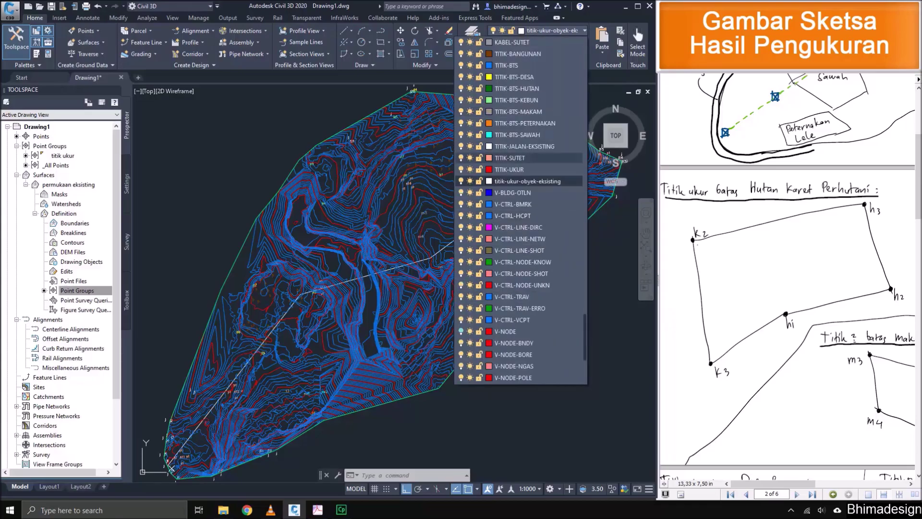
pyautogui.click(521, 100)
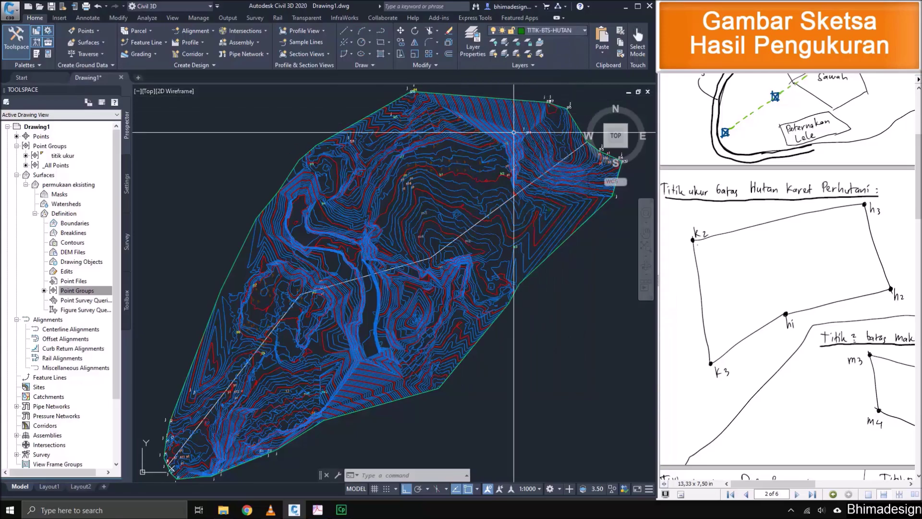
pyautogui.scroll(2, 542, 220)
pyautogui.moveTo(545, 190); pyautogui.dragTo(486, 228, button='middle')
pyautogui.scroll(2, 514, 212)
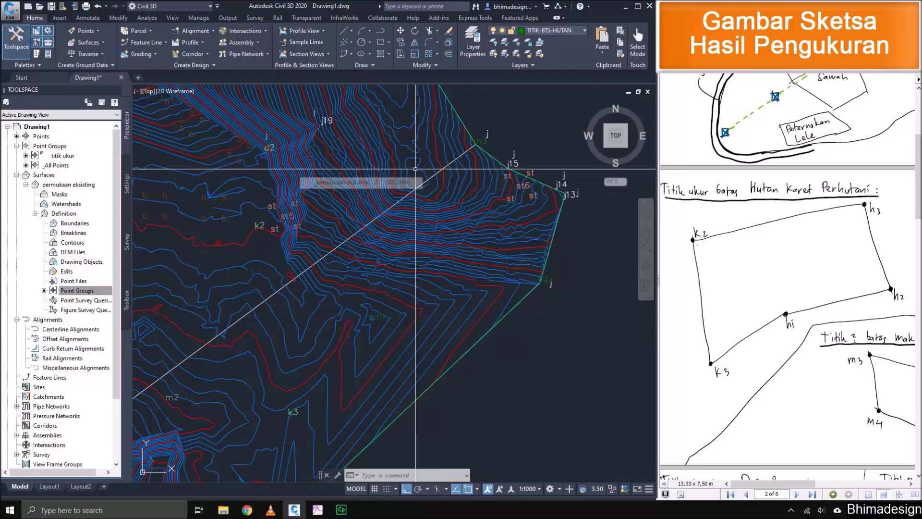
pyautogui.write('pl')
pyautogui.press('Return')
pyautogui.scroll(2, 528, 278)
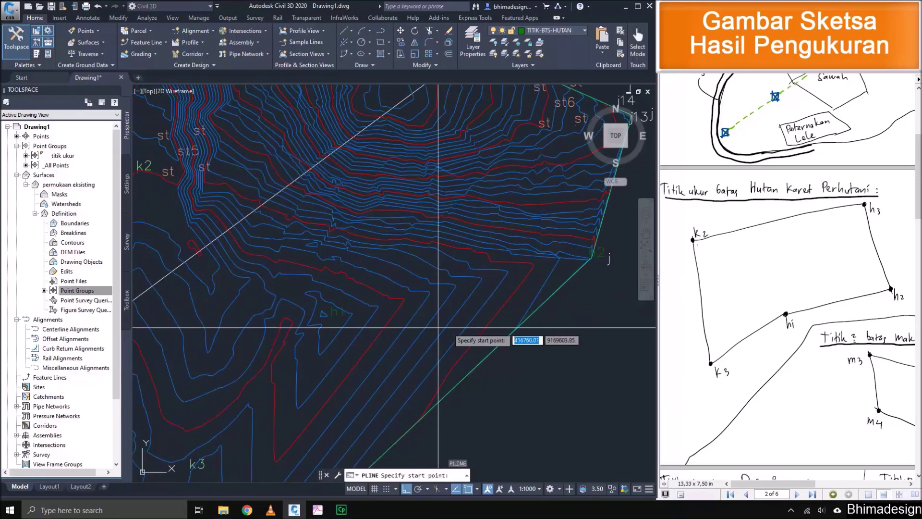
pyautogui.scroll(4, 294, 333)
pyautogui.click(295, 334)
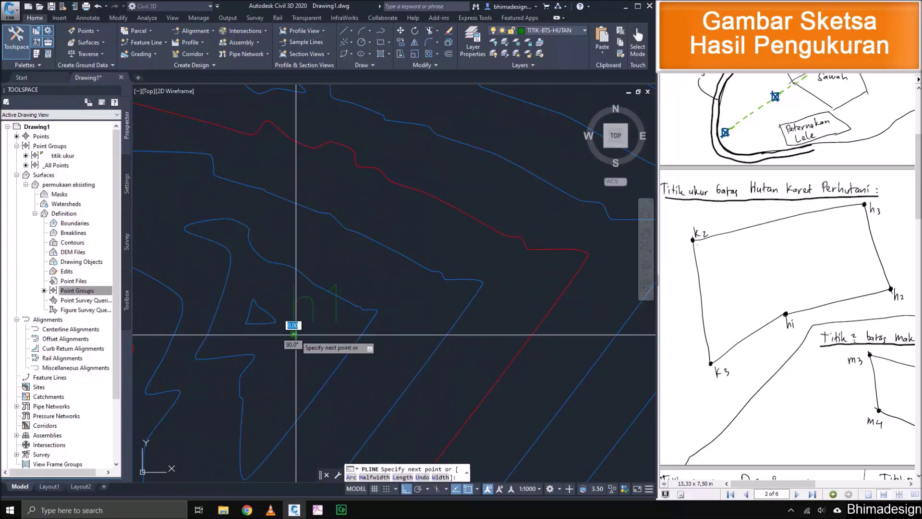
pyautogui.scroll(-4, 291, 346)
pyautogui.press('Escape')
pyautogui.scroll(2, 293, 341)
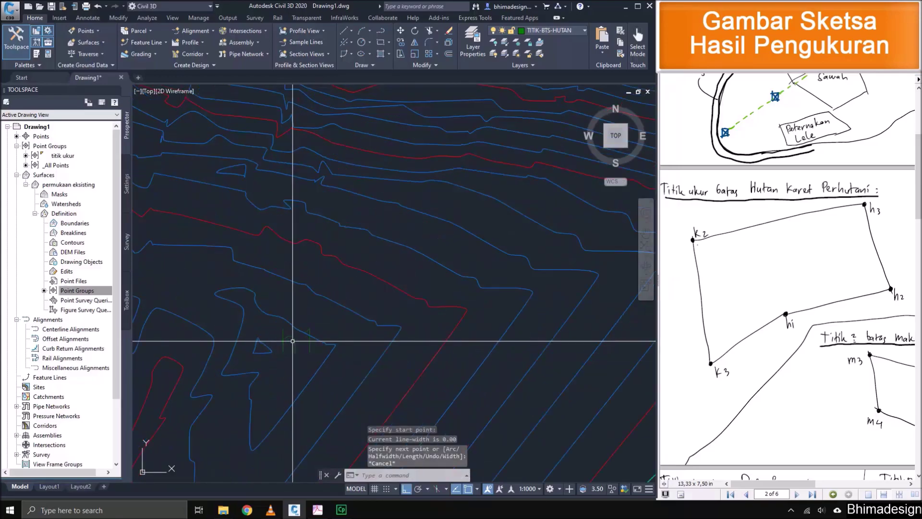
pyautogui.scroll(-4, 307, 332)
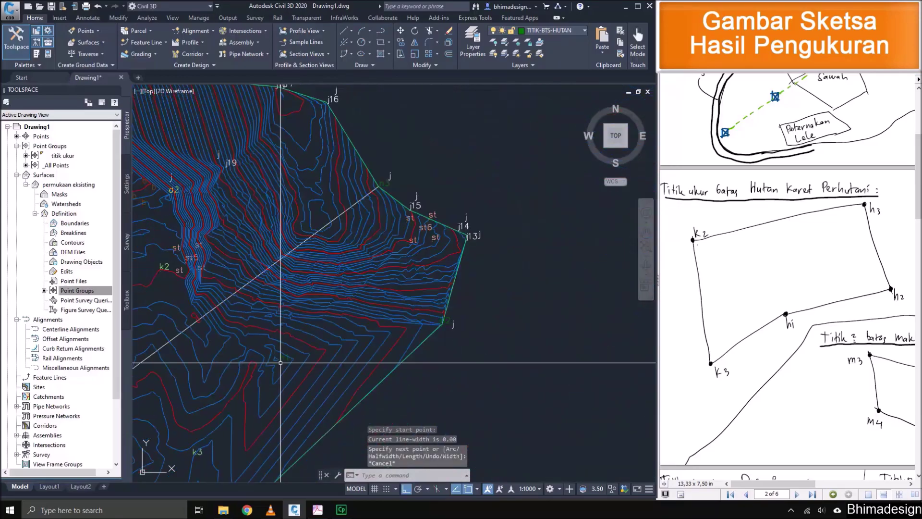
# Set the point display size to 3 in absolute units so the survey point nodes stand out.
pyautogui.scroll(5, 387, 263)
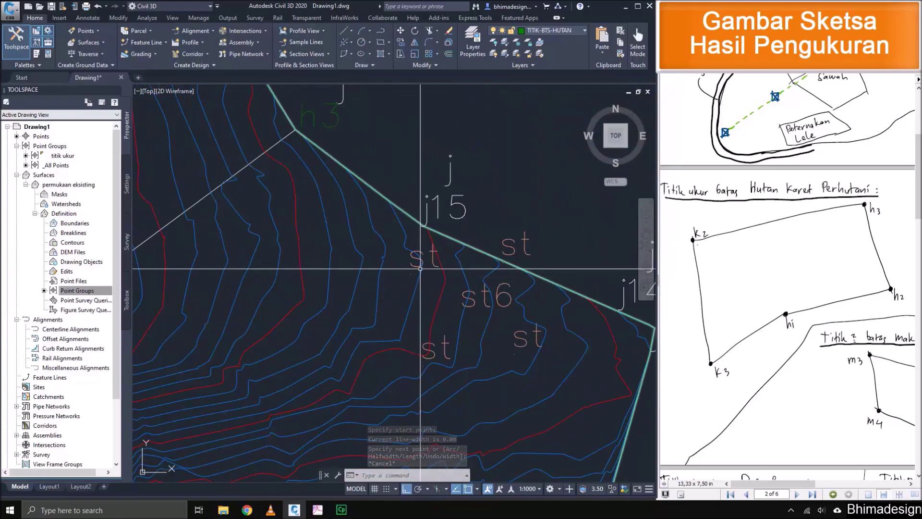
pyautogui.scroll(-3, 440, 238)
pyautogui.write('PT')
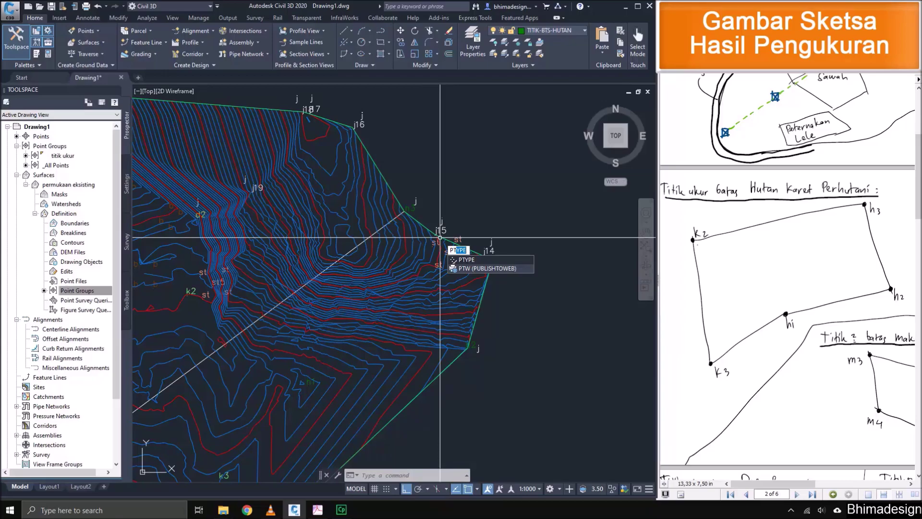
pyautogui.press('Return')
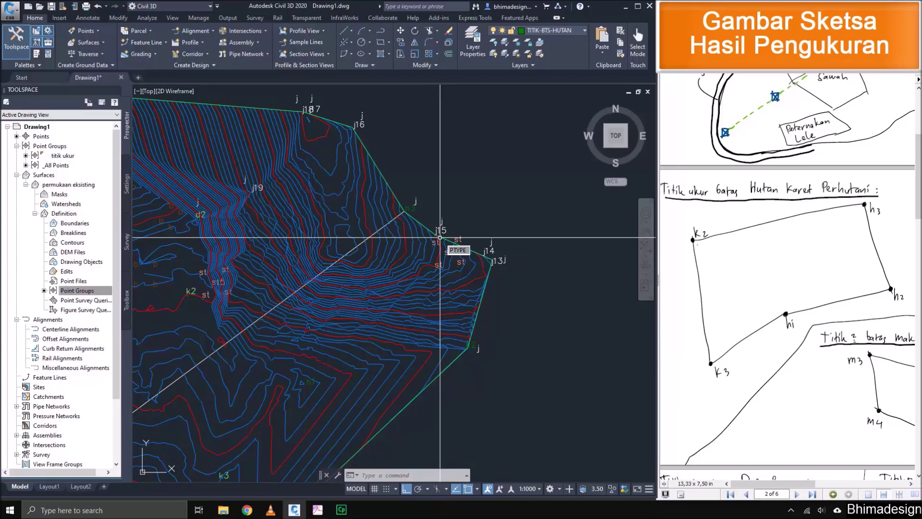
pyautogui.press('Escape')
pyautogui.write('pty')
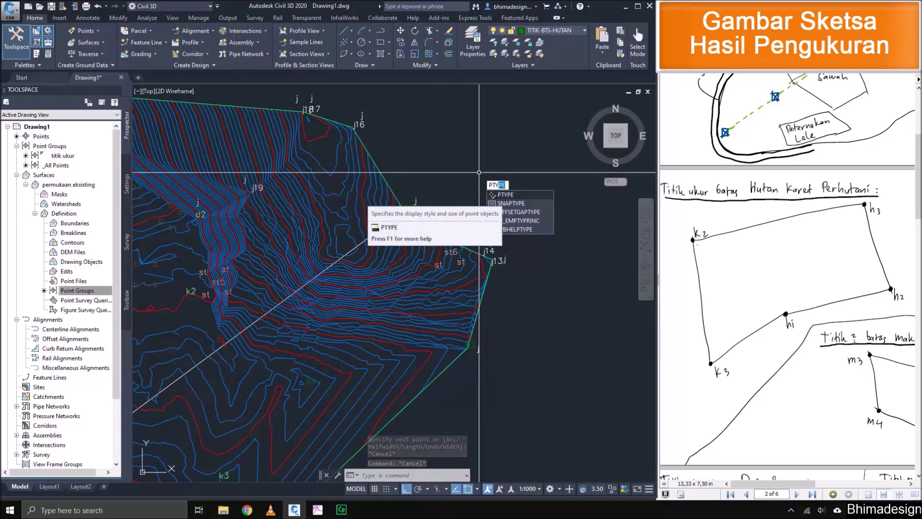
pyautogui.press('Return')
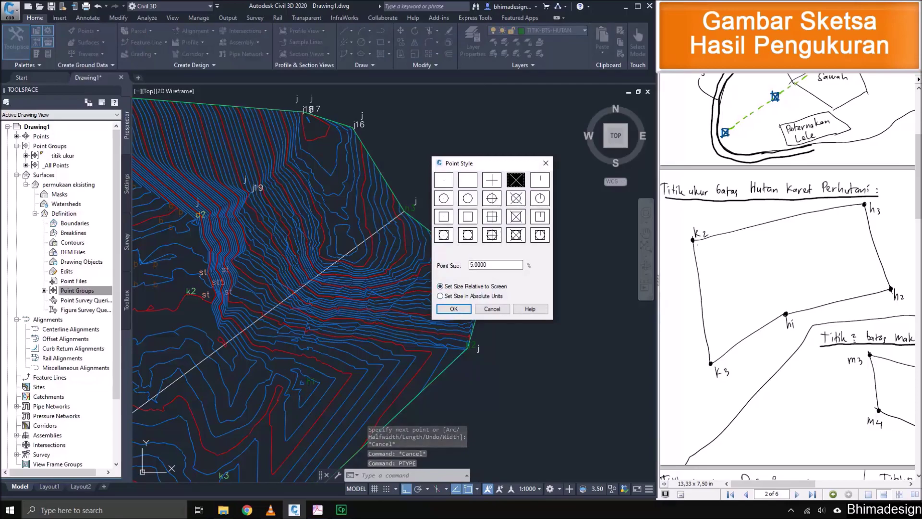
pyautogui.click(440, 296)
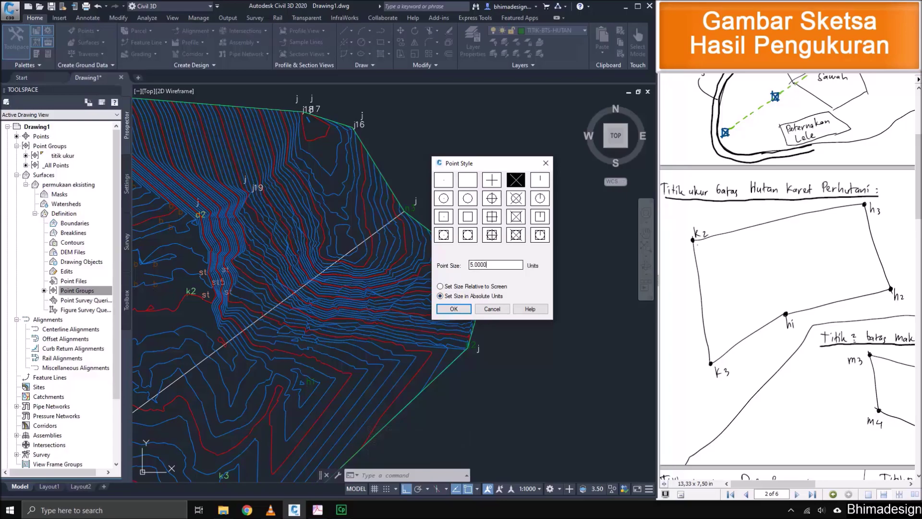
pyautogui.doubleClick(487, 264)
pyautogui.write('3')
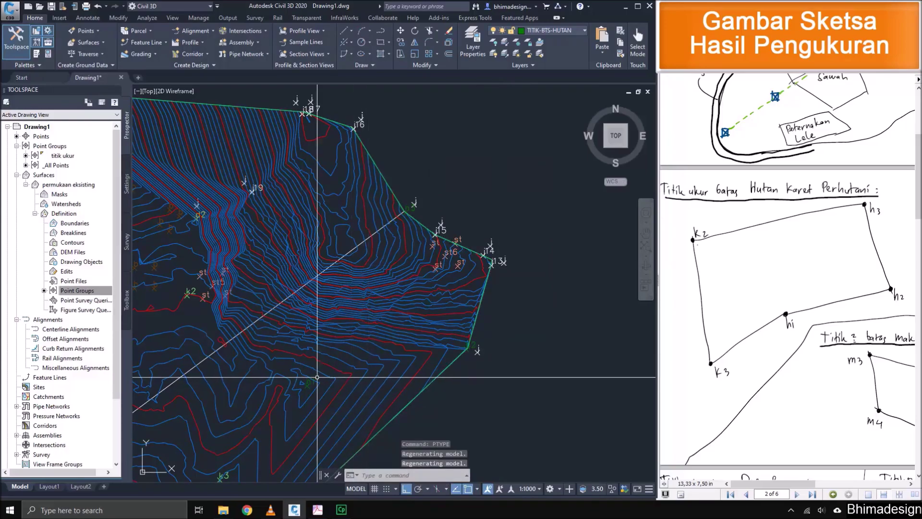
# Start the Hutan Karet Perhutani boundary polyline at node h1 and run it through h2 to h3.
pyautogui.scroll(2, 280, 425)
pyautogui.scroll(2, 336, 374)
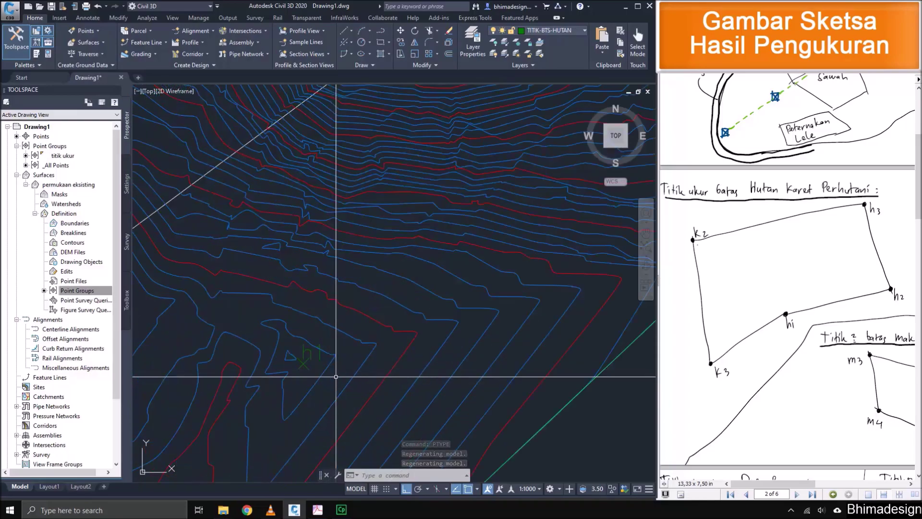
pyautogui.press('Return')
pyautogui.scroll(-3, 335, 376)
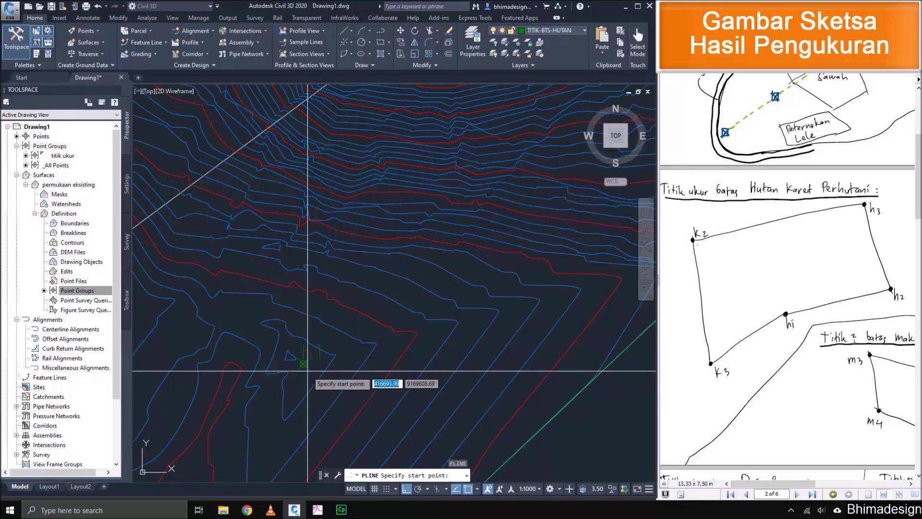
pyautogui.click(285, 375)
pyautogui.scroll(4, 490, 382)
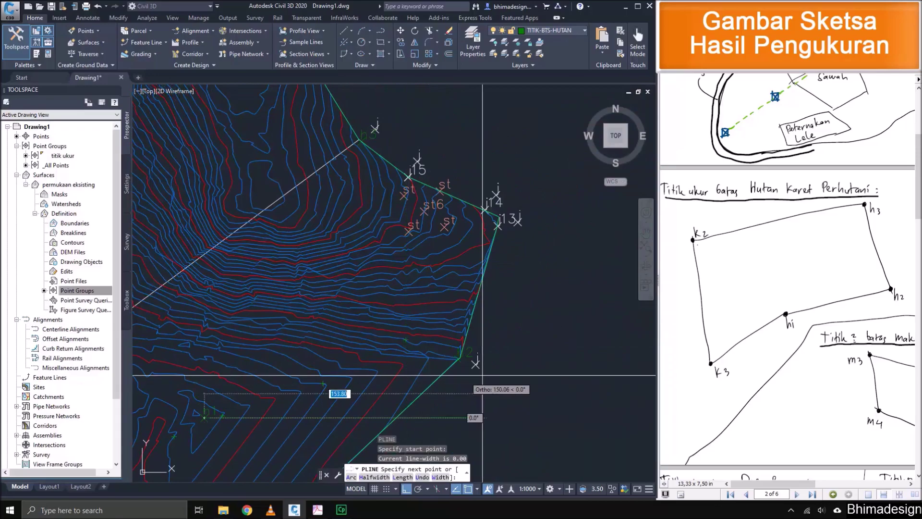
pyautogui.click(446, 368)
pyautogui.scroll(-2, 454, 382)
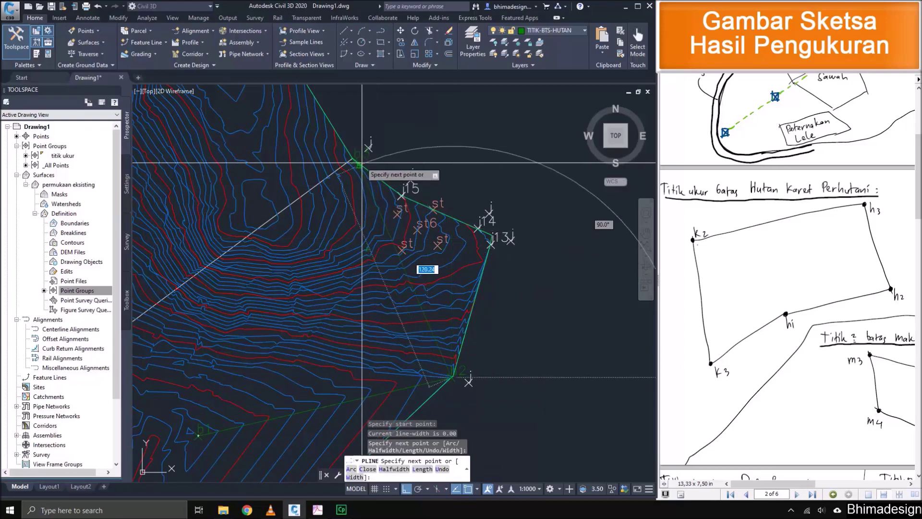
pyautogui.scroll(3, 362, 172)
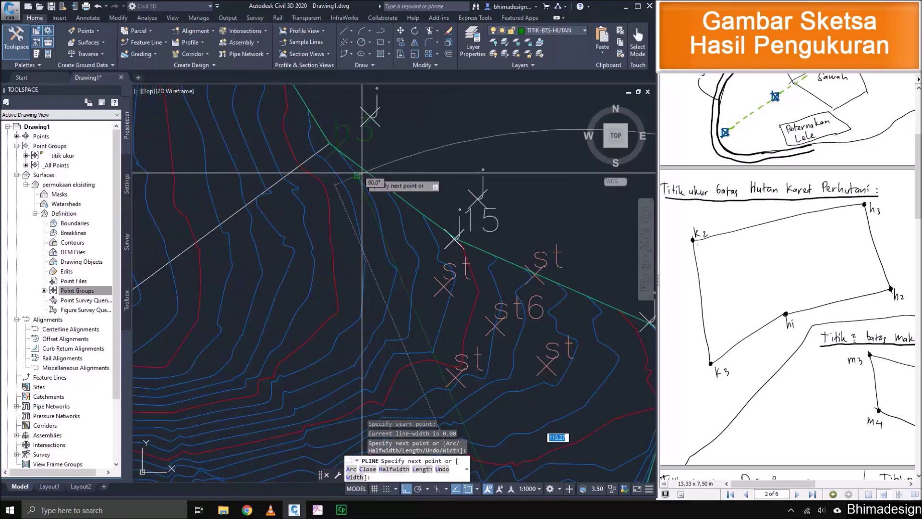
pyautogui.click(331, 155)
# Continue the forest boundary polyline through k2 and k3 and finish it back at h1.
pyautogui.scroll(-4, 455, 169)
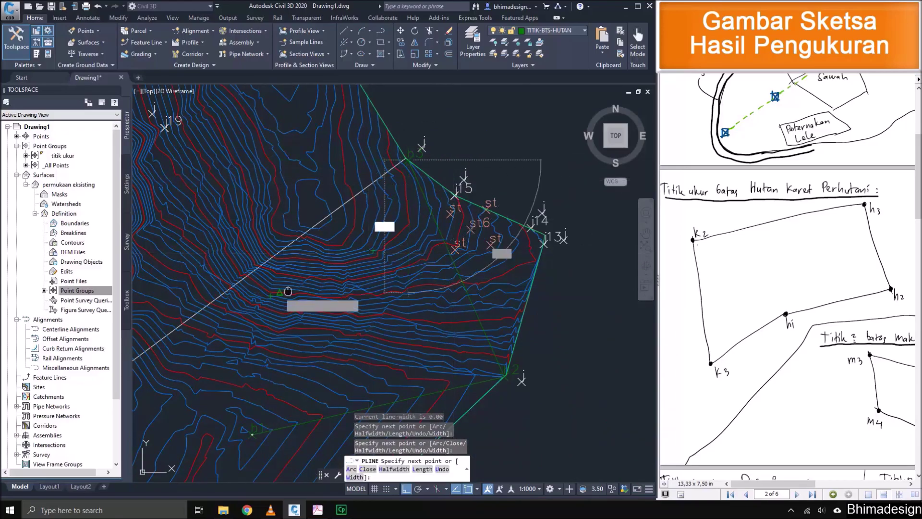
pyautogui.moveTo(286, 291); pyautogui.dragTo(408, 255, button='middle')
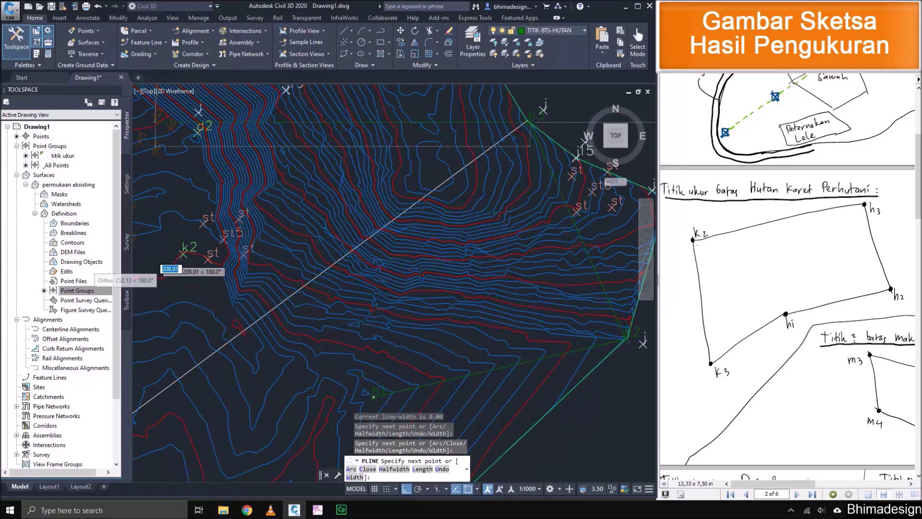
pyautogui.scroll(3, 154, 262)
pyautogui.scroll(-6, 236, 254)
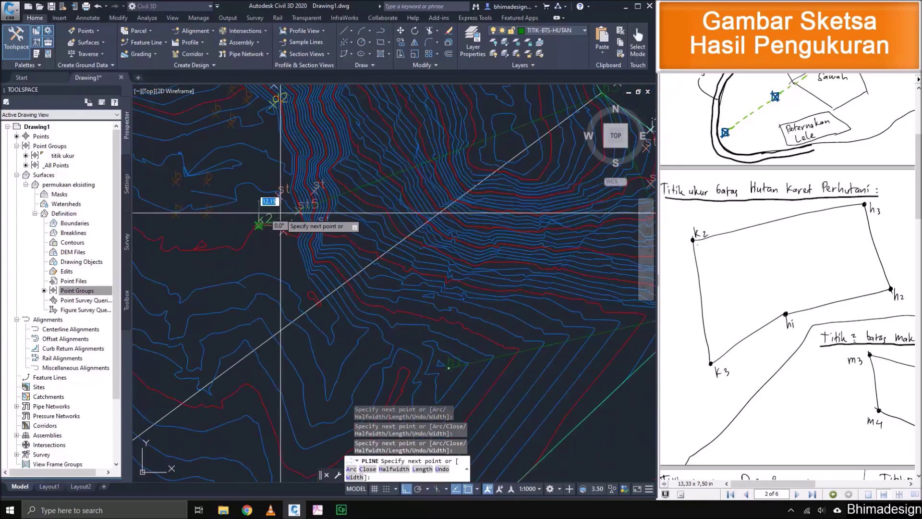
pyautogui.scroll(4, 318, 411)
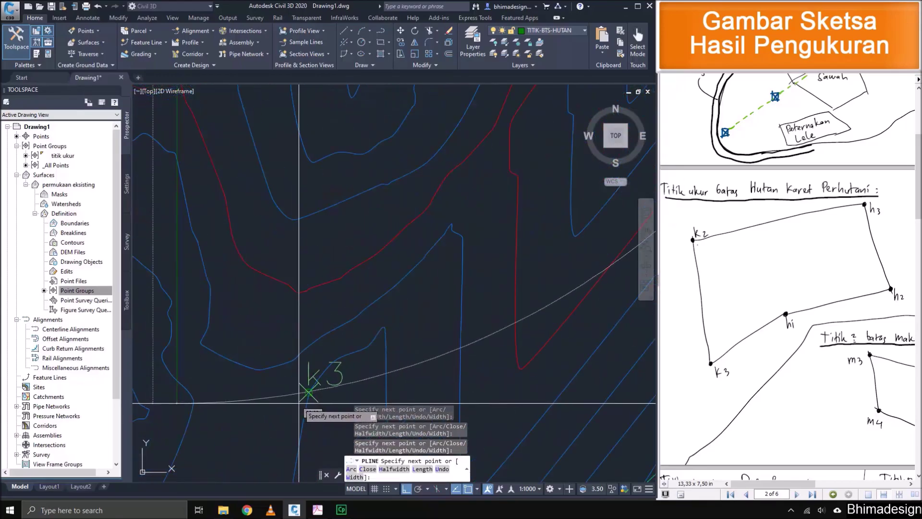
pyautogui.scroll(-4, 299, 403)
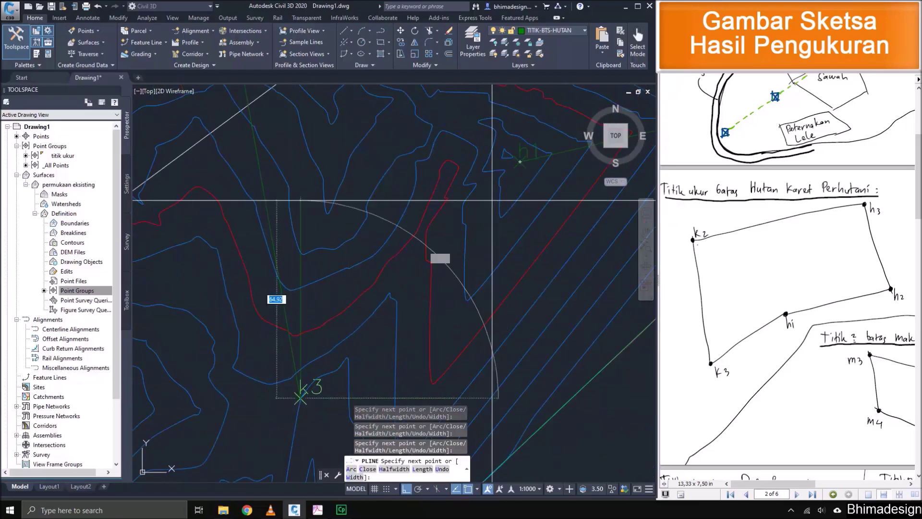
pyautogui.click(520, 162)
pyautogui.press('Return')
pyautogui.scroll(-6, 512, 179)
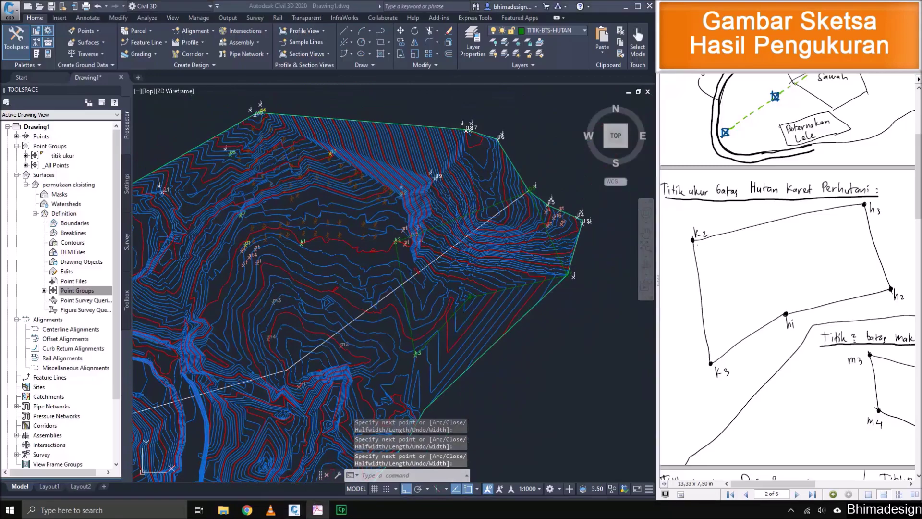
# Bring up the Kebun Teh Rakyat boundary sketch in the PDF, then make TITIK-BTS-KEBUN the current layer in Civil 3D.
pyautogui.keyDown('ctrl'); pyautogui.scroll(2, 818, 352); pyautogui.keyUp('ctrl')
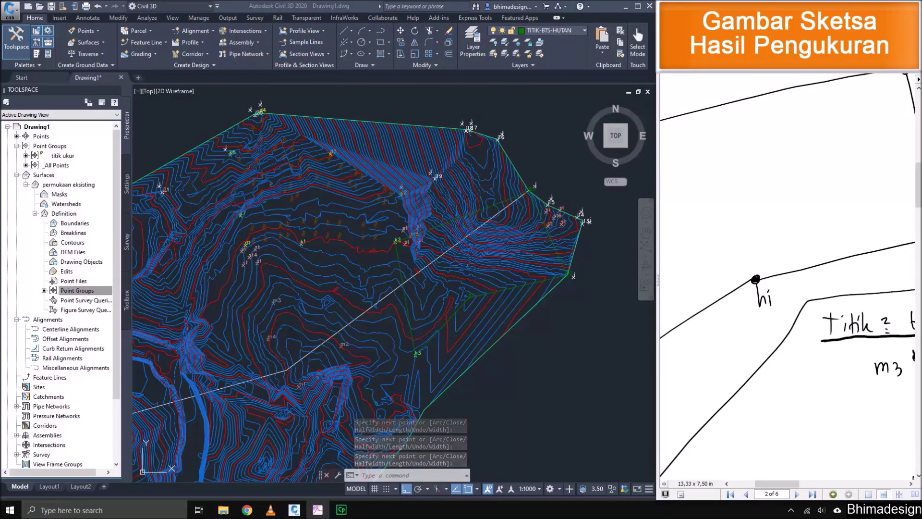
pyautogui.keyDown('ctrl'); pyautogui.scroll(-3, 787, 288); pyautogui.keyUp('ctrl')
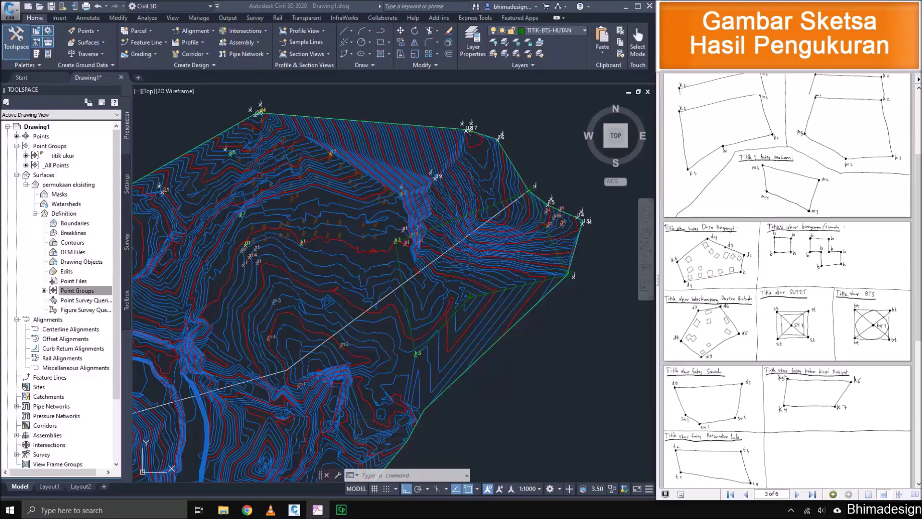
pyautogui.scroll(3, 787, 280)
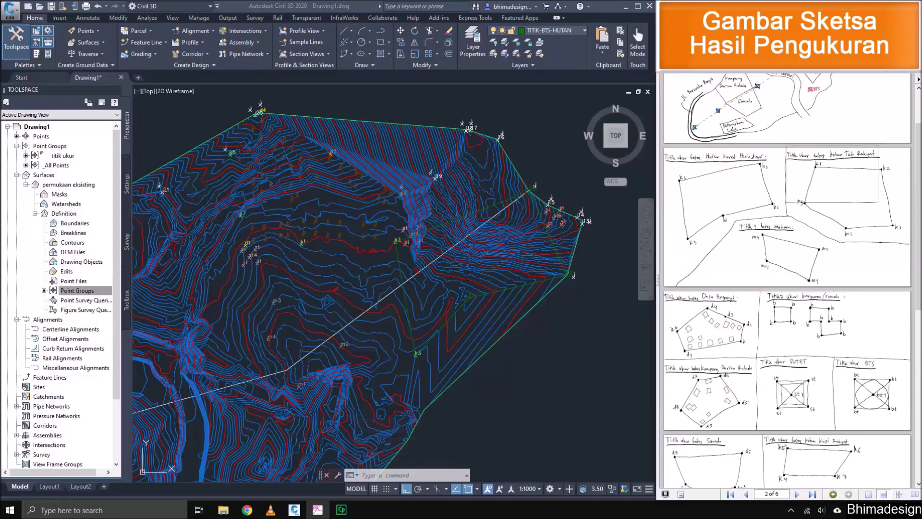
pyautogui.keyDown('ctrl'); pyautogui.scroll(3, 790, 280); pyautogui.keyUp('ctrl')
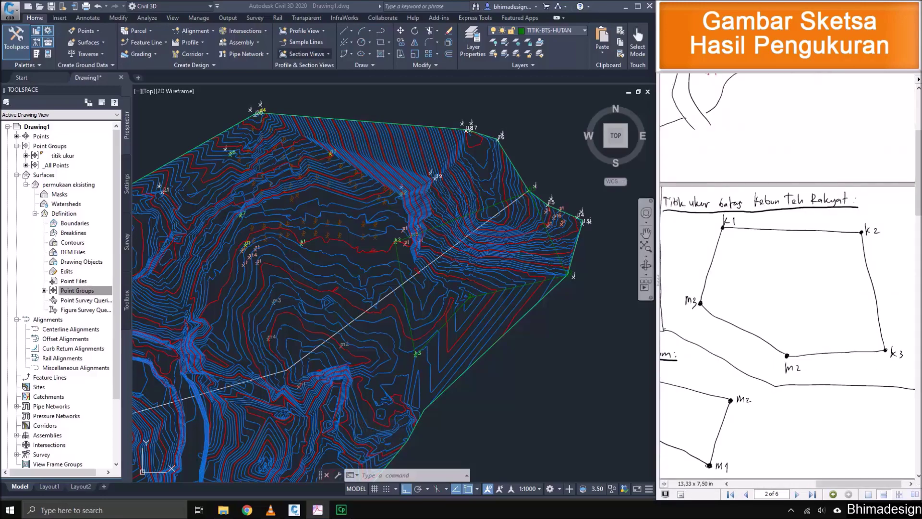
pyautogui.click(294, 510)
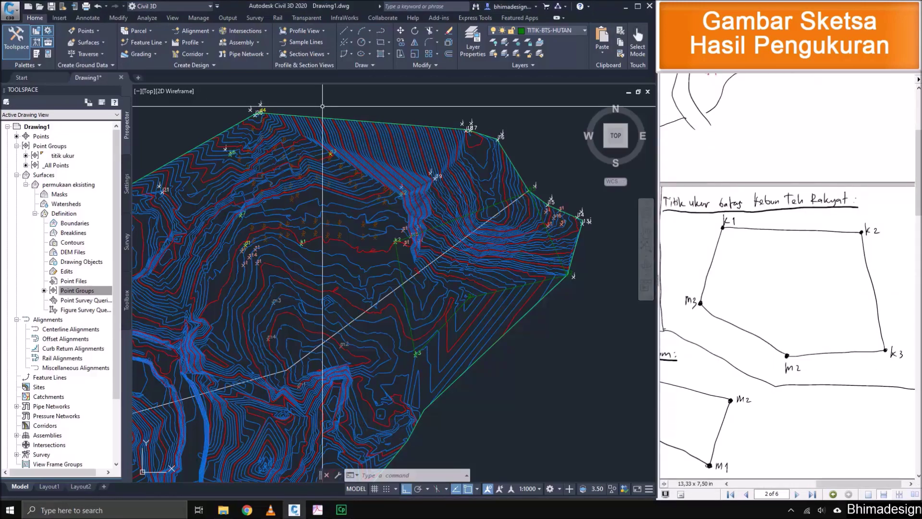
pyautogui.click(552, 30)
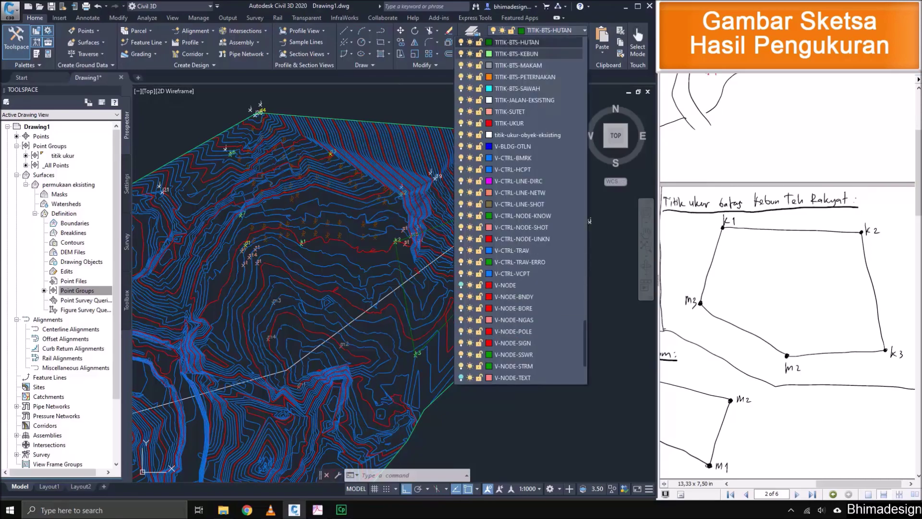
pyautogui.click(517, 54)
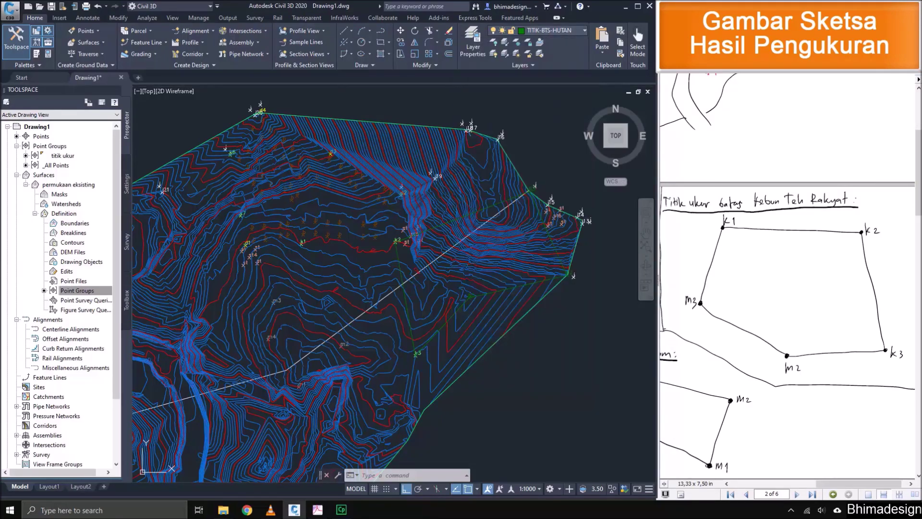
pyautogui.moveTo(340, 323); pyautogui.dragTo(431, 316, button='middle')
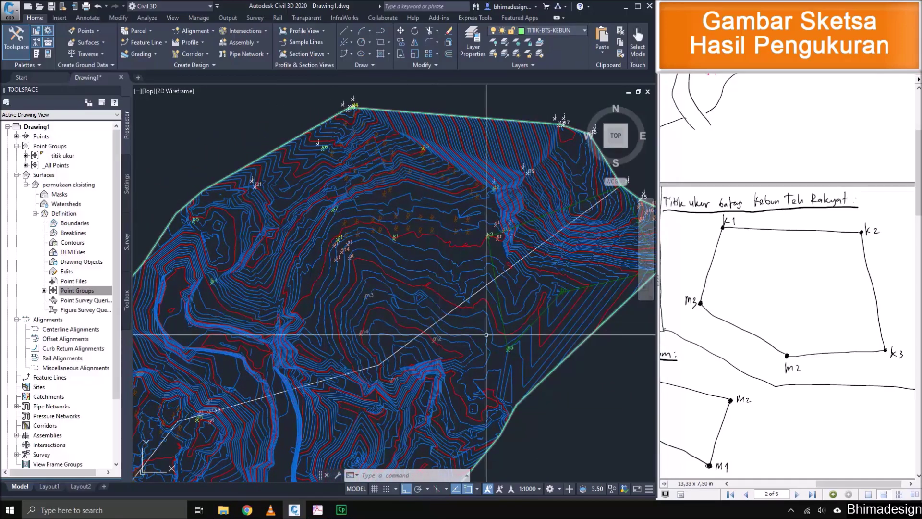
# Start the Kebun Teh Rakyat boundary polyline at node k3 and run it through k2 to k1.
pyautogui.scroll(3, 504, 343)
pyautogui.scroll(2, 528, 363)
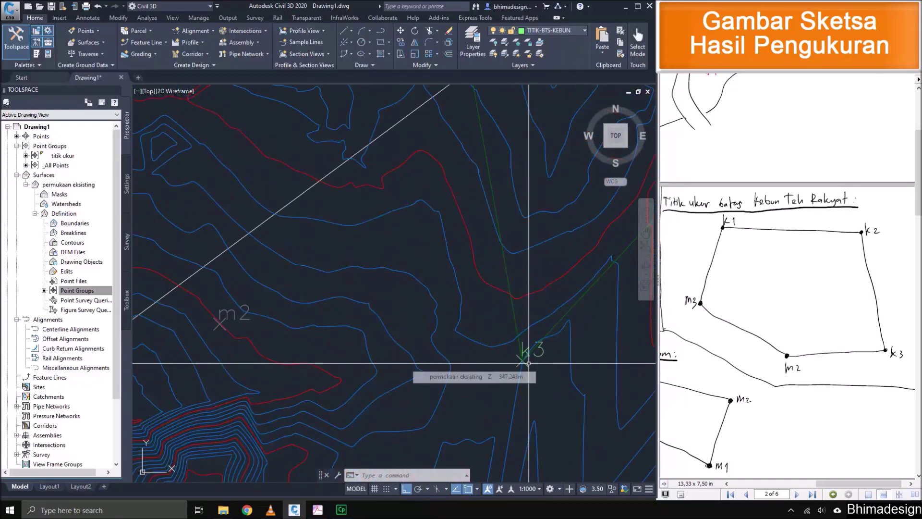
pyautogui.press('Return')
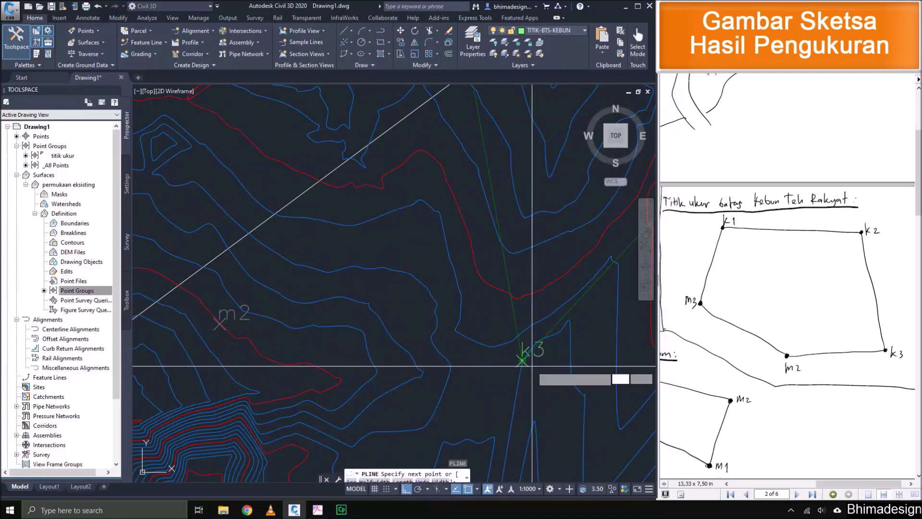
pyautogui.click(528, 363)
pyautogui.scroll(-2, 528, 363)
pyautogui.scroll(-2, 521, 376)
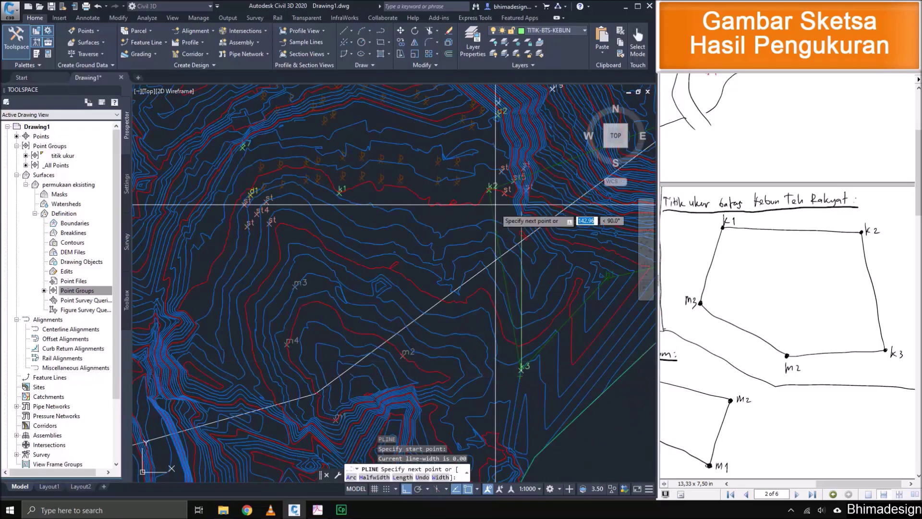
pyautogui.scroll(6, 494, 204)
pyautogui.click(482, 220)
pyautogui.scroll(-4, 518, 219)
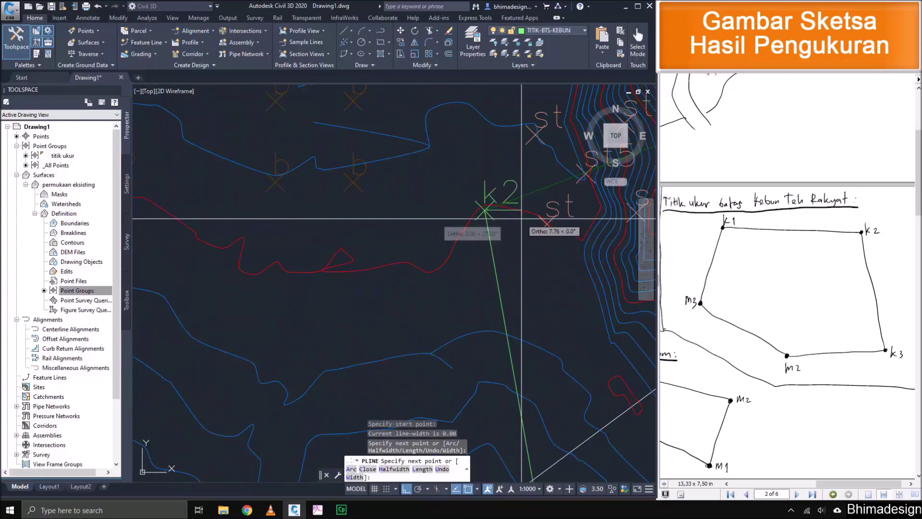
pyautogui.moveTo(239, 235); pyautogui.dragTo(307, 196, button='middle')
pyautogui.click(338, 178)
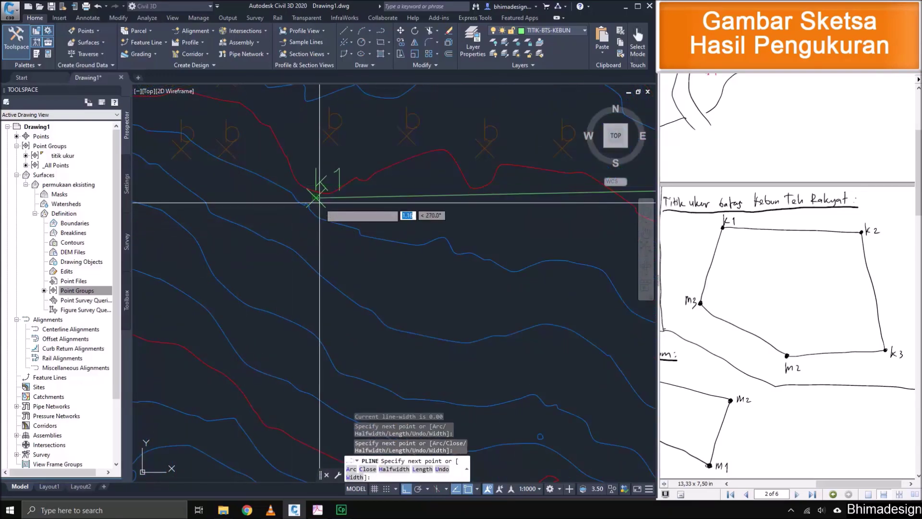
# Continue the tea garden boundary polyline through m3 and m2 and finish it back at k3.
pyautogui.scroll(5, 255, 338)
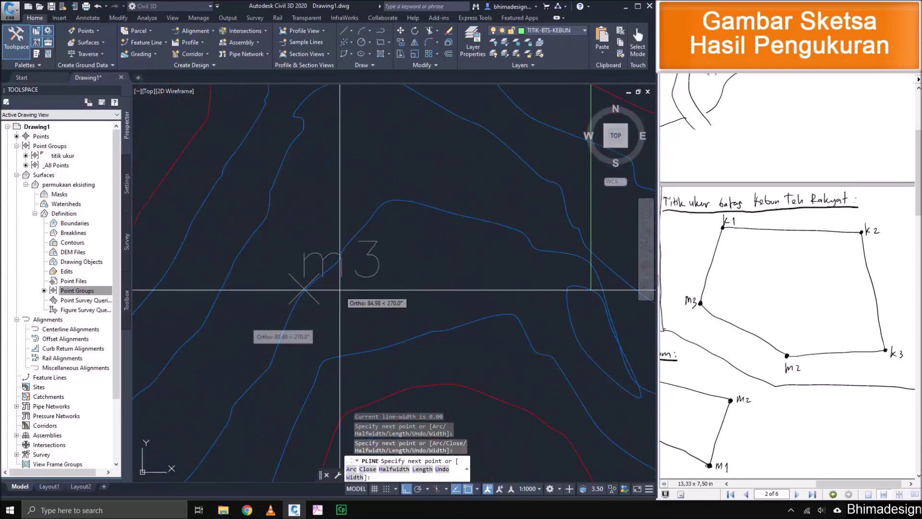
pyautogui.click(304, 288)
pyautogui.scroll(-4, 293, 216)
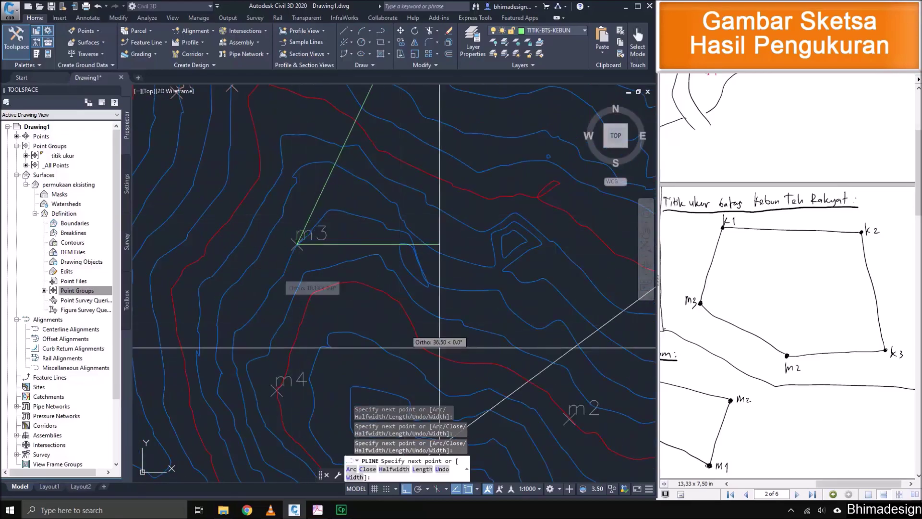
pyautogui.click(479, 359)
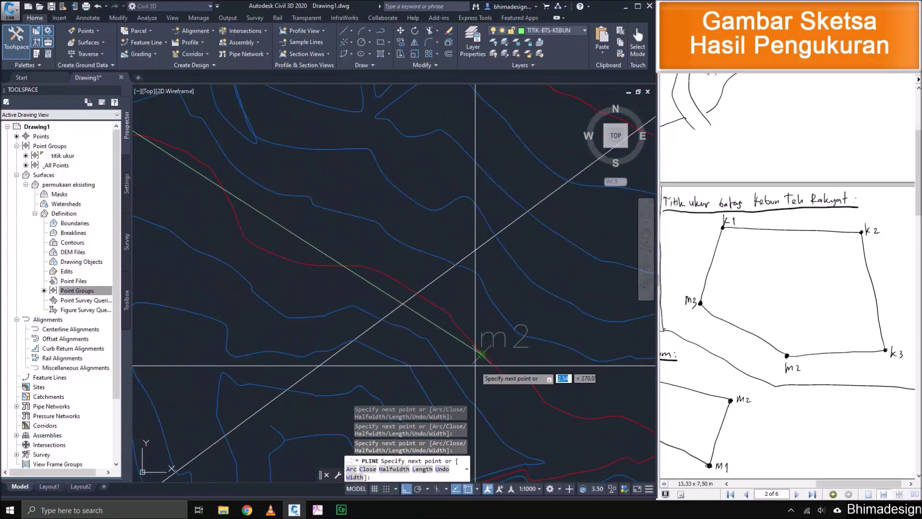
pyautogui.scroll(-4, 476, 368)
pyautogui.scroll(4, 496, 376)
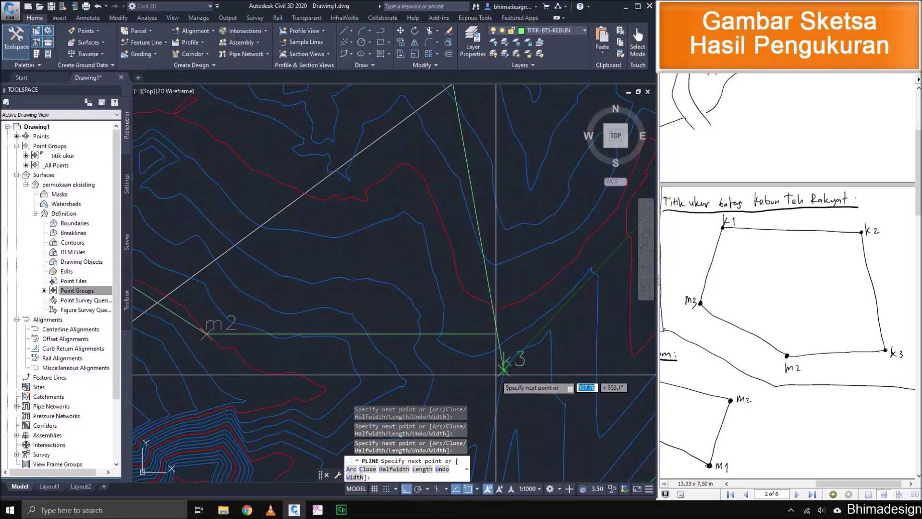
pyautogui.click(503, 370)
pyautogui.press('Return')
pyautogui.scroll(-4, 475, 363)
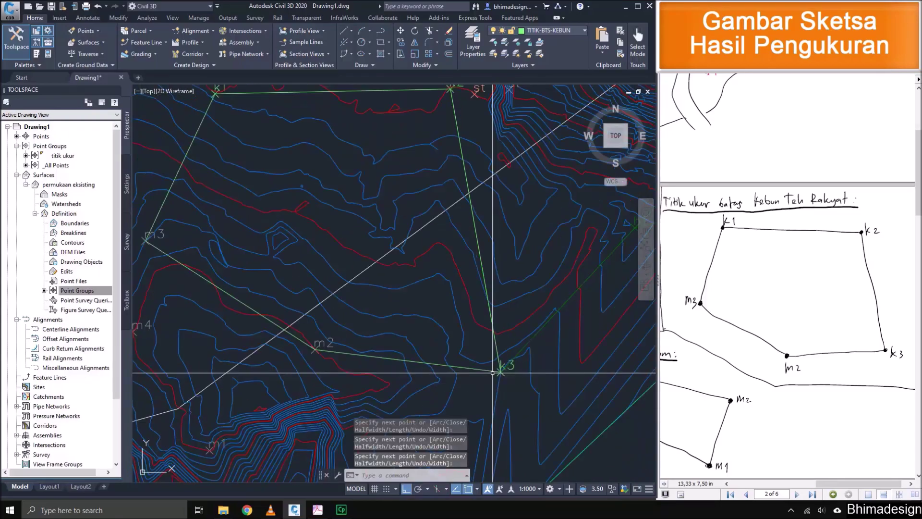
pyautogui.moveTo(443, 305); pyautogui.dragTo(430, 343, button='middle')
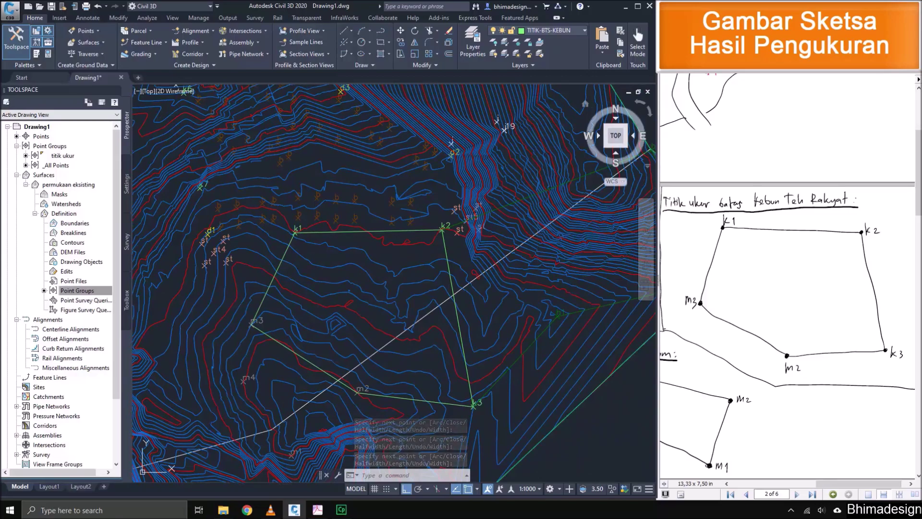
# Bring up the makam boundary sketch in the PDF, then make TITIK-BTS-MAKAM the current layer in Civil 3D.
pyautogui.click(780, 288)
pyautogui.moveTo(749, 307)
pyautogui.mouseDown()
pyautogui.moveTo(841, 231)
pyautogui.moveTo(874, 242)
pyautogui.mouseUp()
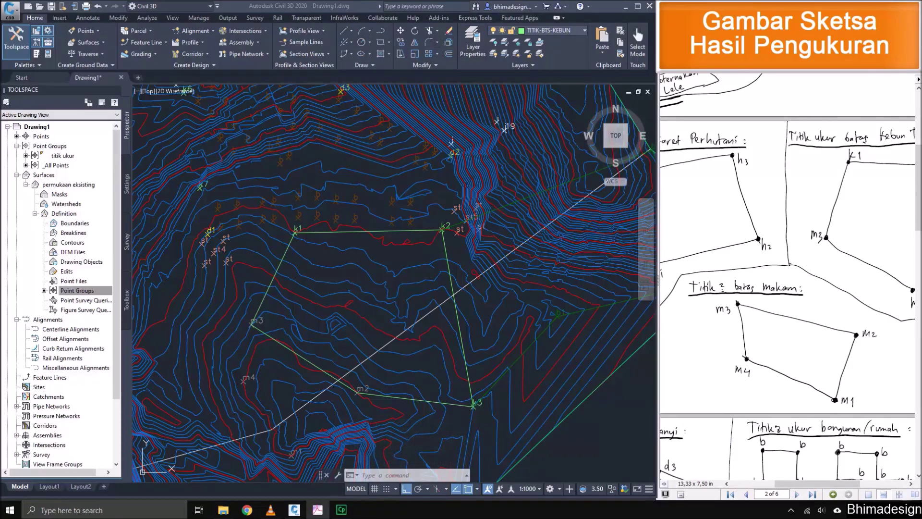
pyautogui.click(427, 127)
pyautogui.click(556, 30)
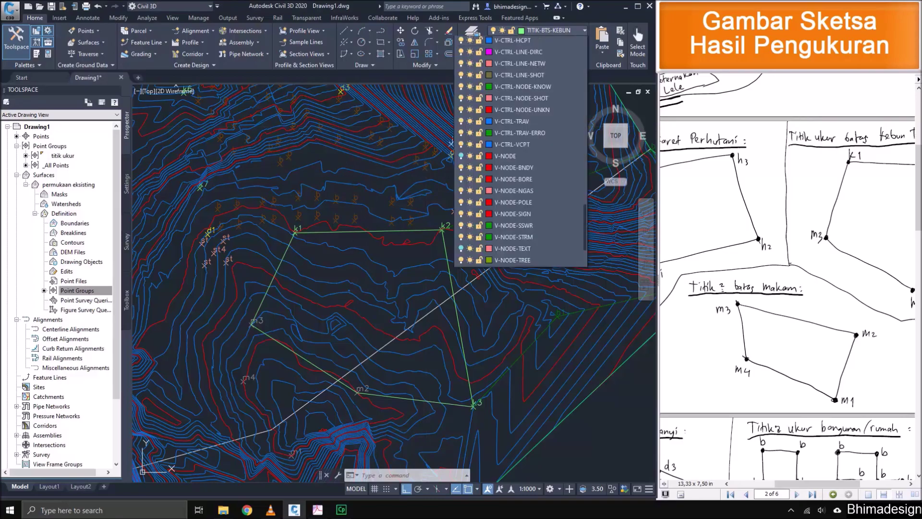
pyautogui.click(549, 53)
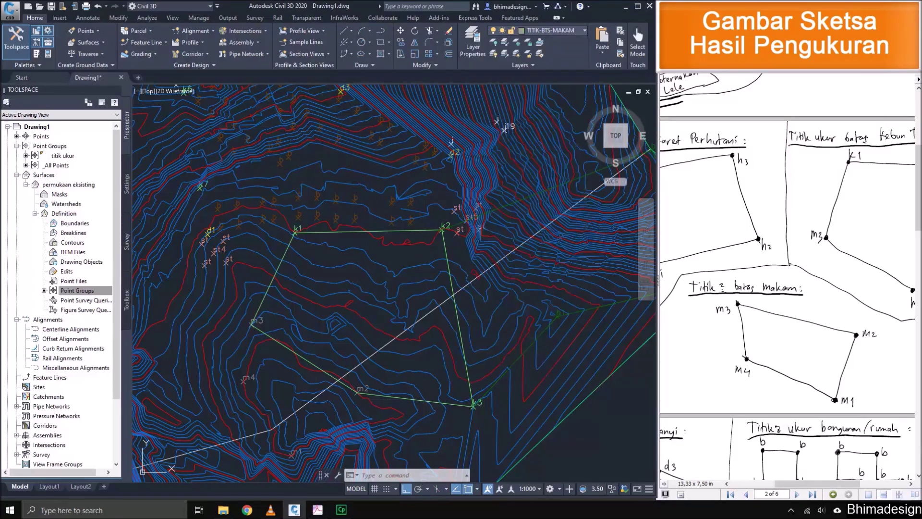
# Start the makam boundary polyline at node m1 and run it through m2 to m3.
pyautogui.moveTo(274, 366); pyautogui.dragTo(431, 298, button='middle')
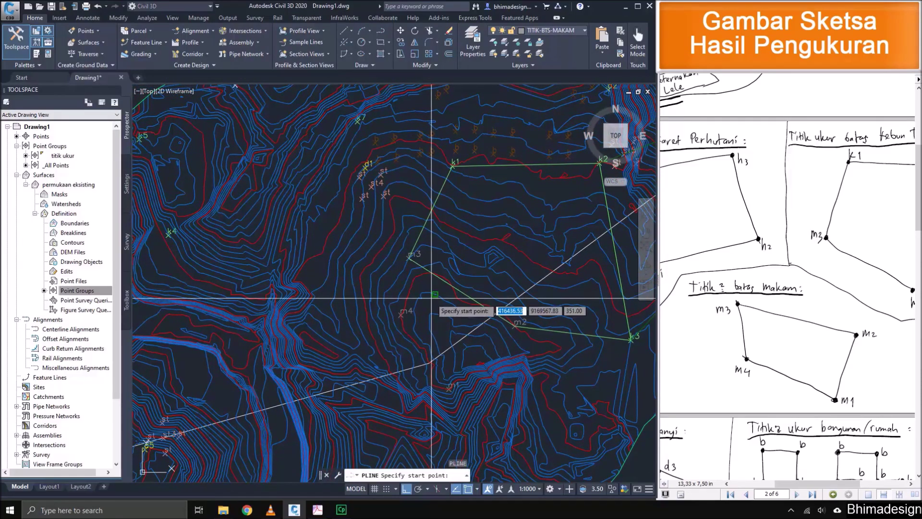
pyautogui.press('Return')
pyautogui.scroll(6, 465, 404)
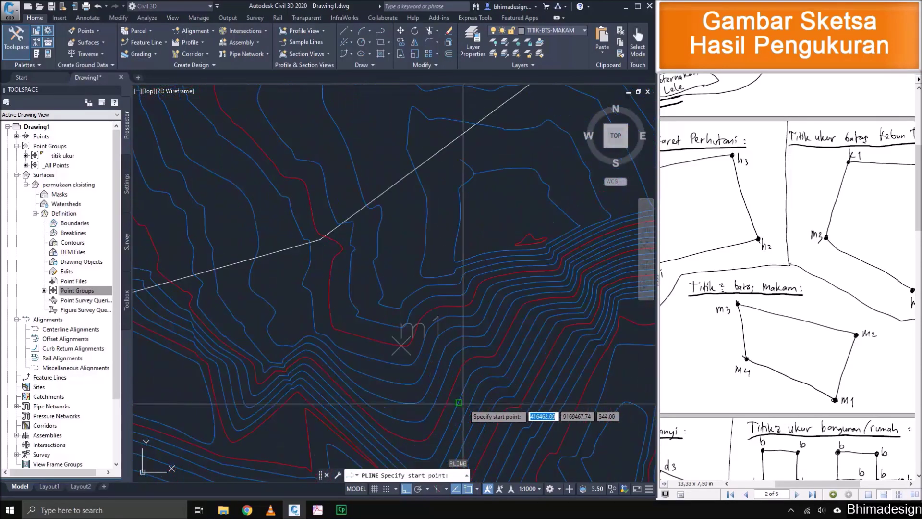
pyautogui.click(449, 387)
pyautogui.scroll(-5, 372, 383)
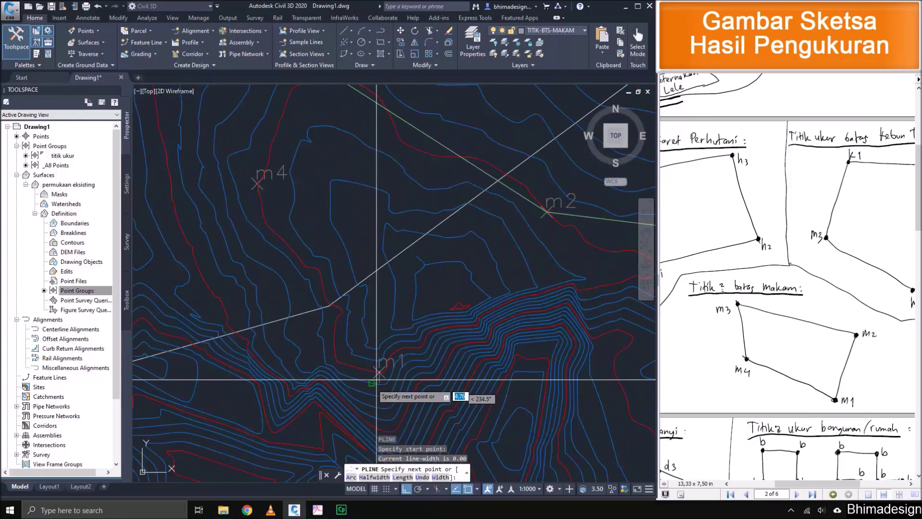
pyautogui.click(546, 212)
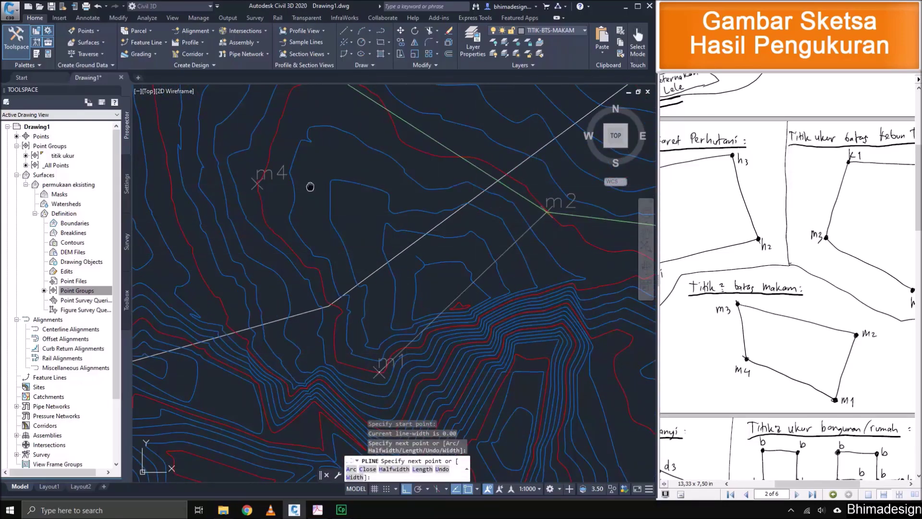
pyautogui.scroll(5, 379, 139)
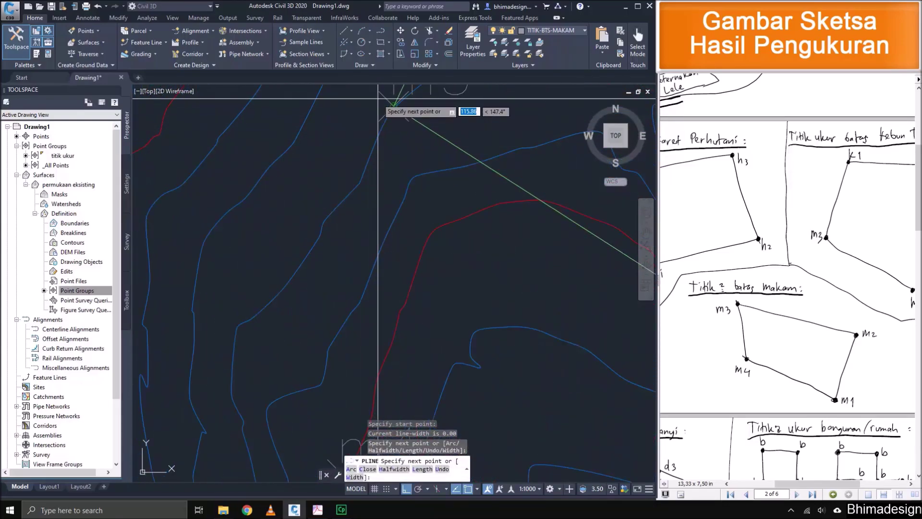
pyautogui.click(393, 105)
# Continue the makam boundary polyline through m4 and finish it back at m1.
pyautogui.scroll(-2, 390, 109)
pyautogui.click(360, 338)
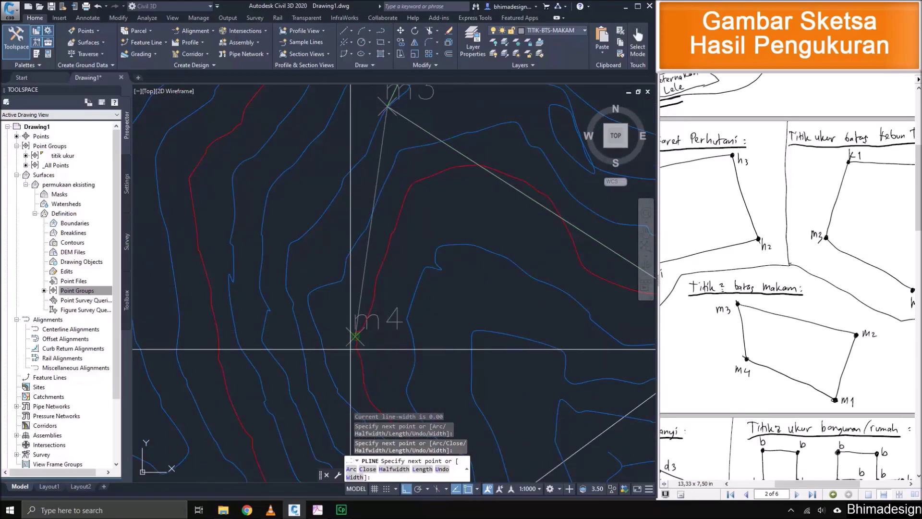
pyautogui.scroll(-2, 329, 303)
pyautogui.moveTo(434, 420)
pyautogui.mouseDown(button='middle')
pyautogui.moveTo(377, 365)
pyautogui.moveTo(357, 304)
pyautogui.mouseUp(button='middle')
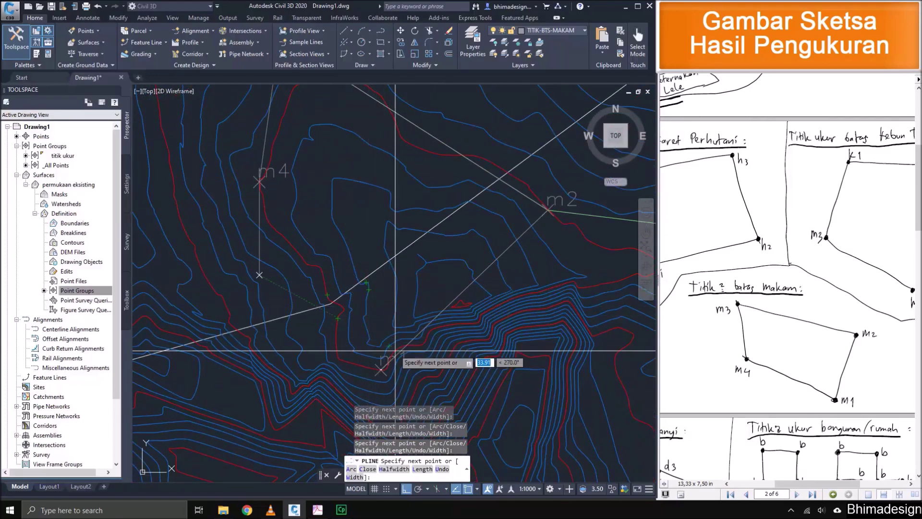
pyautogui.scroll(4, 397, 388)
pyautogui.click(356, 356)
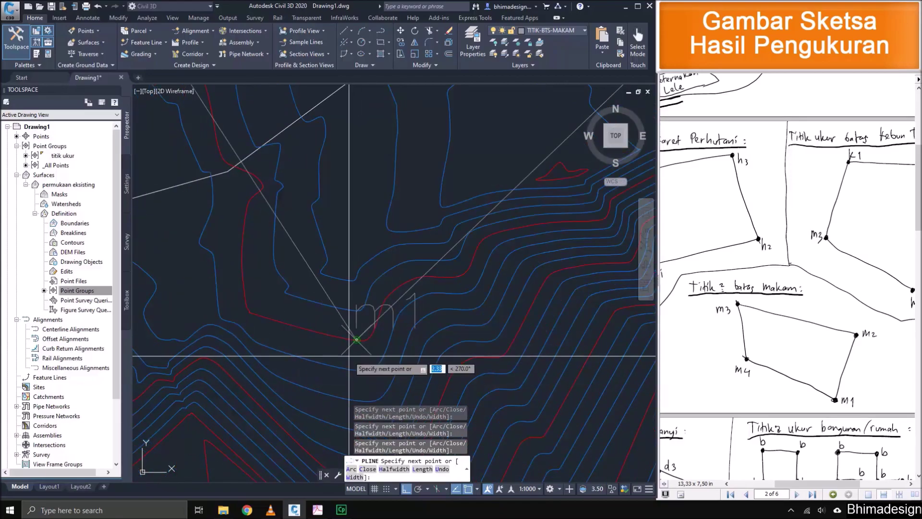
pyautogui.press('Return')
pyautogui.scroll(-4, 405, 325)
pyautogui.scroll(-2, 405, 324)
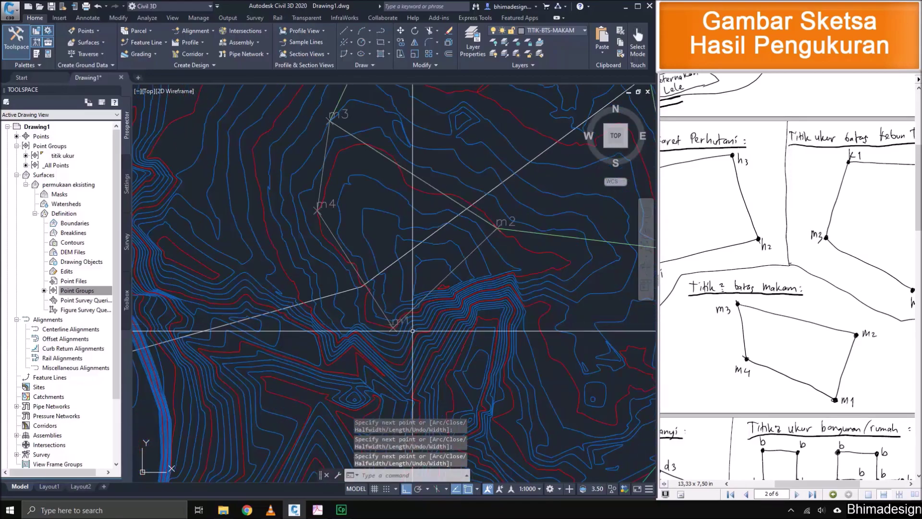
# Bring up the Desa Penyanyi boundary sketch on page 3 of the PDF and view the whole surveyed site in Civil 3D.
pyautogui.moveTo(721, 351)
pyautogui.mouseDown()
pyautogui.moveTo(851, 206)
pyautogui.moveTo(852, 184)
pyautogui.mouseUp()
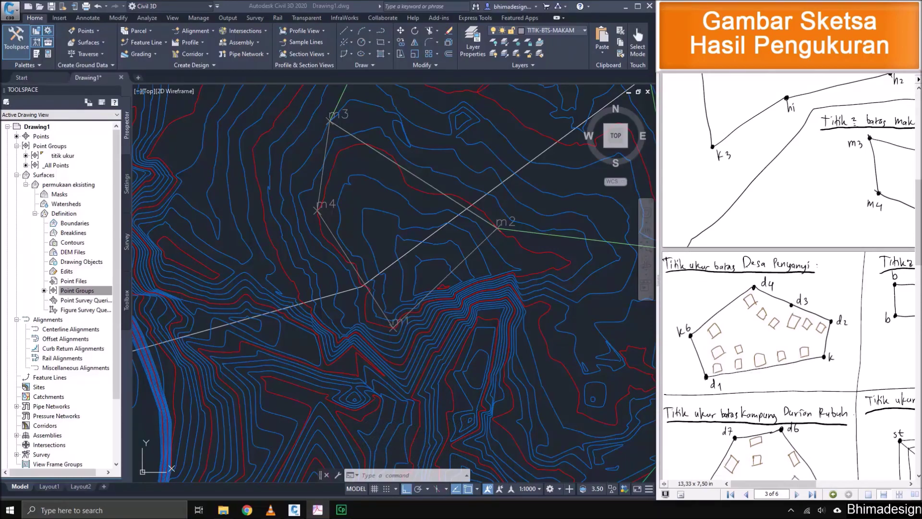
pyautogui.keyDown('ctrl'); pyautogui.scroll(2, 788, 277); pyautogui.keyUp('ctrl')
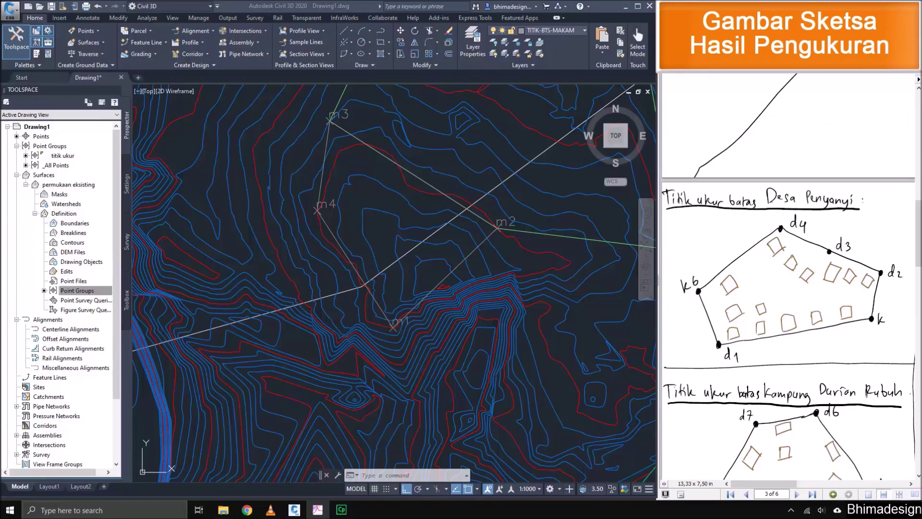
pyautogui.scroll(-5, 501, 362)
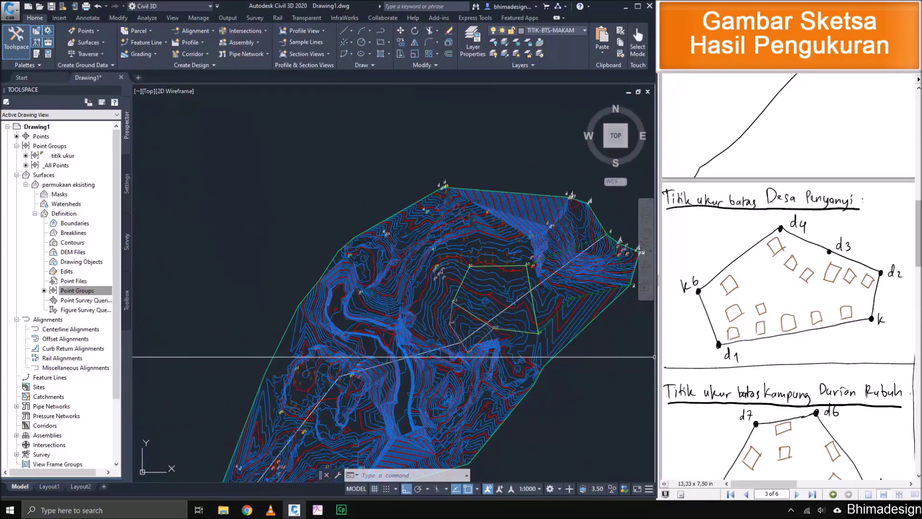
# Compare the Desa Penyanyi area on the page 1 site plan sketch with the survey points north of the tea garden boundary.
pyautogui.scroll(15, 788, 277)
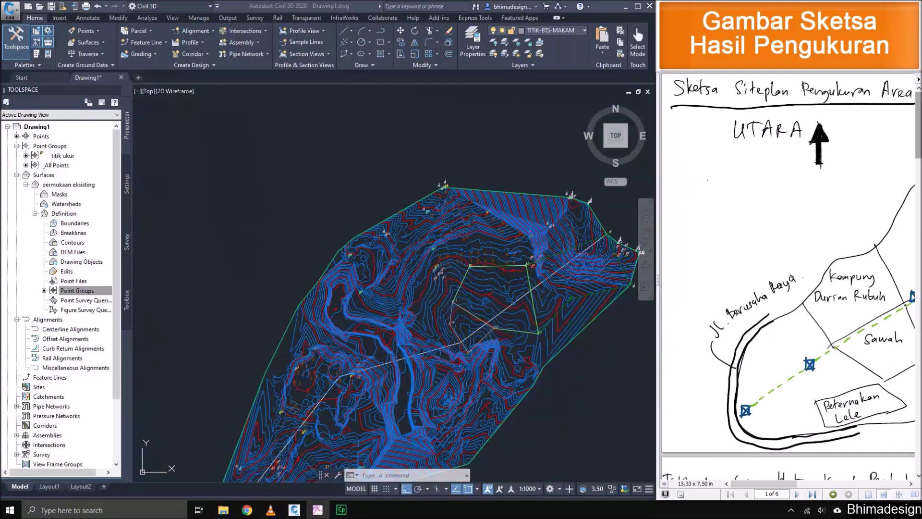
pyautogui.scroll(-10, 788, 276)
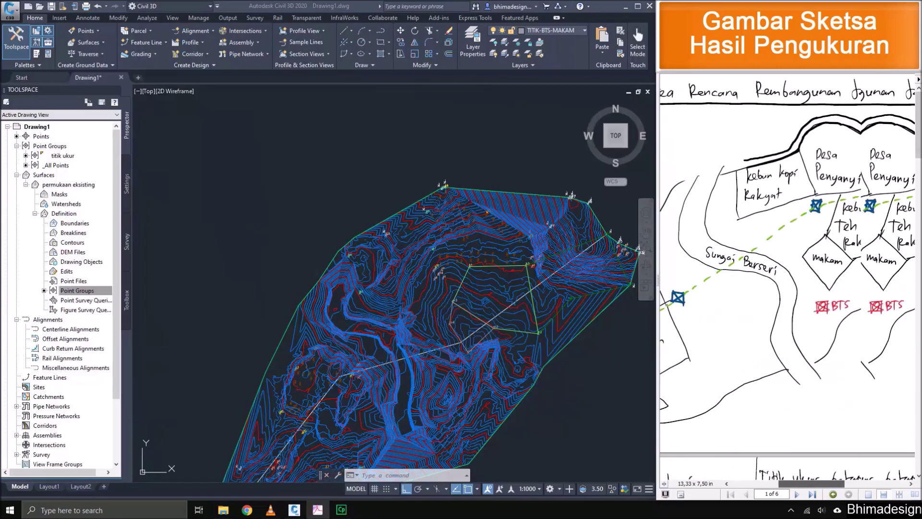
pyautogui.hscroll(1, 788, 277)
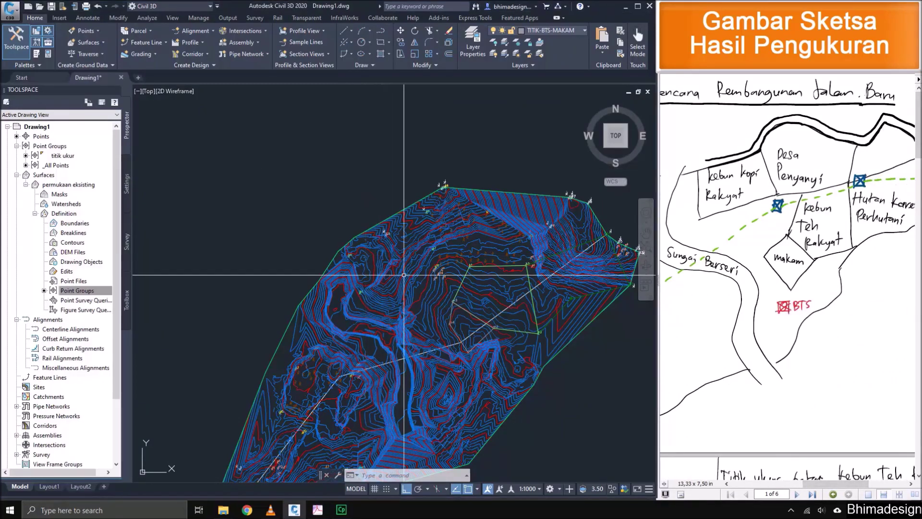
pyautogui.scroll(2, 419, 287)
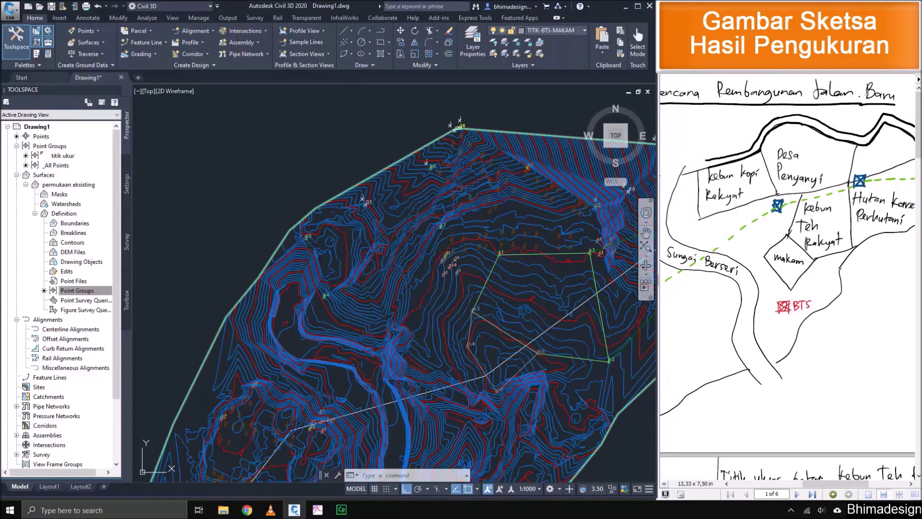
pyautogui.scroll(2, 453, 295)
pyautogui.scroll(3, 453, 295)
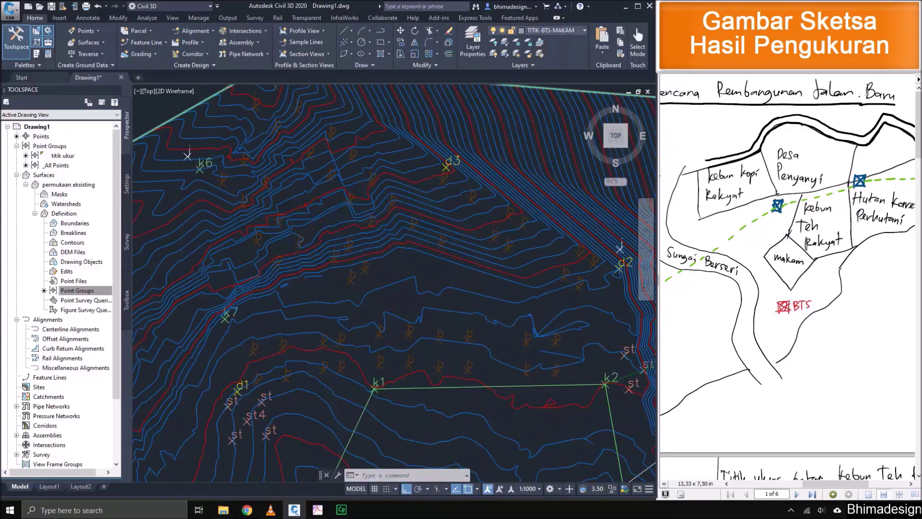
pyautogui.scroll(-2, 478, 293)
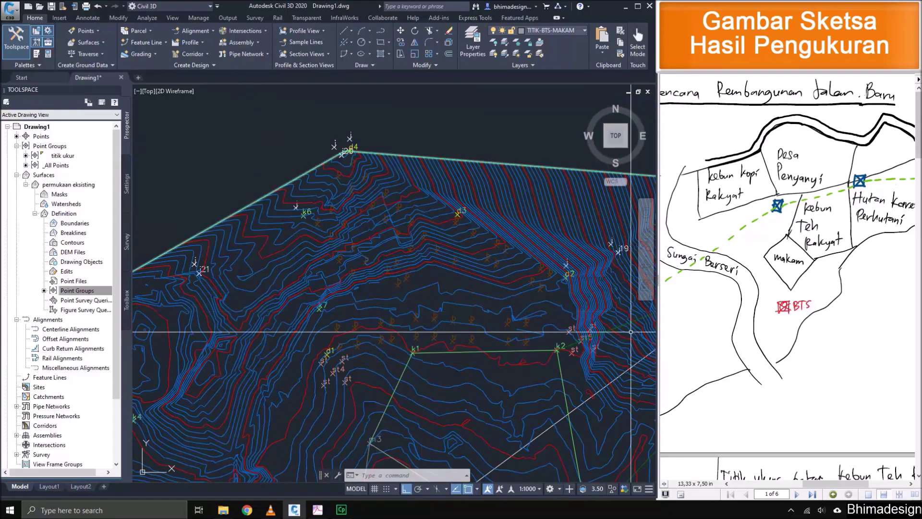
# Bring up the Desa Penyanyi boundary sketch on page 3 of the PDF and make TITIK-BTS-DESA the current layer.
pyautogui.click(701, 331)
pyautogui.scroll(-10, 787, 277)
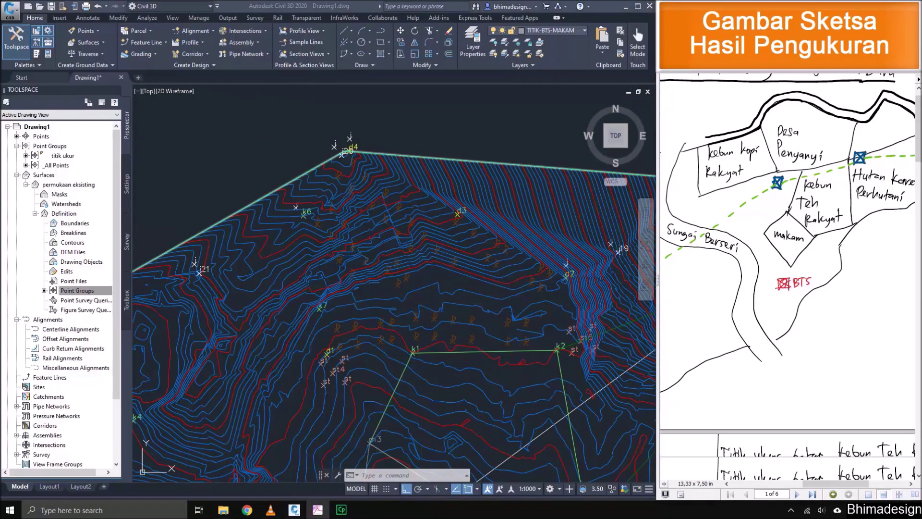
pyautogui.scroll(-3, 787, 276)
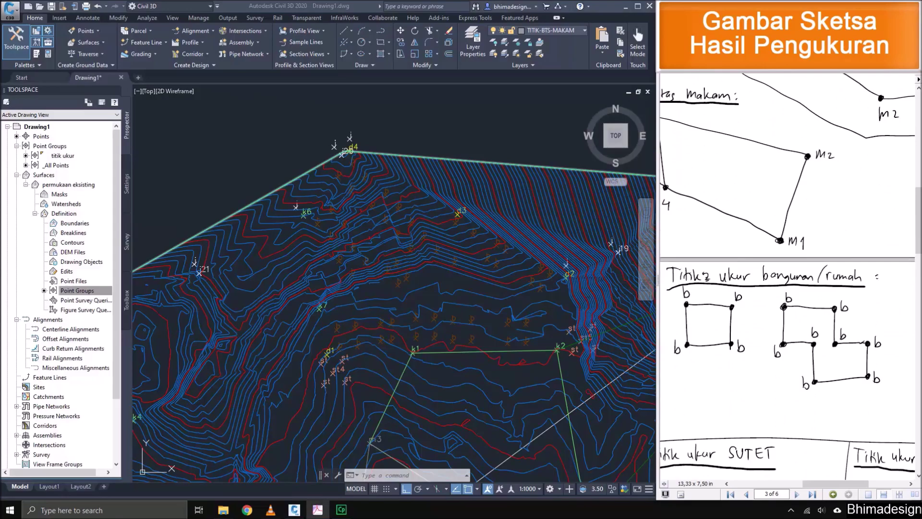
pyautogui.scroll(-2, 787, 276)
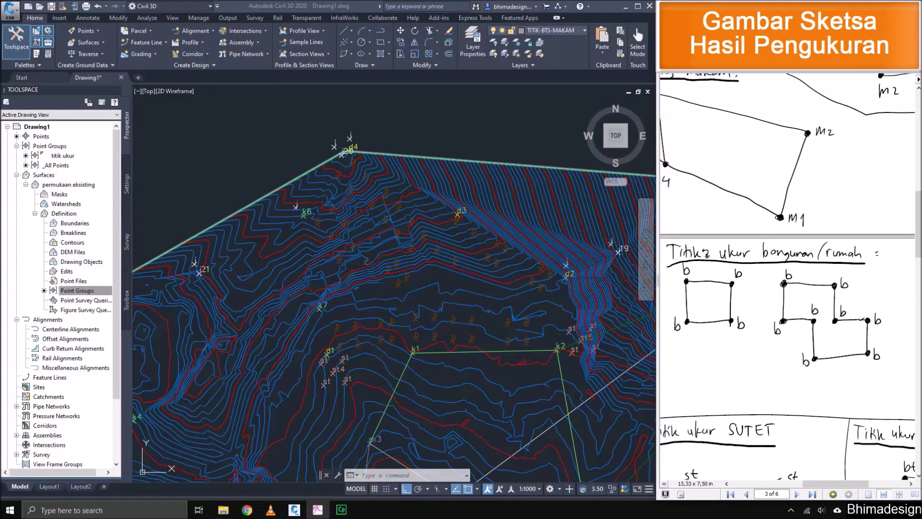
pyautogui.scroll(-8, 787, 276)
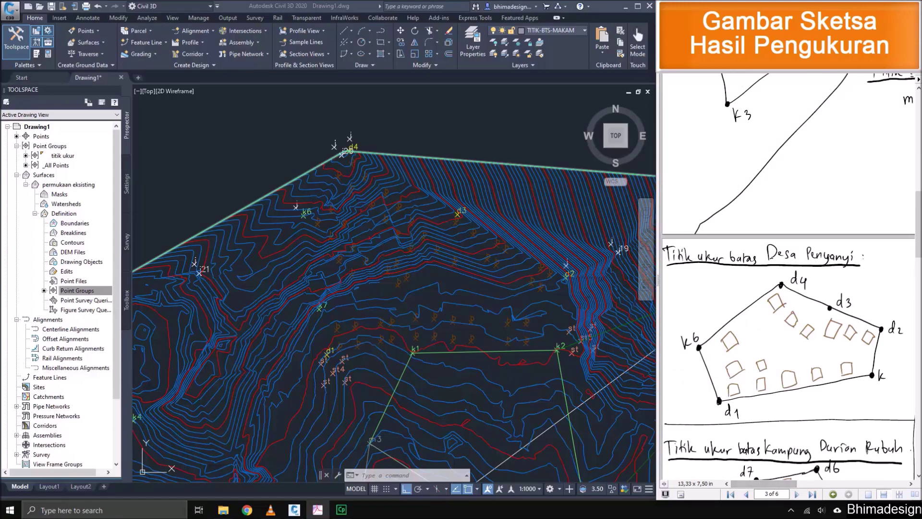
pyautogui.click(333, 192)
pyautogui.click(552, 30)
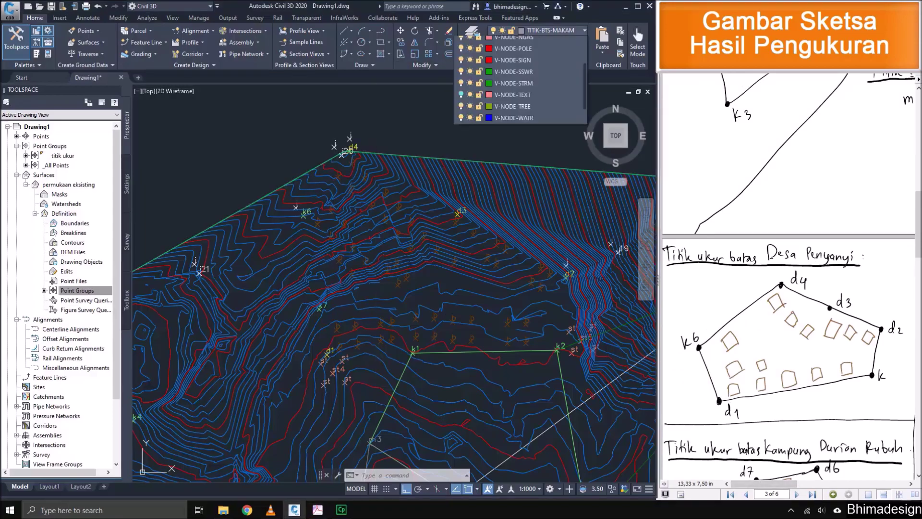
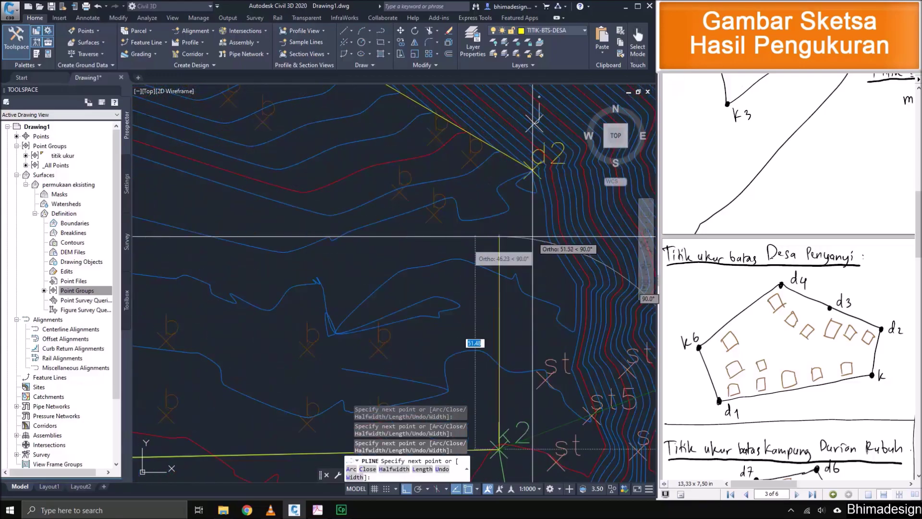
# Finish the Desa Penyanyi boundary polyline by running it from k2 back to d2.
pyautogui.scroll(6, 529, 227)
pyautogui.scroll(4, 523, 179)
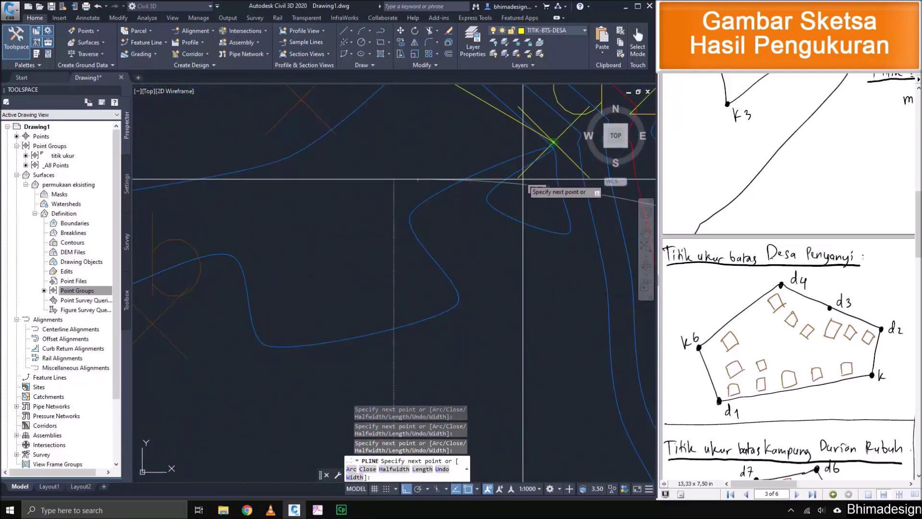
pyautogui.scroll(-6, 521, 177)
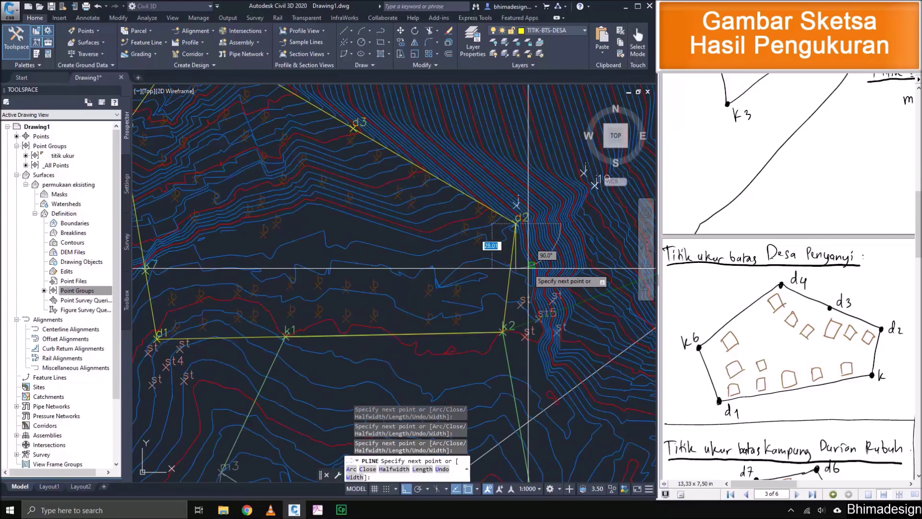
pyautogui.rightClick(530, 268)
pyautogui.click(551, 275)
pyautogui.moveTo(530, 198); pyautogui.dragTo(617, 247, button='middle')
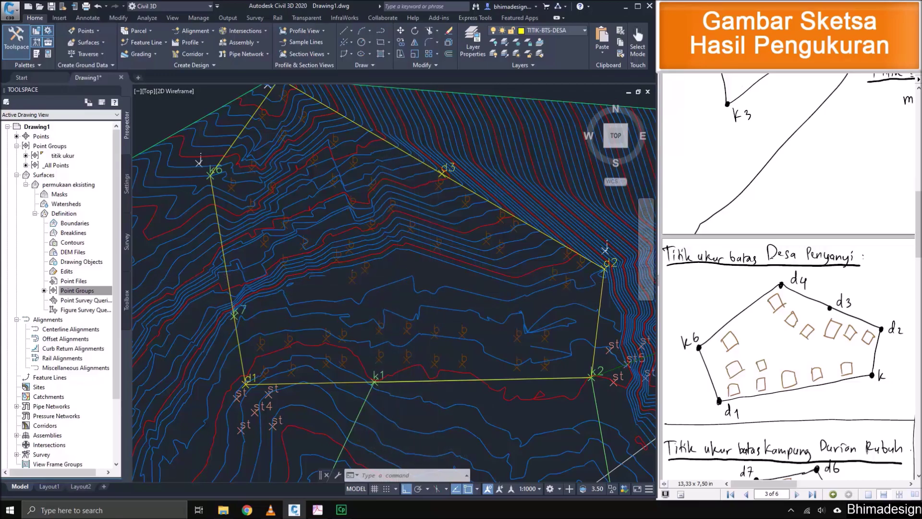
# Bring up the bangunan/rumah sketch in the PDF, locate the b points inside the village boundary, and make TITIK-BANGUNAN the current layer.
pyautogui.scroll(-2, 438, 282)
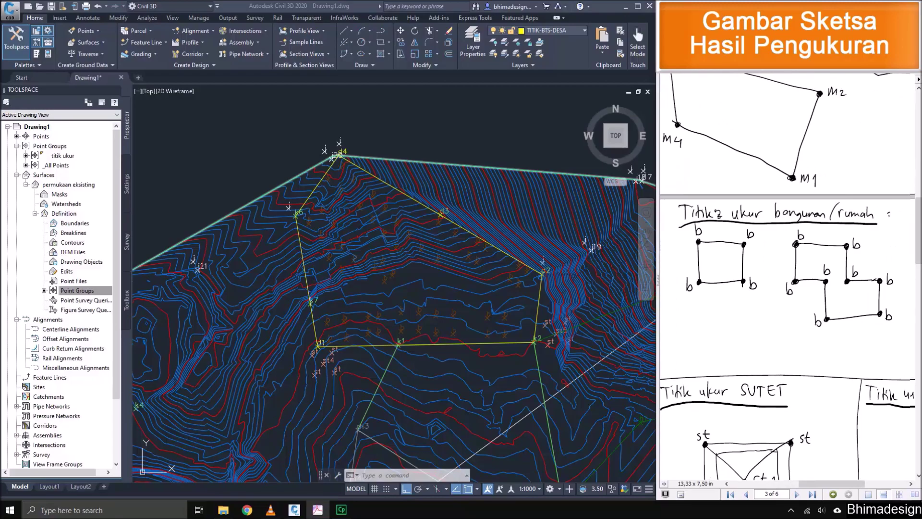
pyautogui.click(394, 146)
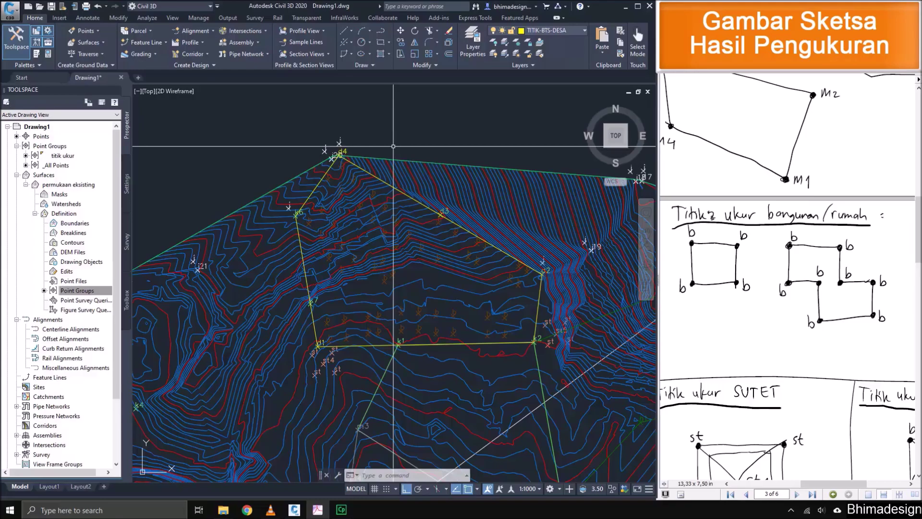
pyautogui.scroll(2, 363, 279)
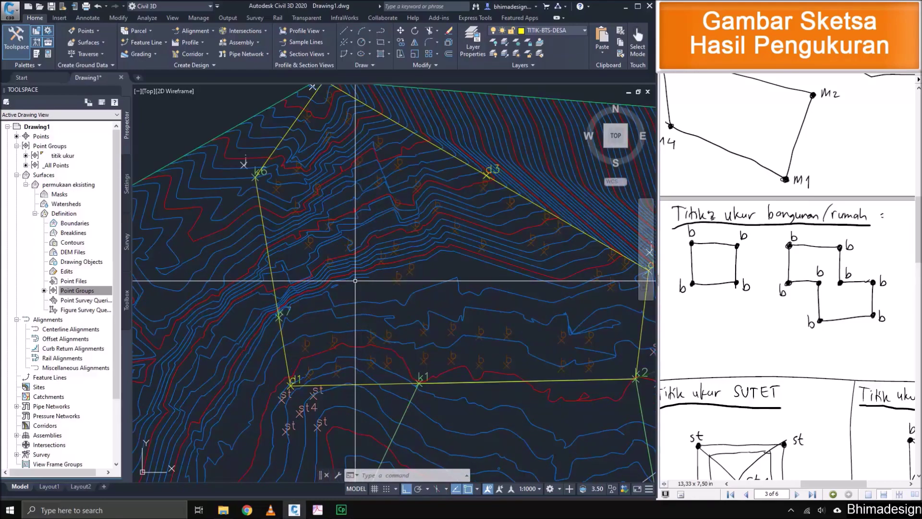
pyautogui.scroll(2, 355, 280)
pyautogui.moveTo(315, 370); pyautogui.dragTo(297, 352, button='middle')
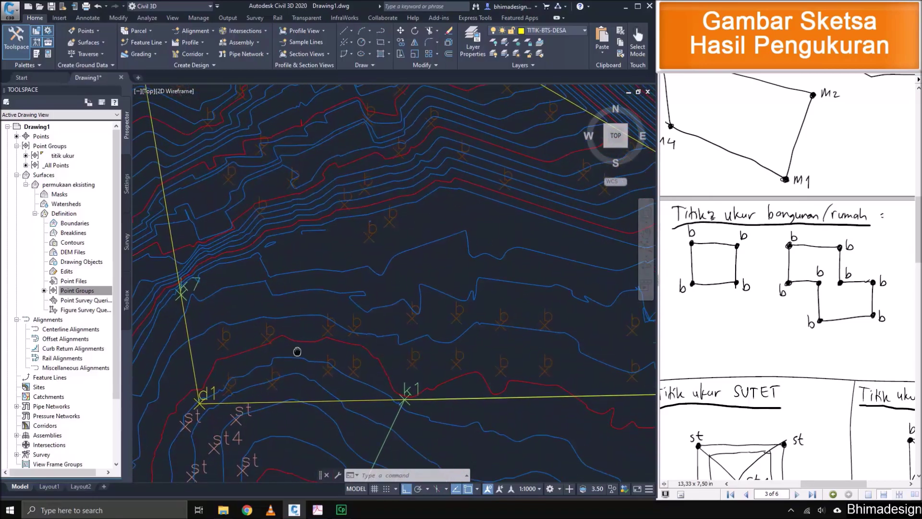
pyautogui.moveTo(495, 359)
pyautogui.mouseDown(button='middle')
pyautogui.moveTo(342, 353)
pyautogui.moveTo(442, 374)
pyautogui.moveTo(402, 403)
pyautogui.mouseUp(button='middle')
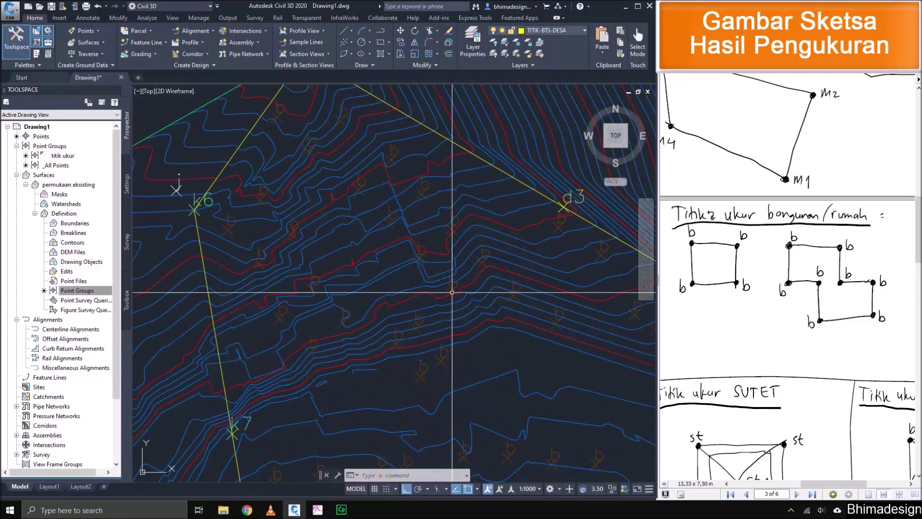
pyautogui.click(540, 31)
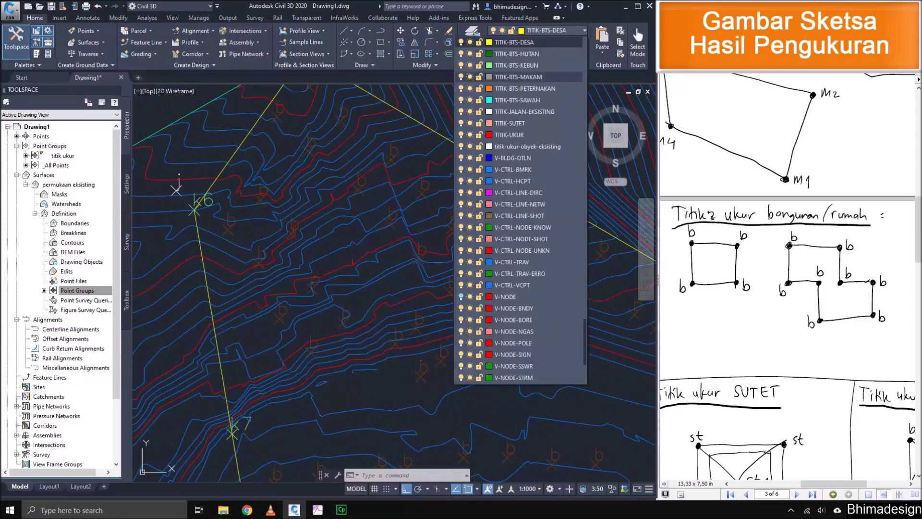
pyautogui.scroll(1, 519, 208)
pyautogui.click(513, 53)
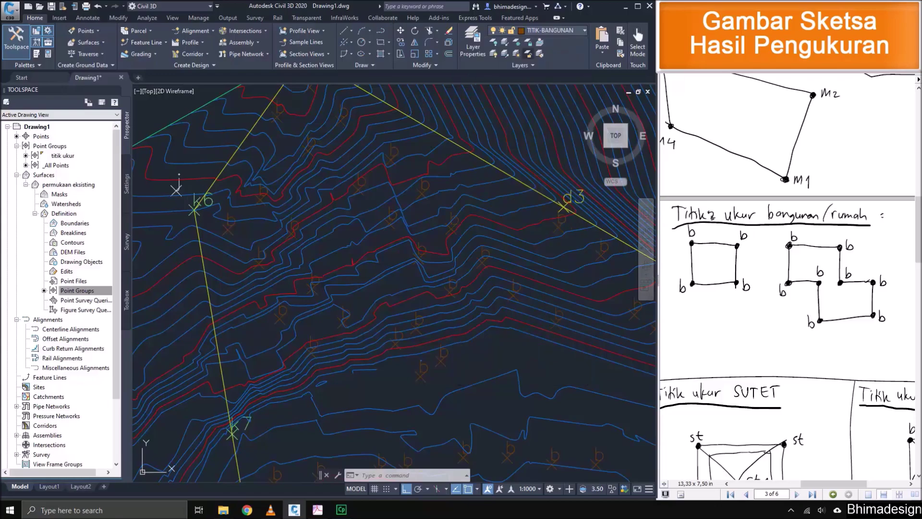
# Outline the house just northeast of d1 with a closed polyline through its four b points.
pyautogui.scroll(4, 265, 438)
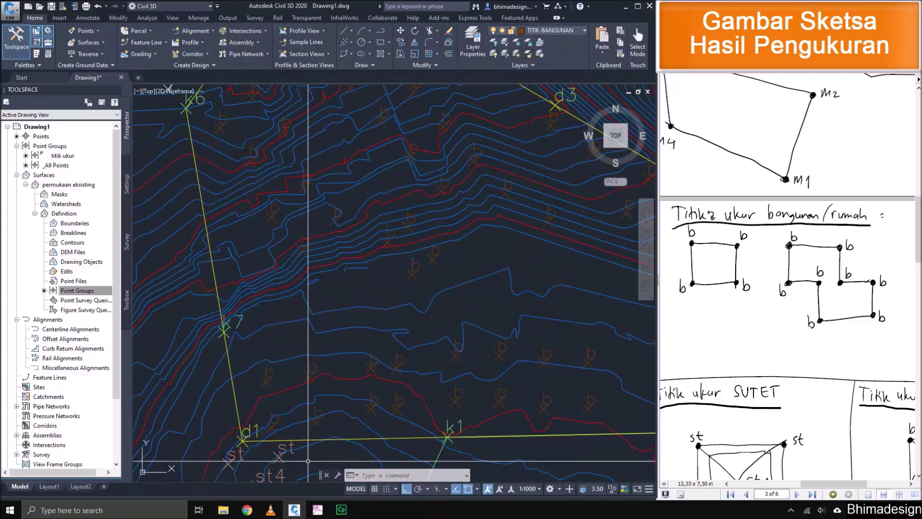
pyautogui.press('Return')
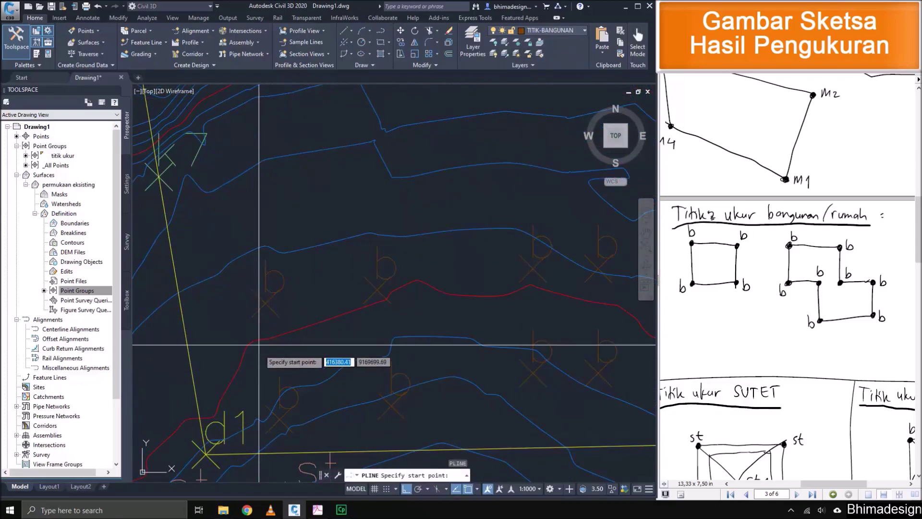
pyautogui.click(265, 302)
pyautogui.click(280, 426)
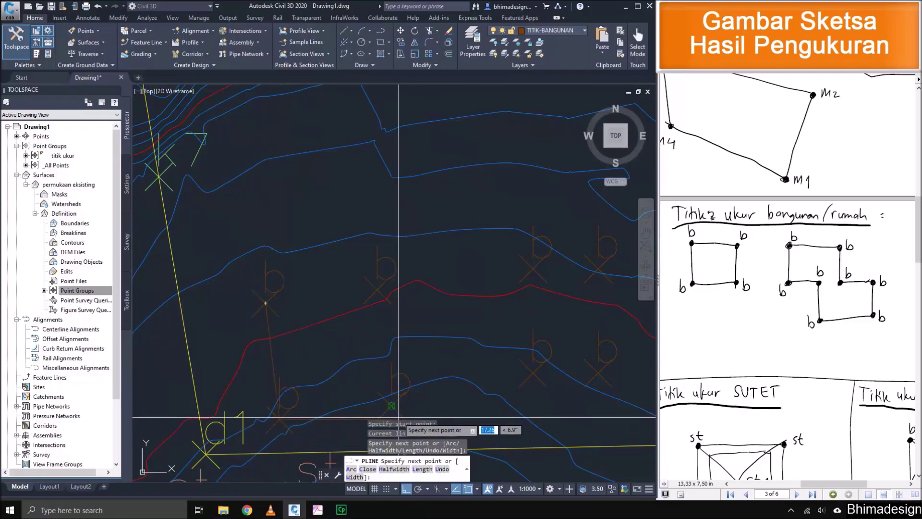
pyautogui.click(386, 299)
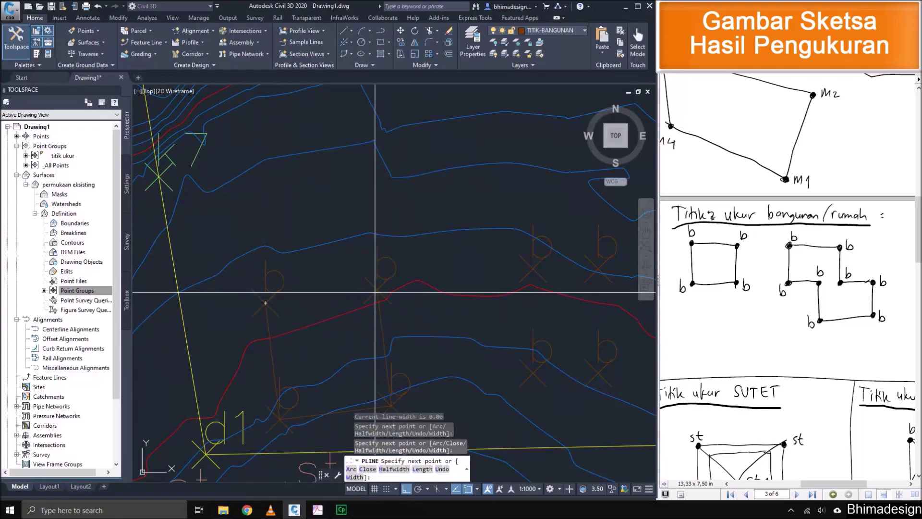
pyautogui.click(266, 302)
pyautogui.press('Return')
# Outline the second house, northwest of k1, with a polyline snapped to its four b points.
pyautogui.moveTo(516, 330); pyautogui.dragTo(342, 319, button='middle')
pyautogui.press('Return')
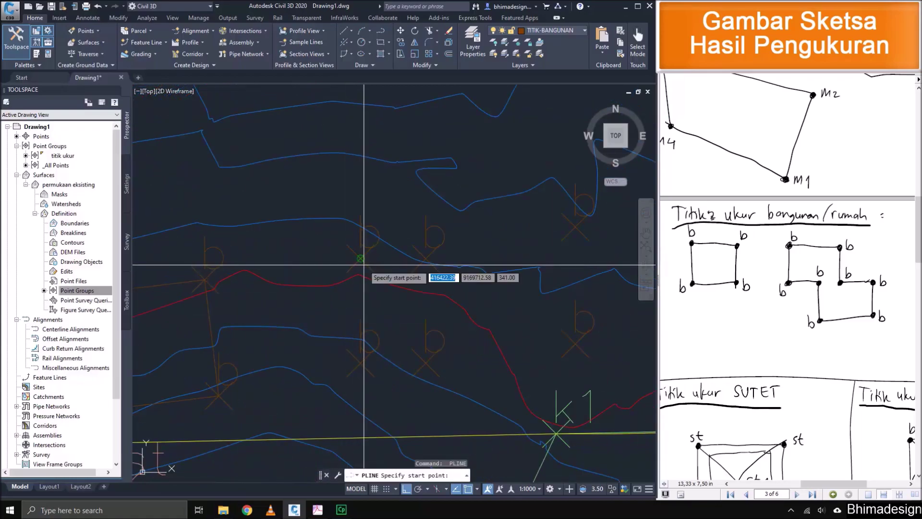
pyautogui.click(360, 258)
pyautogui.click(360, 362)
pyautogui.click(425, 363)
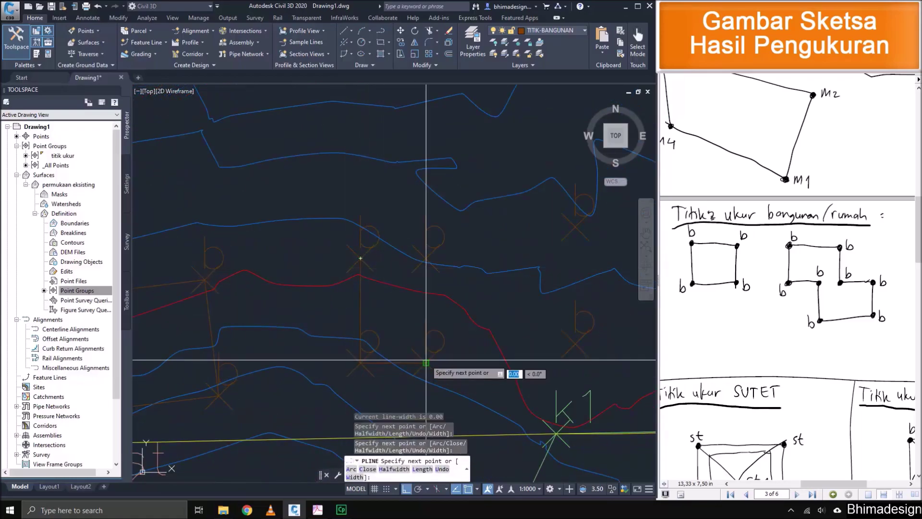
pyautogui.click(374, 271)
pyautogui.press('Return')
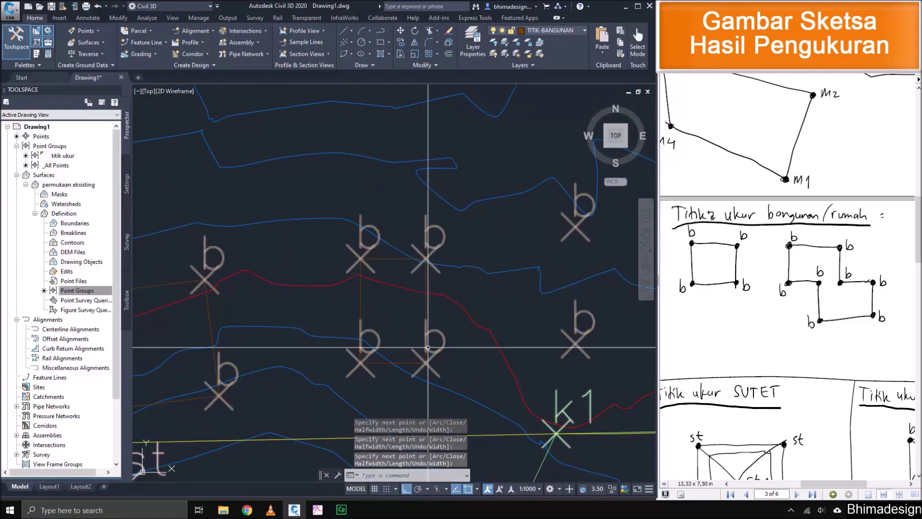
# Outline the house directly north of k1 with a polyline through its four b points, ending at the start point.
pyautogui.scroll(-2, 446, 350)
pyautogui.moveTo(534, 329); pyautogui.dragTo(239, 331, button='middle')
pyautogui.scroll(2, 239, 331)
pyautogui.press('Return')
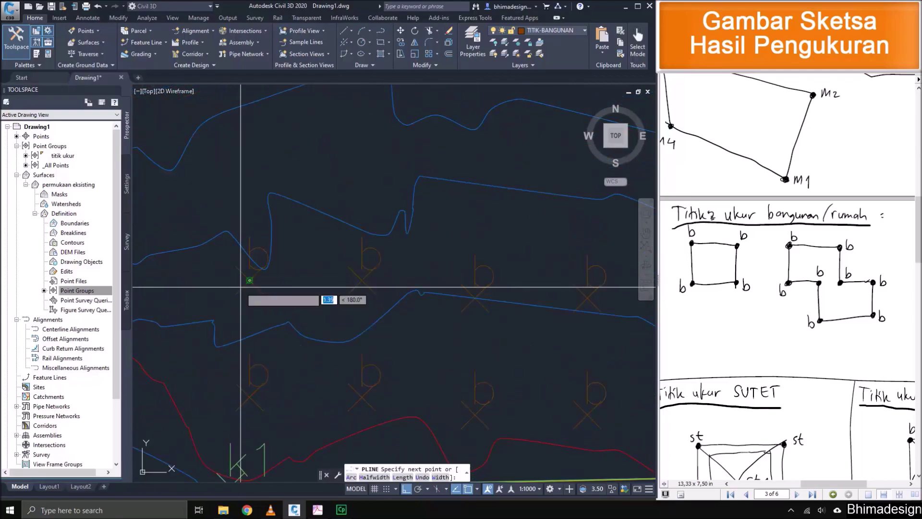
pyautogui.click(249, 280)
pyautogui.click(362, 280)
pyautogui.click(362, 396)
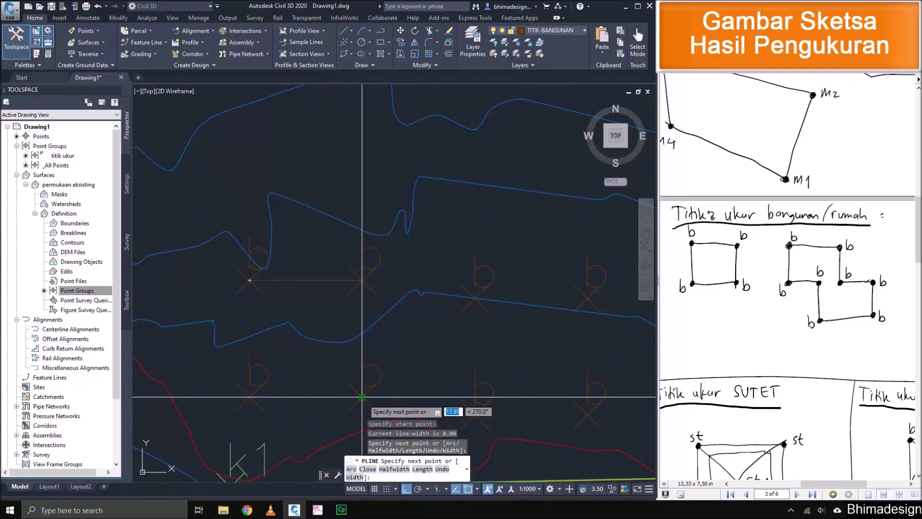
pyautogui.click(250, 397)
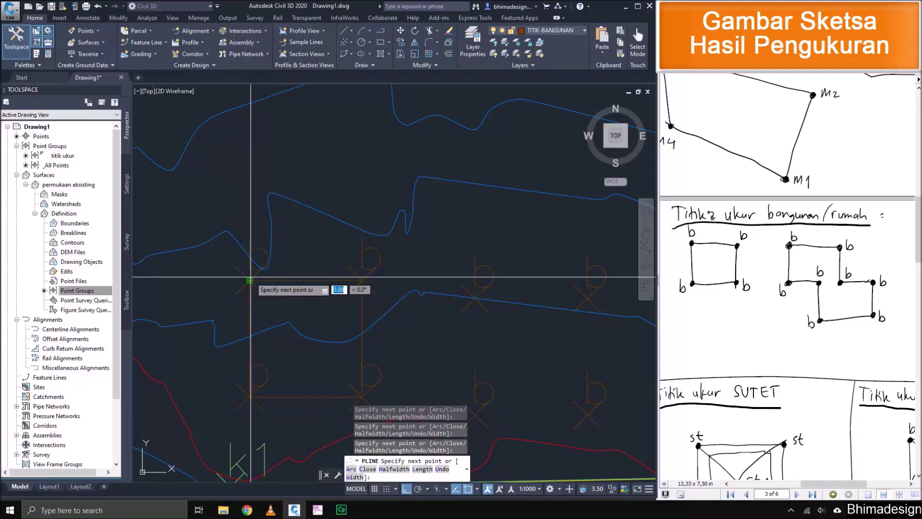
pyautogui.press('Return')
# Outline the next house east, between k1 and k2, drawing its north side first and its other three sides as a second polyline.
pyautogui.moveTo(475, 326); pyautogui.dragTo(273, 290, button='middle')
pyautogui.press('Return')
pyautogui.click(275, 261)
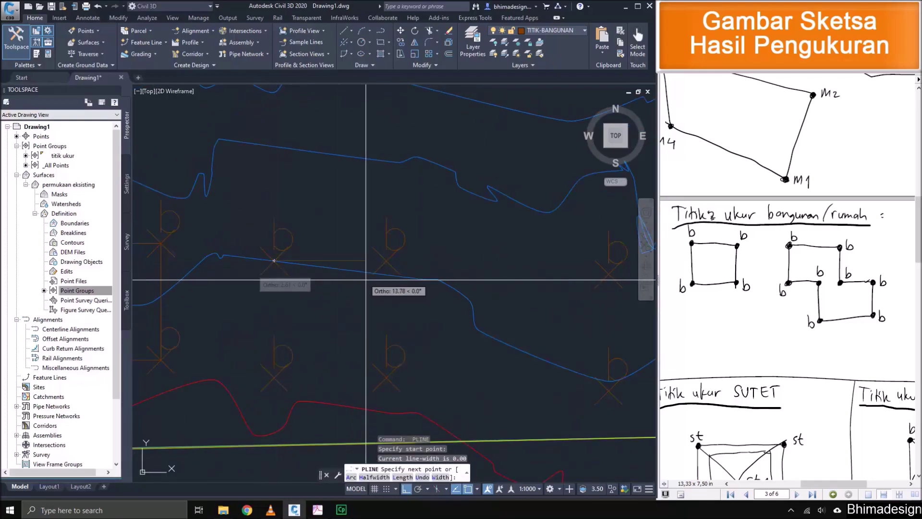
pyautogui.click(386, 264)
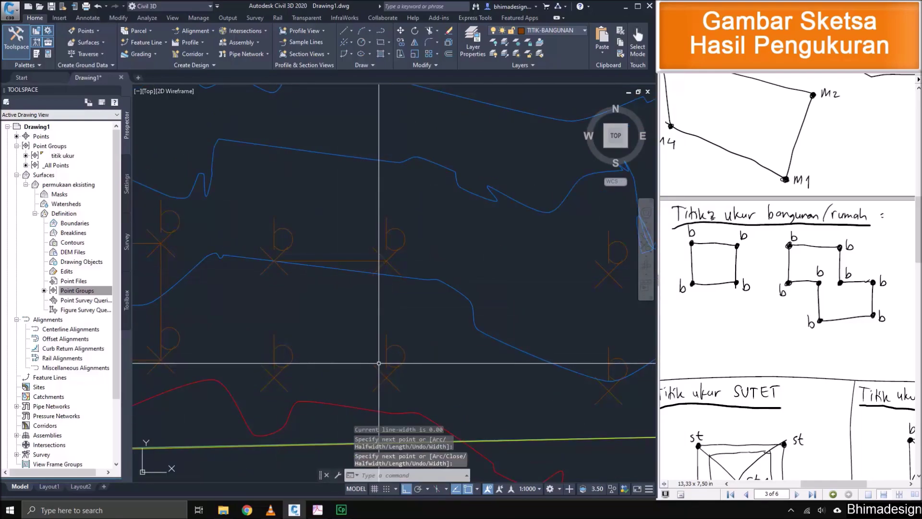
pyautogui.press('Return')
pyautogui.press('Return')
pyautogui.click(386, 262)
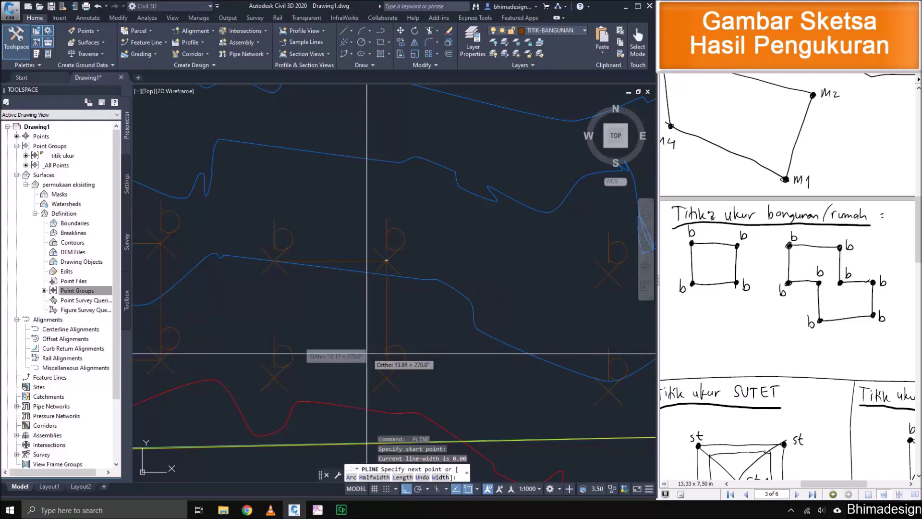
pyautogui.click(386, 378)
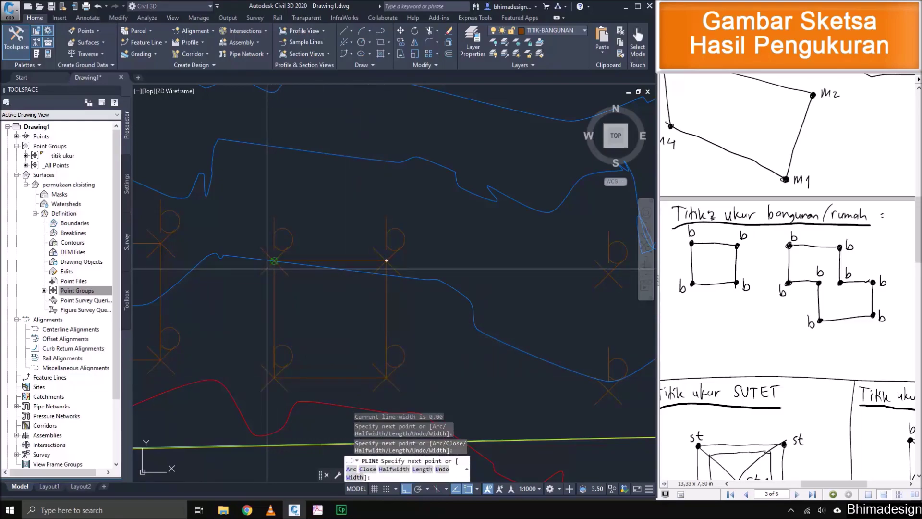
pyautogui.click(267, 269)
pyautogui.press('Return')
# Outline the house northwest of k2 with a polyline through its four b points back to the start.
pyautogui.moveTo(539, 332); pyautogui.dragTo(337, 310, button='middle')
pyautogui.moveTo(439, 295); pyautogui.dragTo(369, 298, button='middle')
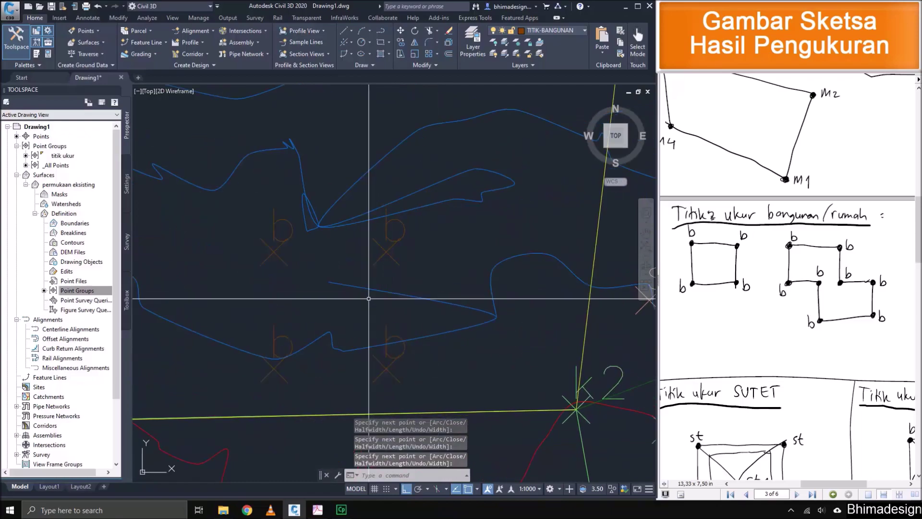
pyautogui.press('Return')
pyautogui.click(274, 252)
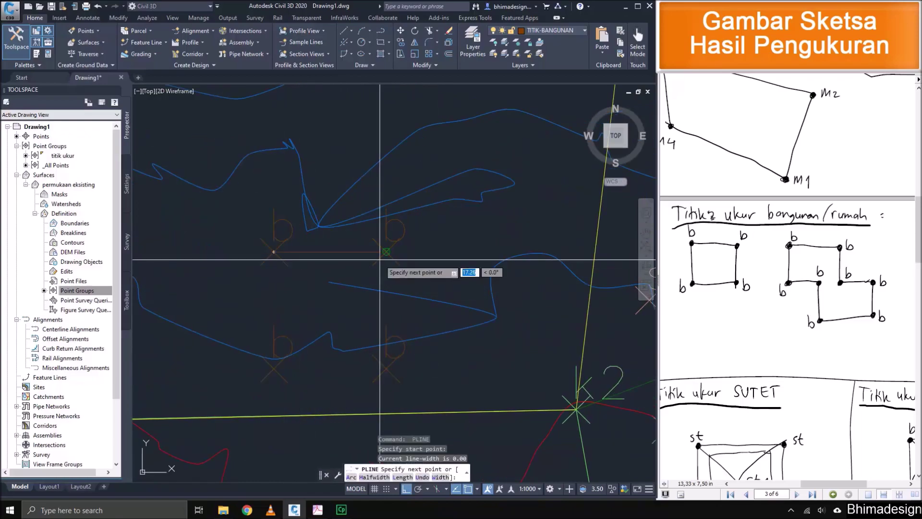
pyautogui.click(387, 251)
pyautogui.click(387, 369)
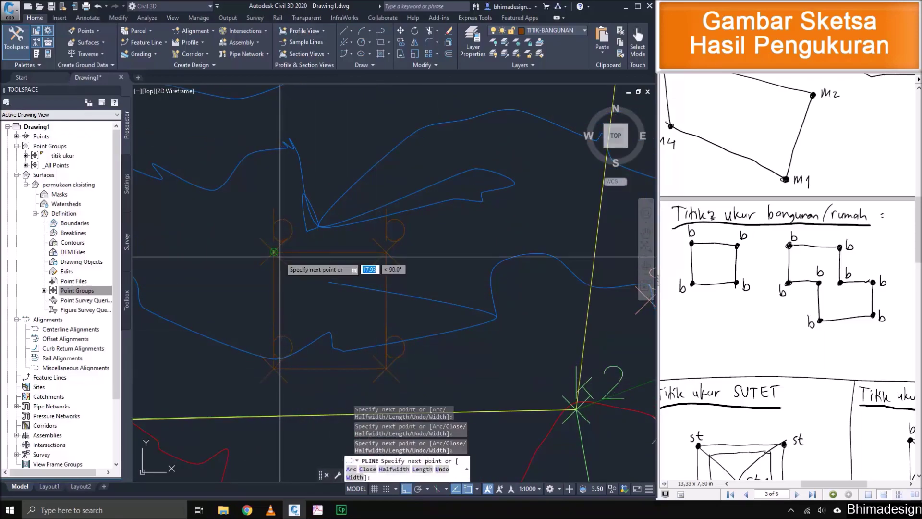
pyautogui.press('Return')
# Outline the house just west of d2 with a polyline snapped to its four b points and back to the start.
pyautogui.scroll(-5, 357, 266)
pyautogui.scroll(5, 358, 266)
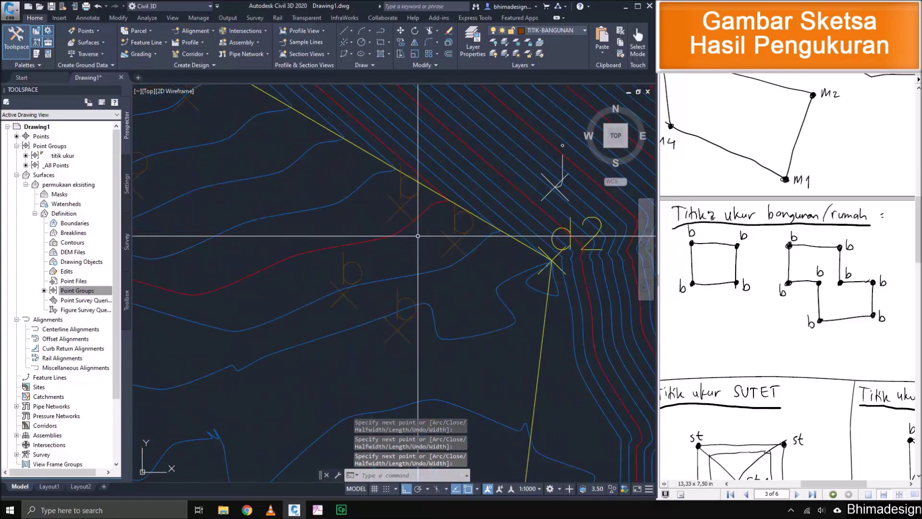
pyautogui.press('Return')
pyautogui.click(457, 223)
pyautogui.scroll(2, 446, 243)
pyautogui.click(456, 240)
pyautogui.click(396, 330)
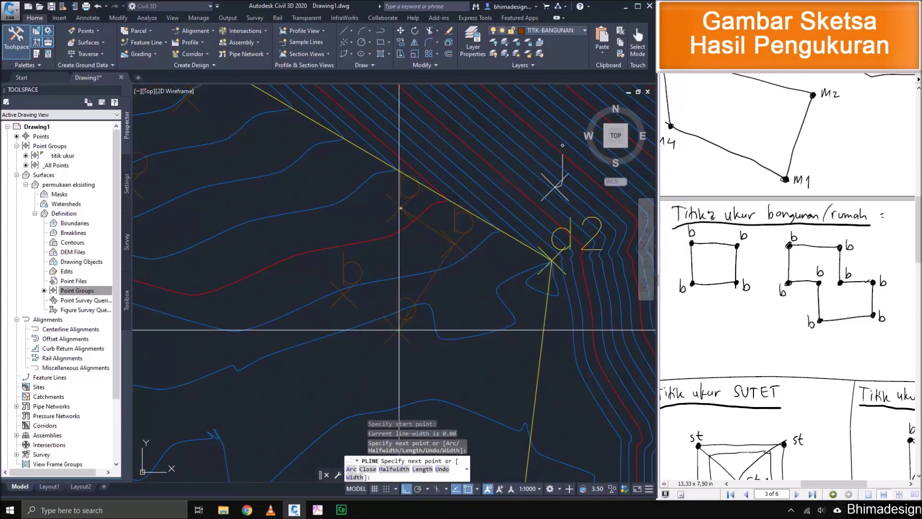
pyautogui.click(343, 294)
pyautogui.click(399, 210)
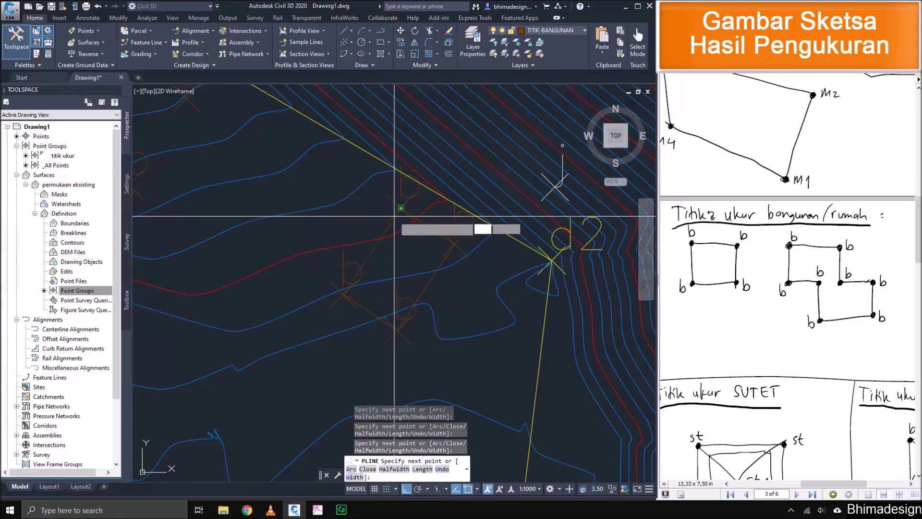
pyautogui.press('Return')
# Outline the next house to the northwest, between d2 and d3, with a polyline through its four b points back to the start.
pyautogui.moveTo(269, 218); pyautogui.dragTo(531, 394, button='middle')
pyautogui.press('Return')
pyautogui.click(338, 324)
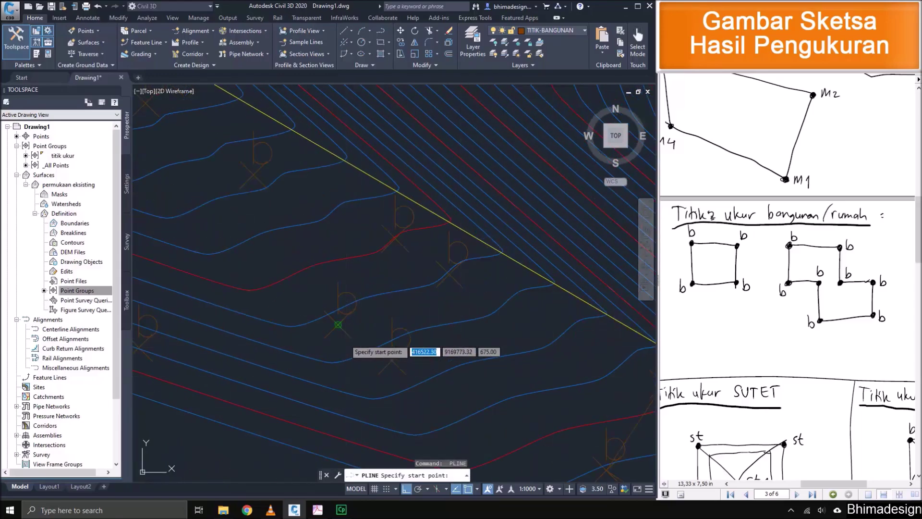
pyautogui.click(448, 275)
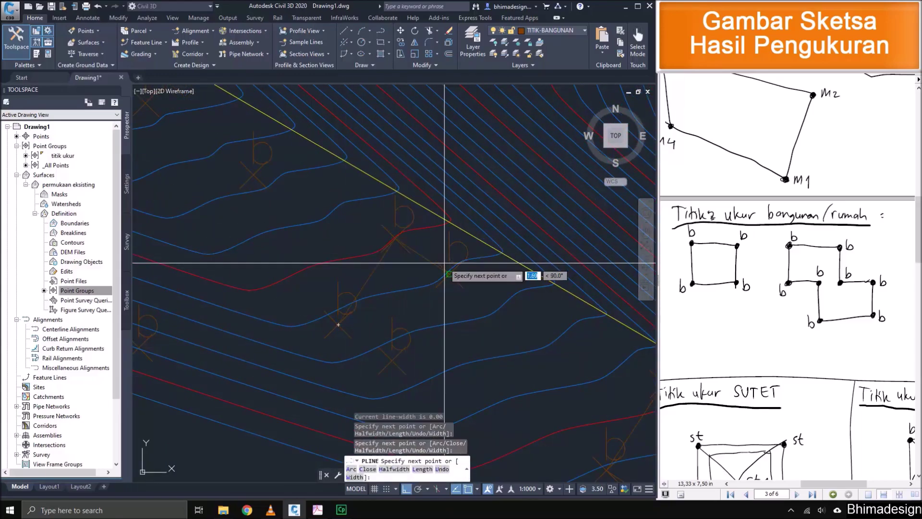
pyautogui.click(391, 358)
pyautogui.write('c')
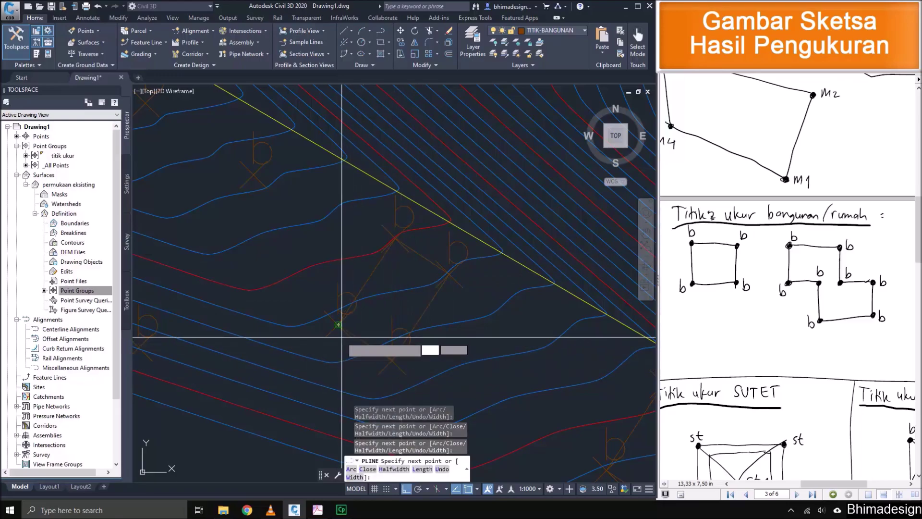
pyautogui.press('Return')
# Outline the larger house directly south of d3 with a polyline through its four b points back to the start.
pyautogui.moveTo(384, 283); pyautogui.dragTo(501, 292, button='middle')
pyautogui.scroll(-1, 499, 281)
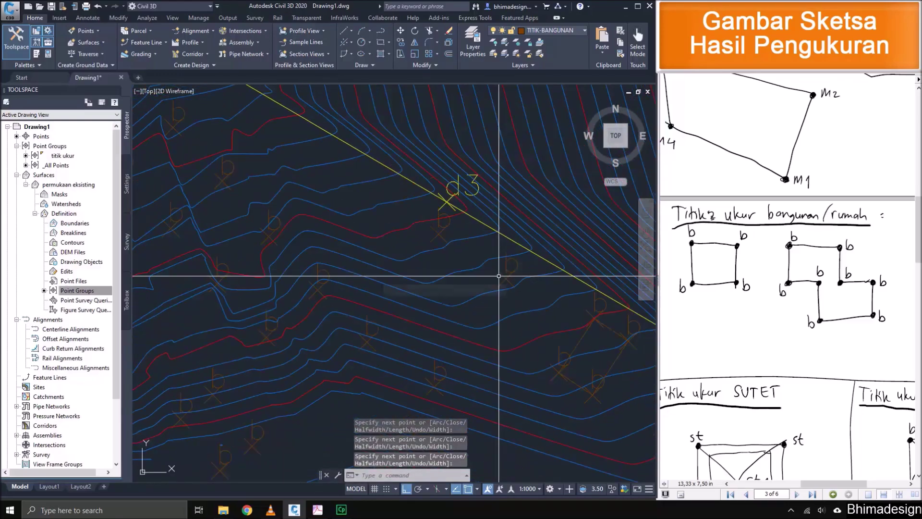
pyautogui.press('Return')
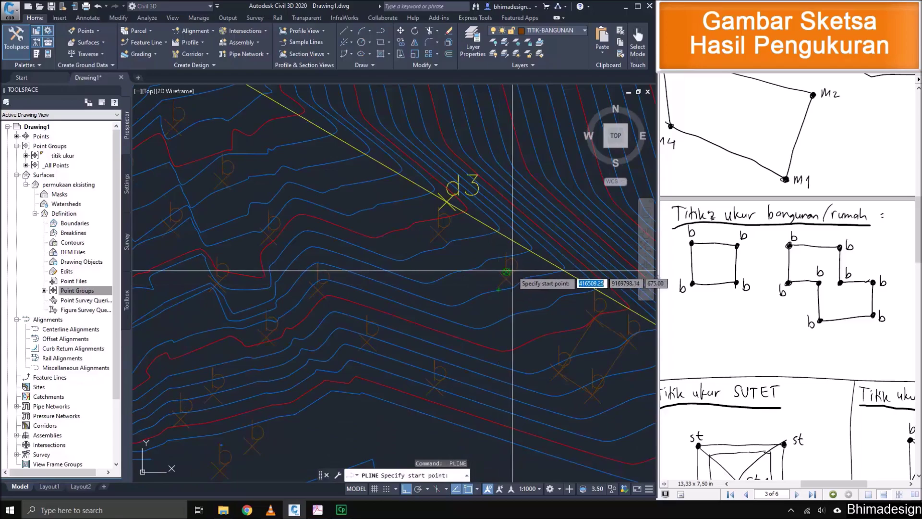
pyautogui.click(506, 278)
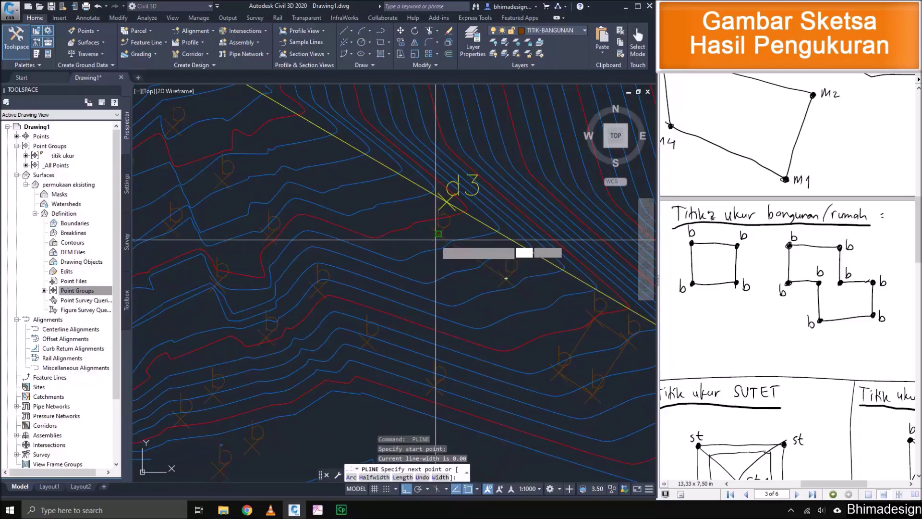
pyautogui.click(438, 233)
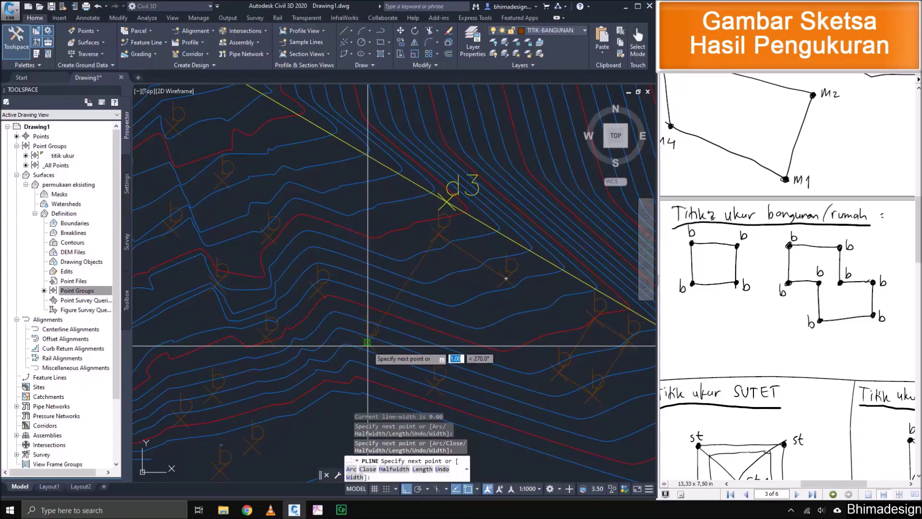
pyautogui.click(367, 342)
pyautogui.scroll(2, 431, 392)
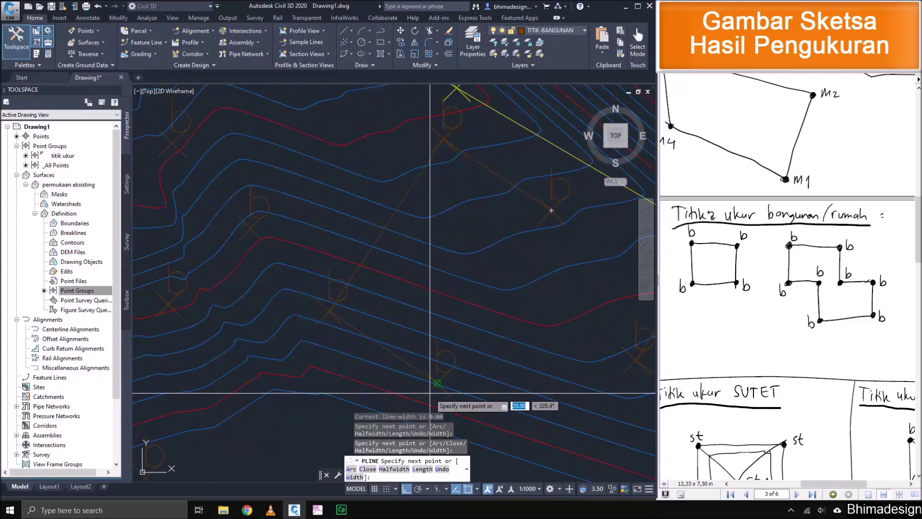
pyautogui.click(433, 388)
pyautogui.click(551, 210)
pyautogui.press('Return')
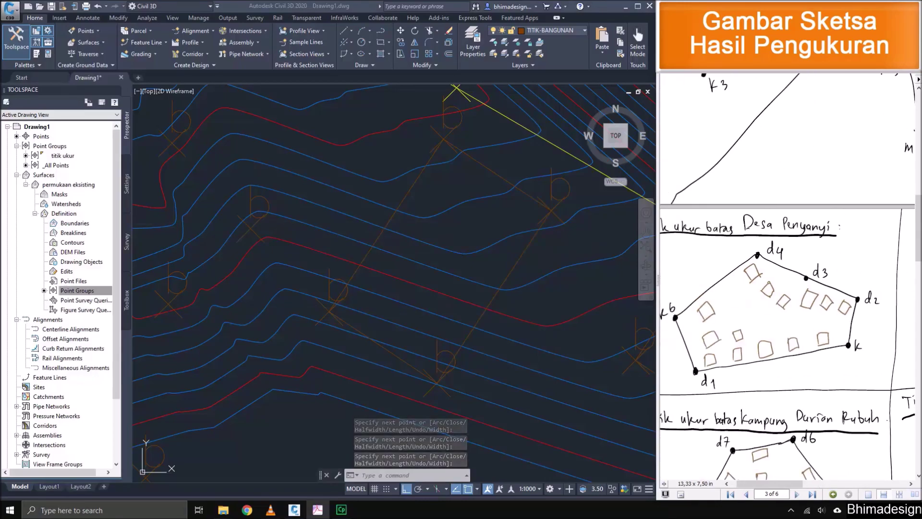
# Check the Desa Penyanyi sketch and outline the house west of d3 with a polyline through its four b points.
pyautogui.scroll(-5, 514, 275)
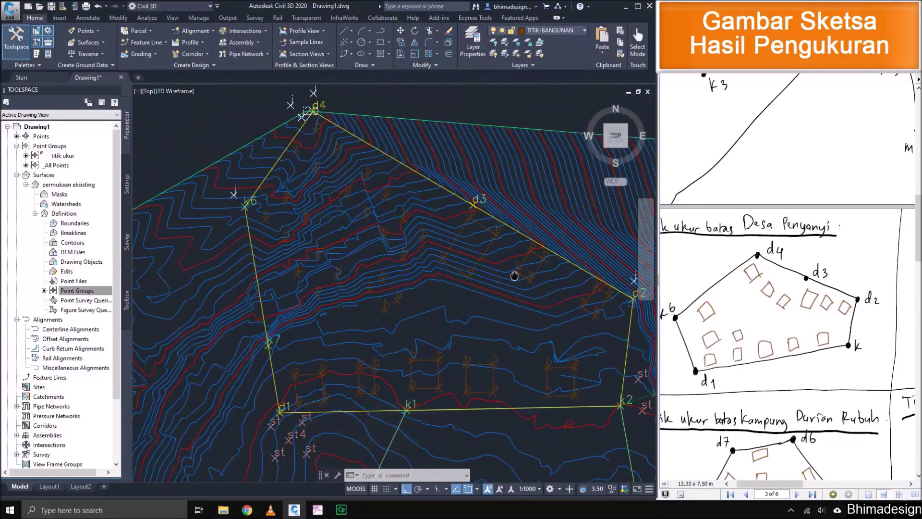
pyautogui.moveTo(514, 275); pyautogui.dragTo(507, 274, button='middle')
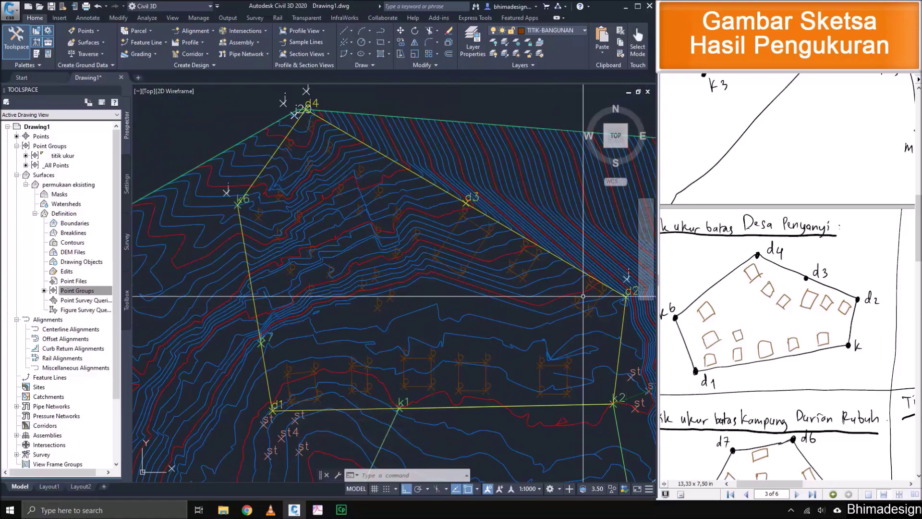
pyautogui.scroll(3, 472, 256)
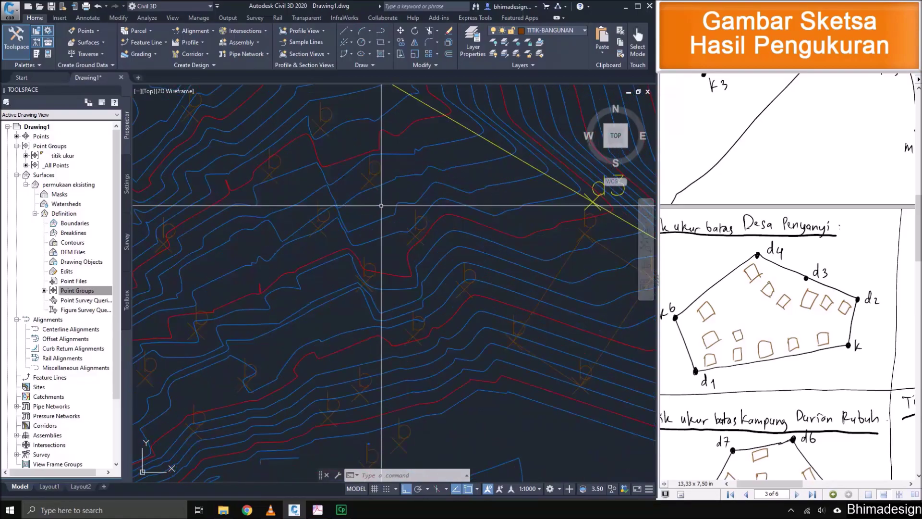
pyautogui.scroll(2, 580, 326)
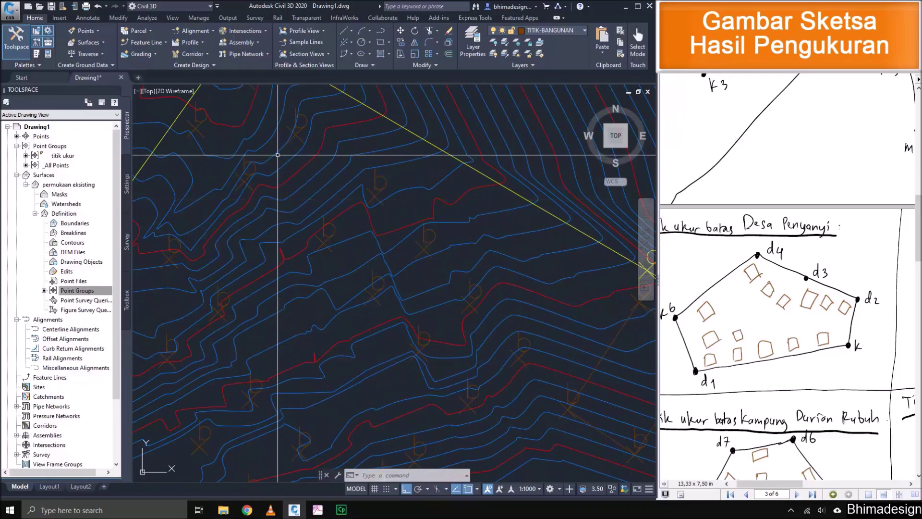
pyautogui.moveTo(277, 155); pyautogui.dragTo(304, 208, button='middle')
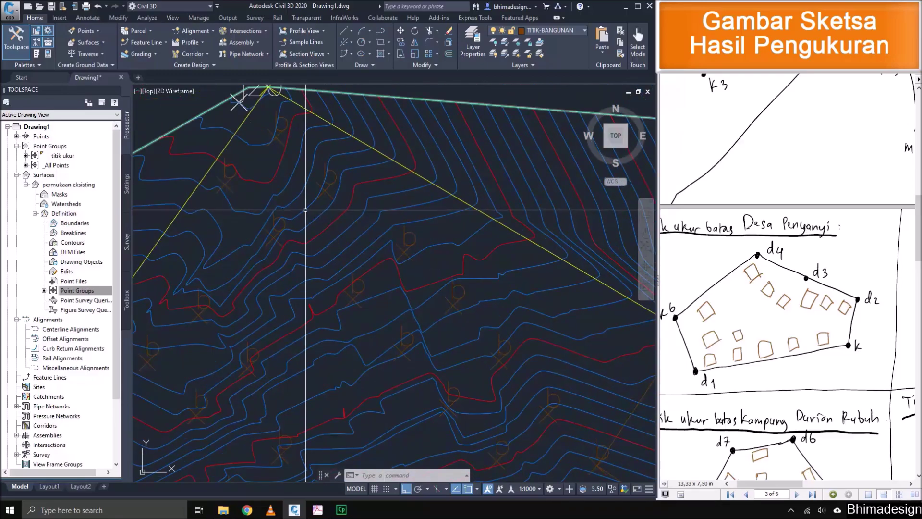
pyautogui.write('pl')
pyautogui.press('Return')
pyautogui.scroll(6, 472, 403)
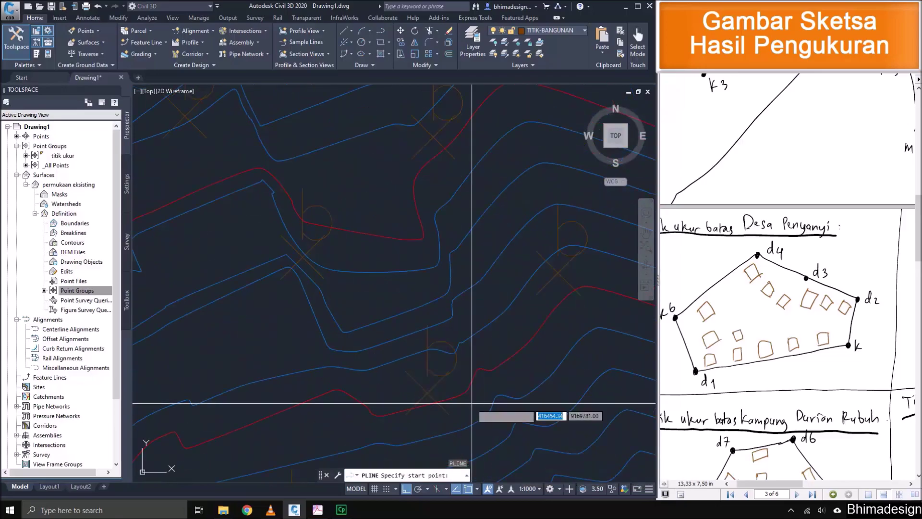
pyautogui.click(423, 398)
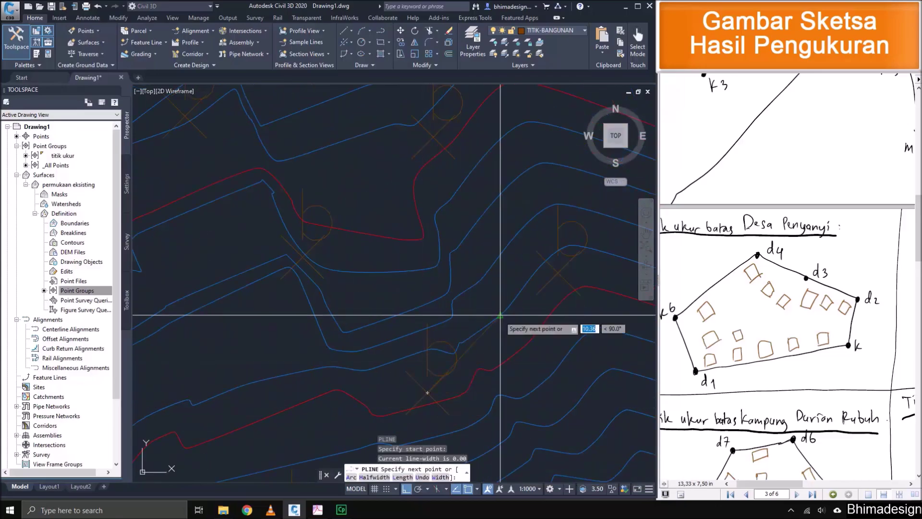
pyautogui.click(538, 286)
pyautogui.click(418, 144)
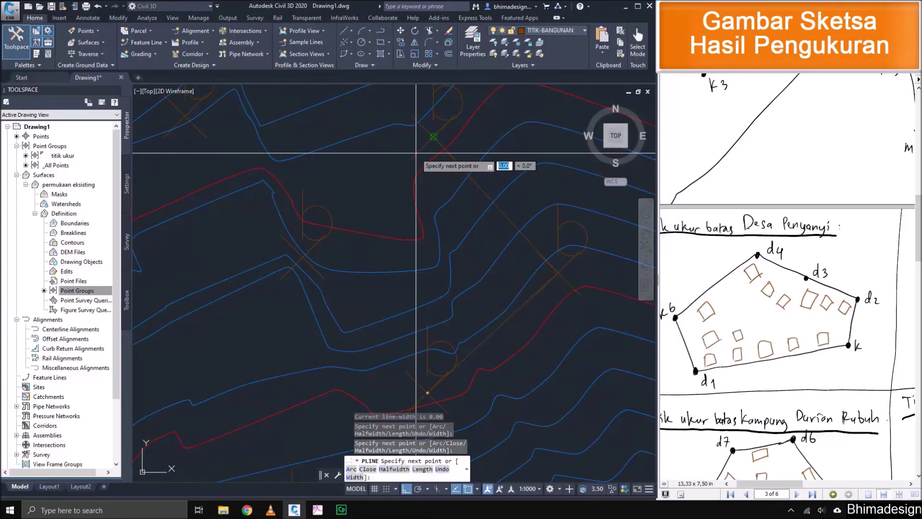
pyautogui.click(303, 258)
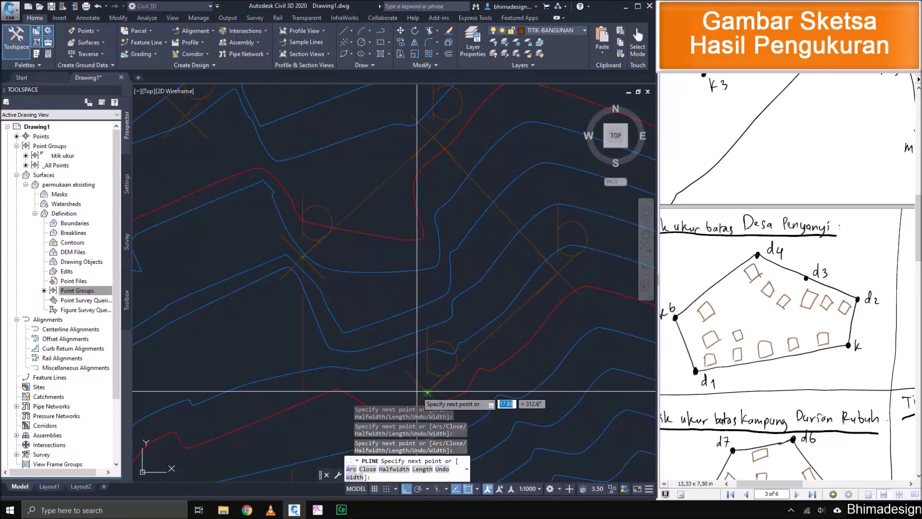
pyautogui.click(427, 393)
pyautogui.press('Return')
# Outline the middle of the three houses between d3 and d4 with a polyline through its four b points.
pyautogui.scroll(-4, 444, 413)
pyautogui.scroll(-2, 336, 276)
pyautogui.scroll(4, 344, 269)
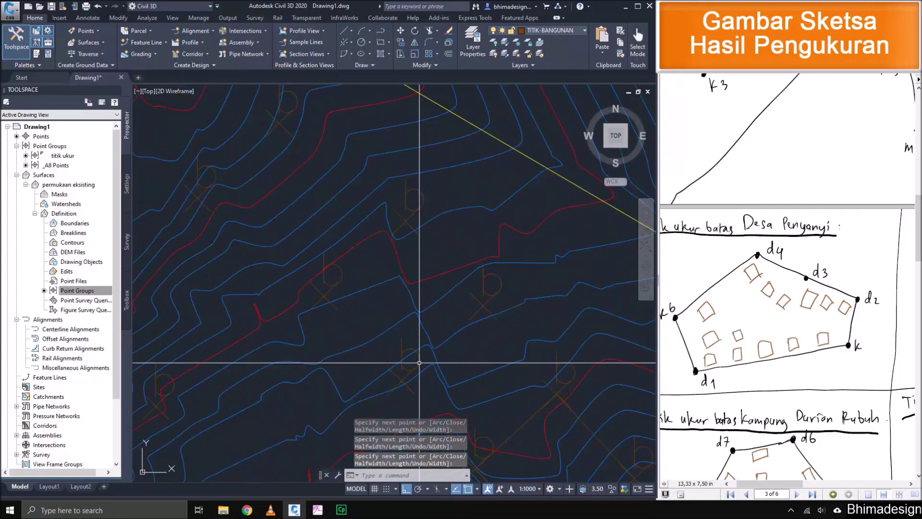
pyautogui.press('Return')
pyautogui.click(483, 305)
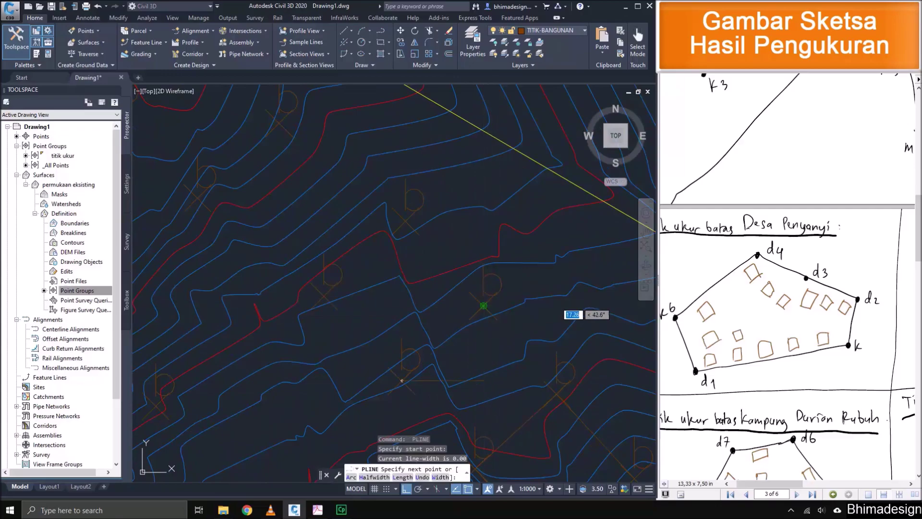
pyautogui.click(406, 221)
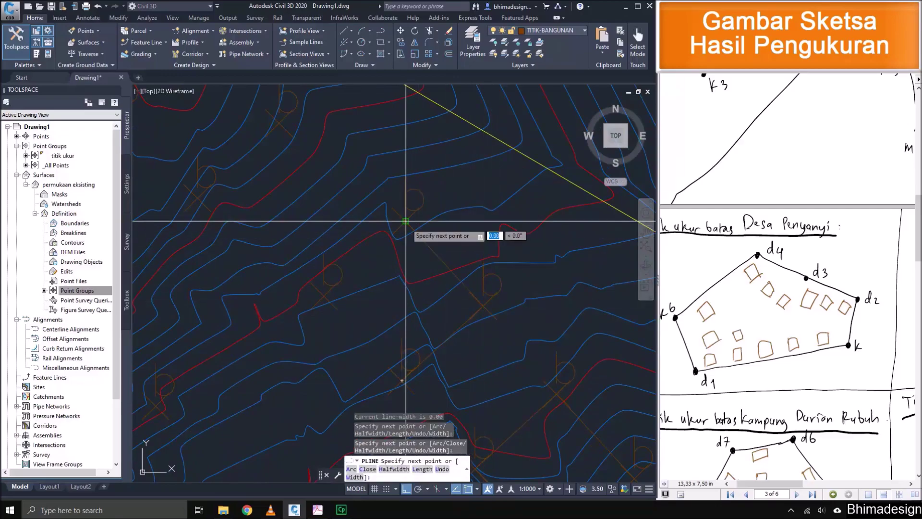
pyautogui.click(324, 295)
pyautogui.click(396, 376)
pyautogui.press('Return')
# Outline the house just south of d4 with a polyline through its four b points, ending at the start point.
pyautogui.scroll(-3, 446, 364)
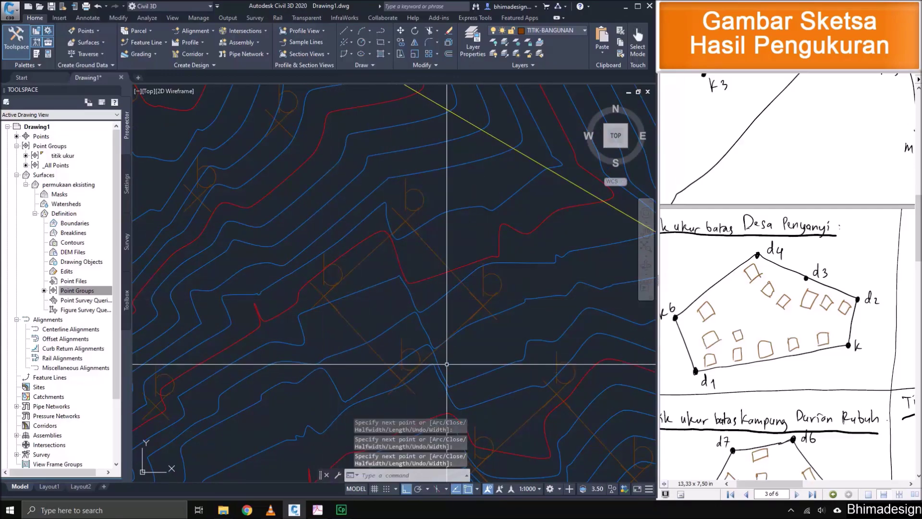
pyautogui.scroll(3, 355, 274)
pyautogui.moveTo(312, 184); pyautogui.dragTo(418, 285, button='middle')
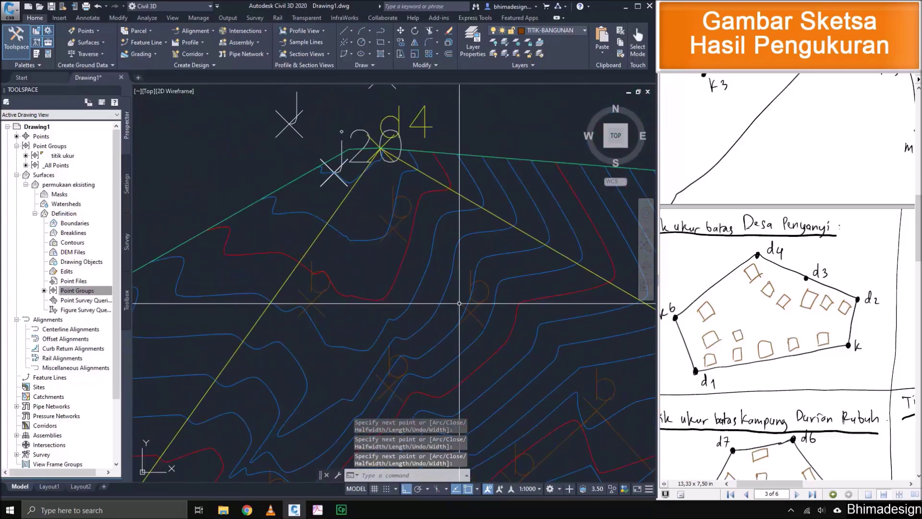
pyautogui.press('Return')
pyautogui.click(471, 312)
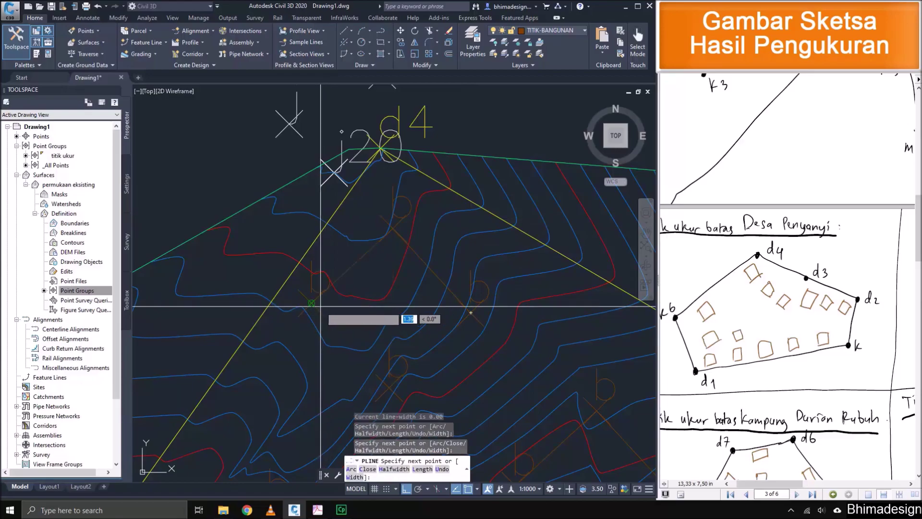
pyautogui.click(389, 387)
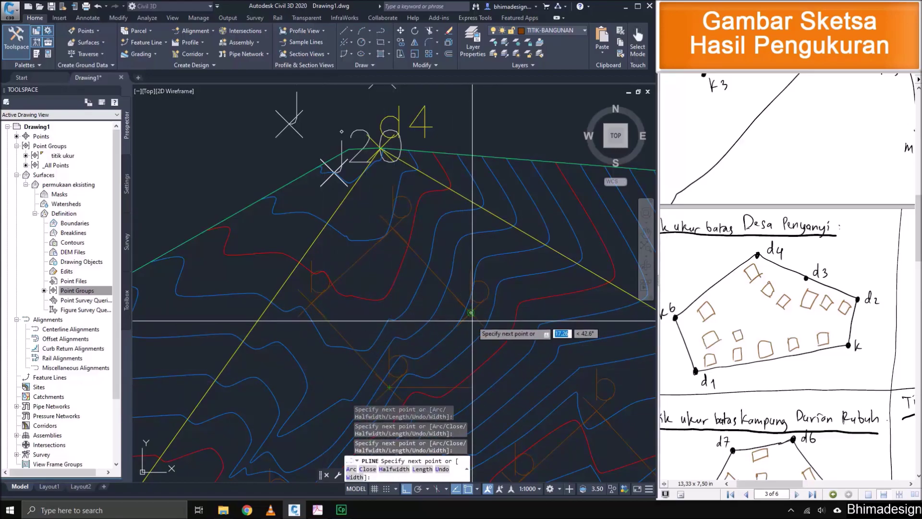
pyautogui.click(471, 317)
pyautogui.press('Return')
# Outline the small house in the village interior, southwest of d3 and northeast of k7, with a polyline through its four b points.
pyautogui.scroll(-6, 441, 235)
pyautogui.moveTo(449, 377); pyautogui.dragTo(431, 272, button='middle')
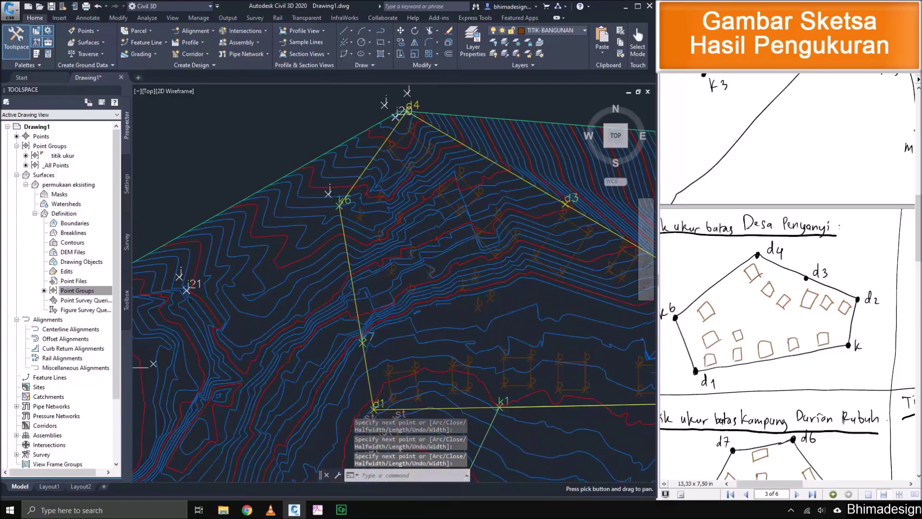
pyautogui.scroll(2, 446, 307)
pyautogui.moveTo(768, 326); pyautogui.dragTo(775, 348)
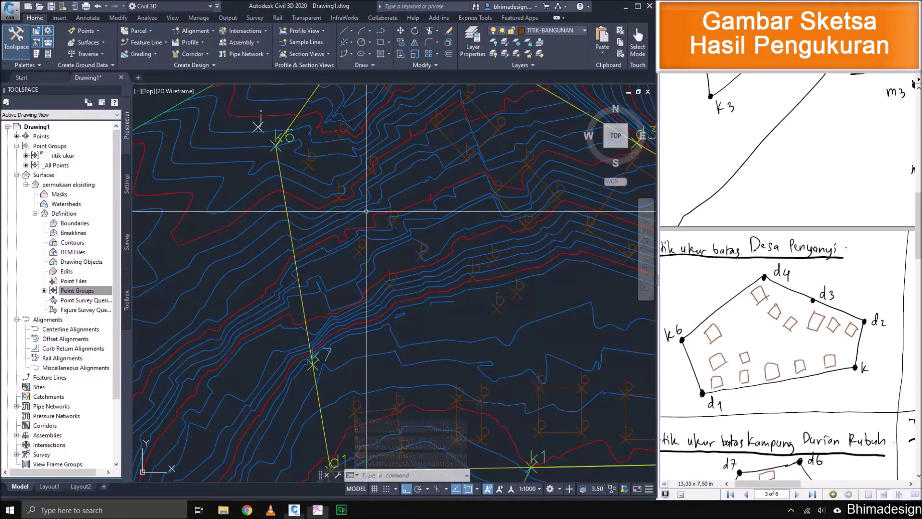
pyautogui.moveTo(359, 171); pyautogui.dragTo(355, 234, button='middle')
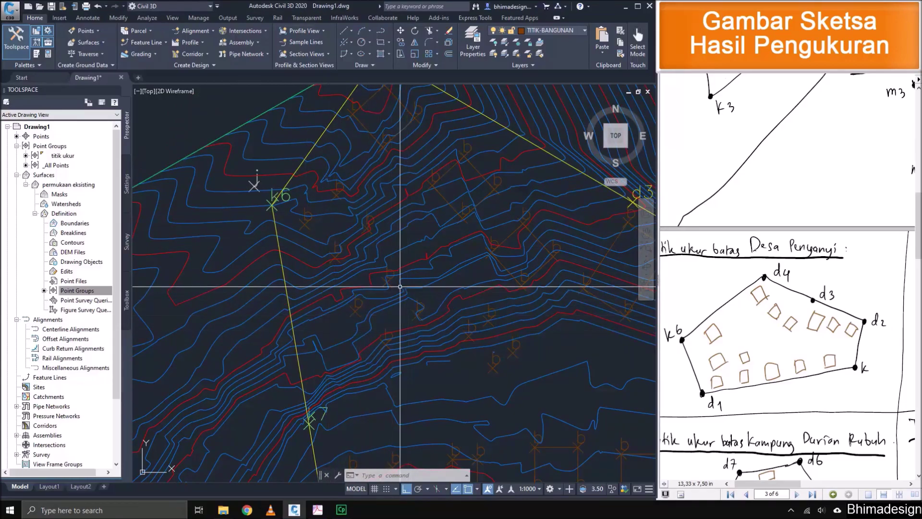
pyautogui.scroll(2, 496, 327)
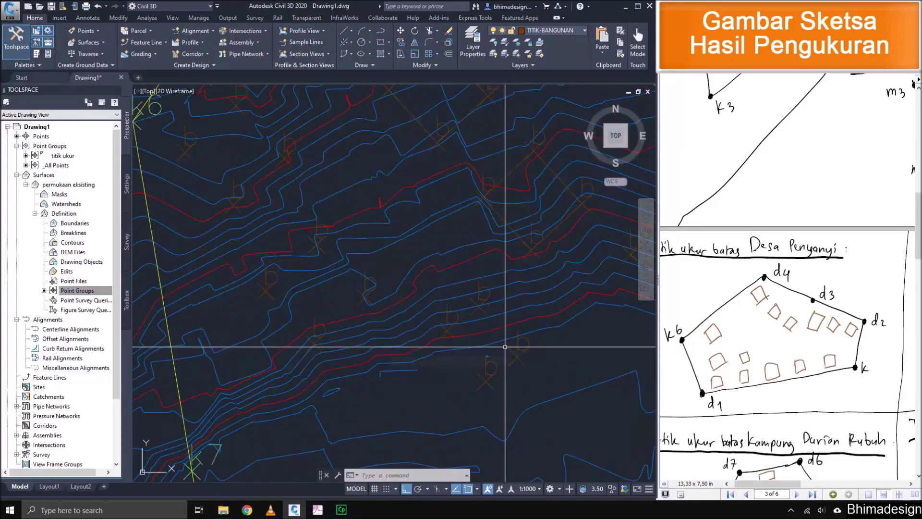
pyautogui.write('PLINE Specify start point:')
pyautogui.scroll(2, 505, 350)
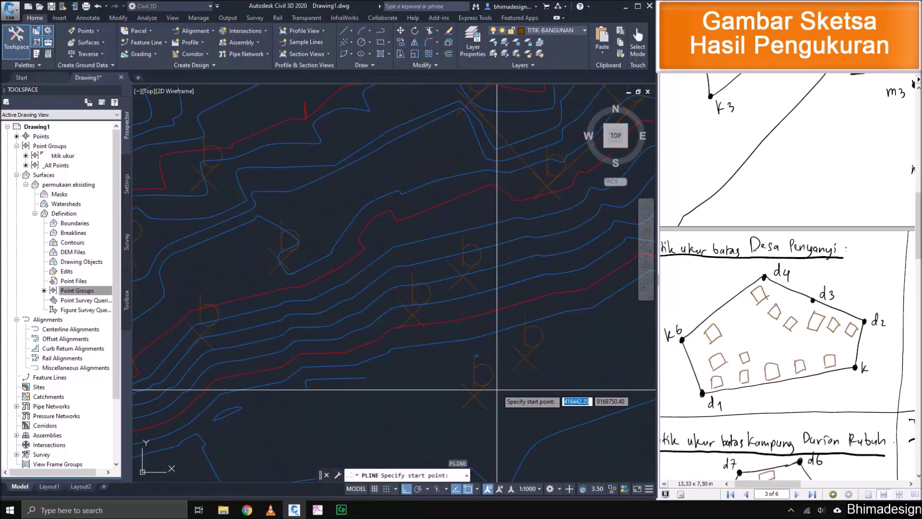
pyautogui.click(502, 351)
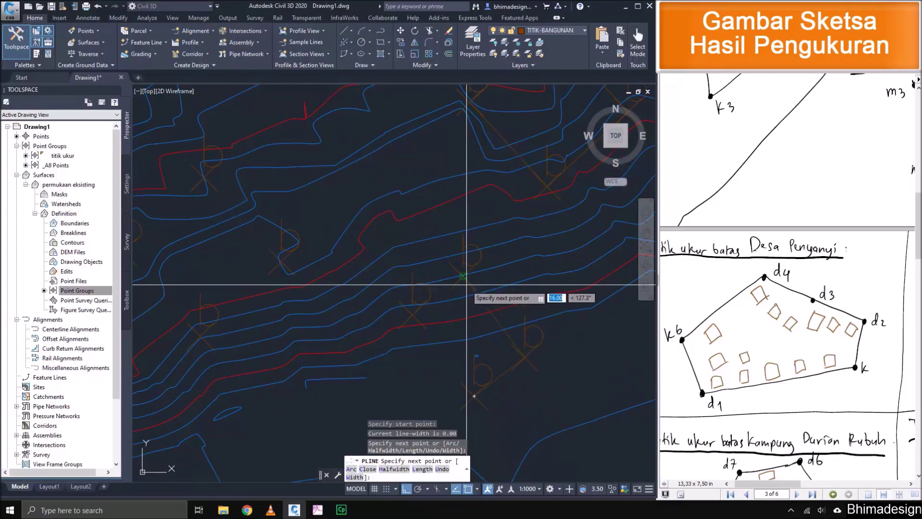
pyautogui.click(460, 304)
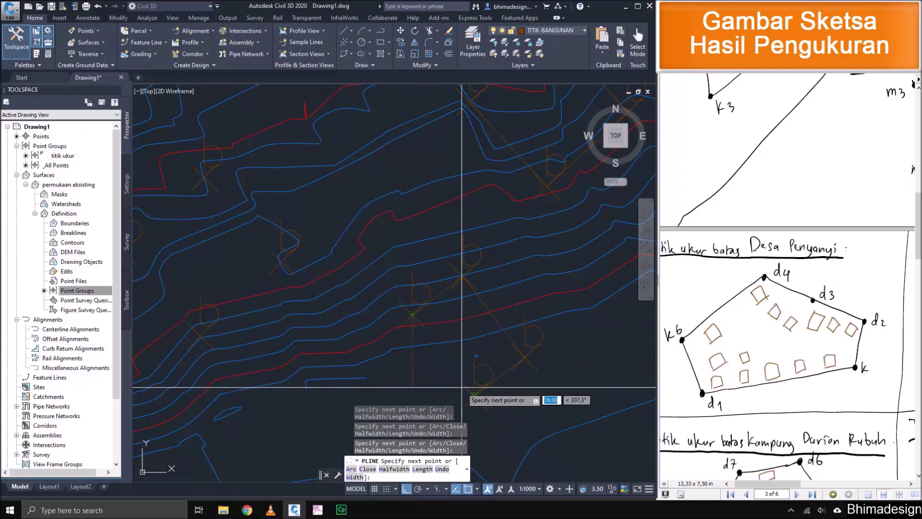
pyautogui.click(464, 388)
pyautogui.press('Return')
# Outline the neighbouring house to the west, between k6 and k7, with a closed polyline through its four b points.
pyautogui.moveTo(302, 264)
pyautogui.mouseDown(button='middle')
pyautogui.moveTo(496, 359)
pyautogui.moveTo(468, 368)
pyautogui.moveTo(519, 287)
pyautogui.mouseUp(button='middle')
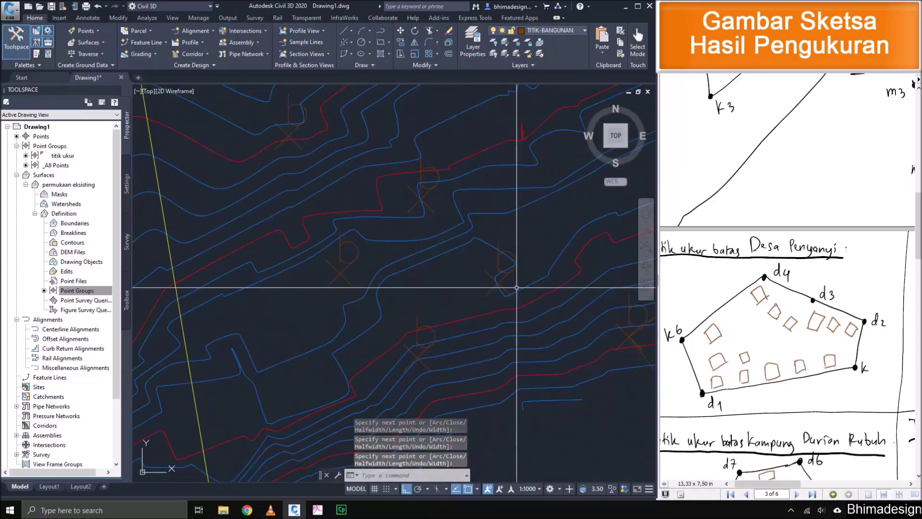
pyautogui.press('Return')
pyautogui.click(498, 285)
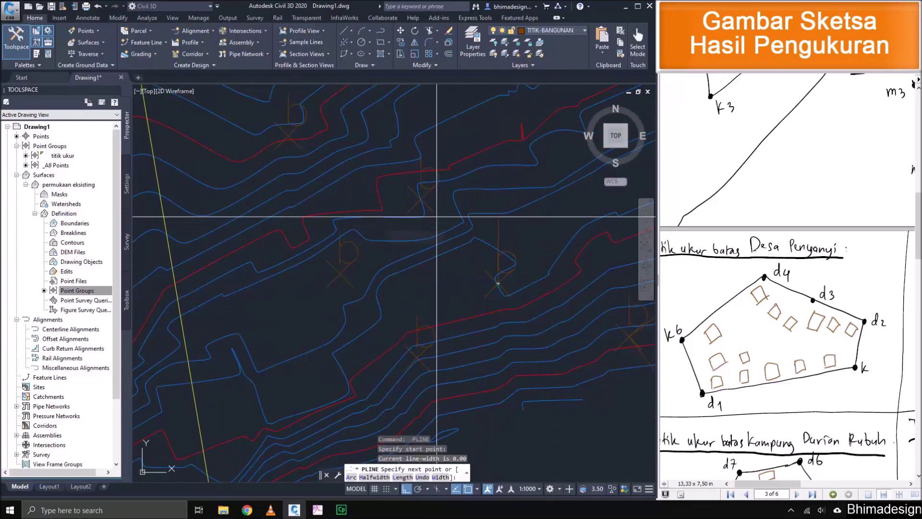
pyautogui.click(420, 199)
pyautogui.click(339, 274)
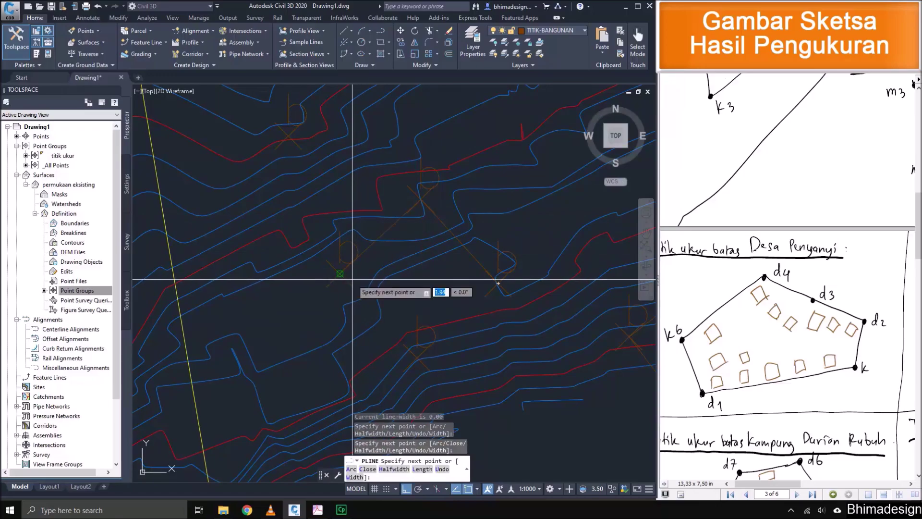
pyautogui.click(415, 357)
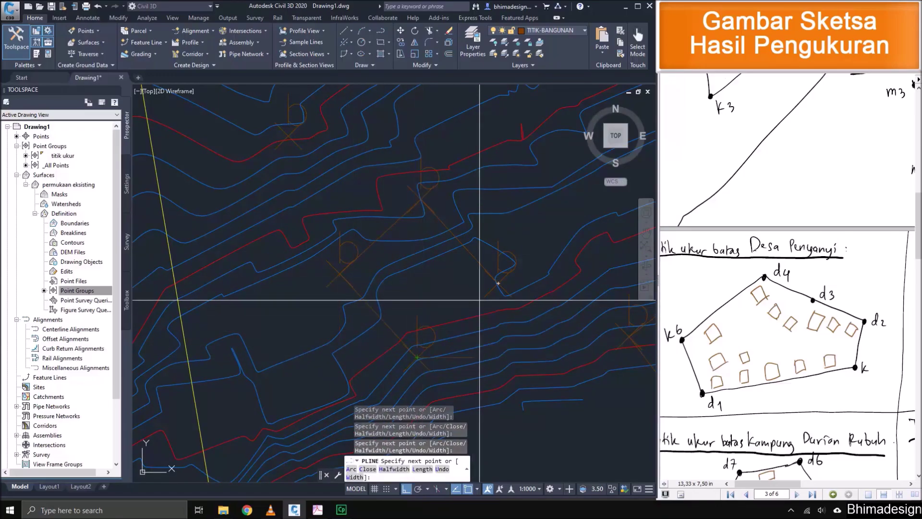
pyautogui.write('c')
pyautogui.press('Return')
# Outline the house just southeast of k6 with a polyline through its four b points back to the start.
pyautogui.moveTo(336, 204); pyautogui.dragTo(366, 336, button='middle')
pyautogui.moveTo(228, 192); pyautogui.dragTo(247, 284, button='middle')
pyautogui.press('Return')
pyautogui.click(272, 285)
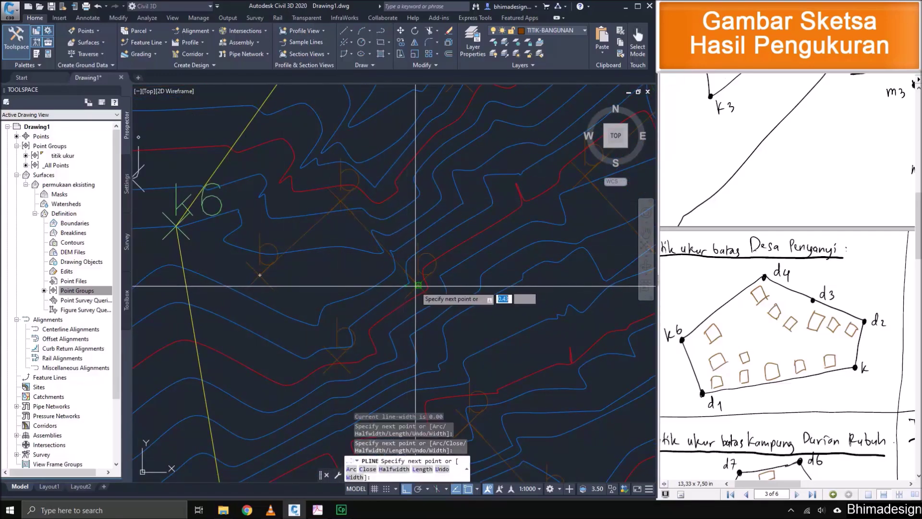
pyautogui.click(339, 358)
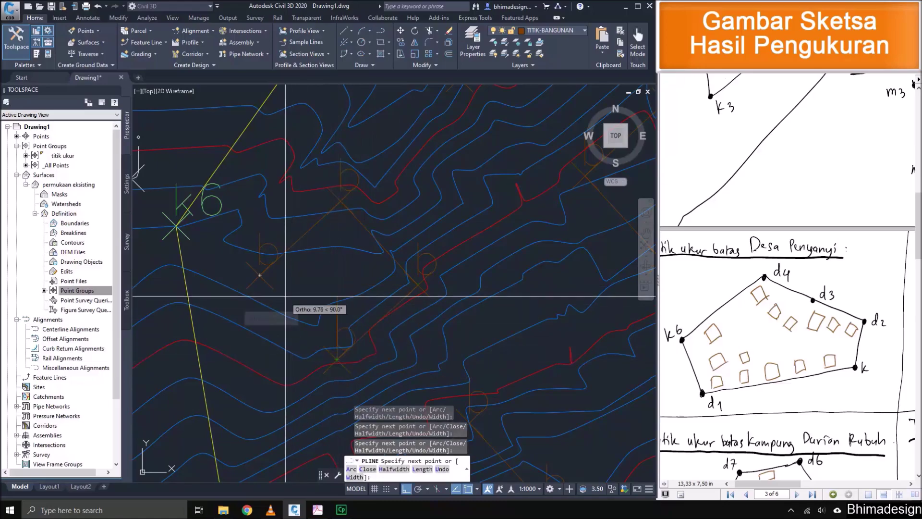
pyautogui.press('Return')
# Check the overview field sketch and locate Kampung Durian Rubuh in the drawing around points d5 to d9.
pyautogui.scroll(-3, 306, 293)
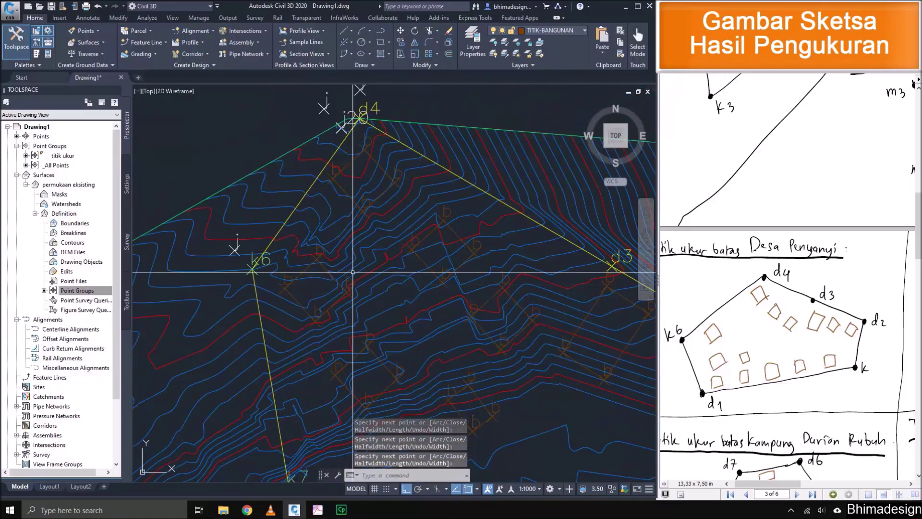
pyautogui.scroll(-4, 433, 272)
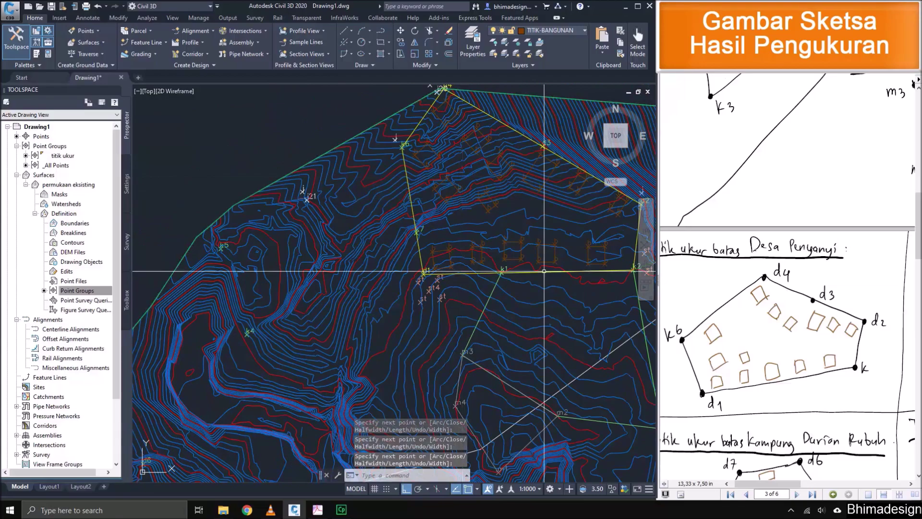
pyautogui.scroll(-4, 787, 278)
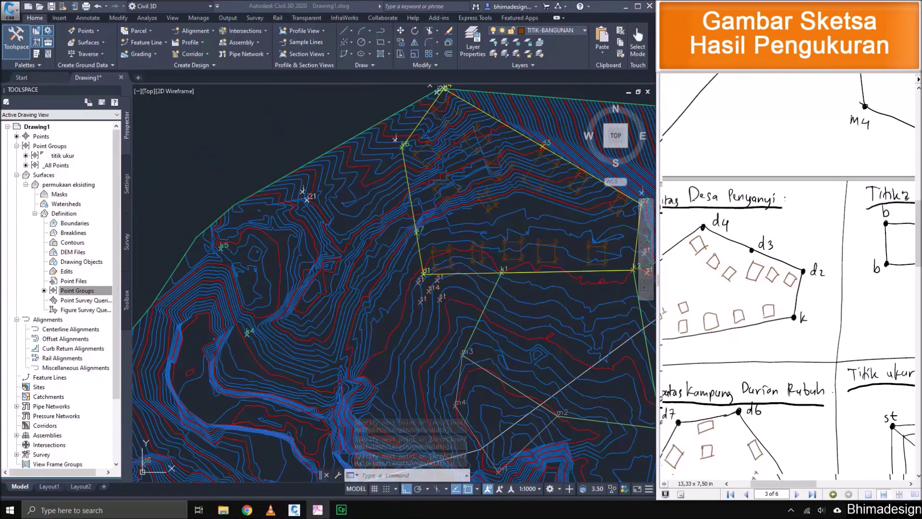
pyautogui.moveTo(768, 298); pyautogui.dragTo(799, 261)
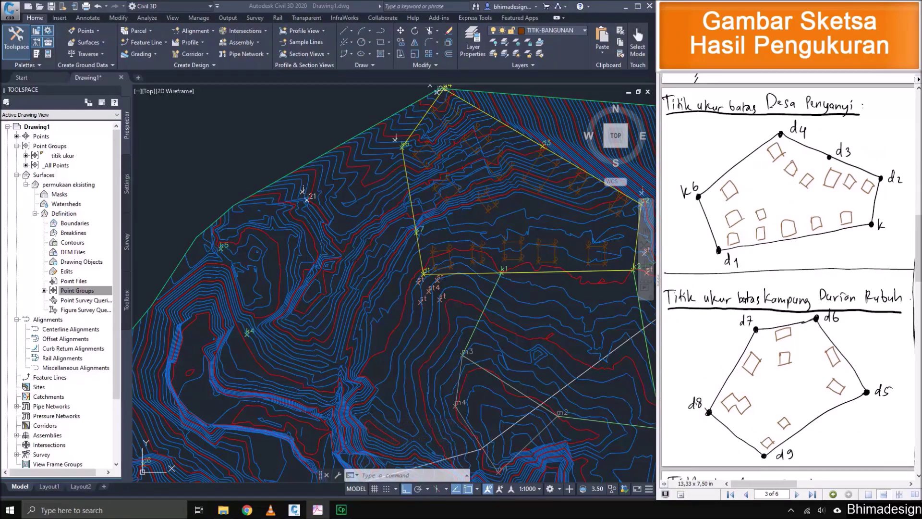
pyautogui.scroll(10, 788, 276)
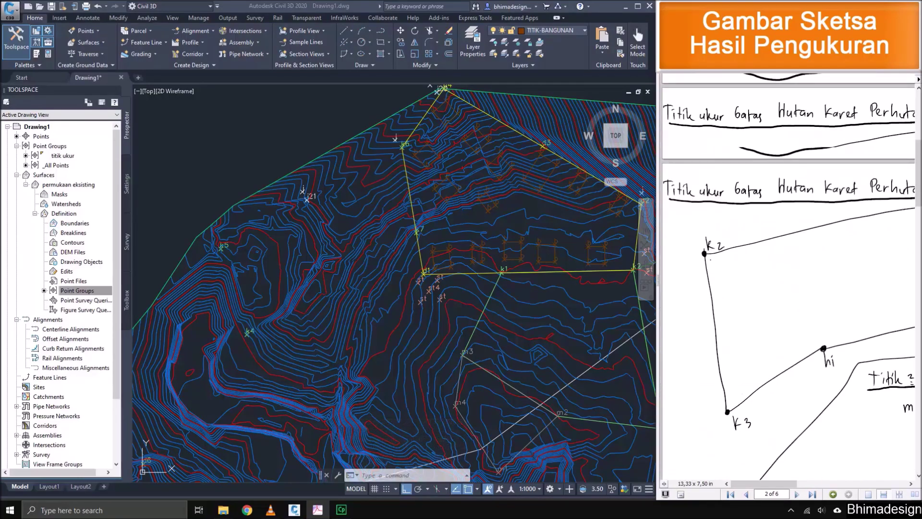
pyautogui.scroll(2, 787, 276)
pyautogui.moveTo(787, 259); pyautogui.dragTo(693, 309)
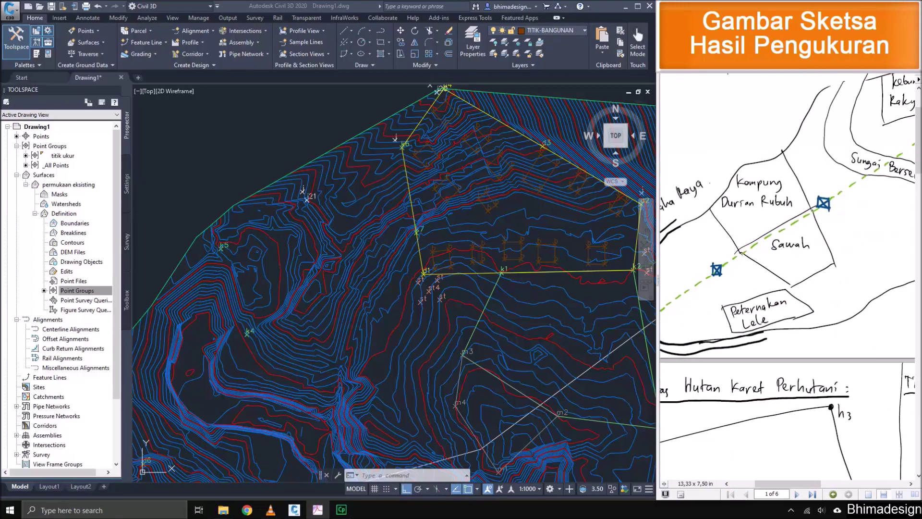
pyautogui.click(317, 106)
pyautogui.scroll(-4, 386, 248)
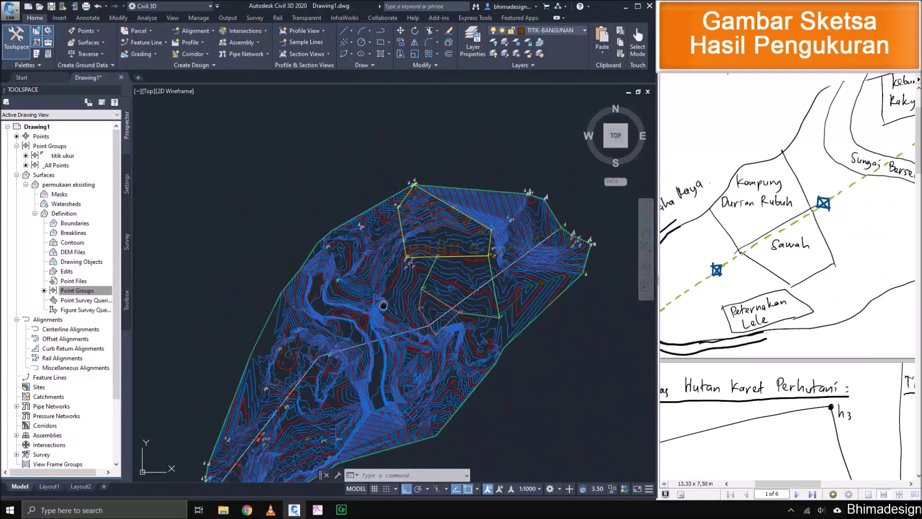
pyautogui.moveTo(383, 306); pyautogui.dragTo(397, 237, button='middle')
pyautogui.moveTo(787, 249); pyautogui.dragTo(783, 255)
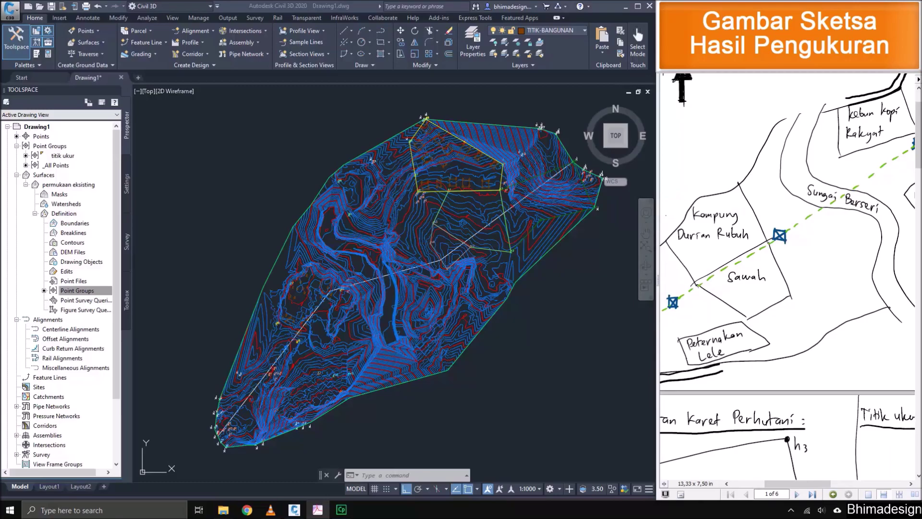
pyautogui.click(397, 238)
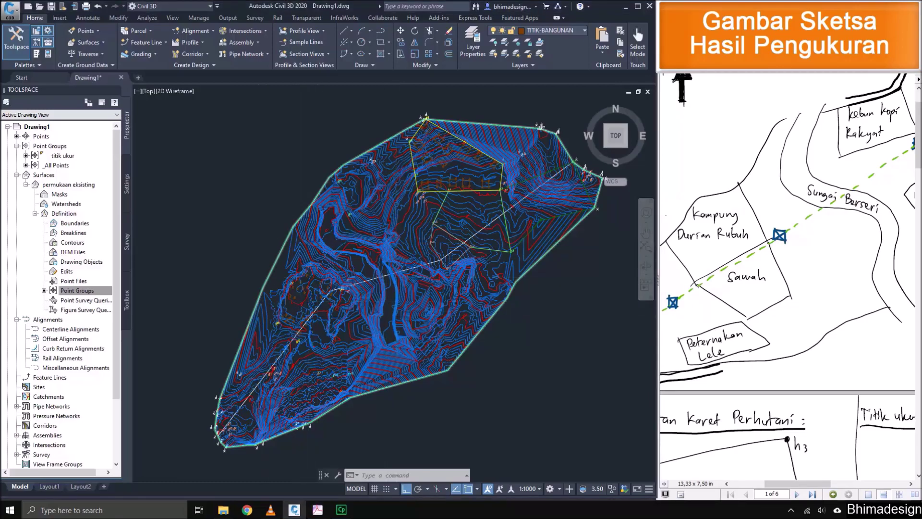
pyautogui.scroll(4, 312, 286)
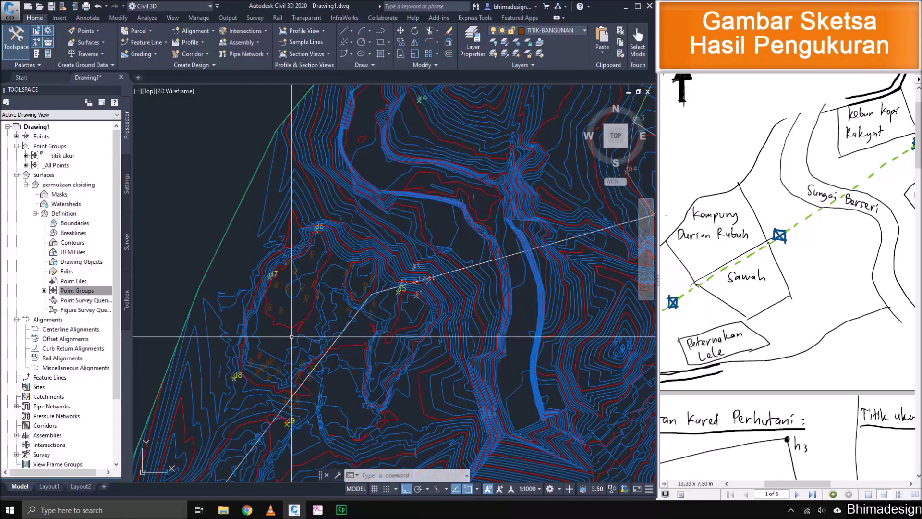
pyautogui.moveTo(281, 331); pyautogui.dragTo(315, 288, button='middle')
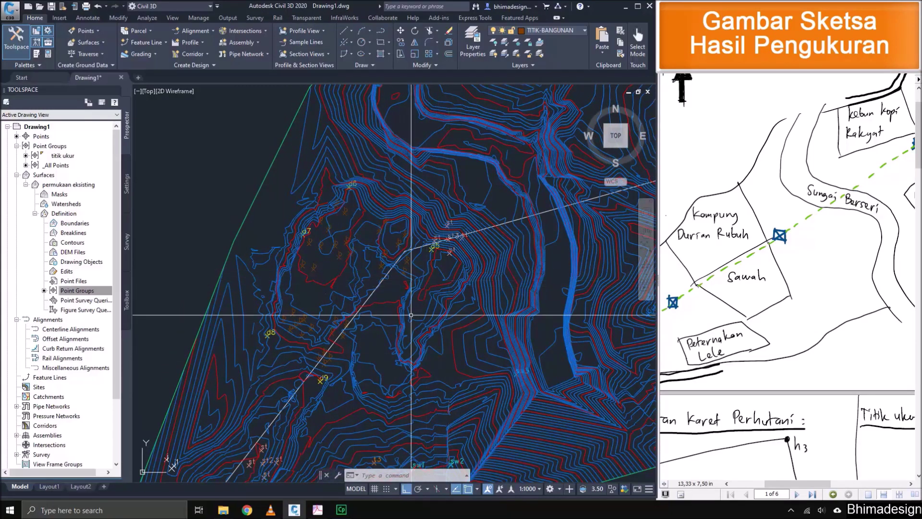
pyautogui.moveTo(410, 315); pyautogui.dragTo(428, 297, button='middle')
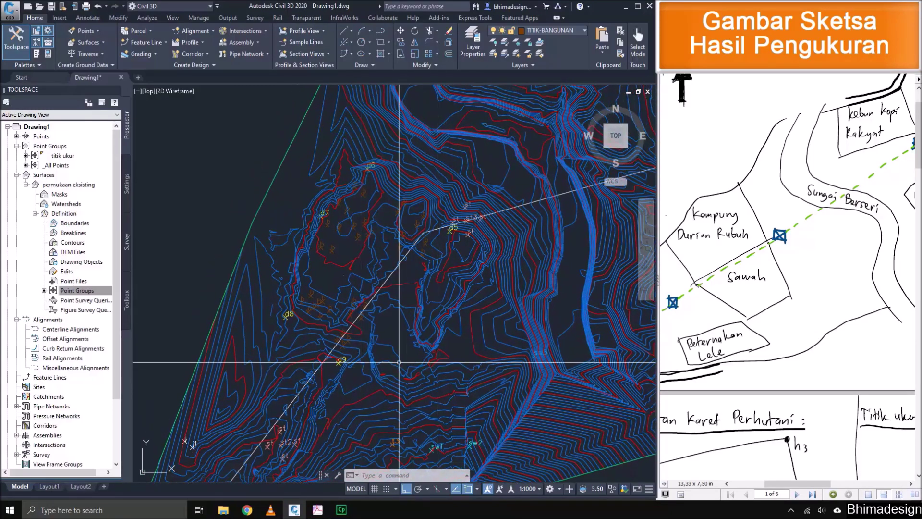
# Examine the Kampung Durian Rubuh boundary sketch and compare its corner order with points d5 to d9 in the drawing.
pyautogui.scroll(-5, 788, 288)
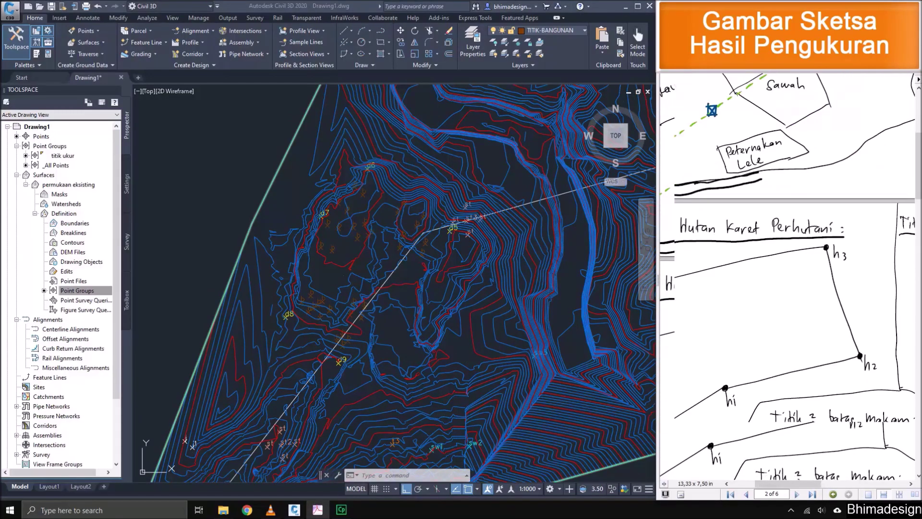
pyautogui.scroll(-8, 788, 289)
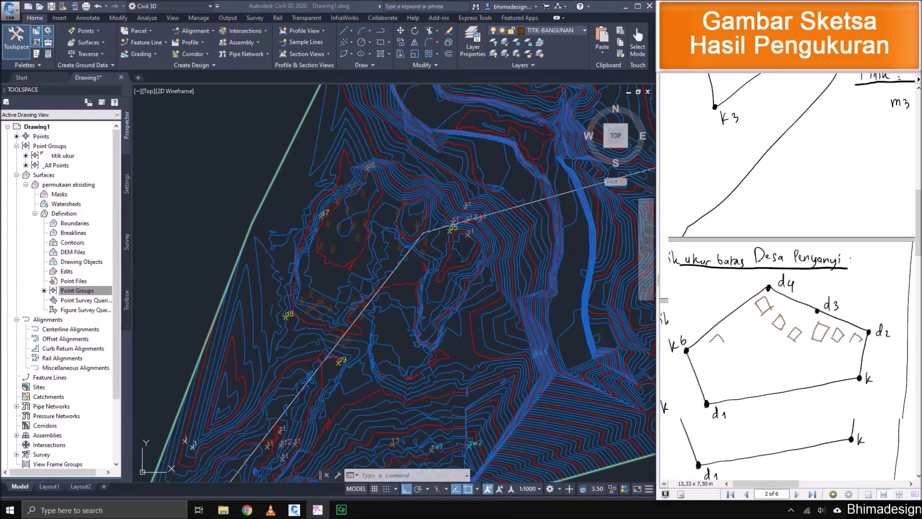
pyautogui.scroll(-1, 791, 275)
pyautogui.scroll(-3, 787, 288)
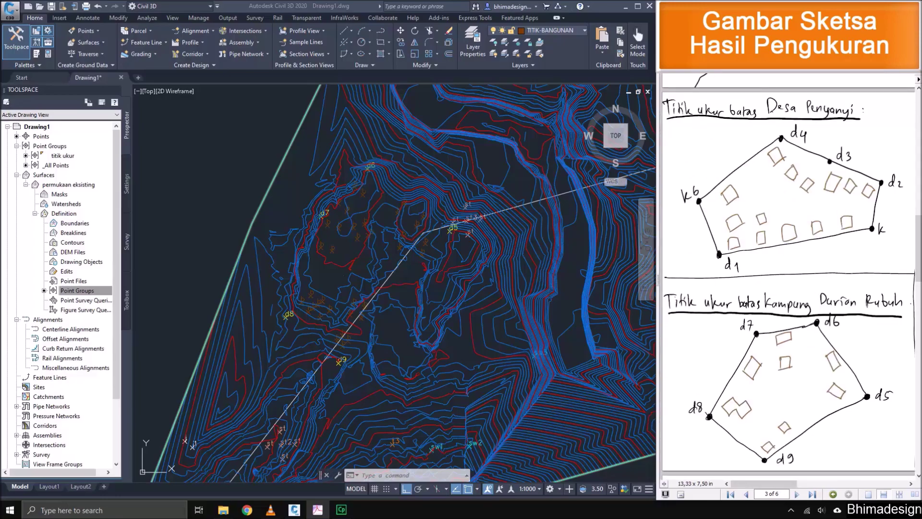
pyautogui.click(434, 361)
pyautogui.scroll(2, 314, 326)
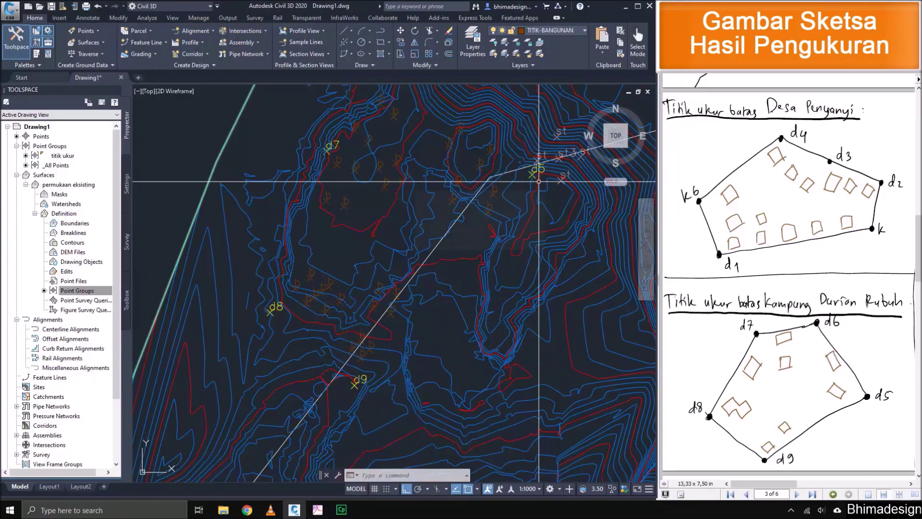
pyautogui.moveTo(536, 185); pyautogui.dragTo(539, 220, button='middle')
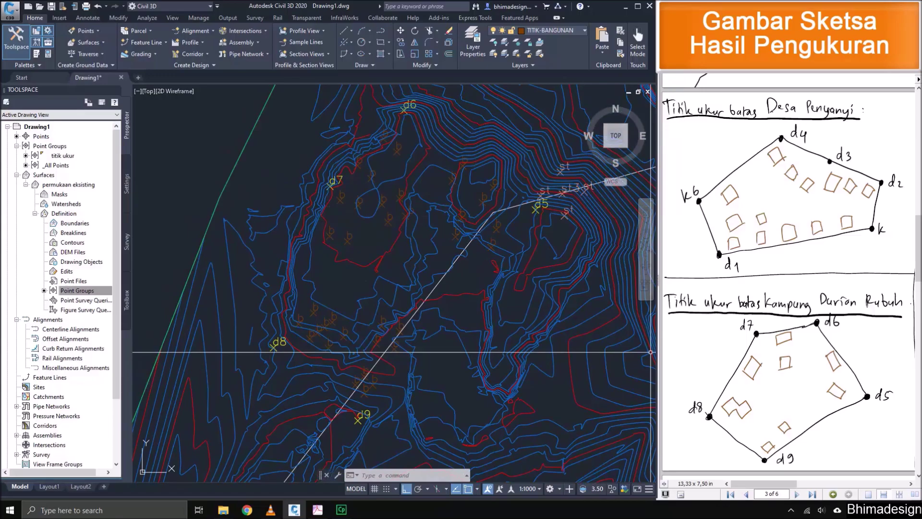
pyautogui.moveTo(334, 267); pyautogui.dragTo(312, 275, button='middle')
# Make TITIK-BTS-DESA the current layer and start the Kampung Durian Rubuh boundary polyline from point d6 to d7.
pyautogui.click(552, 30)
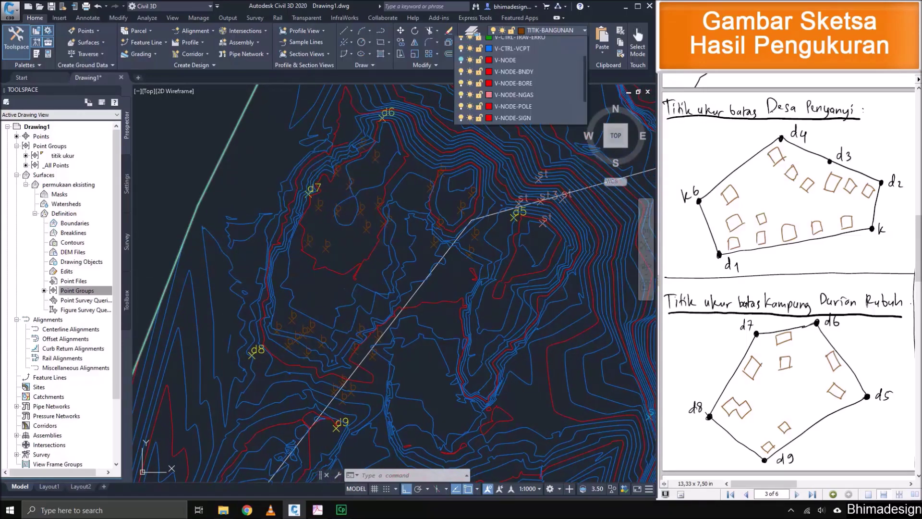
pyautogui.click(549, 54)
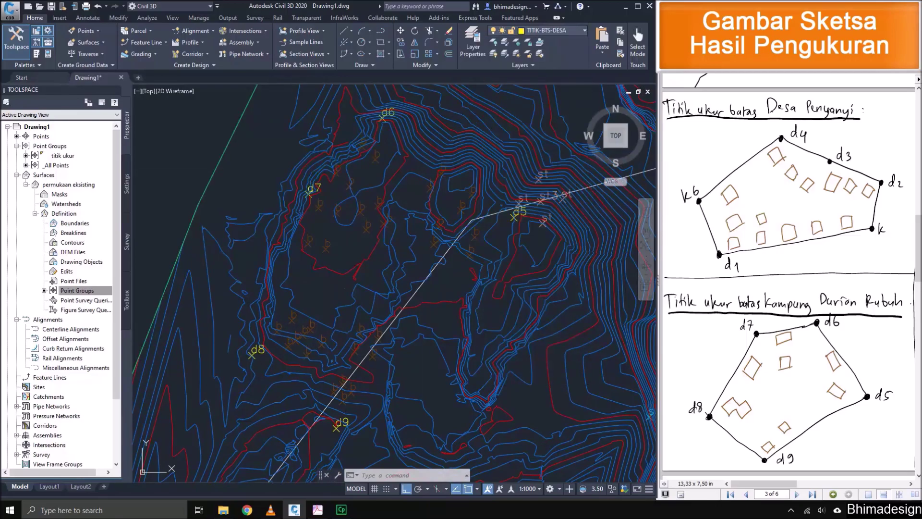
pyautogui.write('pl')
pyautogui.press('Return')
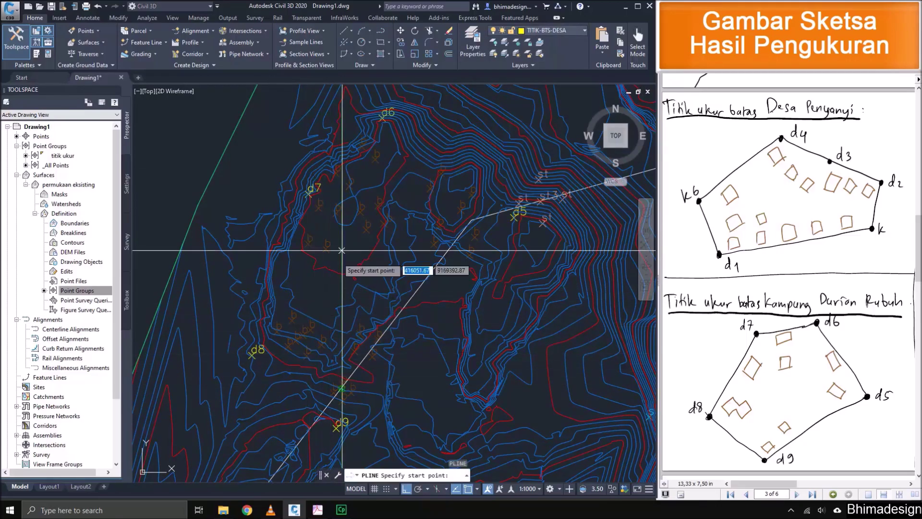
pyautogui.scroll(6, 385, 117)
pyautogui.click(385, 117)
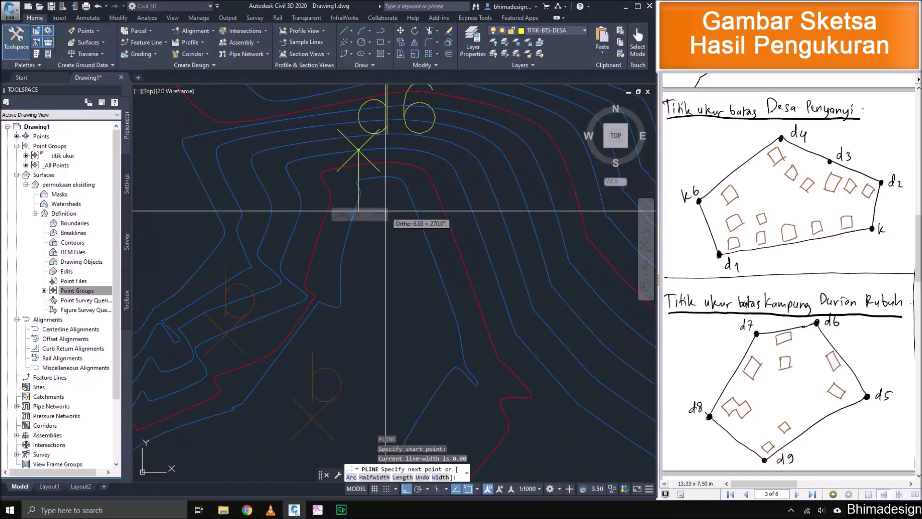
pyautogui.scroll(-2, 385, 216)
pyautogui.moveTo(214, 386)
pyautogui.mouseDown(button='middle')
pyautogui.moveTo(270, 334)
pyautogui.moveTo(359, 277)
pyautogui.mouseUp(button='middle')
pyautogui.scroll(4, 224, 374)
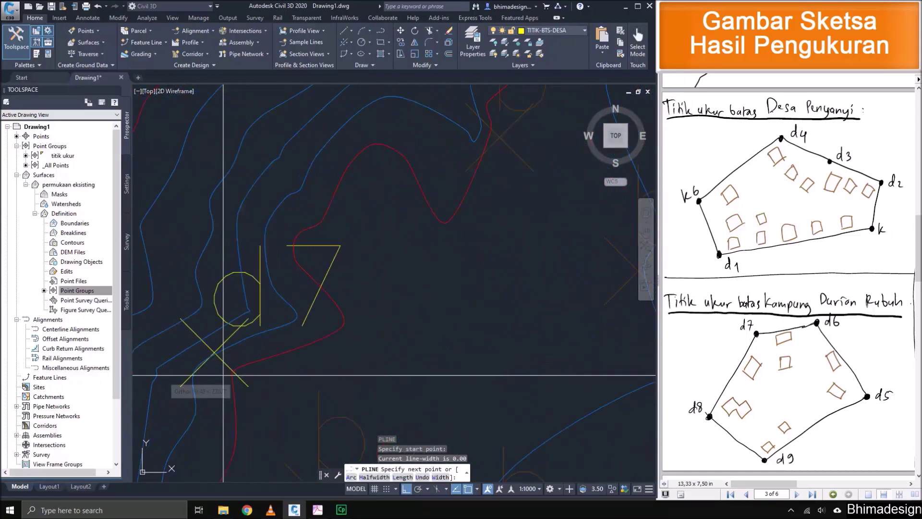
pyautogui.click(215, 353)
# Continue the Kampung Durian Rubuh boundary polyline from d7 through points d8, d9 and d5.
pyautogui.scroll(-3, 336, 211)
pyautogui.moveTo(271, 355); pyautogui.dragTo(150, 265, button='middle')
pyautogui.scroll(4, 150, 315)
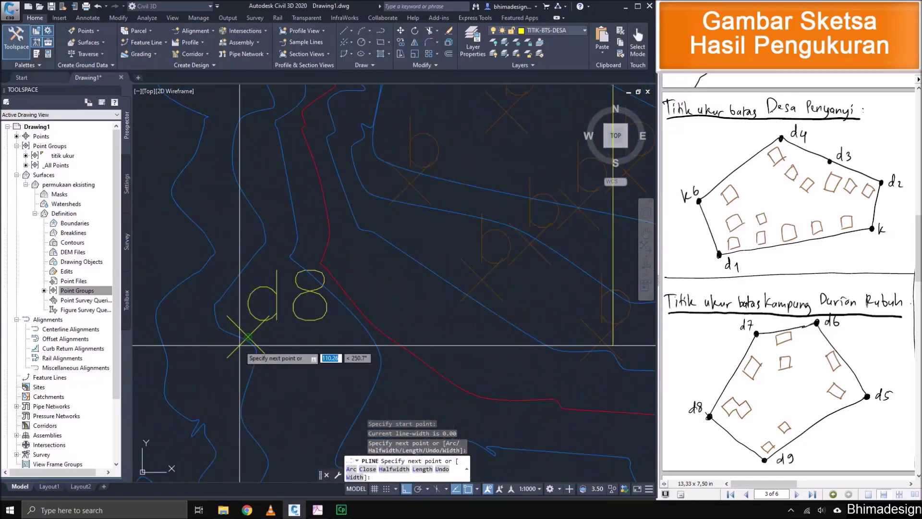
pyautogui.click(247, 338)
pyautogui.scroll(-3, 232, 332)
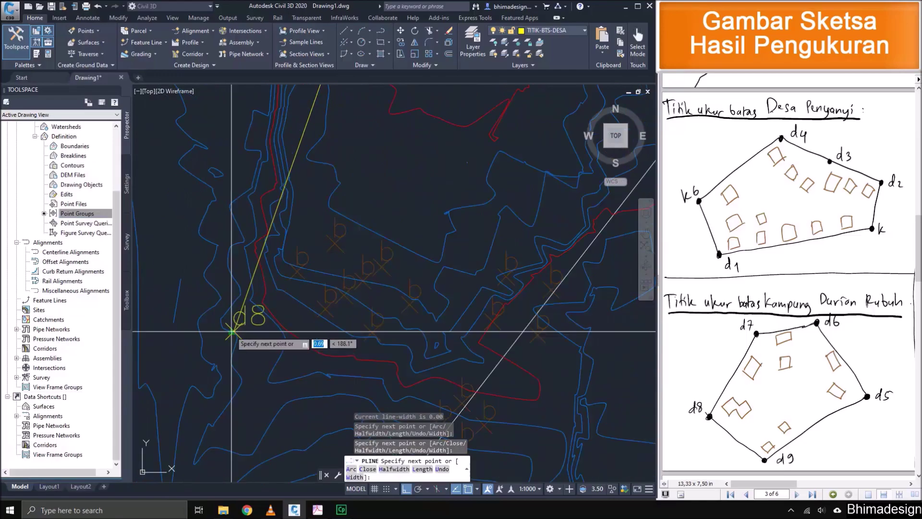
pyautogui.moveTo(232, 332); pyautogui.dragTo(169, 151, button='middle')
pyautogui.scroll(3, 366, 343)
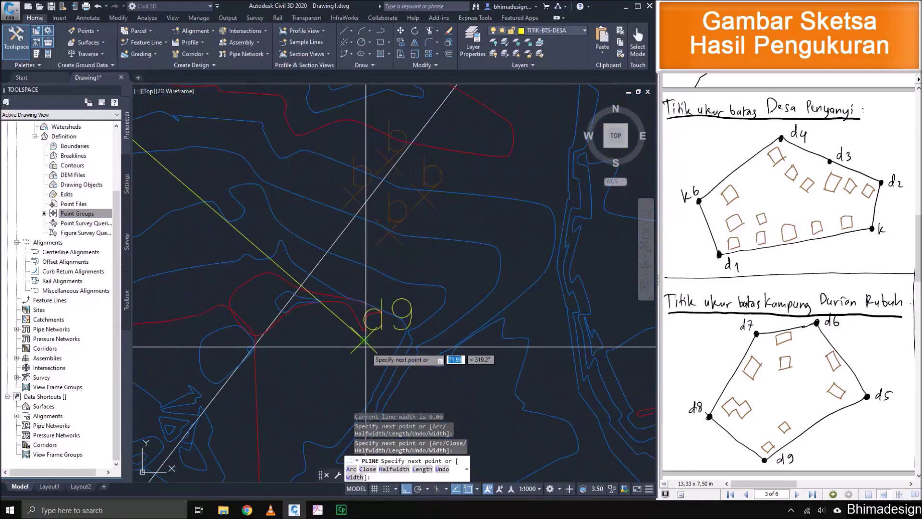
pyautogui.click(365, 342)
pyautogui.scroll(-3, 303, 393)
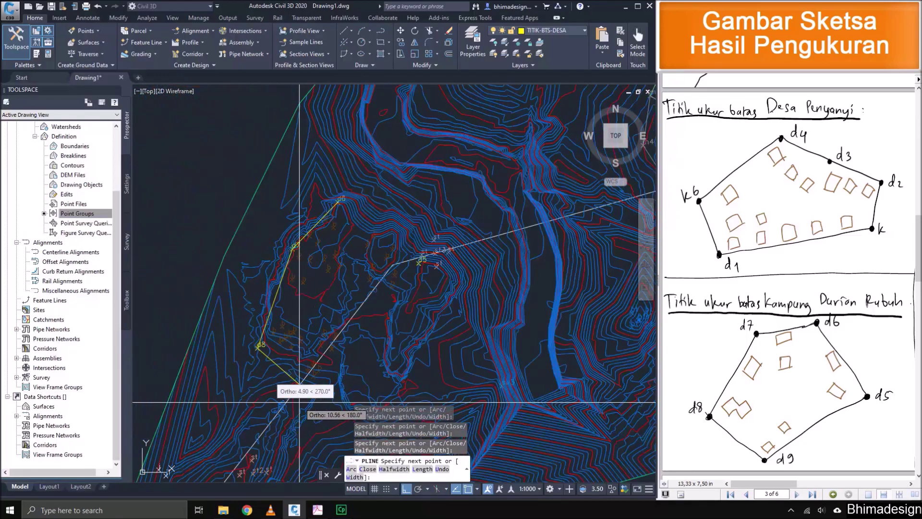
pyautogui.scroll(3, 411, 262)
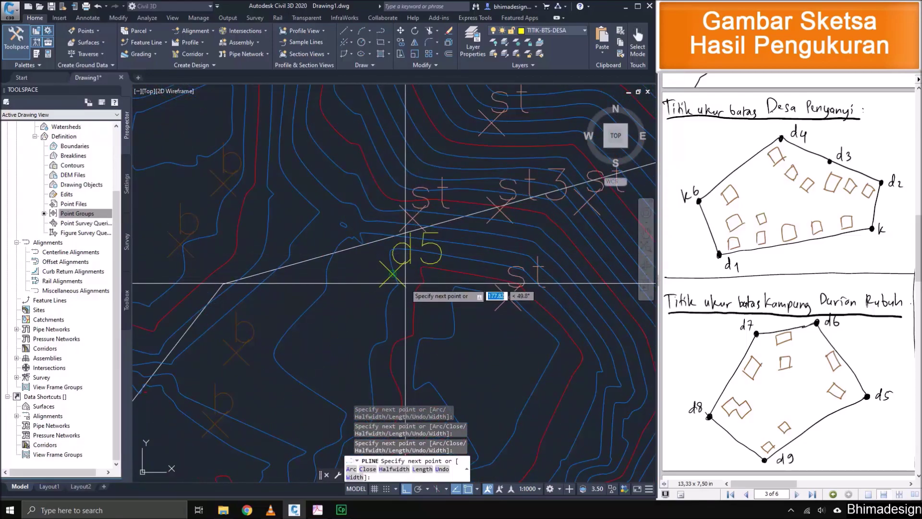
pyautogui.click(392, 275)
# Bring the village boundary polyline from d5 back to its start at d6 and finish it.
pyautogui.scroll(-3, 410, 301)
pyautogui.scroll(-3, 309, 237)
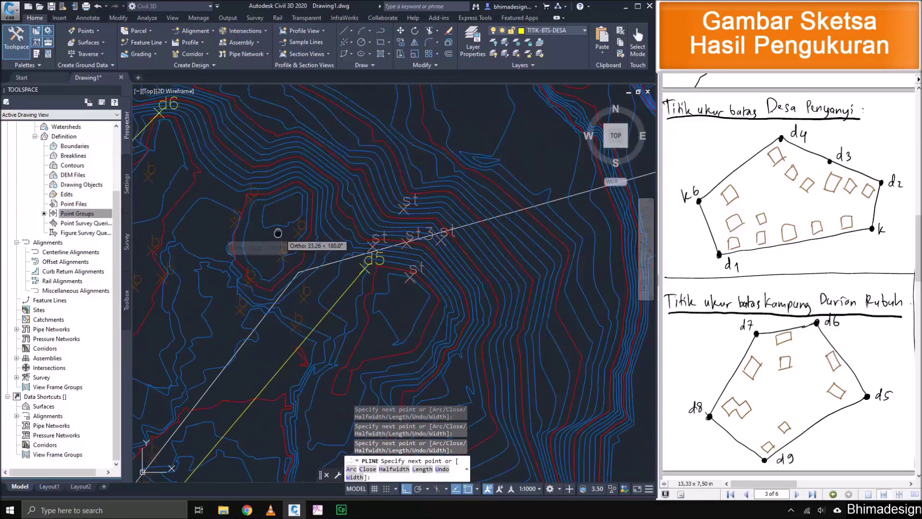
pyautogui.moveTo(278, 233); pyautogui.dragTo(341, 300, button='middle')
pyautogui.scroll(4, 222, 183)
pyautogui.scroll(2, 221, 179)
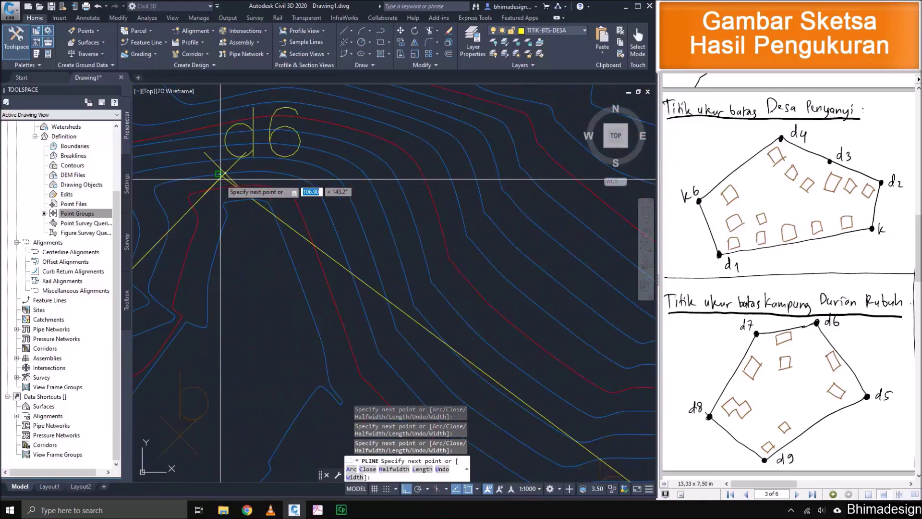
pyautogui.click(225, 173)
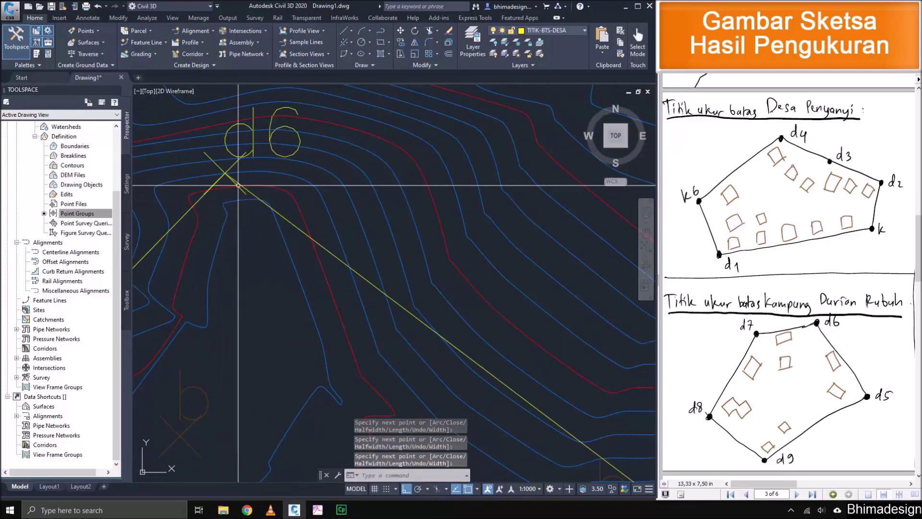
pyautogui.scroll(-5, 249, 199)
pyautogui.press('Return')
pyautogui.scroll(-2, 248, 203)
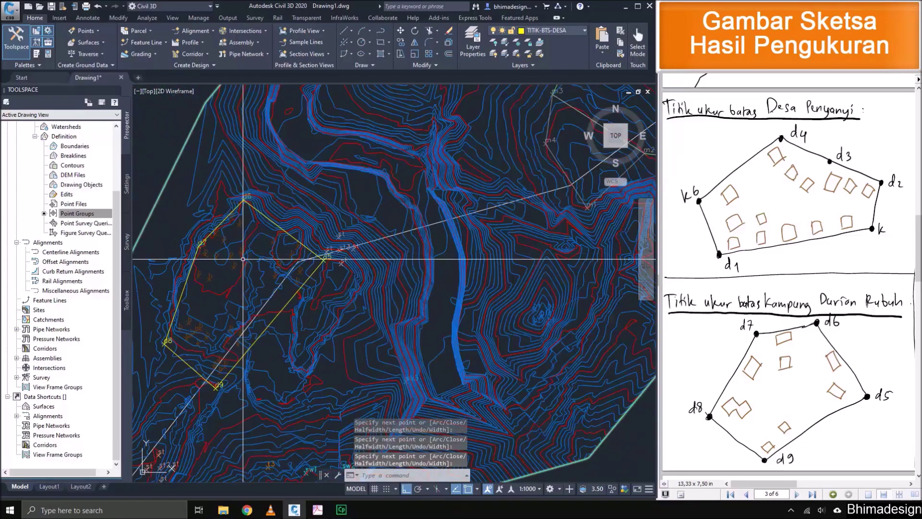
pyautogui.moveTo(329, 257); pyautogui.dragTo(359, 237, button='middle')
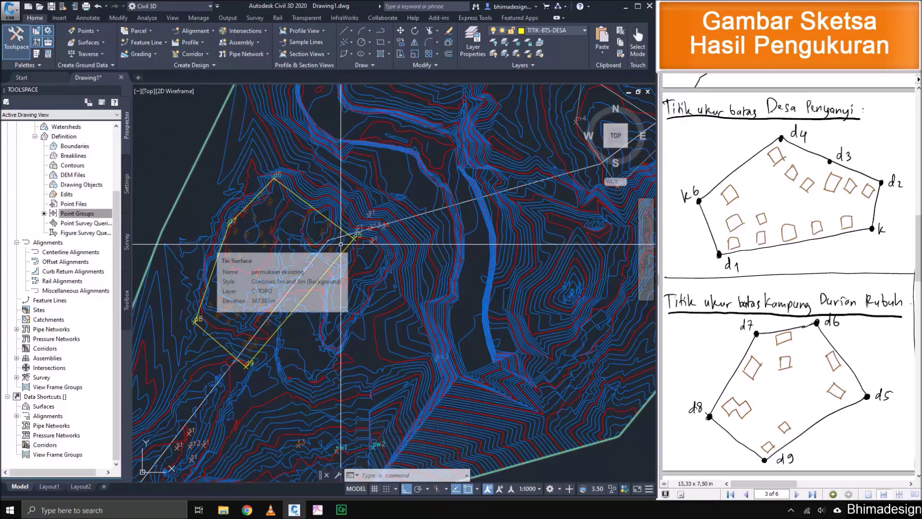
# On the TITIK-BANGUNAN layer, outline the house just north of d9 with a polyline through its four b points.
pyautogui.scroll(-3, 787, 276)
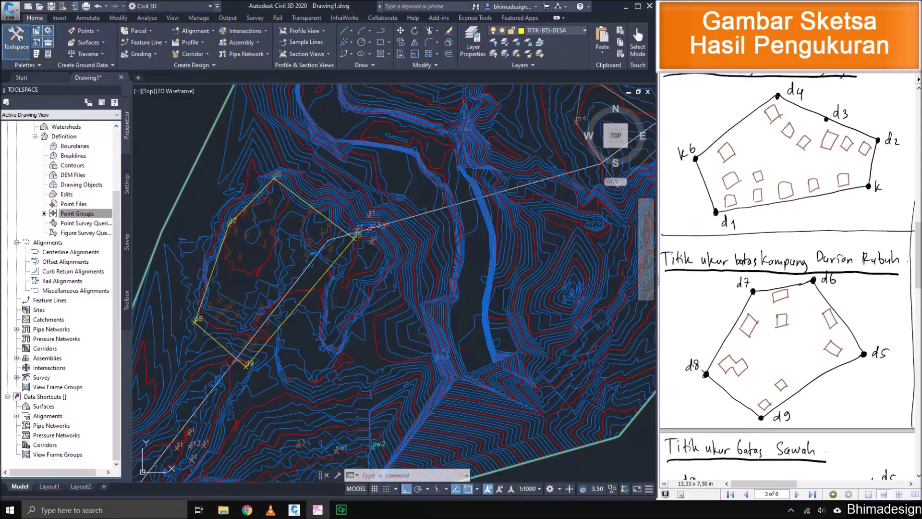
pyautogui.scroll(2, 217, 311)
pyautogui.moveTo(248, 240); pyautogui.dragTo(271, 265, button='middle')
pyautogui.click(552, 30)
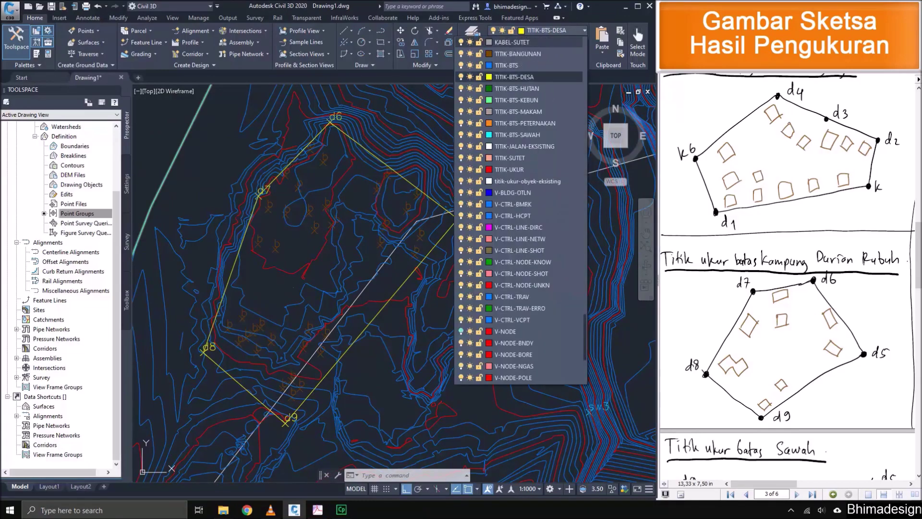
pyautogui.click(518, 54)
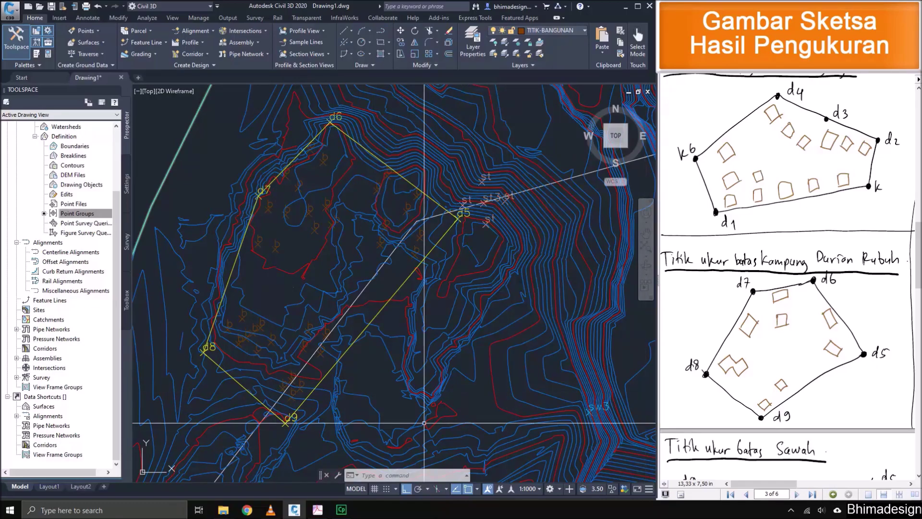
pyautogui.scroll(5, 293, 406)
pyautogui.write('pl')
pyautogui.press('Return')
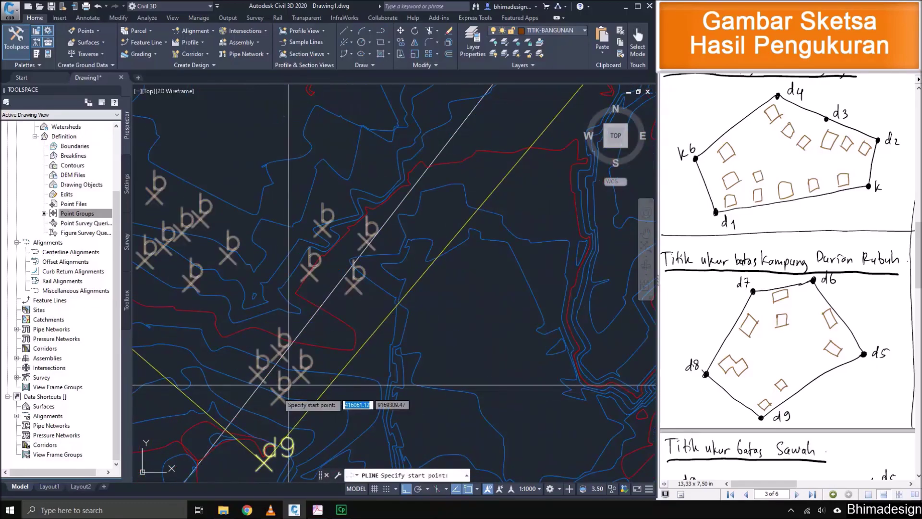
pyautogui.scroll(-3, 288, 385)
pyautogui.click(244, 360)
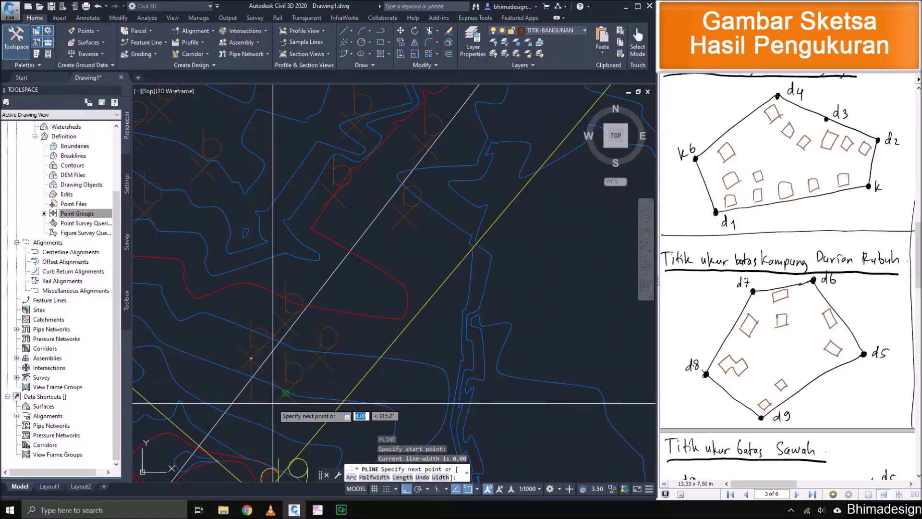
pyautogui.click(276, 401)
pyautogui.click(313, 366)
pyautogui.click(285, 323)
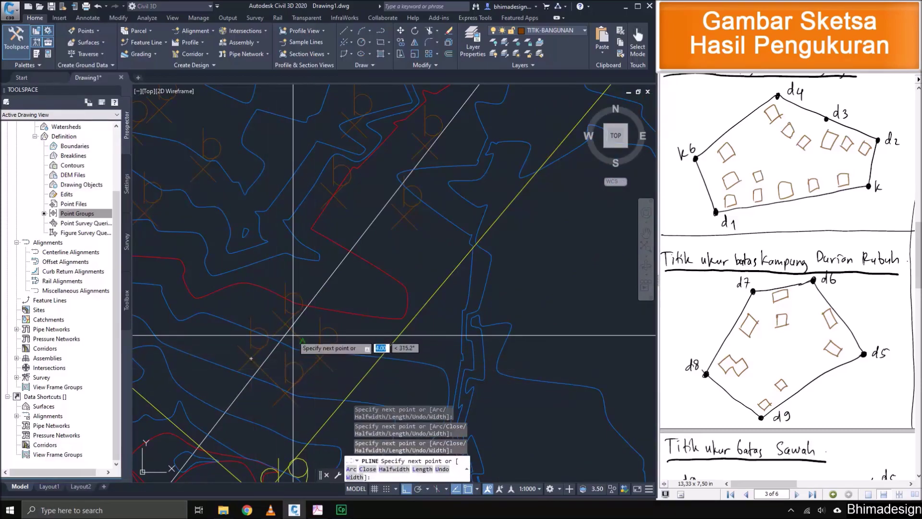
pyautogui.press('Return')
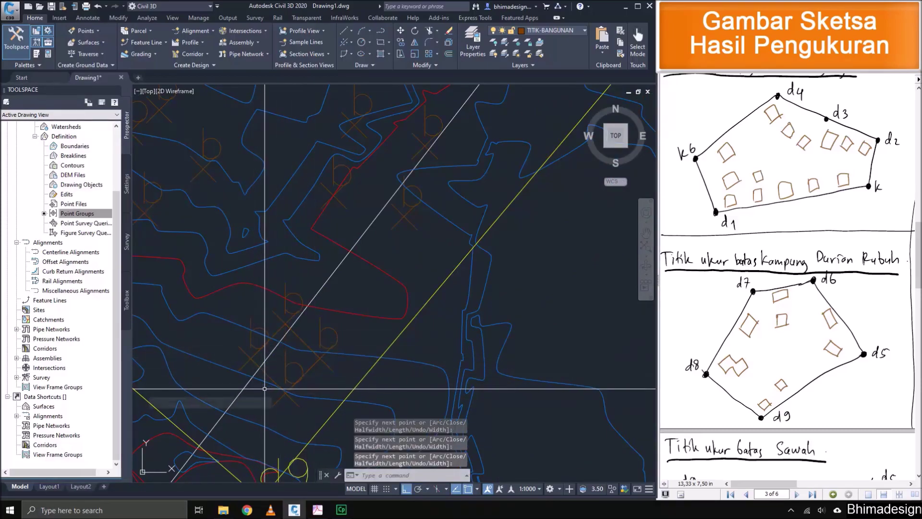
# Set the drawing's point style size to 2.00 in absolute units, keeping the X marker.
pyautogui.scroll(2, 264, 388)
pyautogui.scroll(-3, 473, 370)
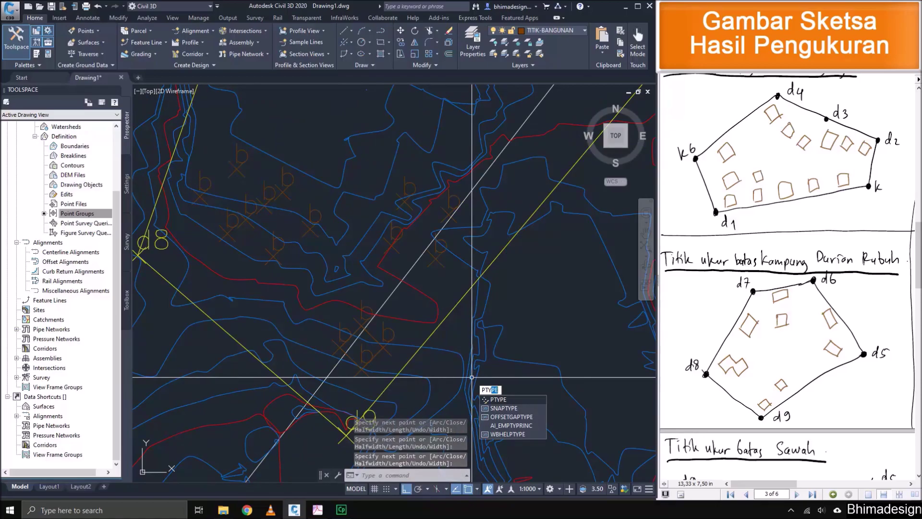
pyautogui.press('Return')
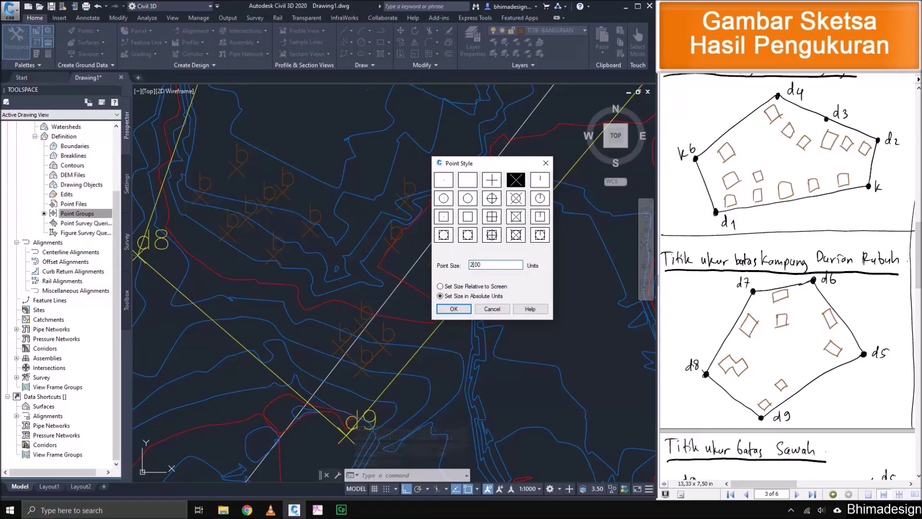
pyautogui.press('Return')
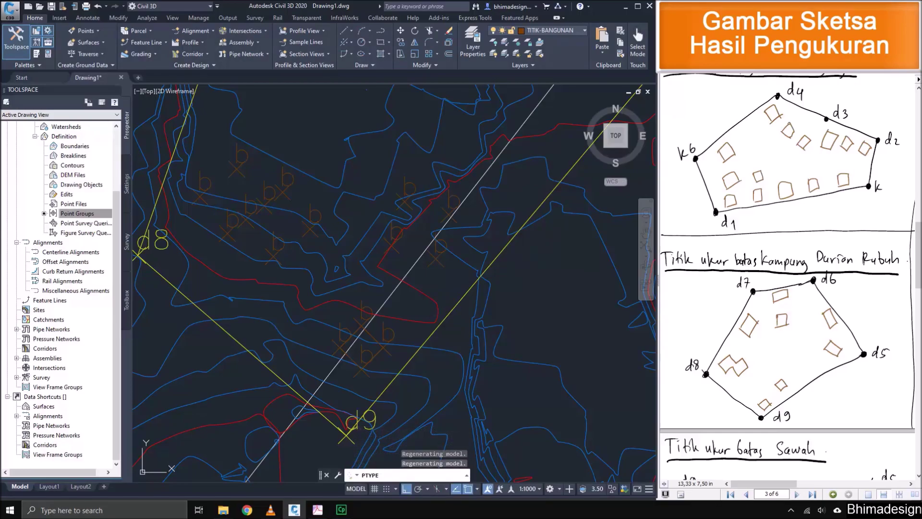
pyautogui.moveTo(408, 341); pyautogui.dragTo(406, 345, button='middle')
pyautogui.click(406, 345)
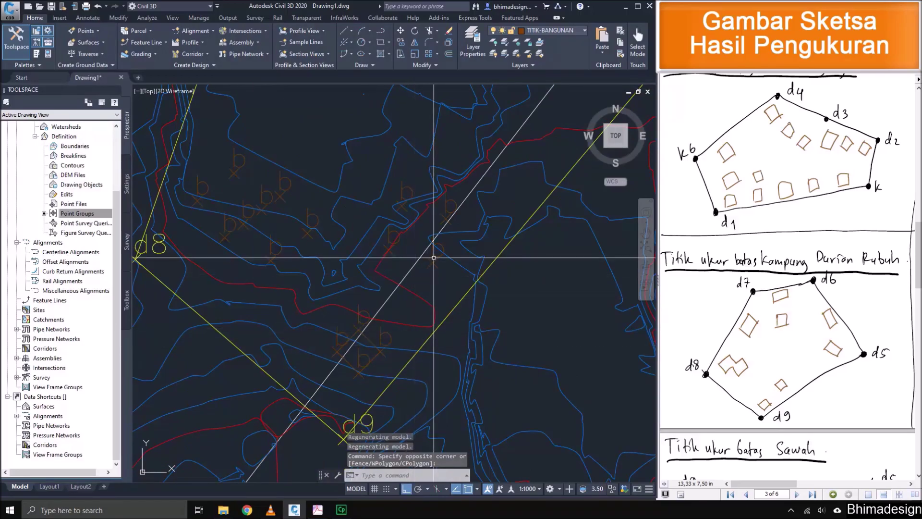
# Outline the next house, north-northeast of the one beside d9, with a polyline through its four b points.
pyautogui.moveTo(434, 258); pyautogui.dragTo(379, 383, button='middle')
pyautogui.write('pl')
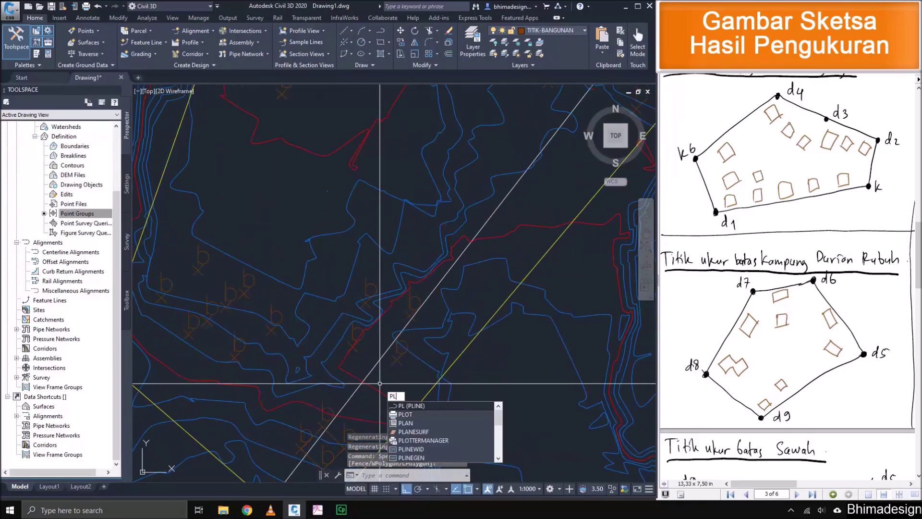
pyautogui.press('Return')
pyautogui.scroll(3, 392, 341)
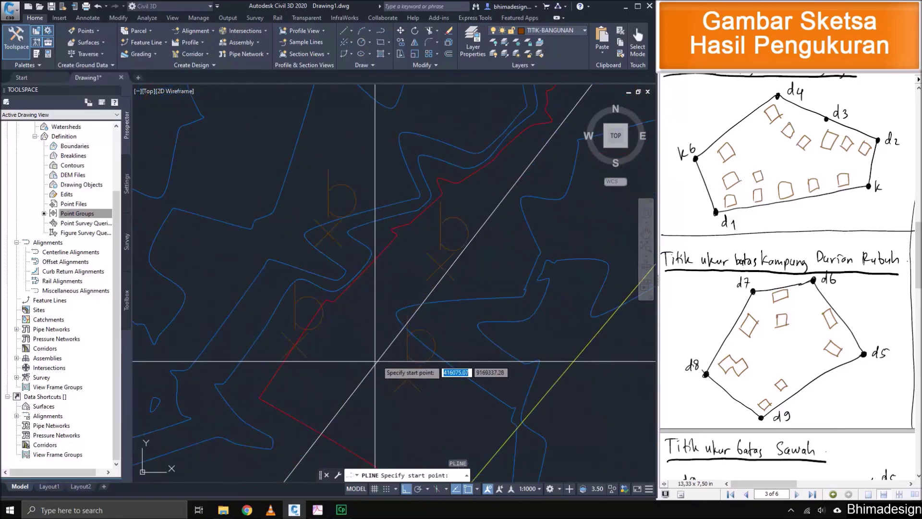
pyautogui.click(295, 345)
pyautogui.click(407, 378)
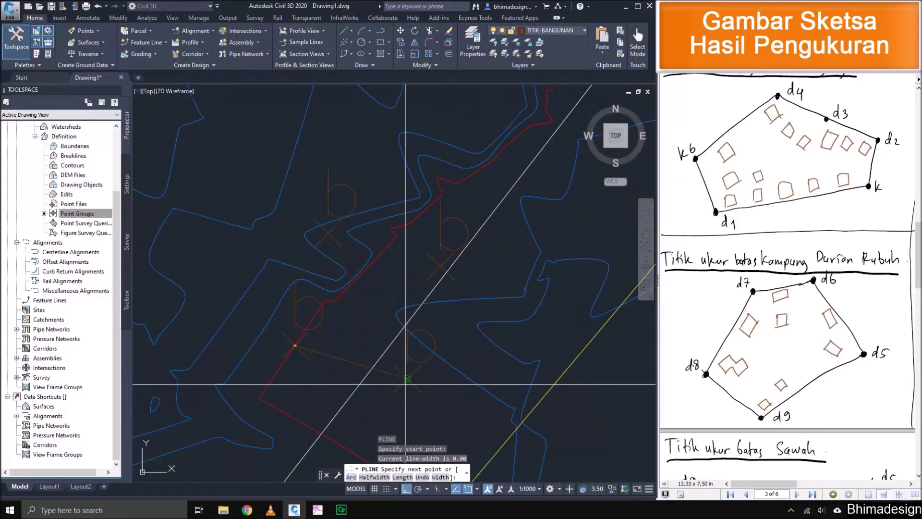
pyautogui.click(440, 266)
pyautogui.click(332, 237)
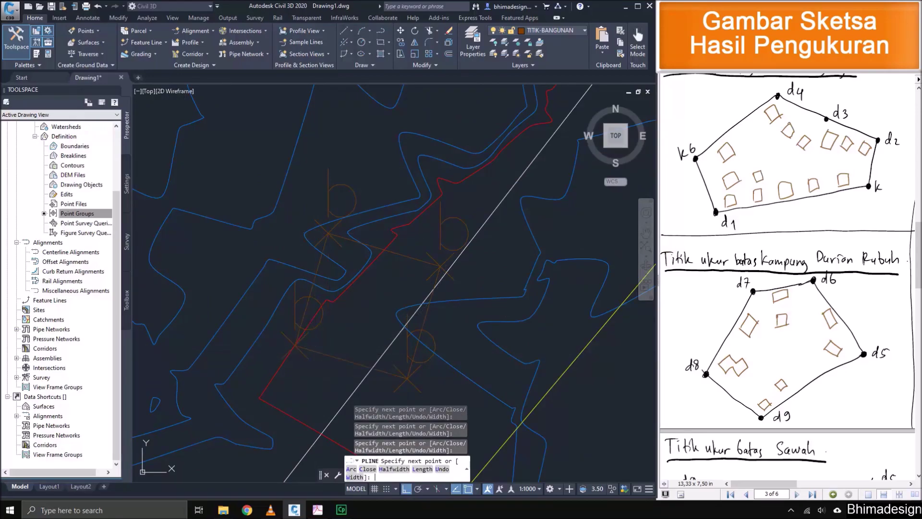
pyautogui.press('Return')
# Compare the b points east of d8 with the building-corner sketches and the Kampung Durian Rubuh field sketch.
pyautogui.scroll(-6, 432, 361)
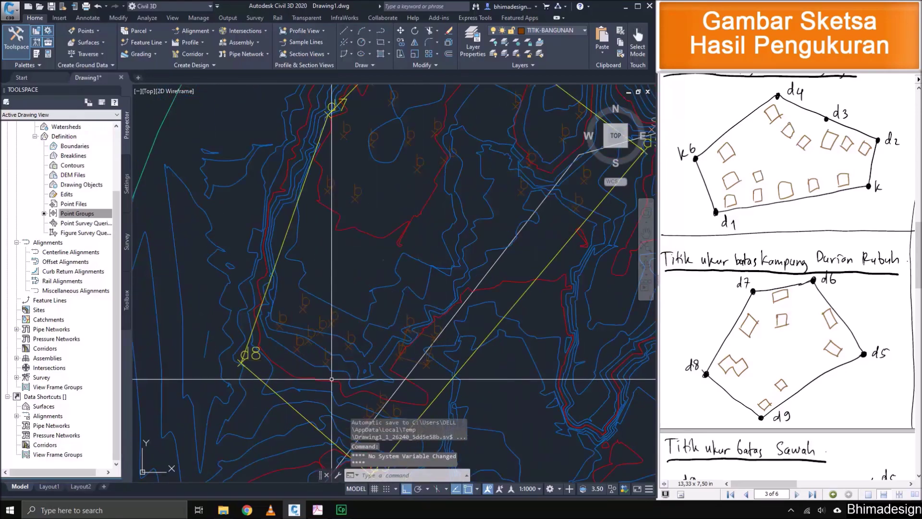
pyautogui.scroll(6, 331, 379)
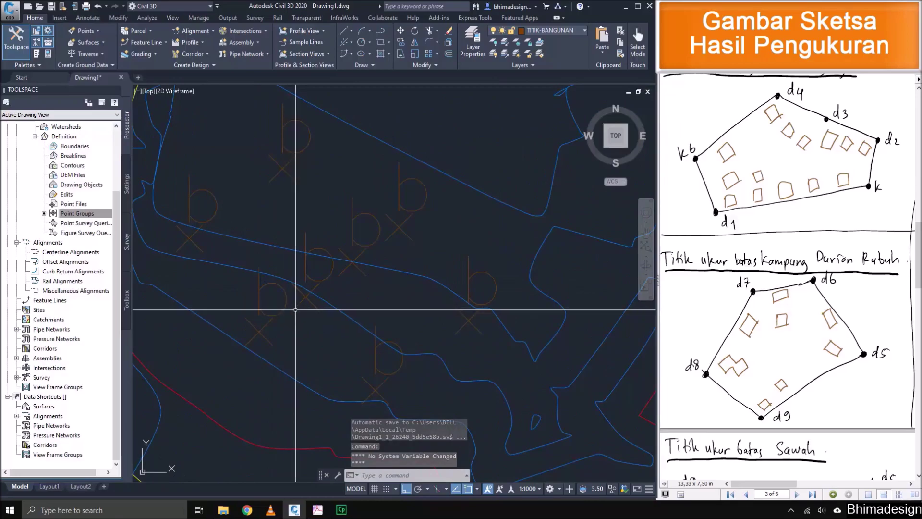
pyautogui.hscroll(5, 788, 279)
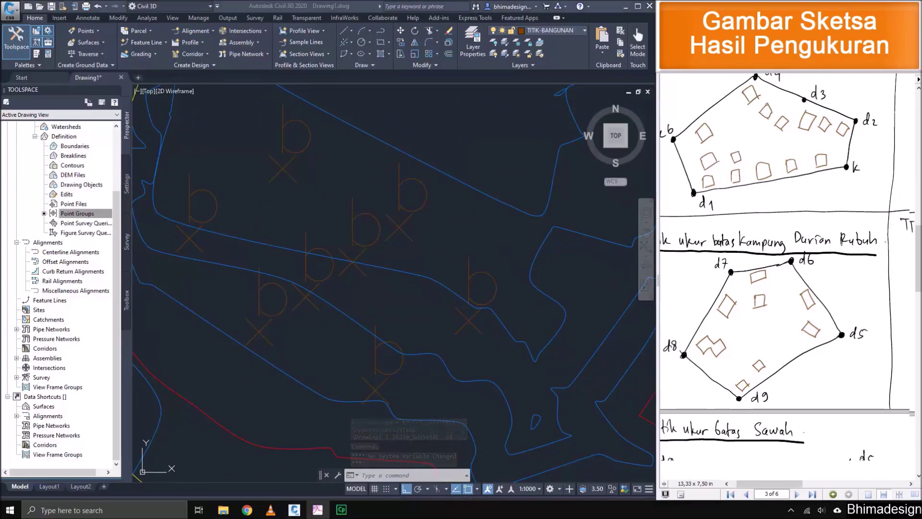
pyautogui.moveTo(840, 274)
pyautogui.mouseDown()
pyautogui.moveTo(710, 325)
pyautogui.moveTo(793, 311)
pyautogui.mouseUp()
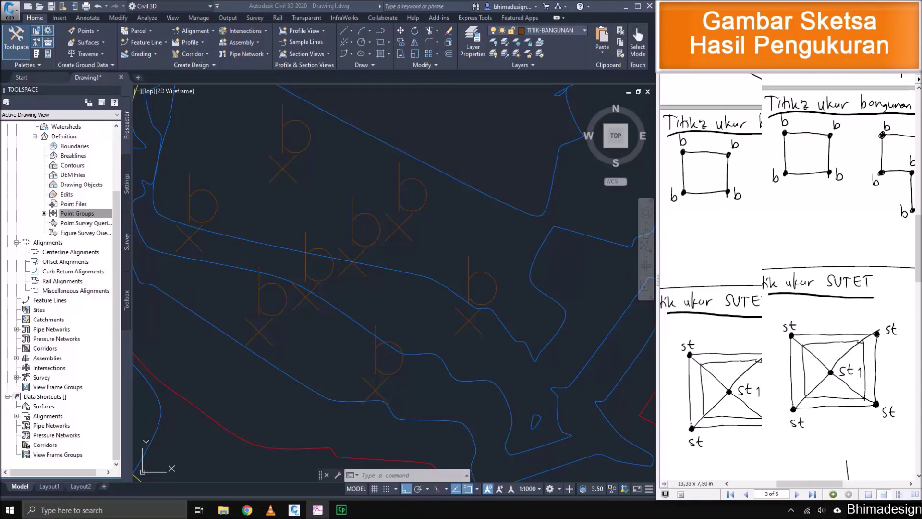
pyautogui.moveTo(794, 311); pyautogui.dragTo(856, 295)
pyautogui.moveTo(764, 298); pyautogui.dragTo(878, 277)
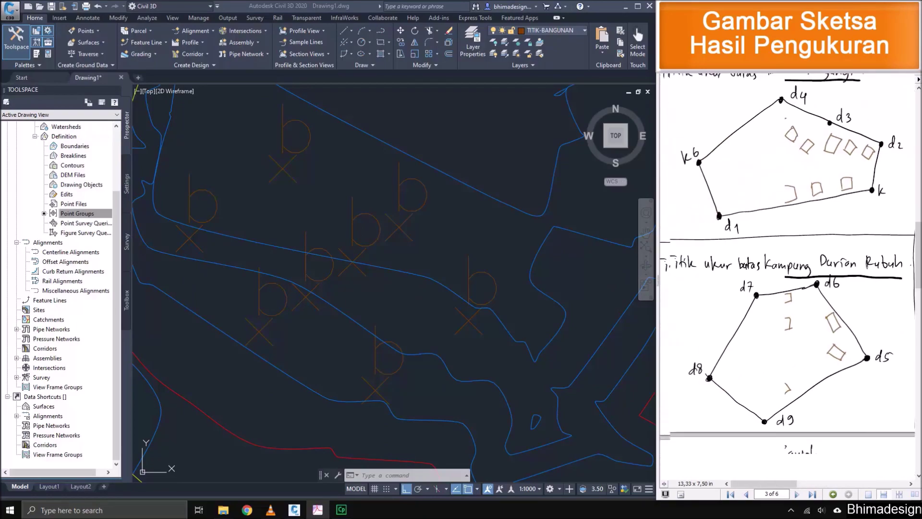
# Outline the stepped building east of d8 with a closed polyline through its eight b points.
pyautogui.click(458, 260)
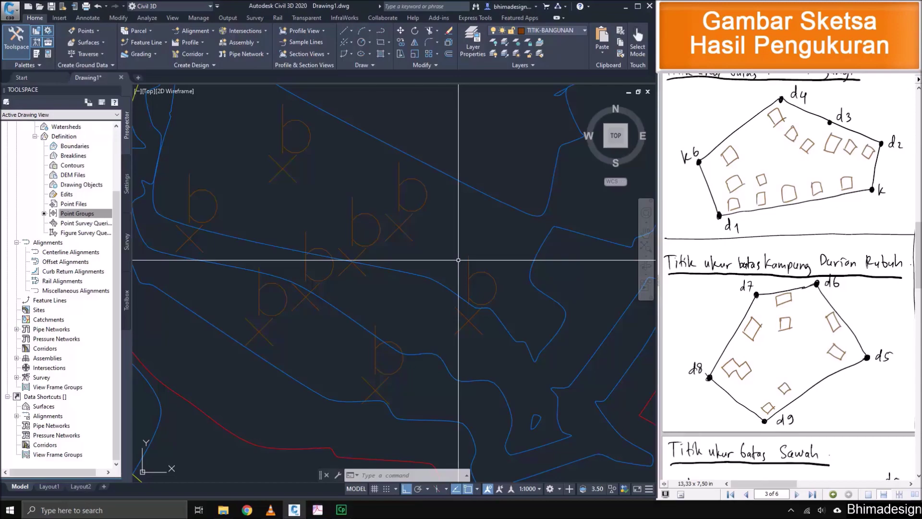
pyautogui.write('pl')
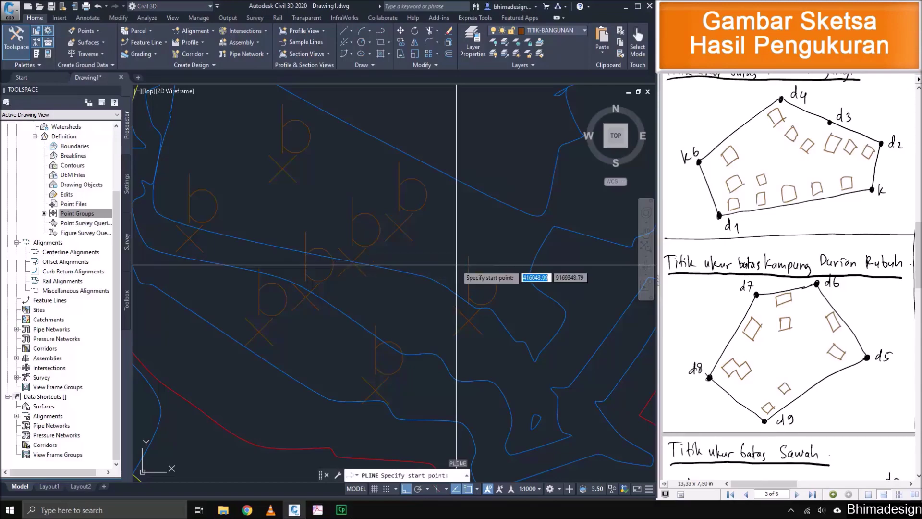
pyautogui.press('Return')
pyautogui.click(190, 238)
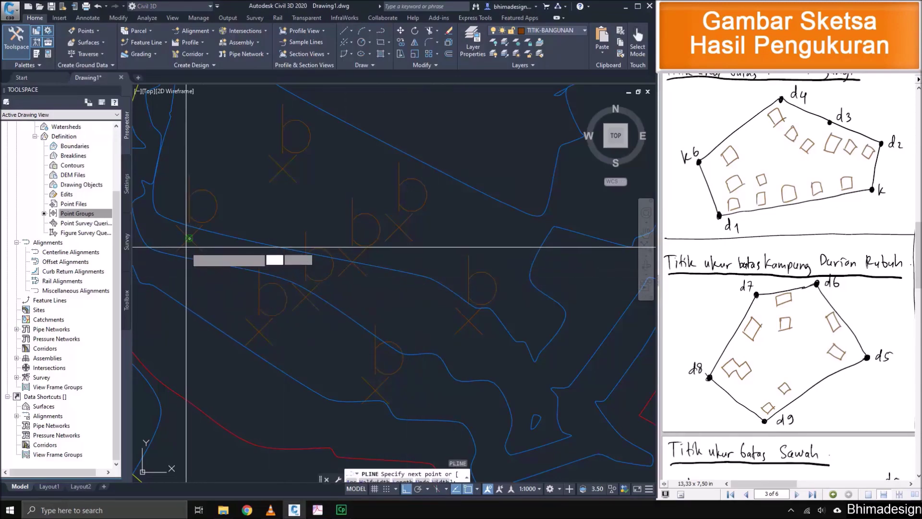
pyautogui.click(259, 331)
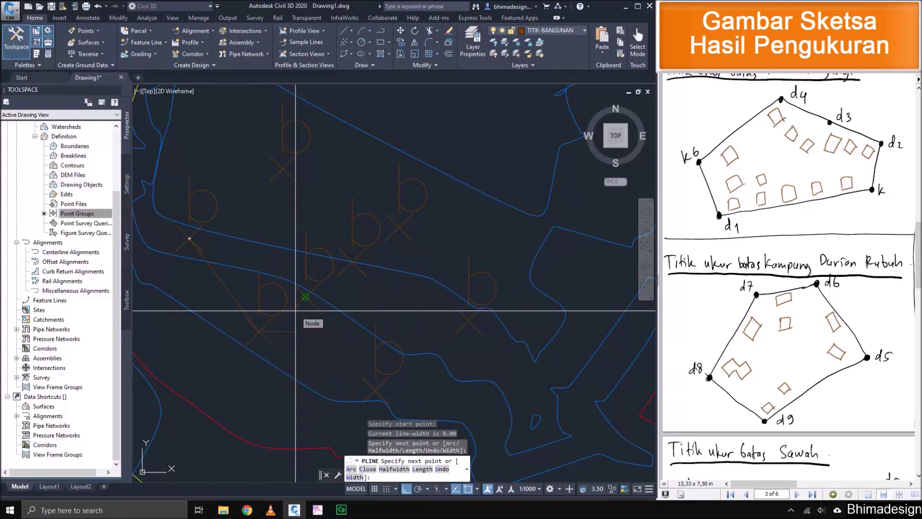
pyautogui.click(298, 314)
pyautogui.click(375, 395)
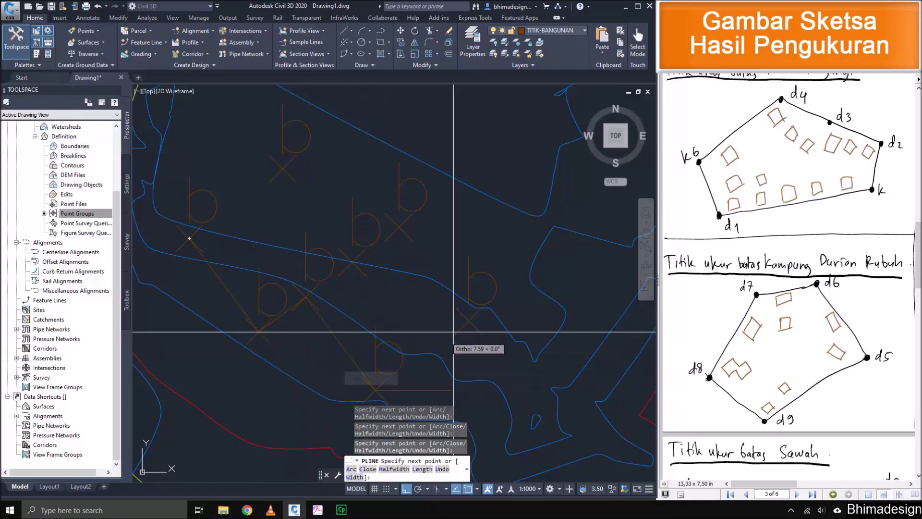
pyautogui.click(469, 319)
pyautogui.click(399, 227)
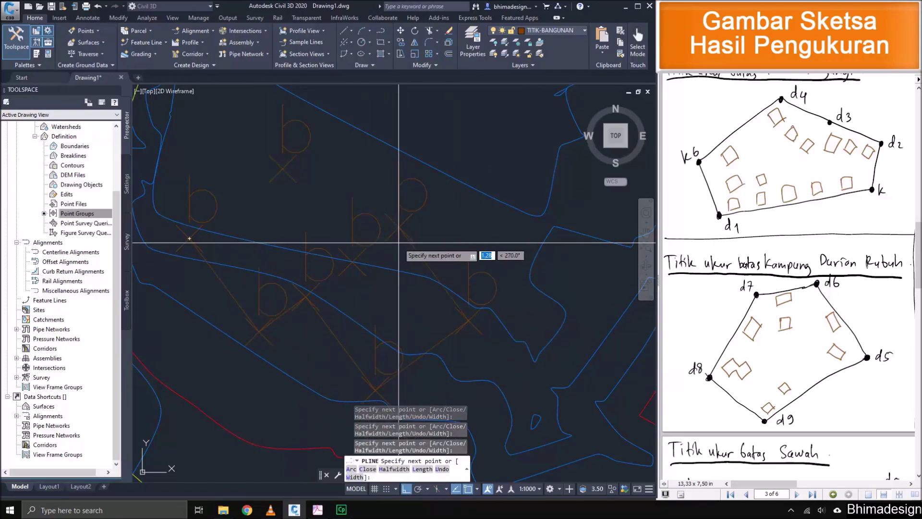
pyautogui.click(351, 260)
pyautogui.click(282, 169)
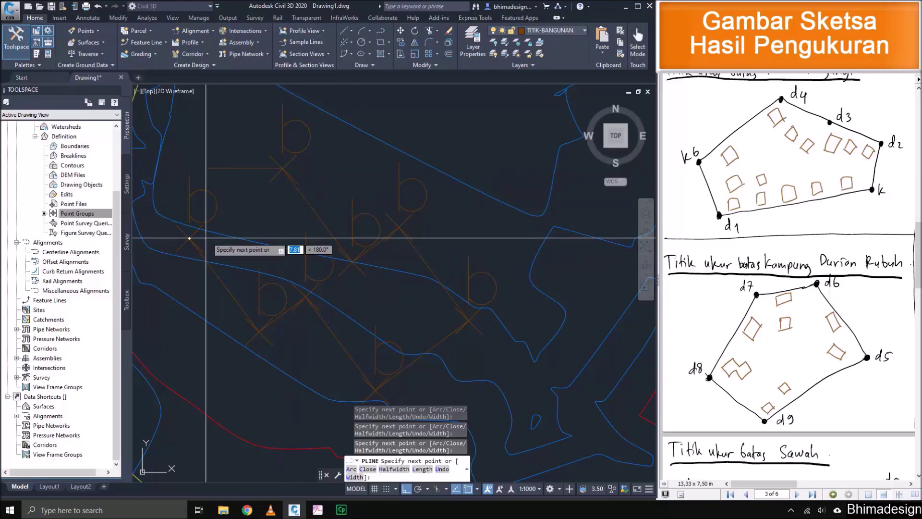
pyautogui.click(189, 239)
pyautogui.press('Return')
# Outline the house just south of d7 with a polyline through its four b points.
pyautogui.scroll(-3, 242, 280)
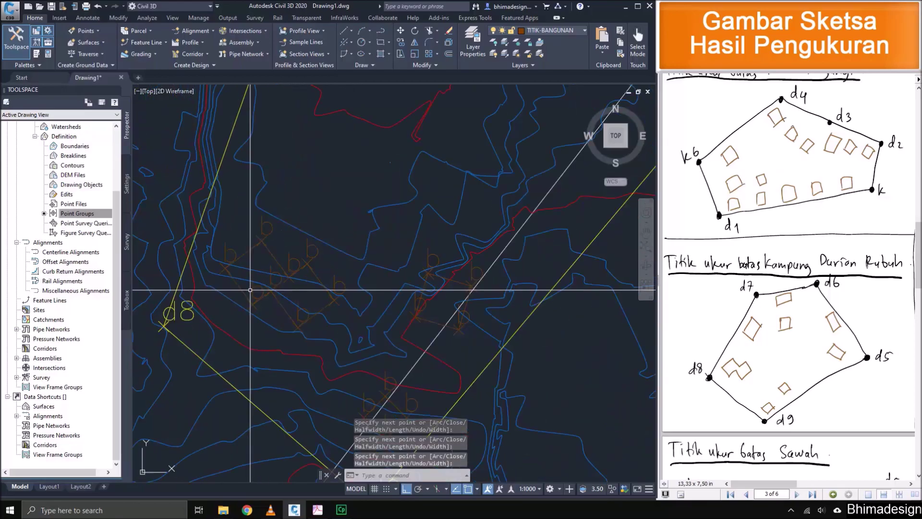
pyautogui.moveTo(255, 288)
pyautogui.mouseDown(button='middle')
pyautogui.moveTo(267, 293)
pyautogui.moveTo(230, 356)
pyautogui.moveTo(314, 291)
pyautogui.moveTo(309, 326)
pyautogui.mouseUp(button='middle')
pyautogui.scroll(2, 270, 290)
pyautogui.write('p')
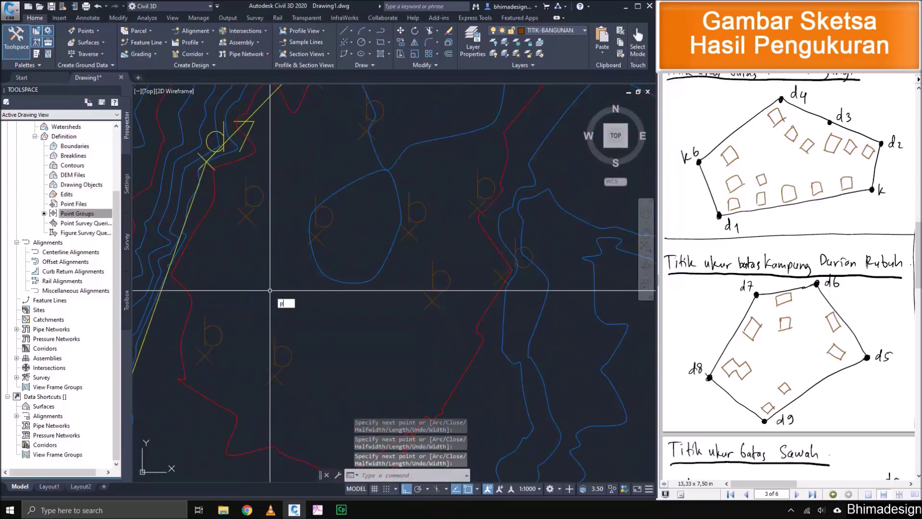
pyautogui.write('pl')
pyautogui.press('Return')
pyautogui.click(205, 355)
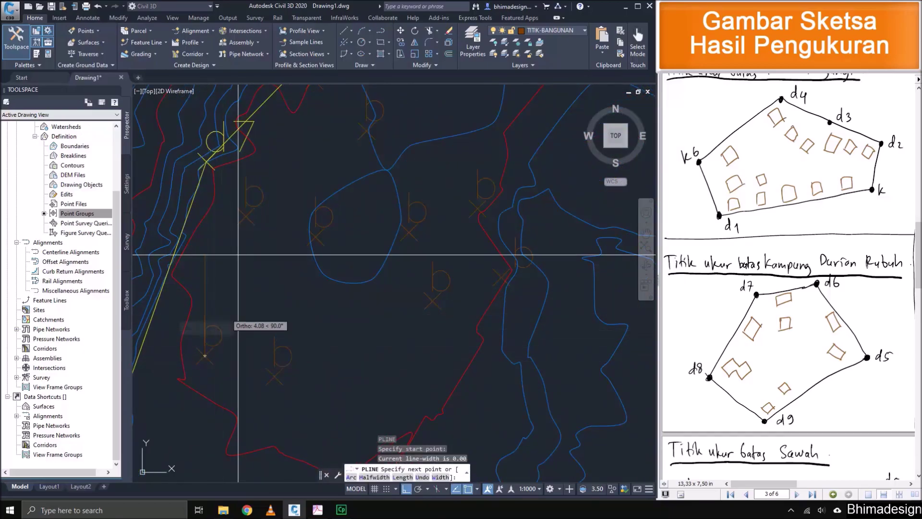
pyautogui.click(244, 217)
pyautogui.click(315, 236)
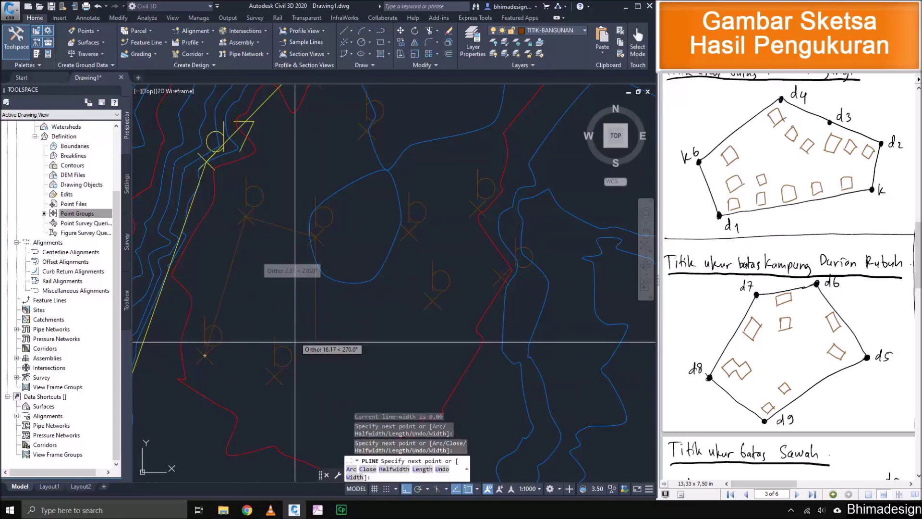
pyautogui.click(274, 377)
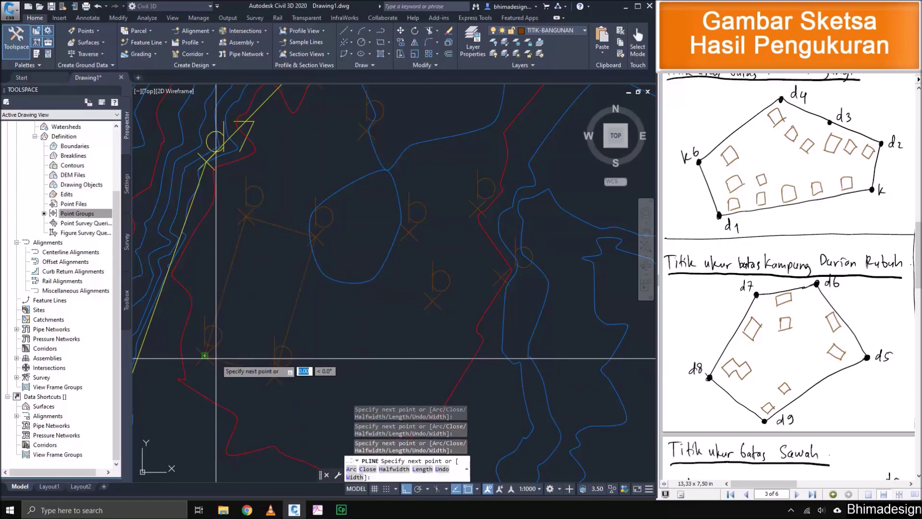
pyautogui.press('Return')
# Outline the house southwest of d5 with a polyline through its four b points.
pyautogui.moveTo(438, 254); pyautogui.dragTo(381, 317, button='middle')
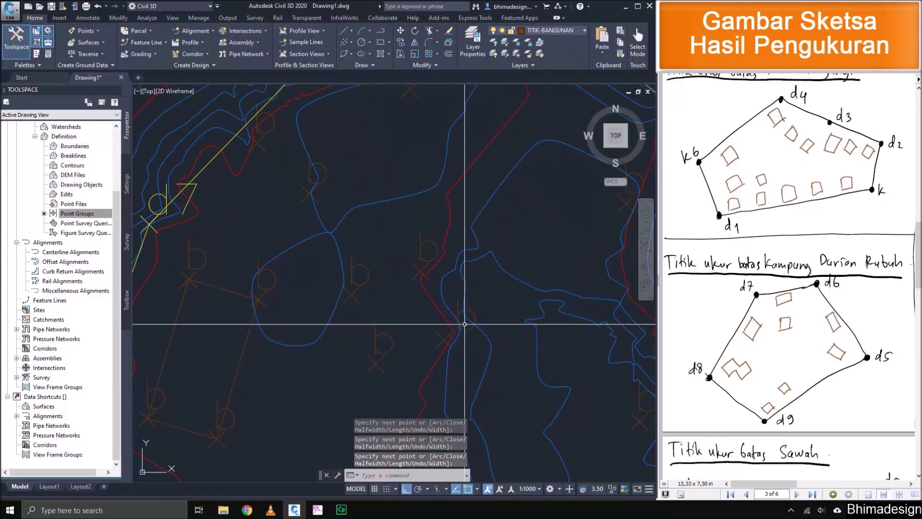
pyautogui.moveTo(310, 165); pyautogui.dragTo(336, 241, button='middle')
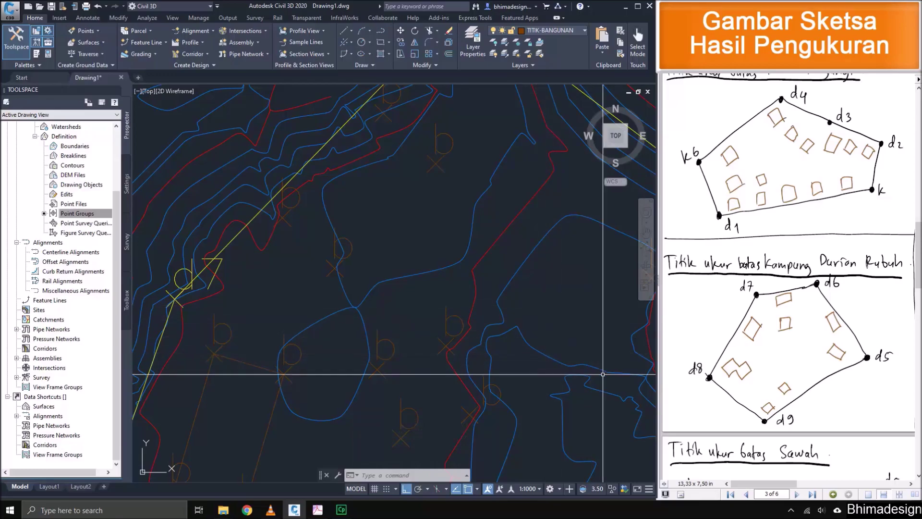
pyautogui.moveTo(448, 334)
pyautogui.mouseDown(button='middle')
pyautogui.moveTo(384, 152)
pyautogui.moveTo(411, 404)
pyautogui.moveTo(445, 258)
pyautogui.mouseUp(button='middle')
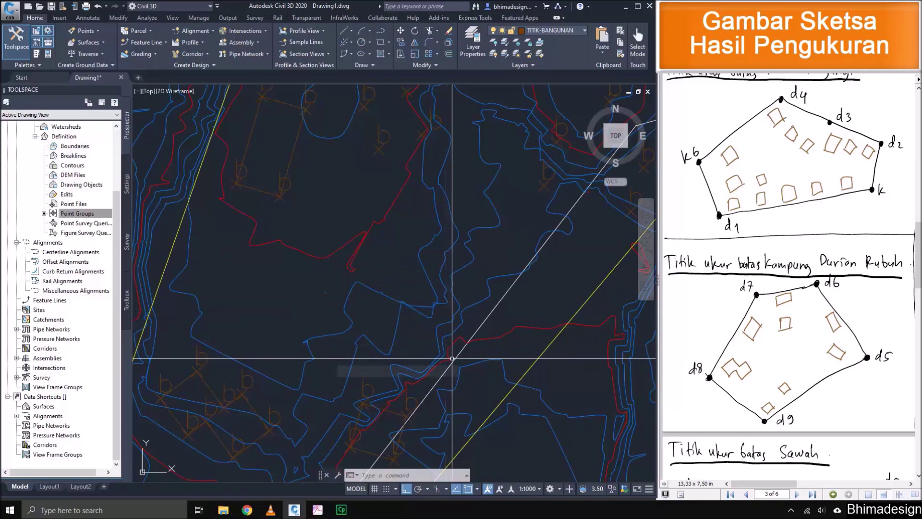
pyautogui.moveTo(451, 359); pyautogui.dragTo(422, 404, button='middle')
pyautogui.moveTo(539, 272); pyautogui.dragTo(451, 341, button='middle')
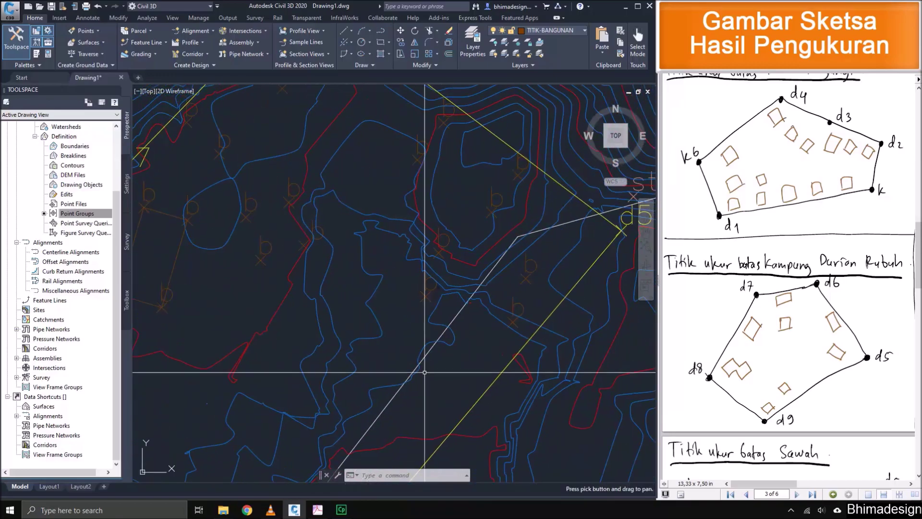
pyautogui.scroll(3, 441, 282)
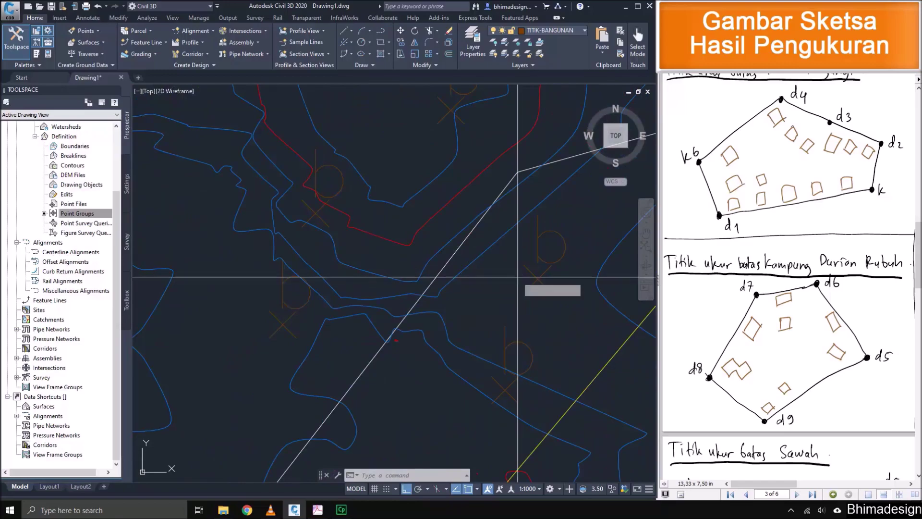
pyautogui.write('pl')
pyautogui.press('Return')
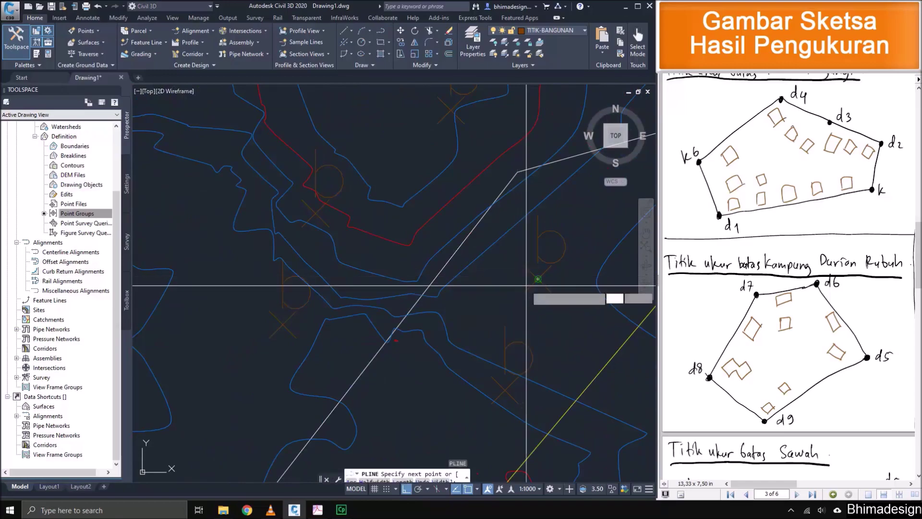
pyautogui.click(315, 213)
pyautogui.click(283, 323)
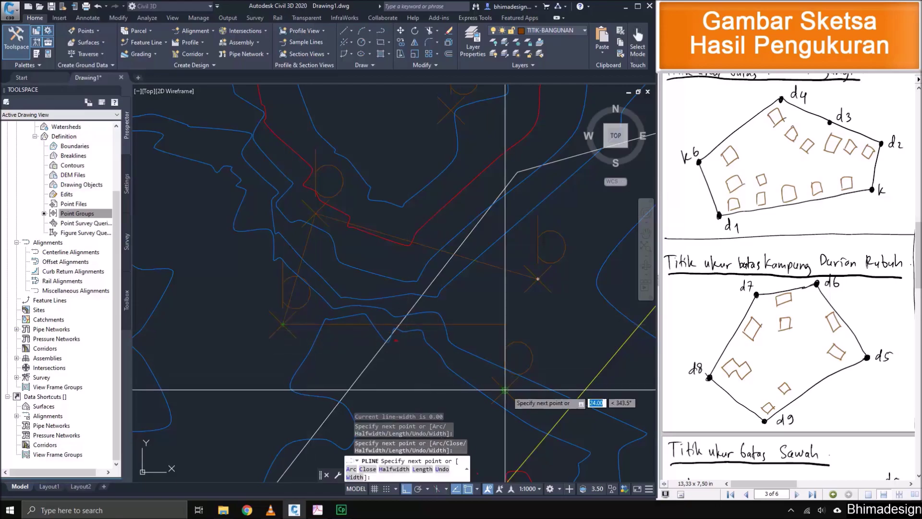
pyautogui.click(504, 390)
pyautogui.press('Return')
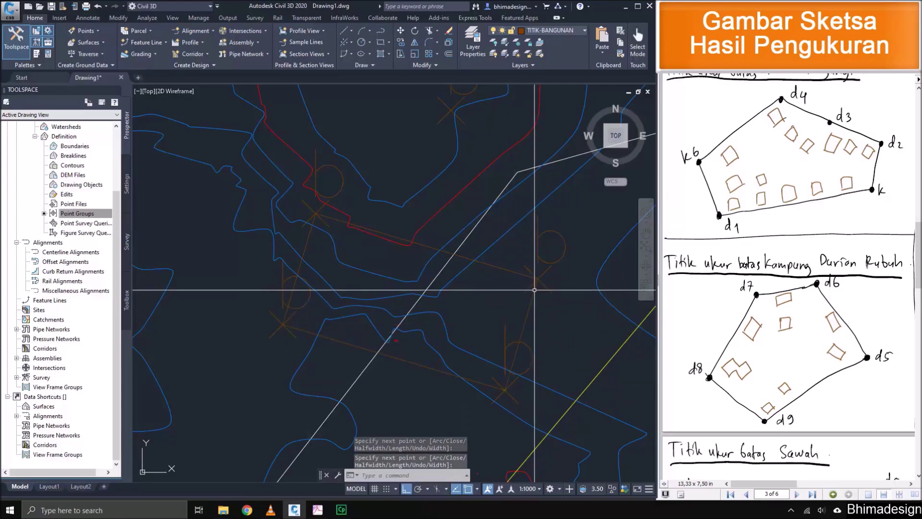
# Outline the house northwest of d5, beside the d5–d6 boundary, with a closed polyline through its four b points.
pyautogui.scroll(-3, 522, 342)
pyautogui.moveTo(513, 203); pyautogui.dragTo(503, 286, button='middle')
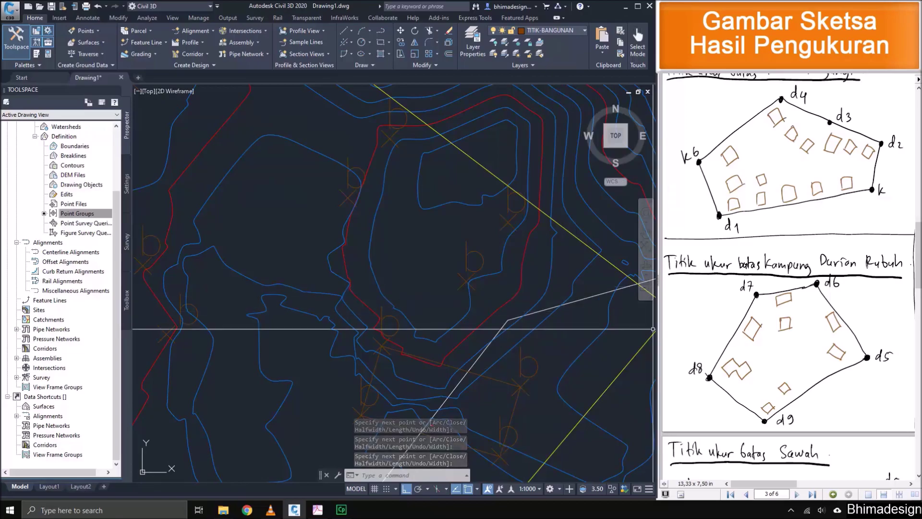
pyautogui.moveTo(415, 235); pyautogui.dragTo(424, 269, button='middle')
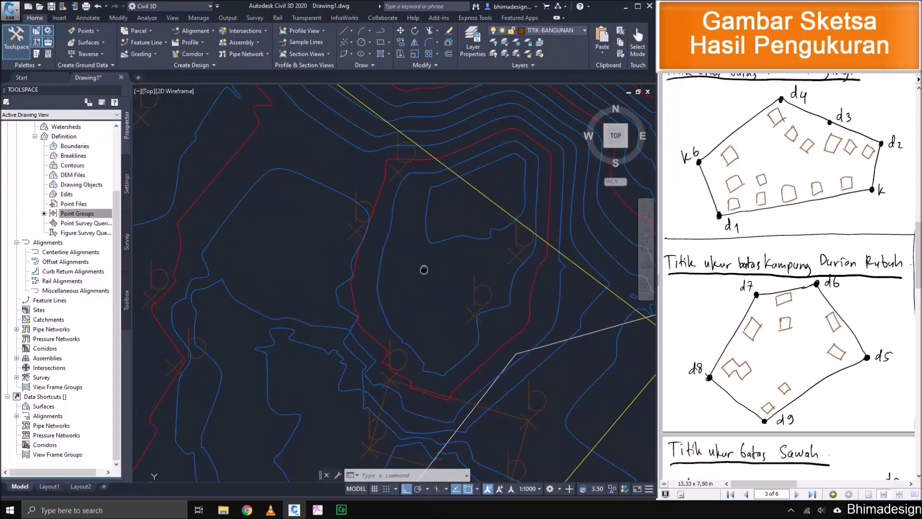
pyautogui.press('Return')
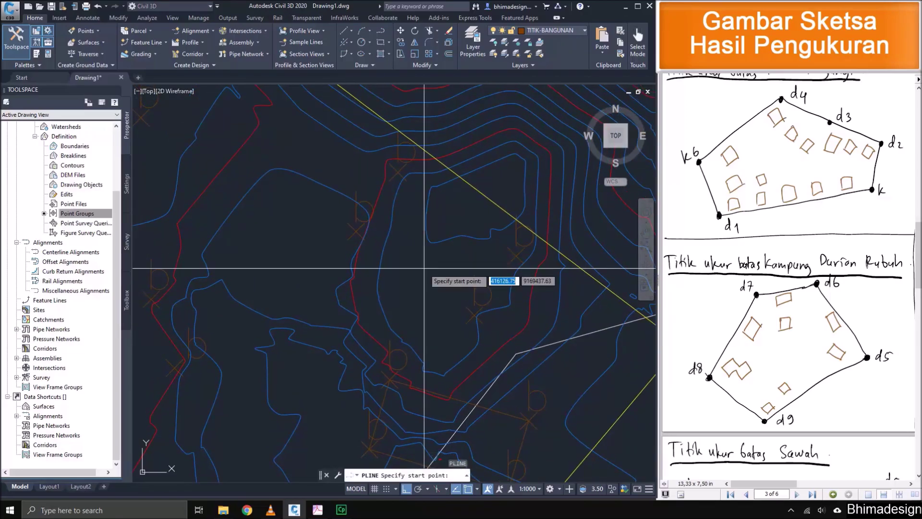
pyautogui.click(355, 231)
pyautogui.click(396, 171)
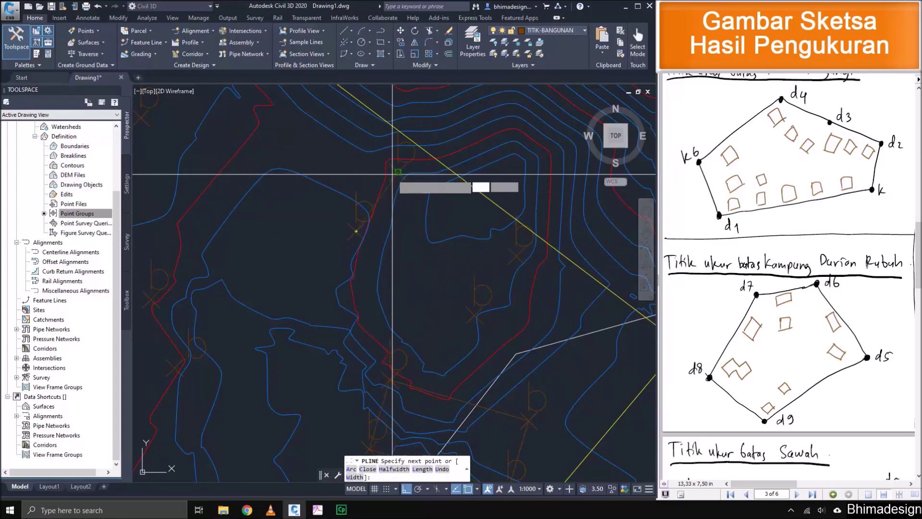
pyautogui.click(516, 256)
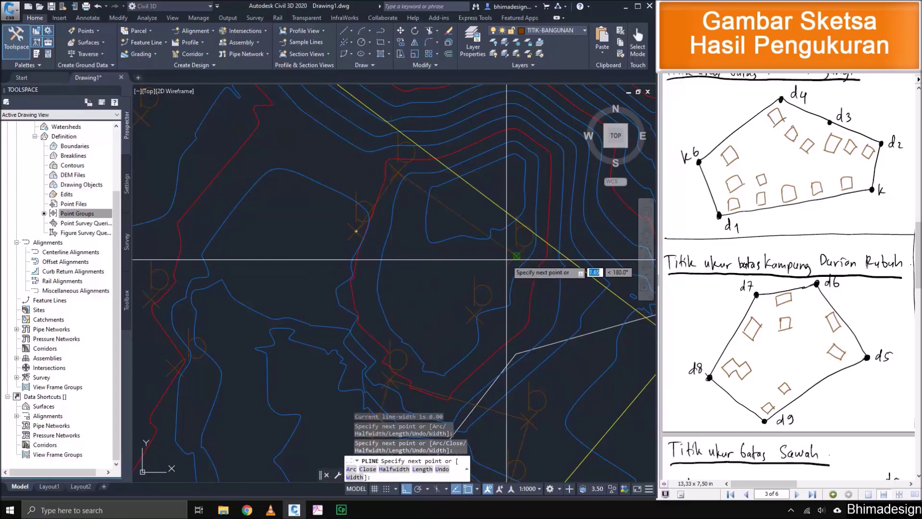
pyautogui.click(473, 315)
pyautogui.click(356, 231)
pyautogui.press('Return')
# Outline the small house directly east of the one below d7 with a polyline through its four b points.
pyautogui.moveTo(301, 285); pyautogui.dragTo(374, 202, button='middle')
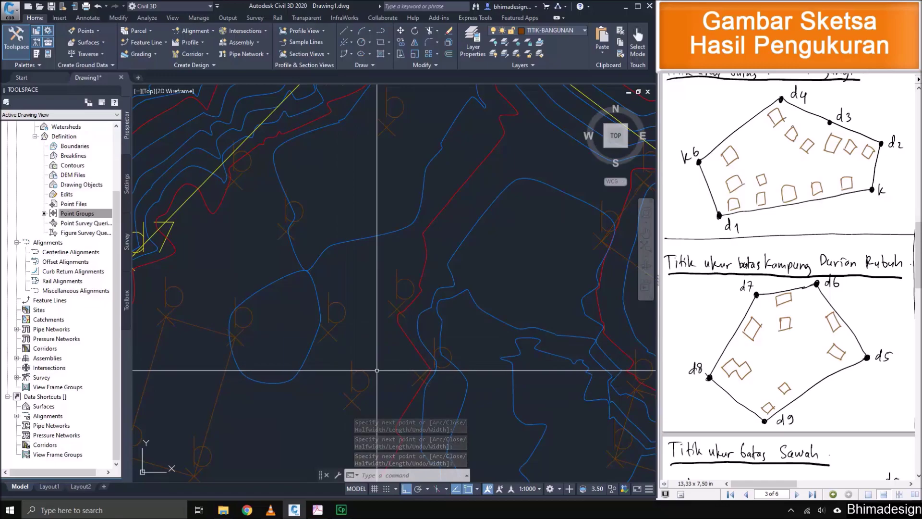
pyautogui.write('pl')
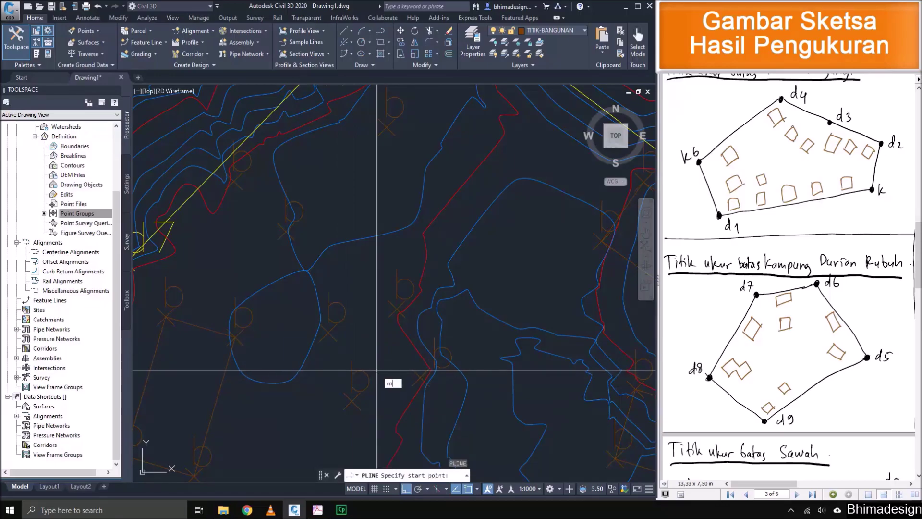
pyautogui.click(352, 400)
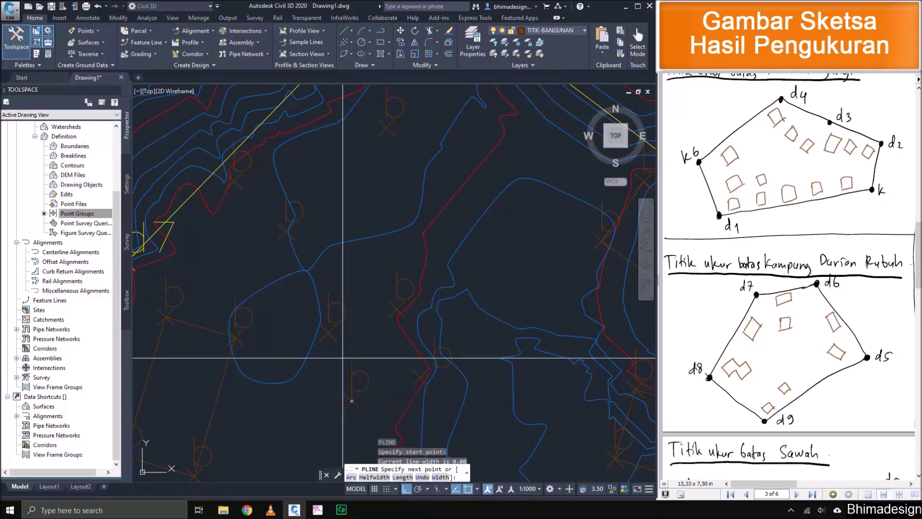
pyautogui.click(328, 332)
pyautogui.click(397, 310)
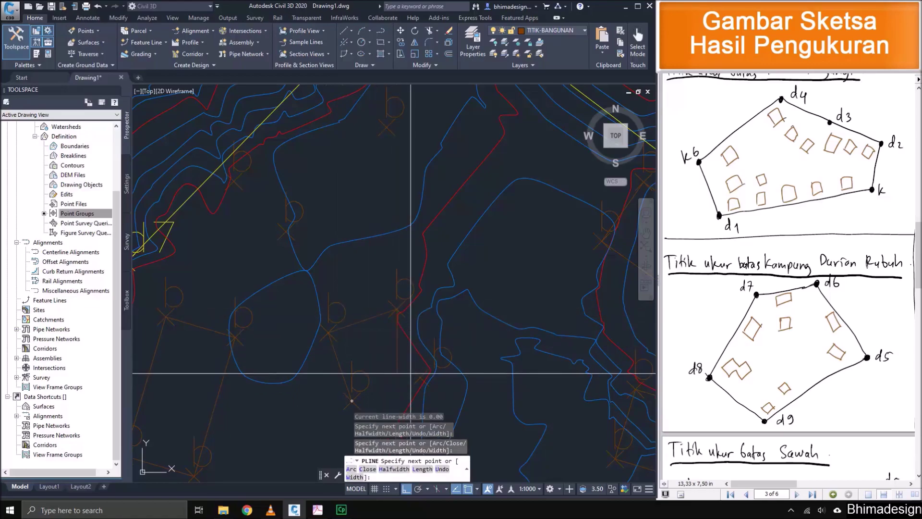
pyautogui.press('Return')
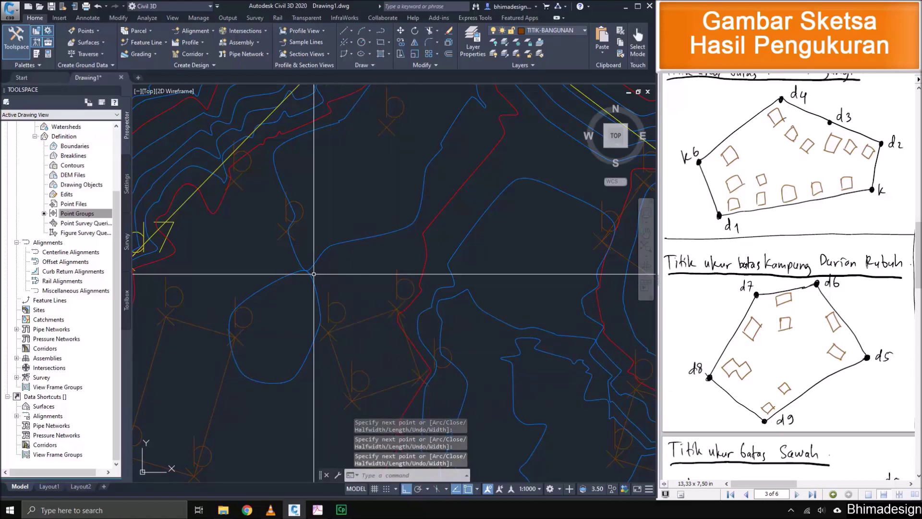
# Outline the house along the d7–d6 boundary with a polyline through its four b points.
pyautogui.moveTo(313, 275); pyautogui.dragTo(349, 373, button='middle')
pyautogui.press('Return')
pyautogui.click(271, 279)
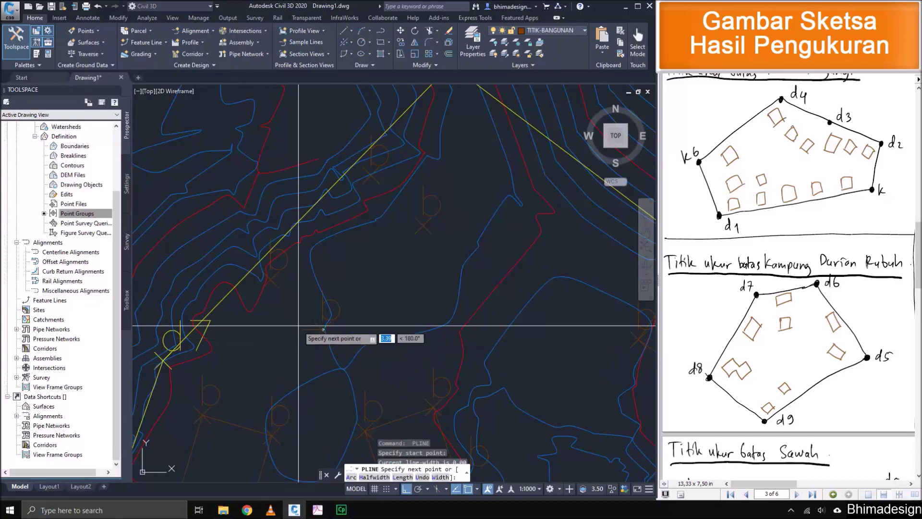
pyautogui.click(369, 178)
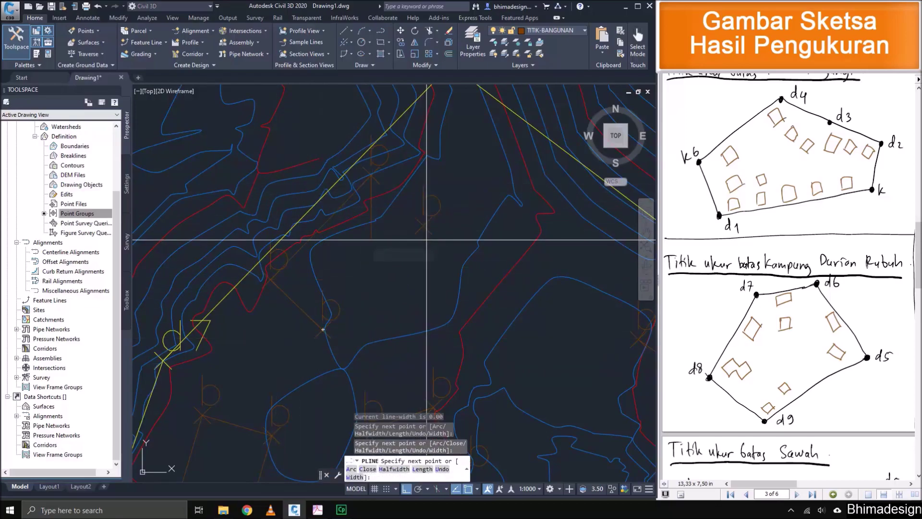
pyautogui.click(424, 226)
pyautogui.click(325, 338)
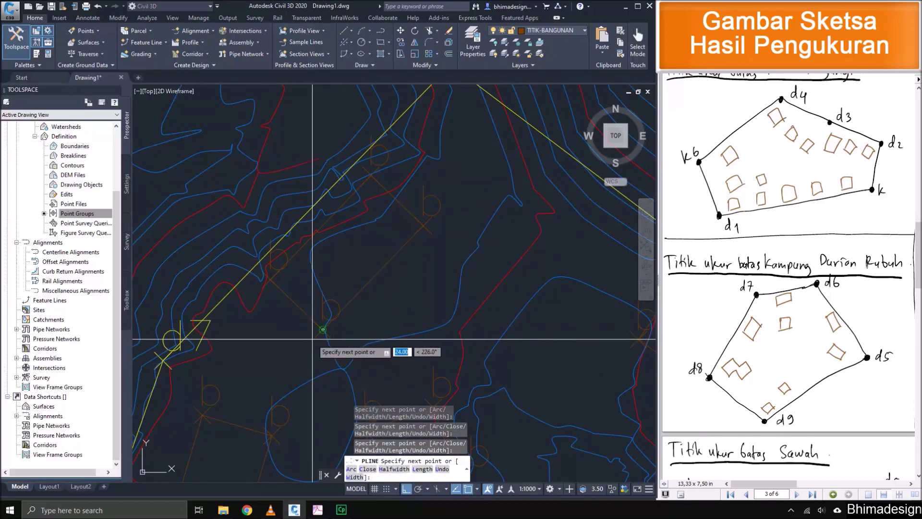
pyautogui.press('Return')
# Examine the field sketch of the Sawah boundary and locate its points d9, d5, sw1, sw2 and sw3 in the drawing.
pyautogui.scroll(-4, 278, 293)
pyautogui.scroll(-2, 341, 244)
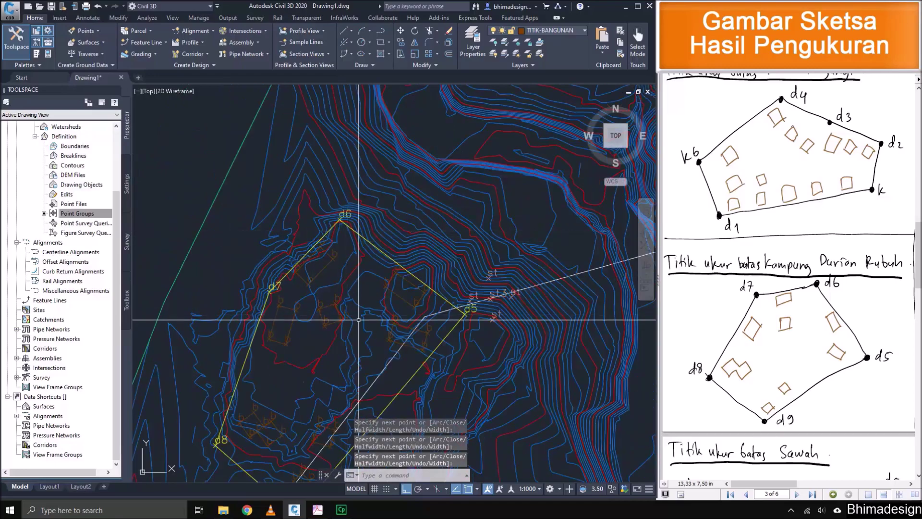
pyautogui.moveTo(368, 315); pyautogui.dragTo(361, 204, button='middle')
pyautogui.scroll(-5, 787, 279)
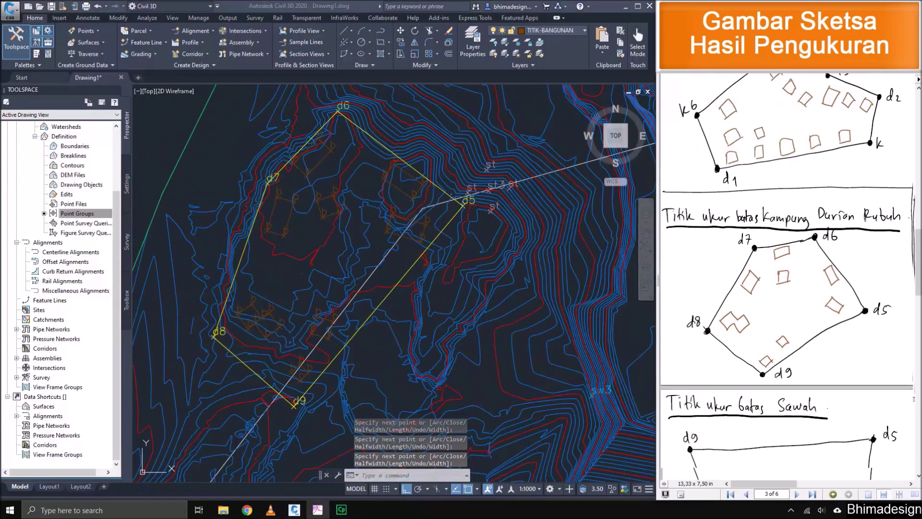
pyautogui.scroll(-2, 788, 278)
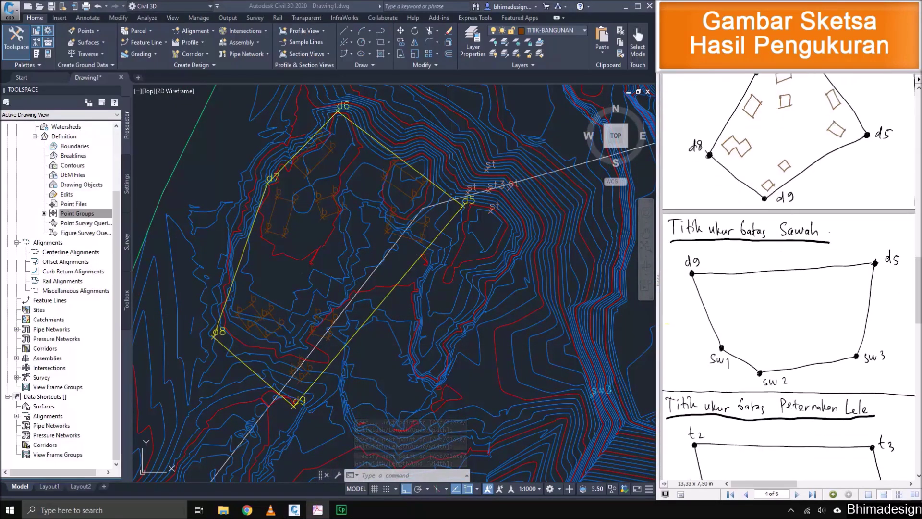
pyautogui.scroll(-3, 787, 278)
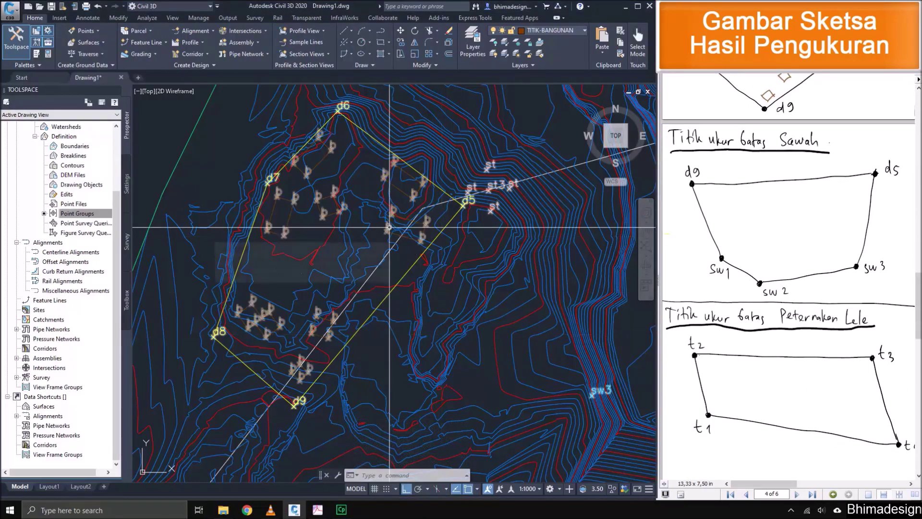
pyautogui.scroll(-3, 381, 278)
pyautogui.moveTo(412, 385); pyautogui.dragTo(428, 323, button='middle')
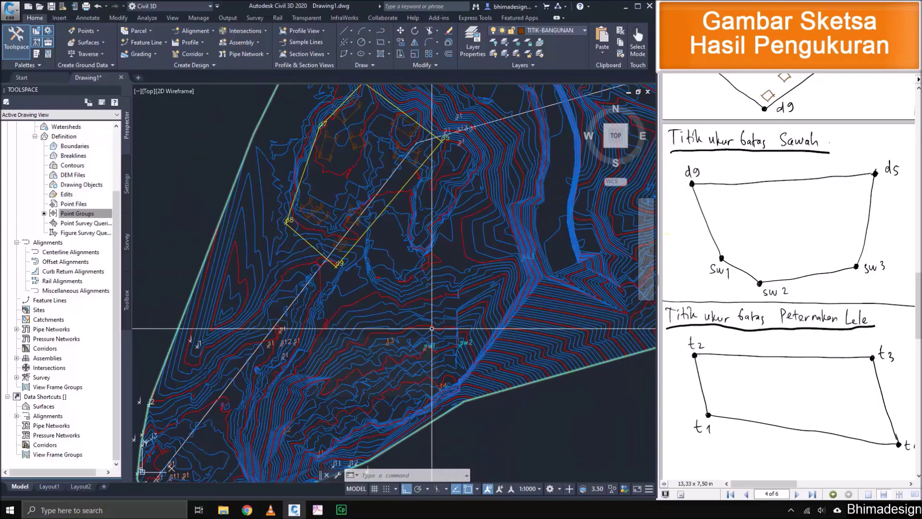
pyautogui.moveTo(334, 346)
pyautogui.mouseDown(button='middle')
pyautogui.moveTo(363, 301)
pyautogui.moveTo(360, 334)
pyautogui.mouseUp(button='middle')
pyautogui.scroll(2, 373, 240)
pyautogui.scroll(2, 373, 241)
pyautogui.moveTo(359, 258); pyautogui.dragTo(315, 332, button='middle')
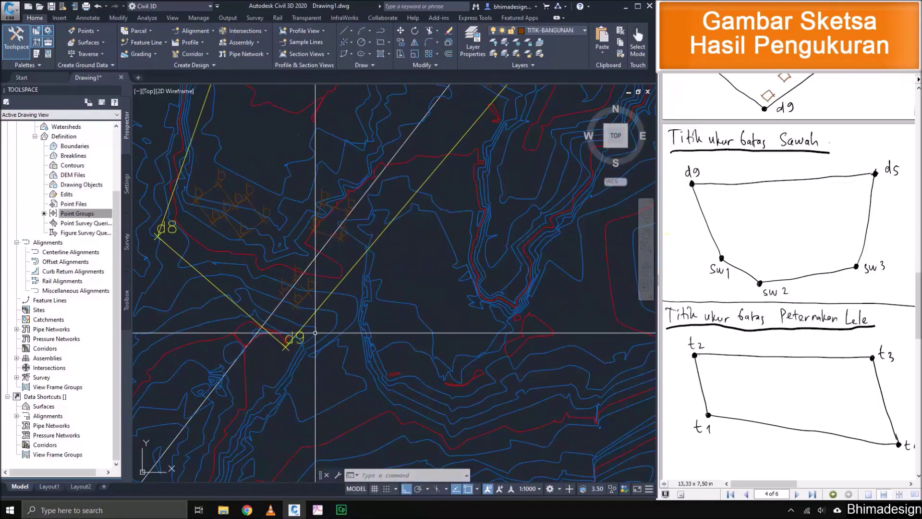
pyautogui.moveTo(424, 235); pyautogui.dragTo(391, 298, button='middle')
pyautogui.scroll(-2, 485, 109)
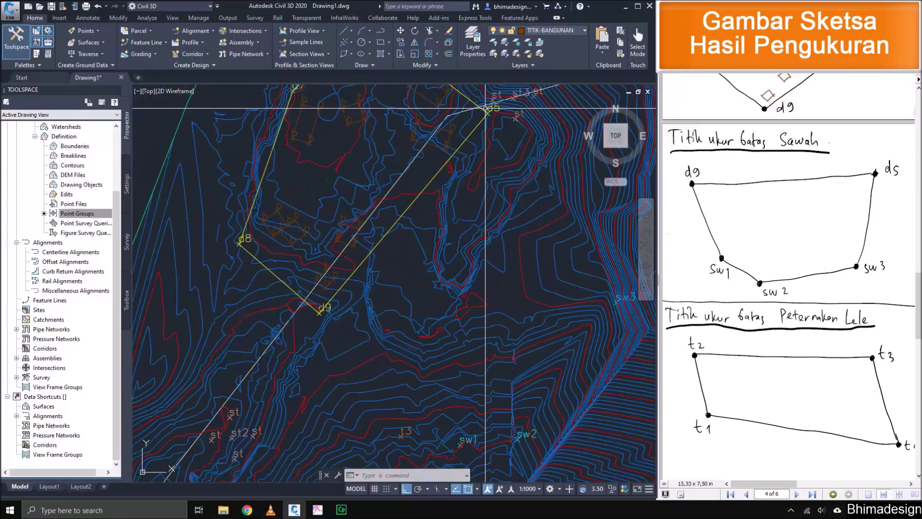
# Make TITIK-BTS-SAWAH the current layer and start a polyline for the Sawah boundary at point d9.
pyautogui.click(552, 30)
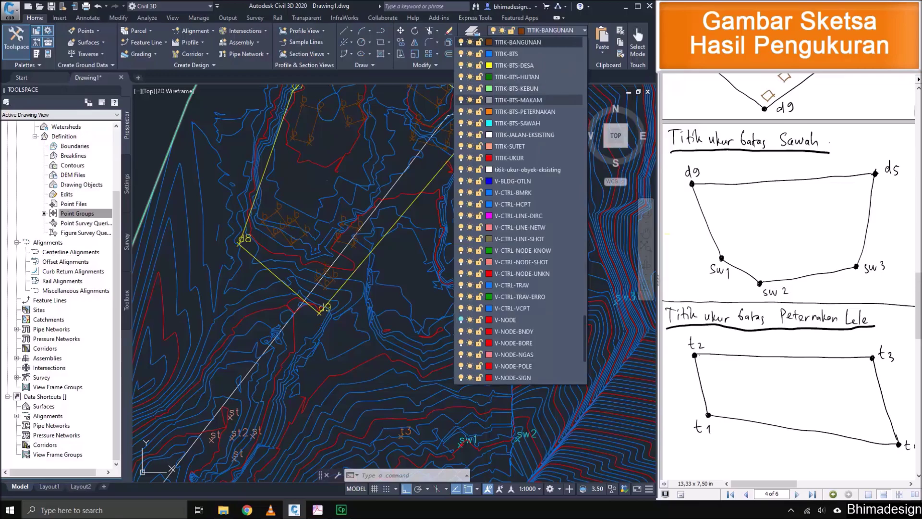
pyautogui.click(517, 123)
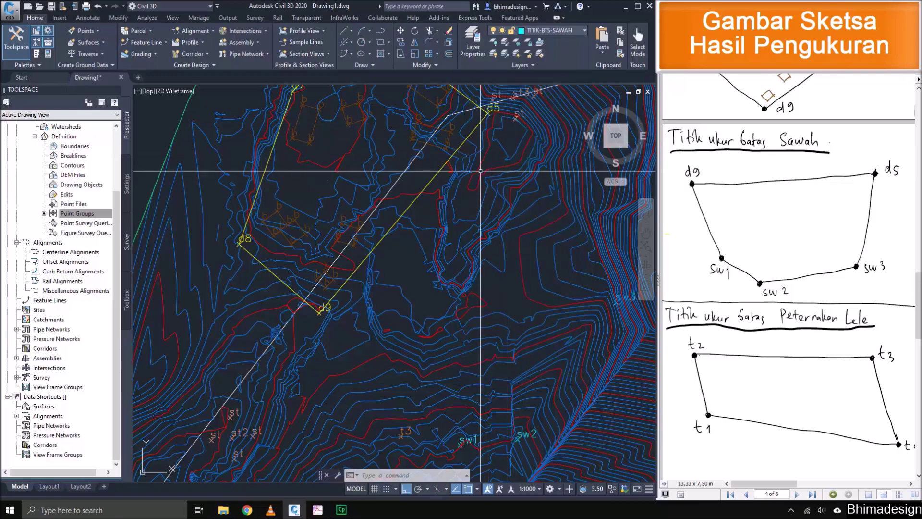
pyautogui.write('l')
pyautogui.press('Return')
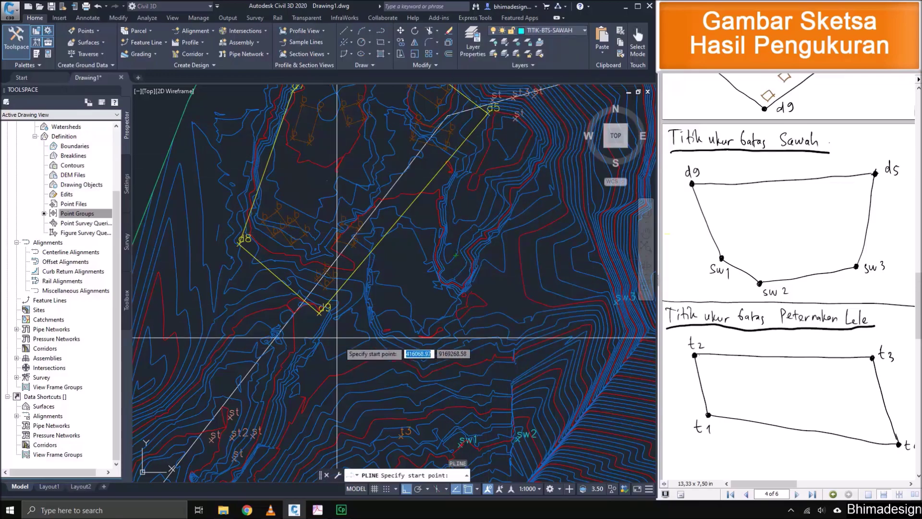
pyautogui.scroll(2, 321, 320)
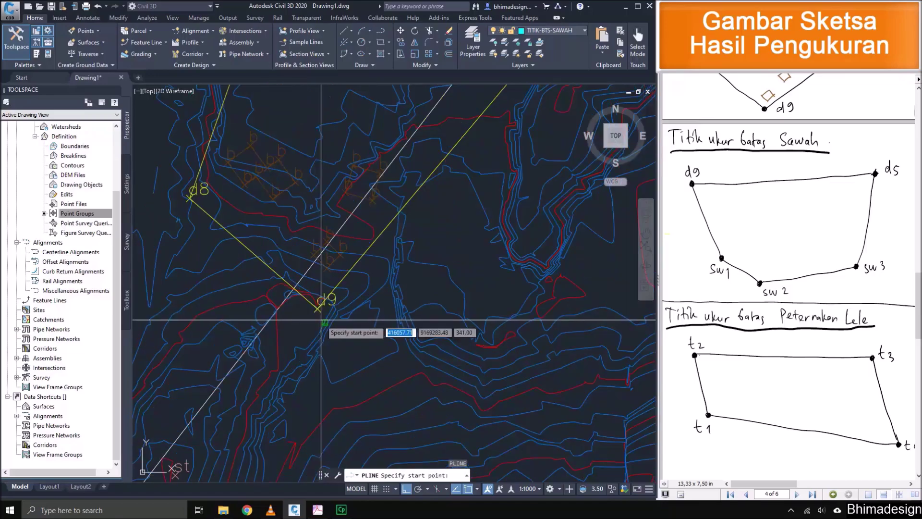
# Start the rice-field (Sawah) boundary polyline at point d9 and run it through d5 to sw3.
pyautogui.click(321, 320)
pyautogui.scroll(-2, 320, 312)
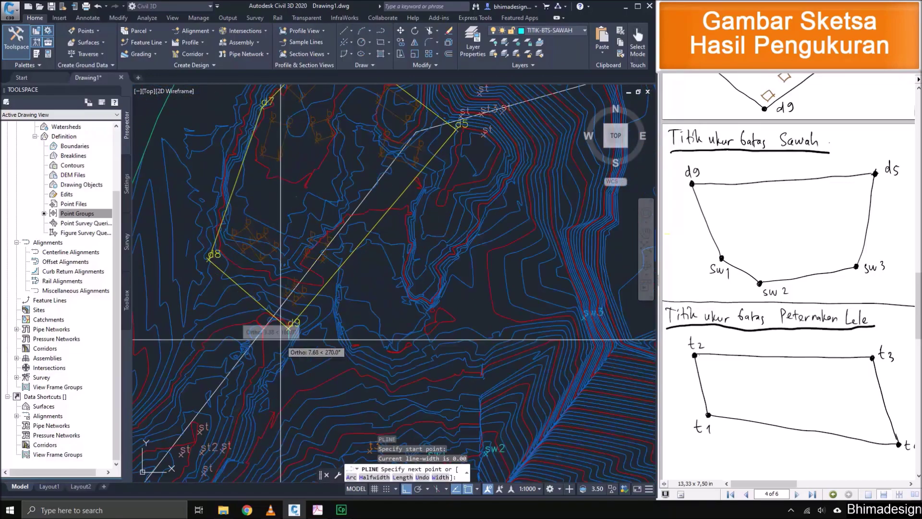
pyautogui.scroll(6, 485, 117)
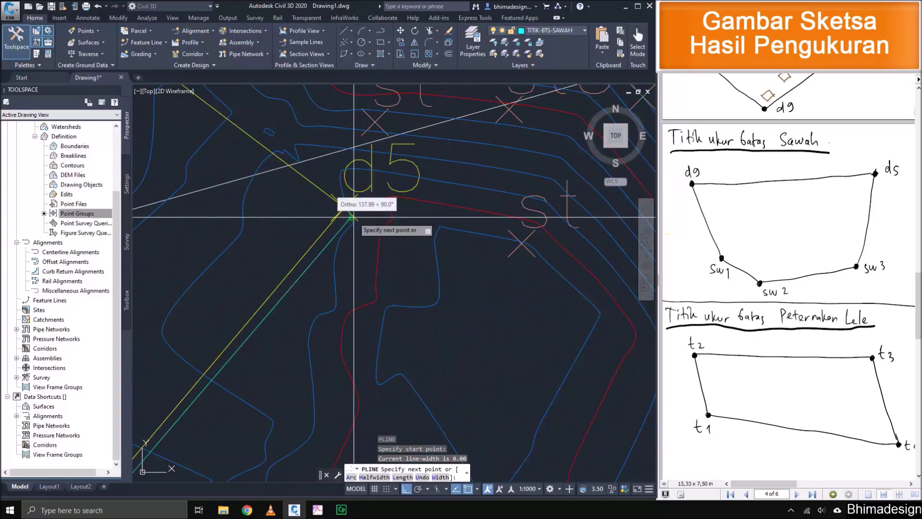
pyautogui.click(335, 217)
pyautogui.scroll(-5, 336, 216)
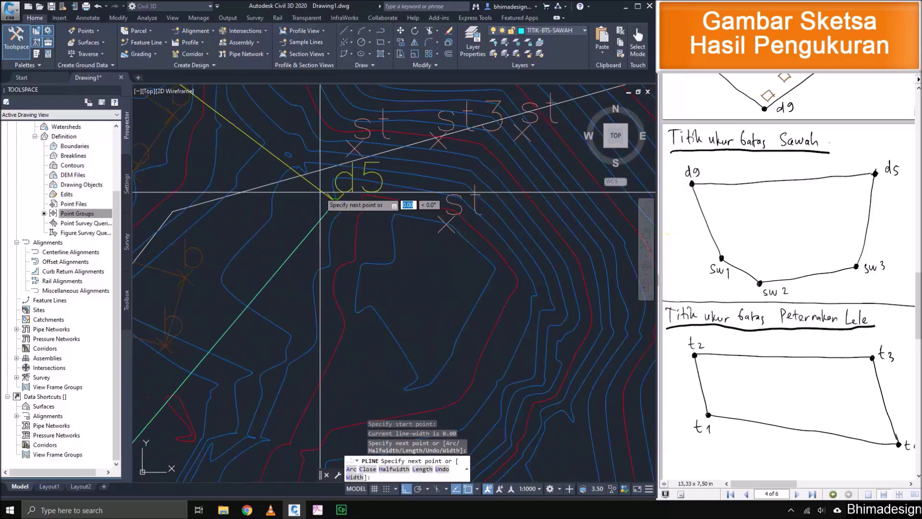
pyautogui.scroll(-2, 418, 268)
pyautogui.scroll(7, 413, 249)
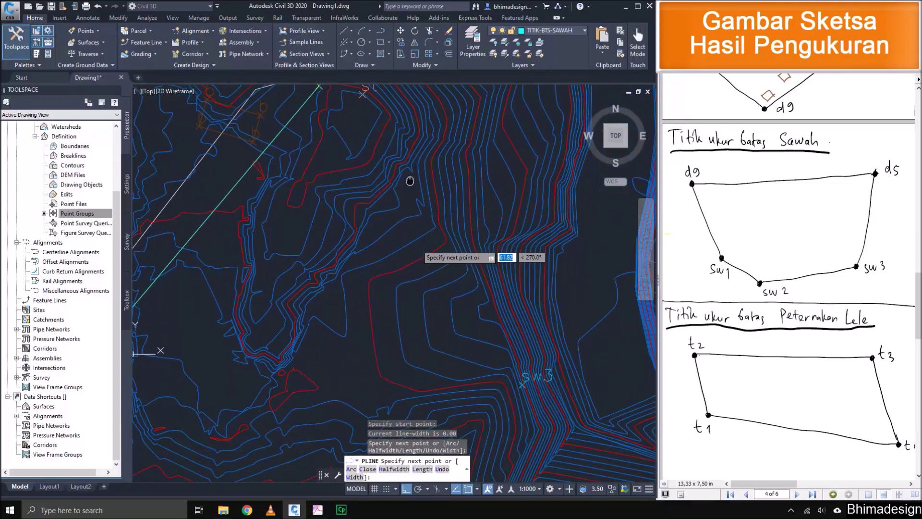
pyautogui.scroll(5, 480, 375)
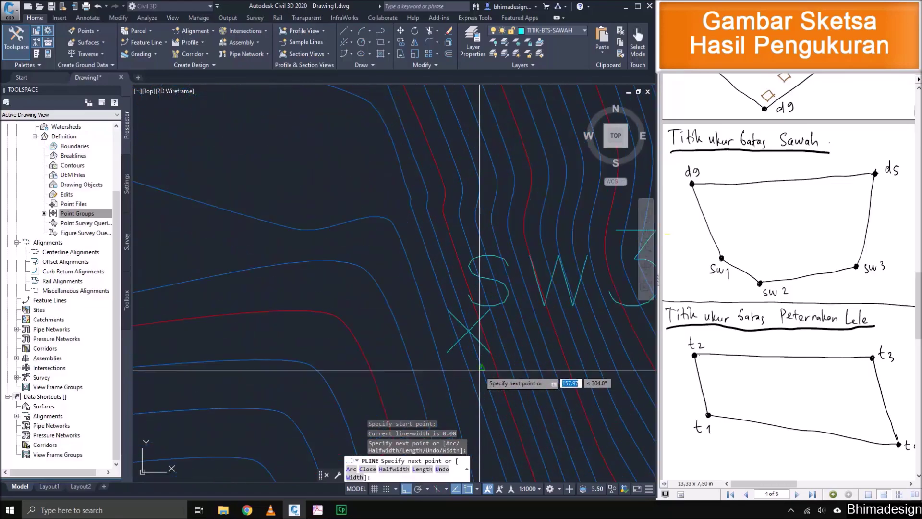
pyautogui.click(459, 327)
pyautogui.scroll(-6, 468, 288)
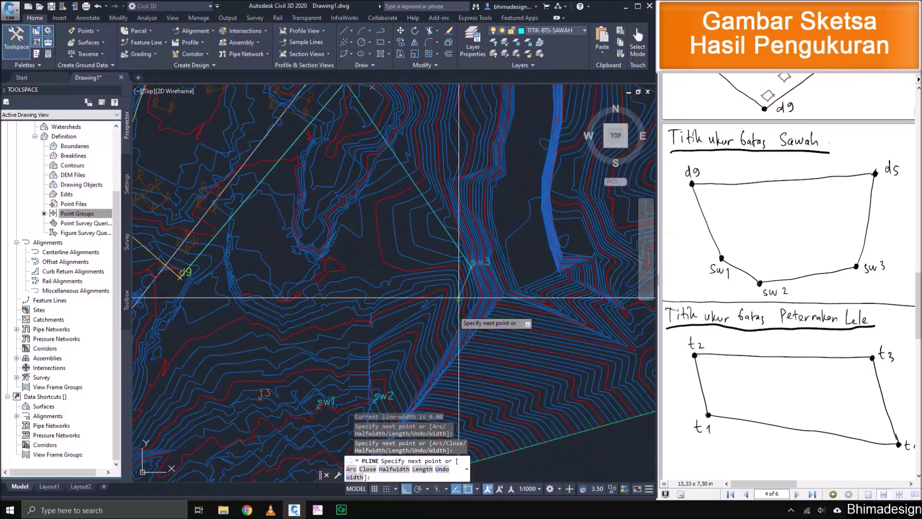
# Continue the Sawah boundary polyline through sw2 and sw1, and finish it back at d9.
pyautogui.scroll(8, 373, 398)
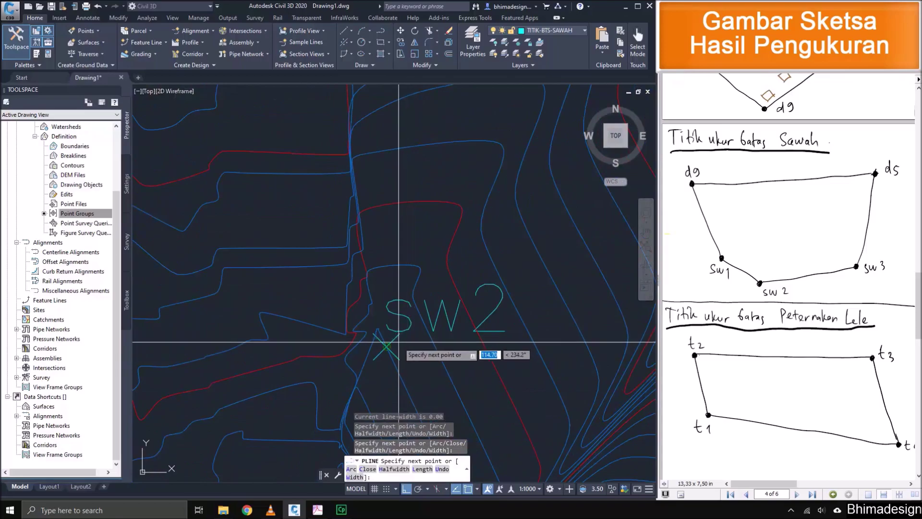
pyautogui.scroll(-6, 477, 344)
pyautogui.scroll(7, 315, 351)
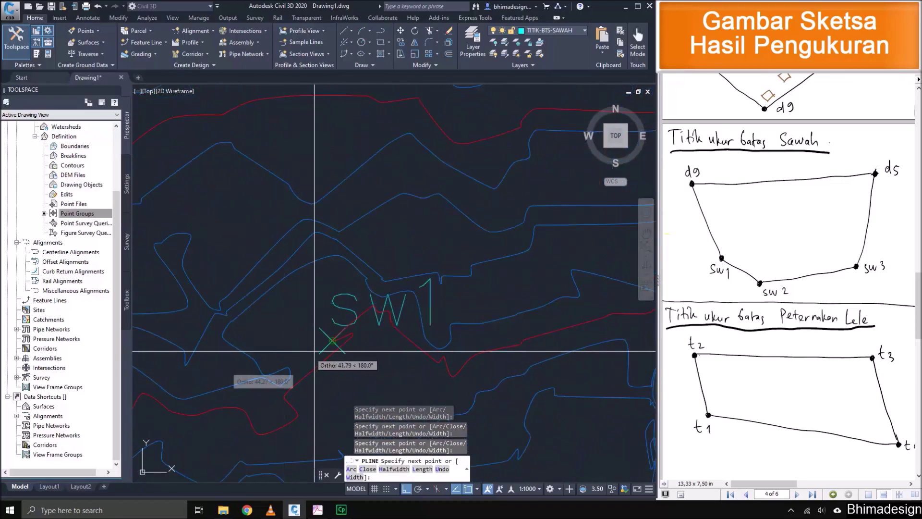
pyautogui.scroll(-5, 458, 350)
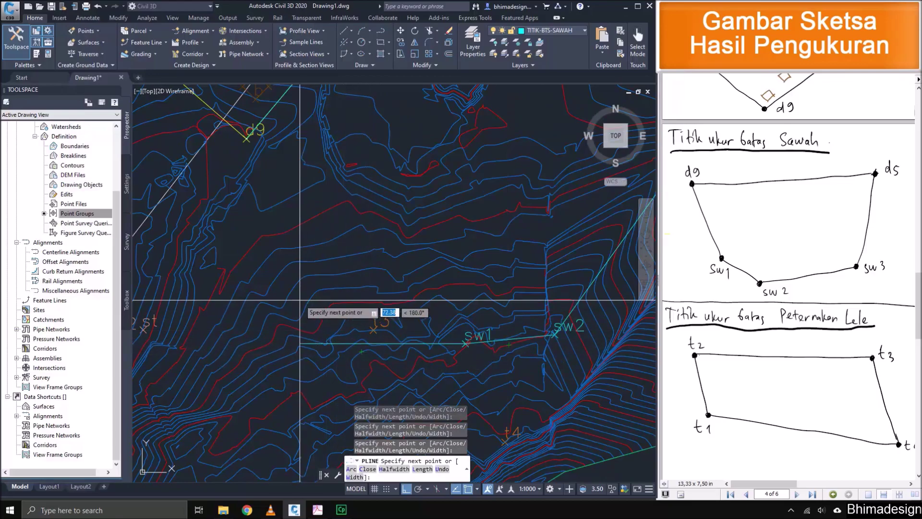
pyautogui.click(249, 139)
pyautogui.scroll(4, 247, 140)
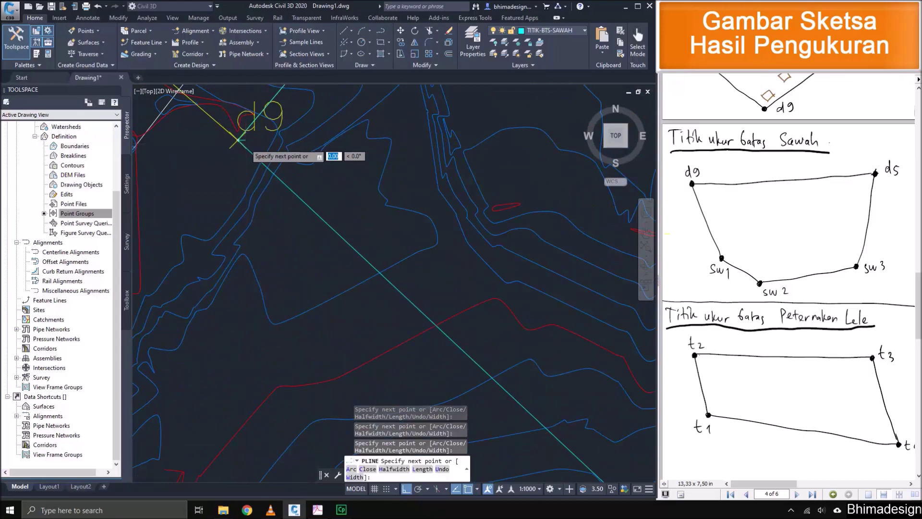
pyautogui.scroll(-4, 239, 140)
pyautogui.press('Return')
pyautogui.scroll(-2, 379, 312)
pyautogui.moveTo(386, 308); pyautogui.dragTo(360, 347, button='middle')
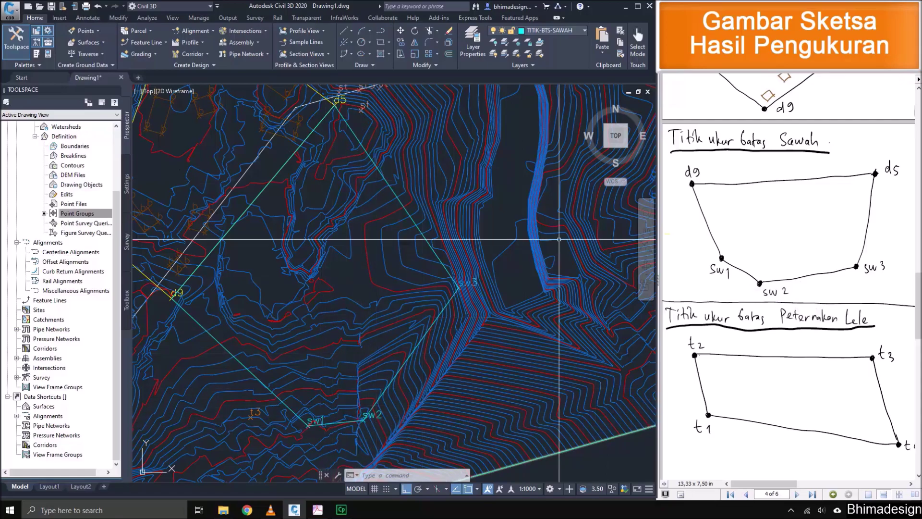
# Check the site plan sketch and the Peternakan Lele boundary sketch against points t1 to t4 in the drawing.
pyautogui.scroll(-3, 446, 228)
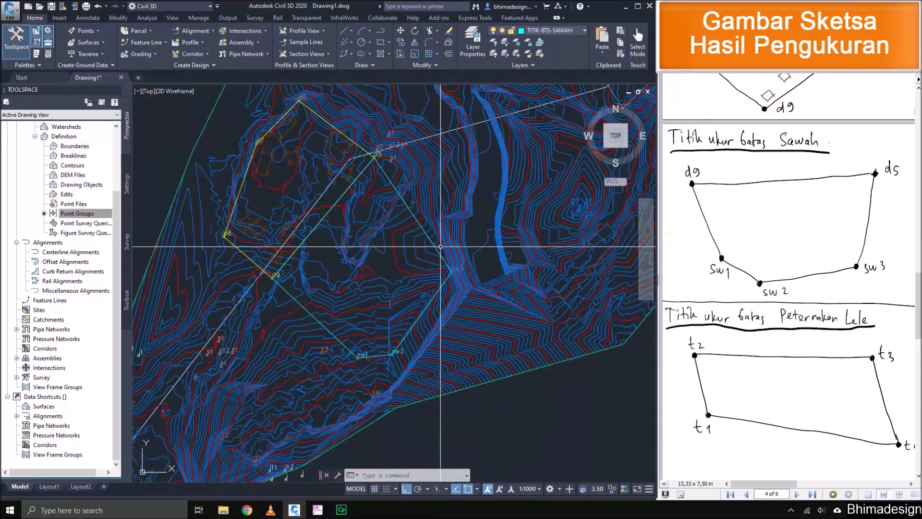
pyautogui.moveTo(269, 345); pyautogui.dragTo(346, 322, button='middle')
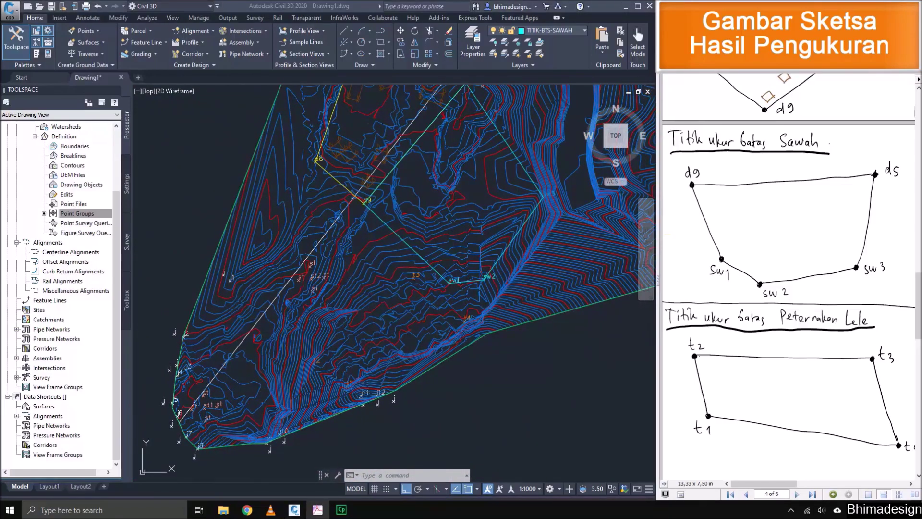
pyautogui.scroll(-1, 787, 264)
pyautogui.scroll(-1, 787, 264)
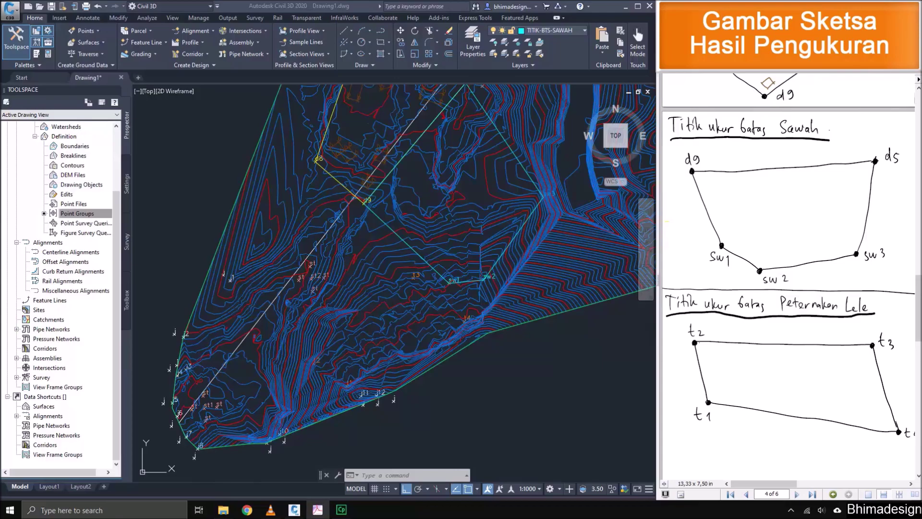
pyautogui.moveTo(918, 308); pyautogui.dragTo(918, 125)
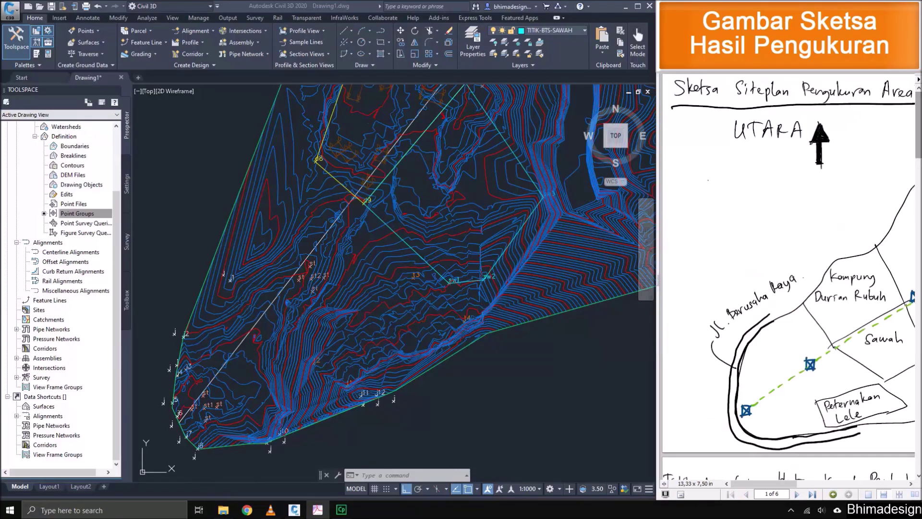
pyautogui.moveTo(841, 259); pyautogui.dragTo(783, 216)
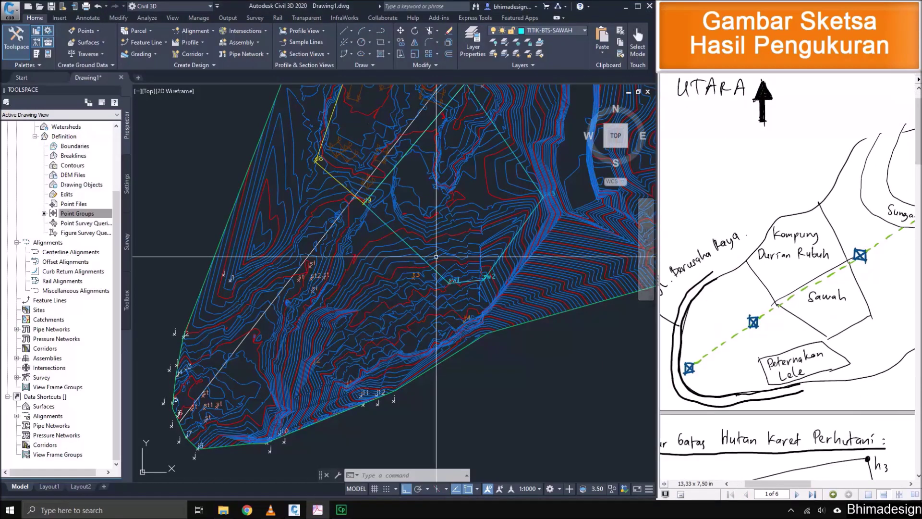
pyautogui.scroll(2, 387, 347)
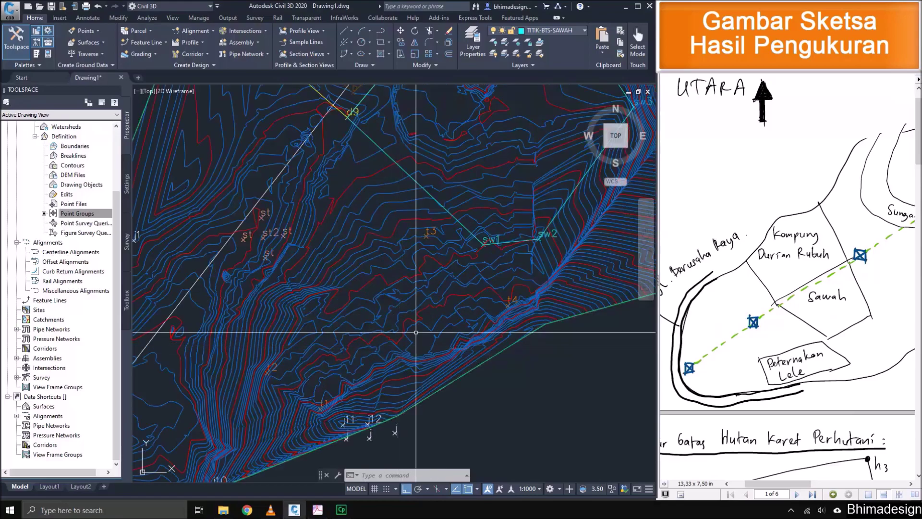
pyautogui.moveTo(918, 131); pyautogui.dragTo(918, 307)
pyautogui.moveTo(787, 336); pyautogui.dragTo(835, 266)
pyautogui.click(410, 293)
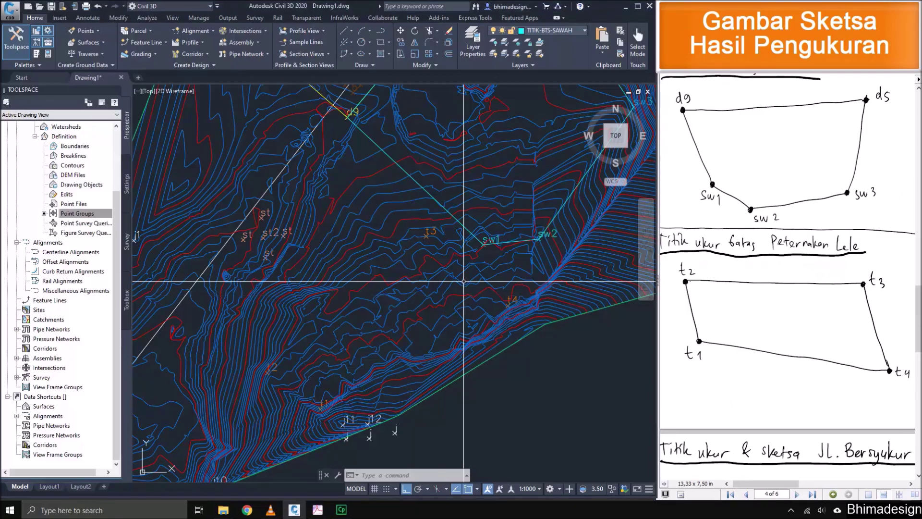
pyautogui.scroll(2, 464, 290)
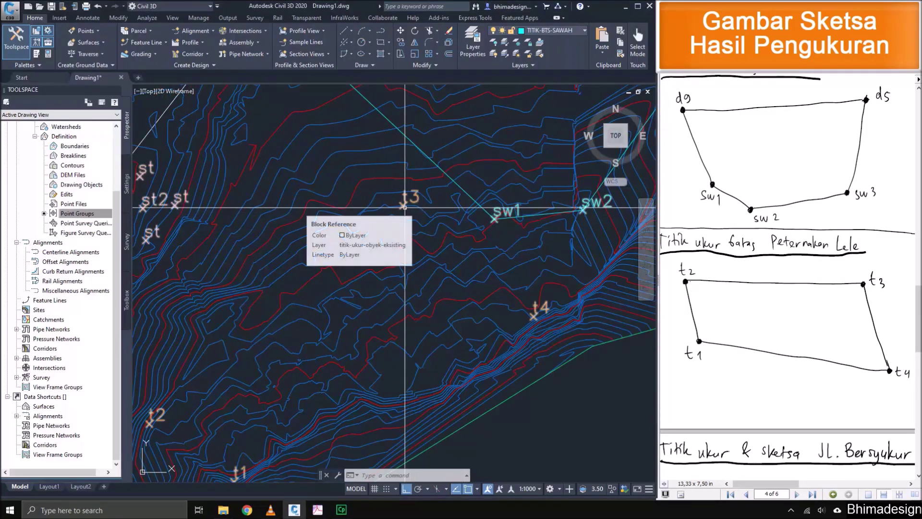
pyautogui.moveTo(338, 442); pyautogui.dragTo(401, 384, button='middle')
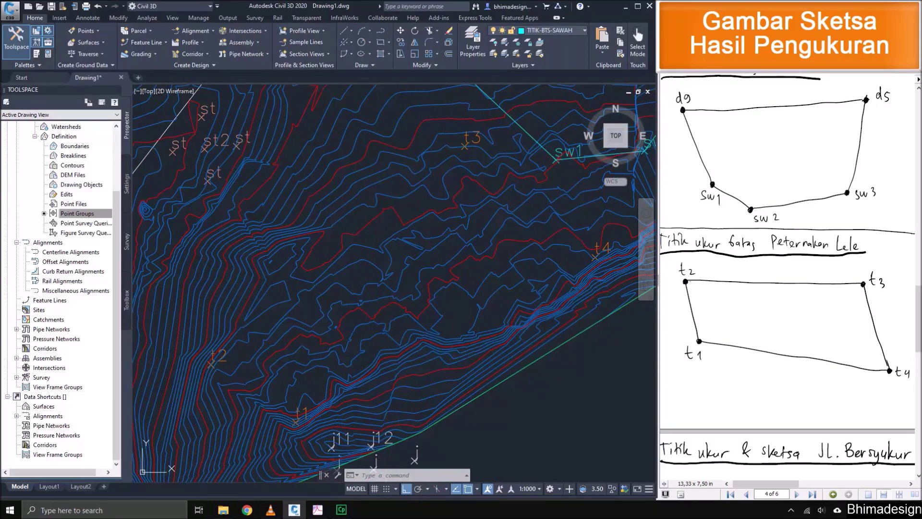
# Make TITIK-BTS-PETERNAKAN the current layer.
pyautogui.click(553, 30)
pyautogui.scroll(1, 521, 206)
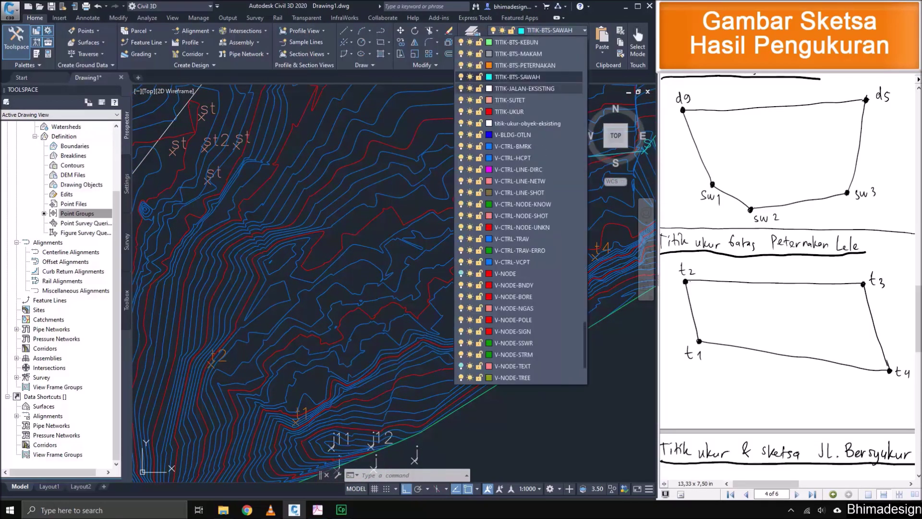
pyautogui.scroll(1, 521, 64)
pyautogui.scroll(1, 521, 81)
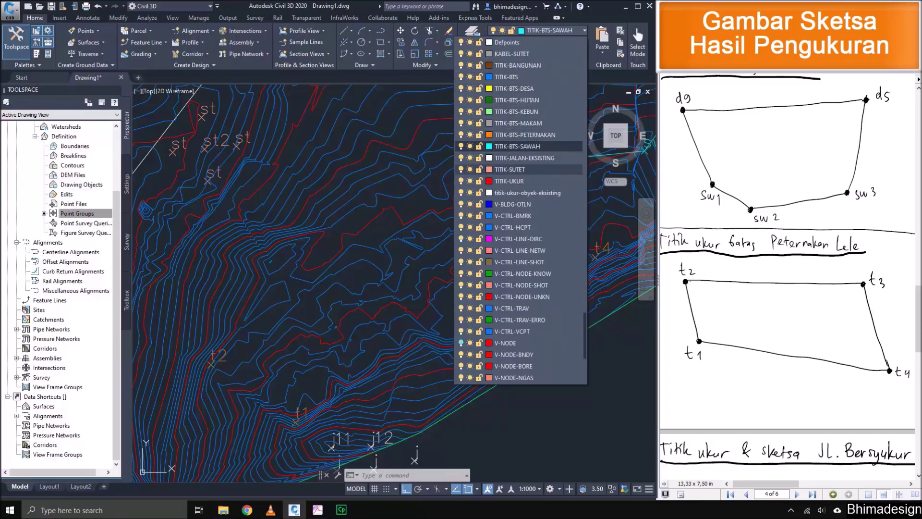
pyautogui.click(518, 146)
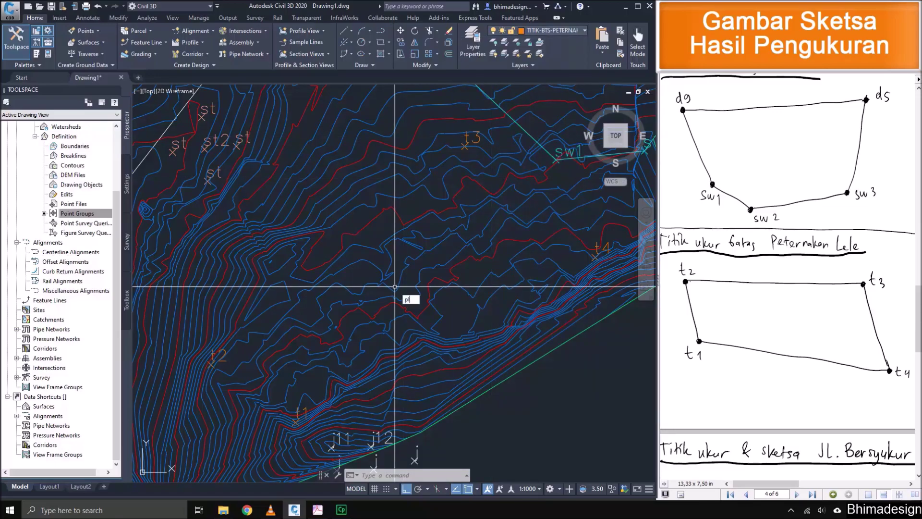
# Start the Peternakan Lele boundary polyline at point t1 and run it through t2 to t3.
pyautogui.write('pl')
pyautogui.press('Return')
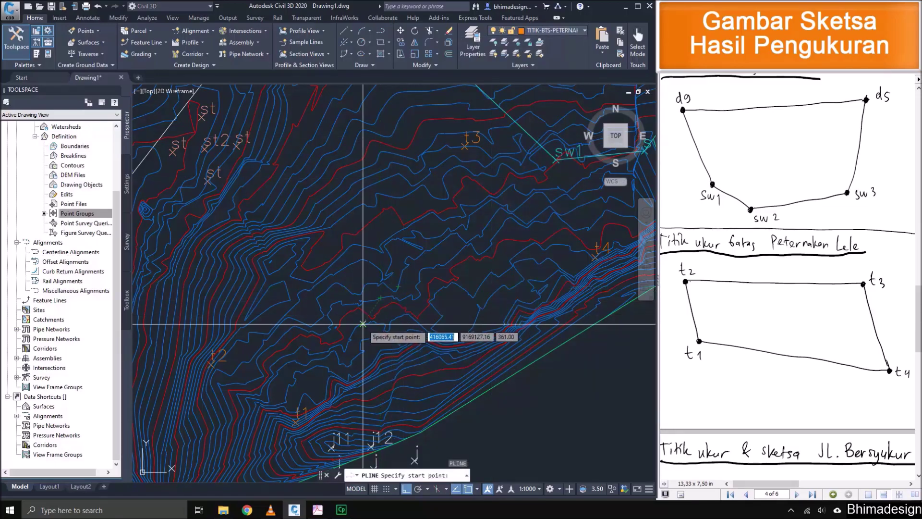
pyautogui.scroll(10, 330, 412)
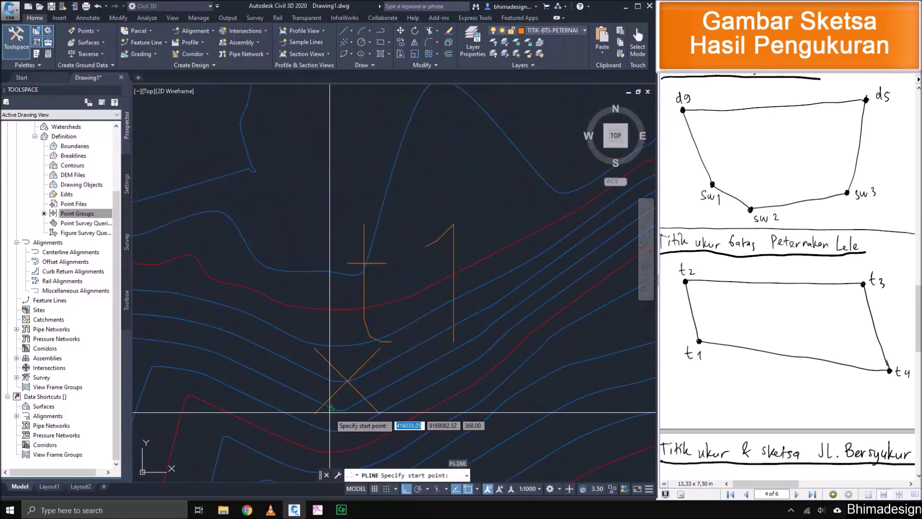
pyautogui.click(330, 405)
pyautogui.scroll(-5, 329, 399)
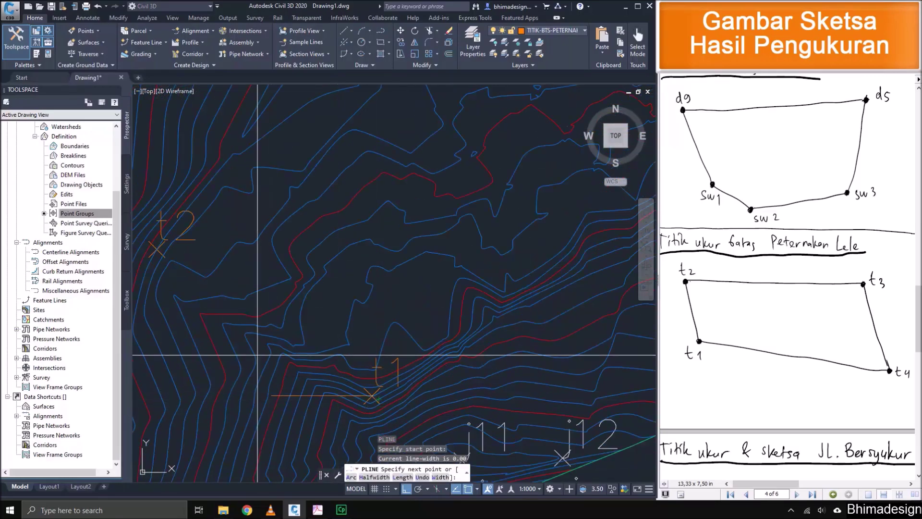
pyautogui.scroll(4, 192, 266)
pyautogui.moveTo(146, 247); pyautogui.dragTo(276, 298, button='middle')
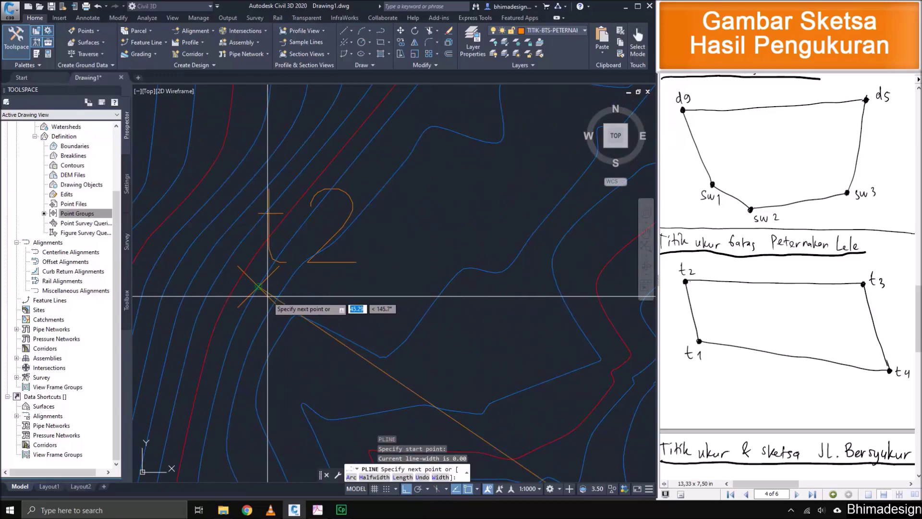
pyautogui.click(268, 296)
pyautogui.scroll(-5, 267, 296)
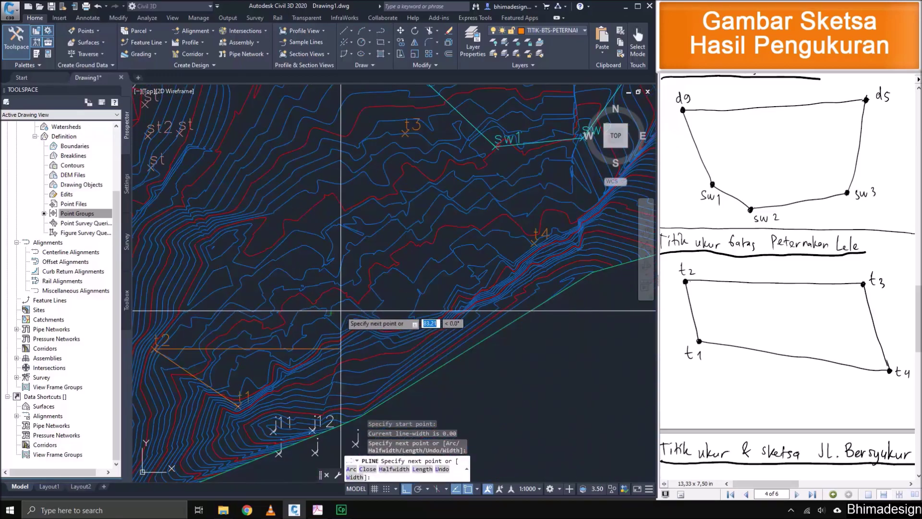
pyautogui.scroll(2, 403, 137)
pyautogui.click(406, 130)
pyautogui.scroll(-3, 405, 131)
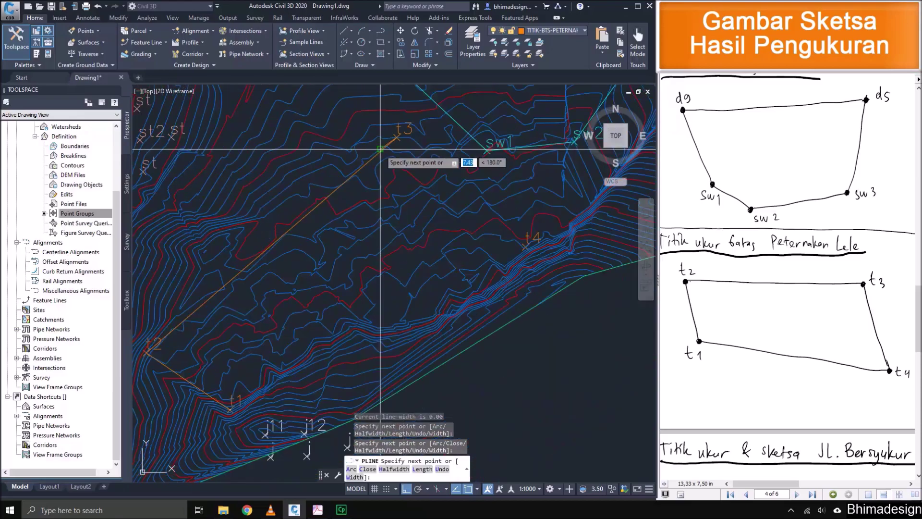
# Continue the Peternakan Lele boundary polyline to t4 and finish it back at t1.
pyautogui.scroll(3, 504, 212)
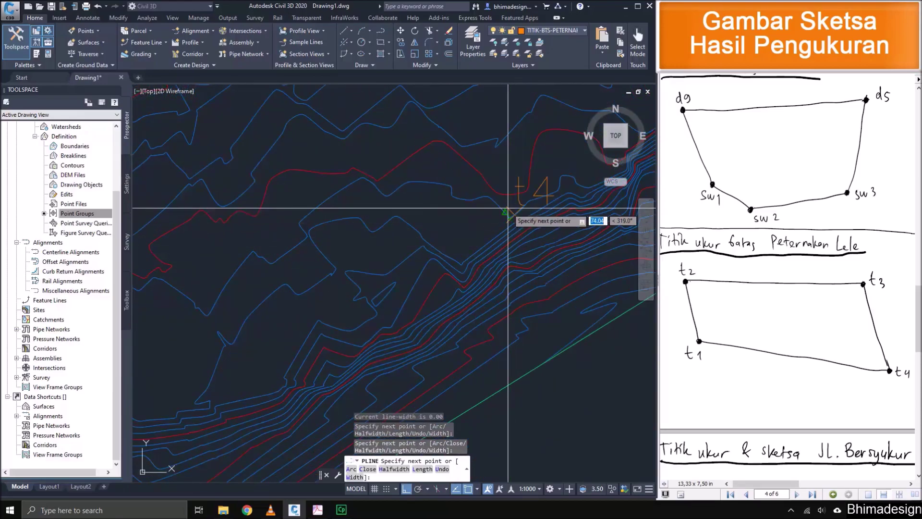
pyautogui.scroll(2, 509, 211)
pyautogui.click(512, 219)
pyautogui.scroll(-3, 500, 192)
pyautogui.scroll(4, 235, 365)
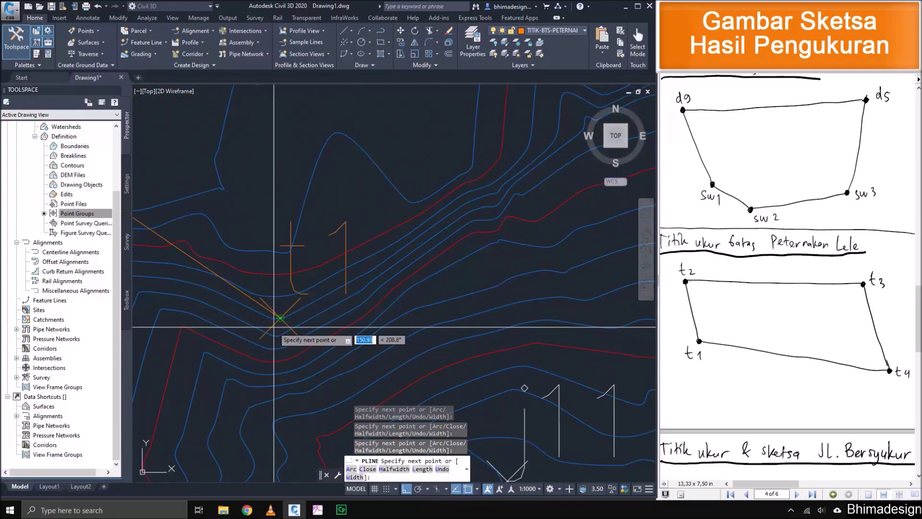
pyautogui.click(262, 333)
pyautogui.scroll(-3, 279, 357)
pyautogui.rightClick(278, 357)
pyautogui.click(298, 212)
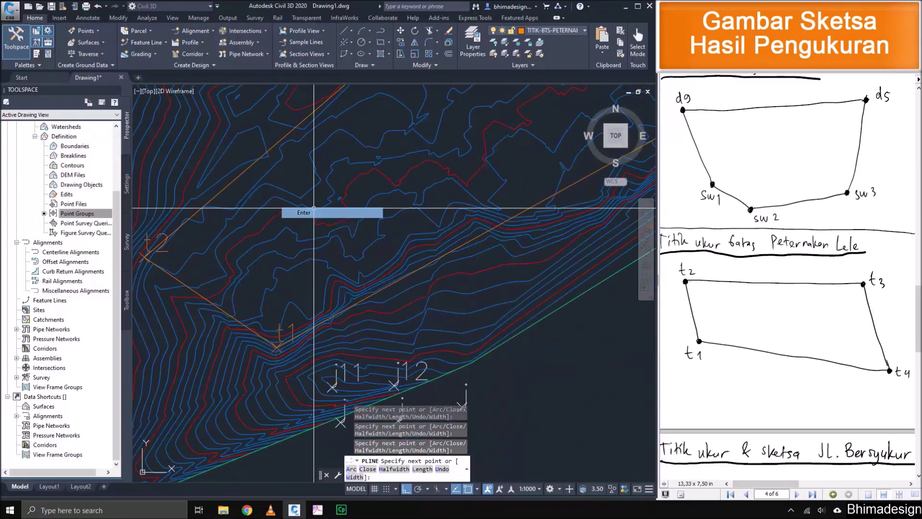
pyautogui.scroll(-2, 274, 352)
pyautogui.moveTo(411, 262); pyautogui.dragTo(376, 327, button='middle')
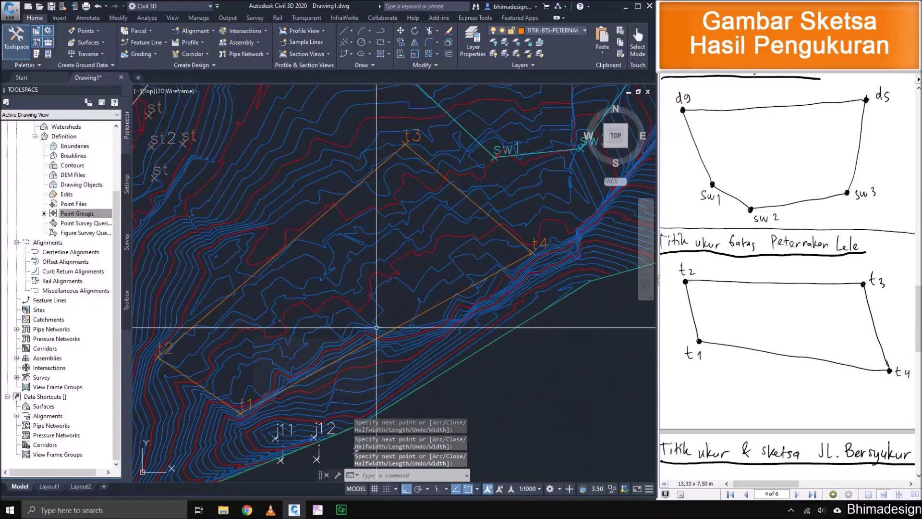
pyautogui.scroll(-1, 410, 332)
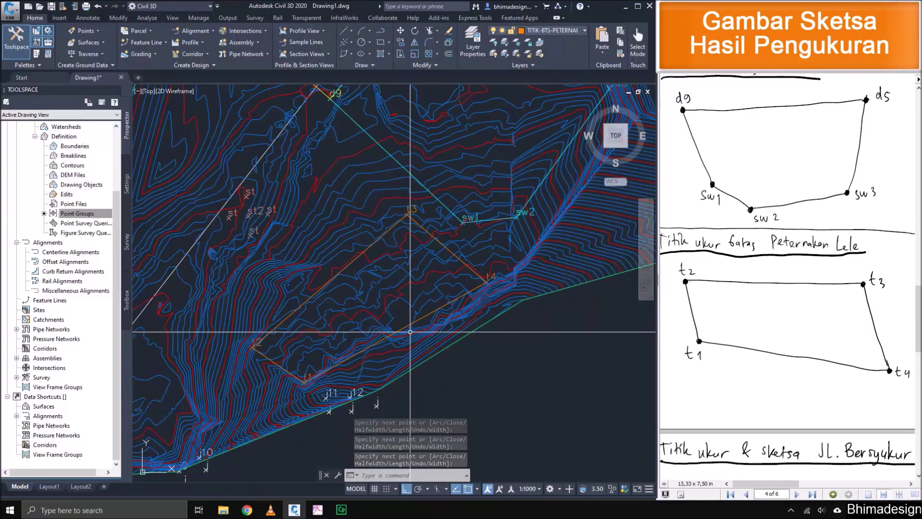
# Bring the Kebun Kopi Rakyat boundary sketch with points k4 to k7 into view in the sketch document.
pyautogui.moveTo(799, 288); pyautogui.dragTo(701, 287)
pyautogui.moveTo(845, 260); pyautogui.dragTo(671, 352)
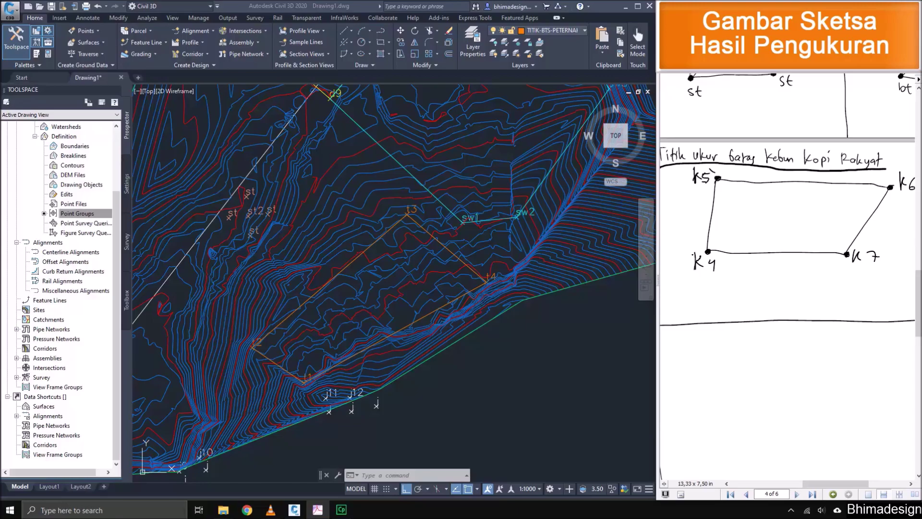
# Check where the Kebun Kopi Rakyat area lies in the overview sketch and locate its k points in the contour drawing.
pyautogui.scroll(15, 787, 277)
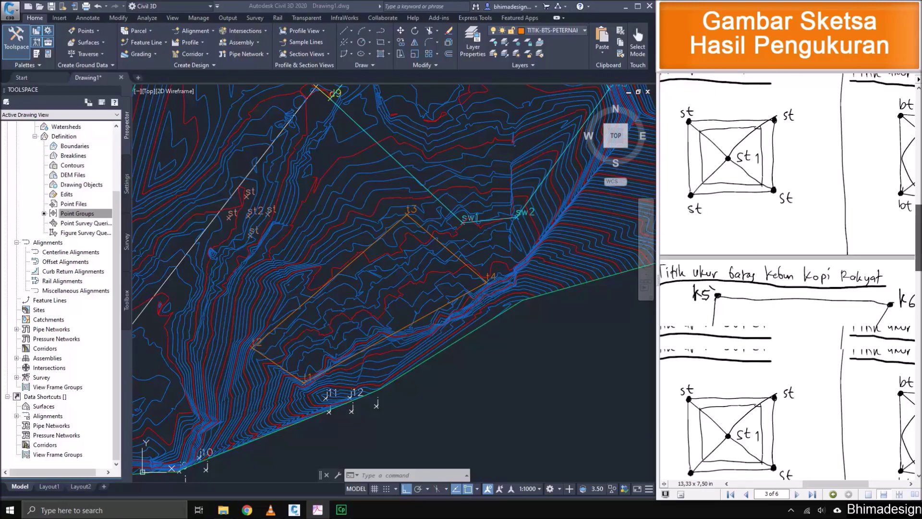
pyautogui.moveTo(788, 277); pyautogui.dragTo(793, 276)
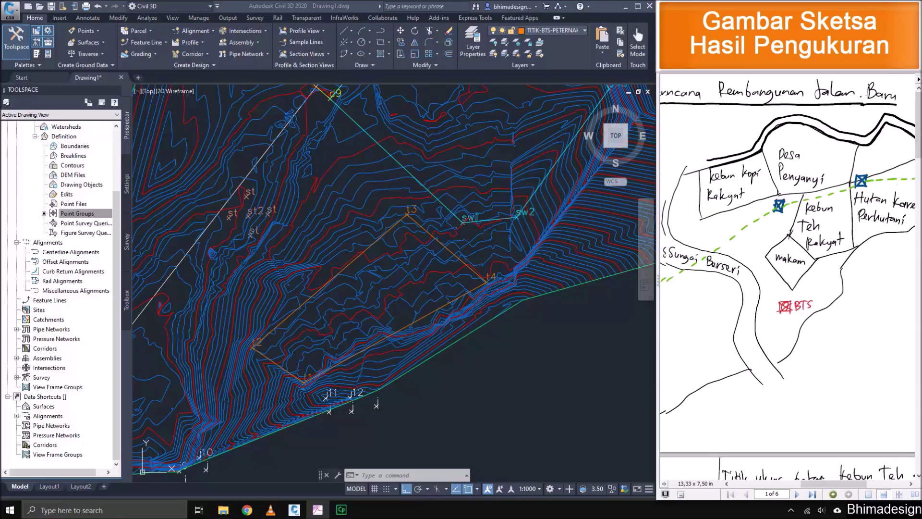
pyautogui.moveTo(834, 484); pyautogui.dragTo(821, 484)
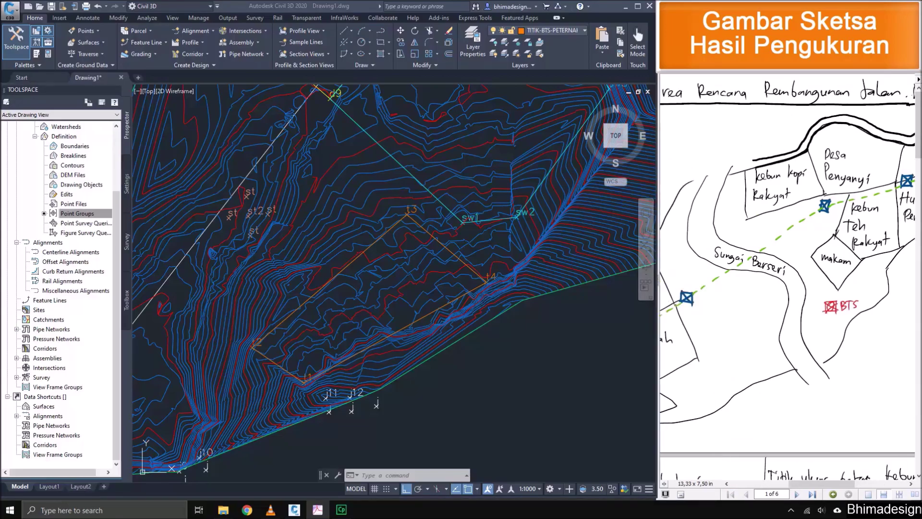
pyautogui.scroll(-4, 506, 327)
pyautogui.moveTo(511, 242); pyautogui.dragTo(362, 396, button='middle')
pyautogui.moveTo(500, 278); pyautogui.dragTo(507, 340, button='middle')
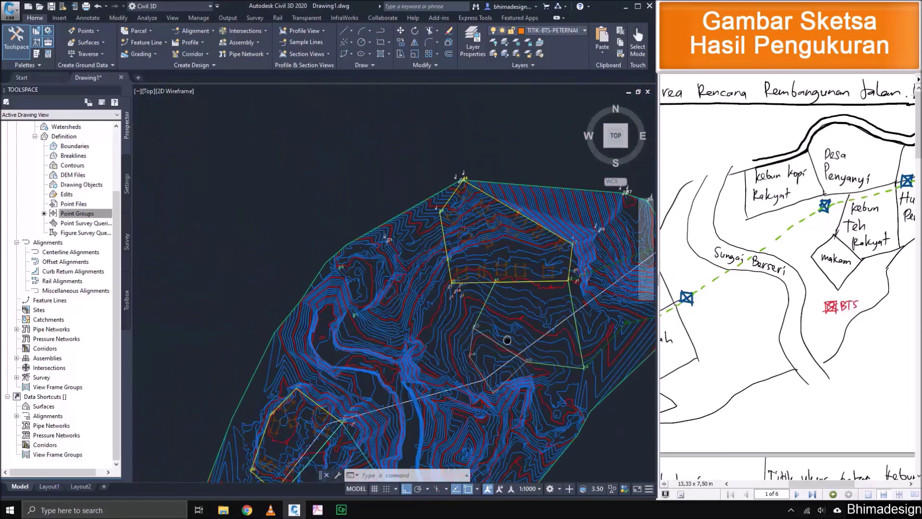
pyautogui.scroll(3, 403, 295)
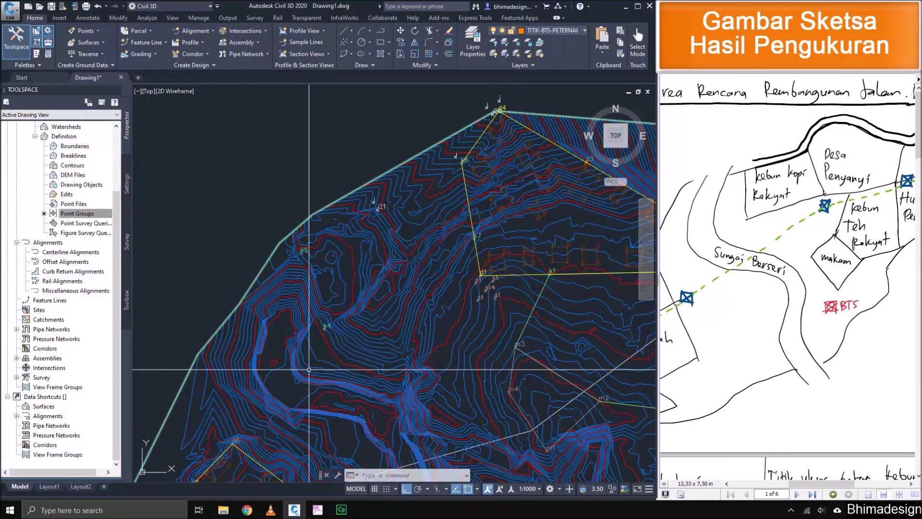
pyautogui.moveTo(372, 431); pyautogui.dragTo(330, 337, button='middle')
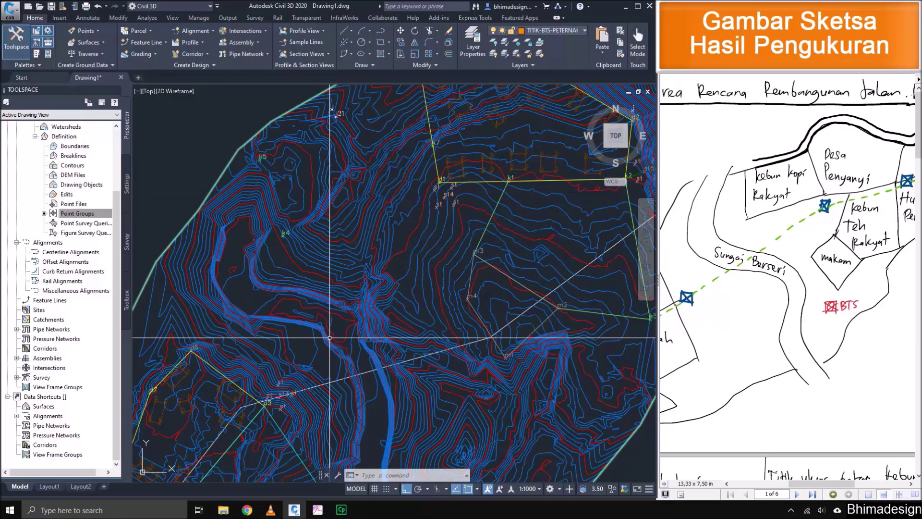
pyautogui.moveTo(335, 164); pyautogui.dragTo(336, 270, button='middle')
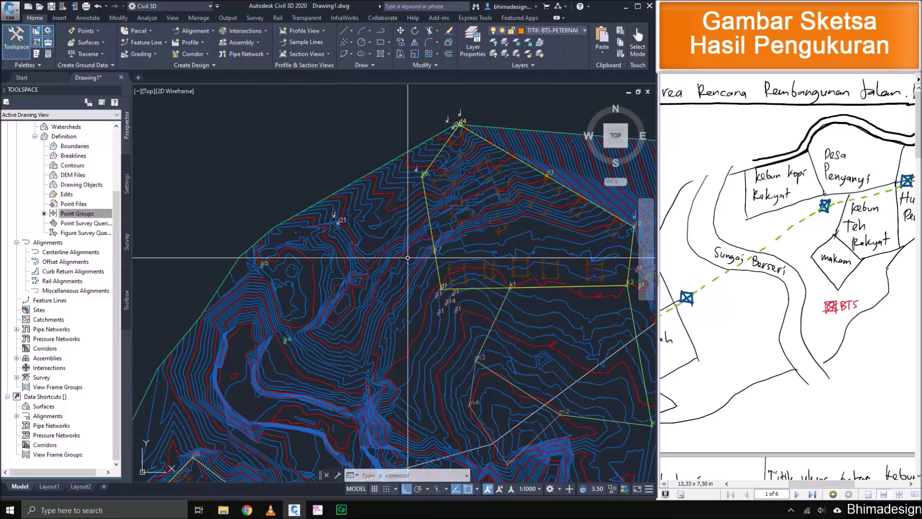
# Return to the Kebun Kopi Rakyat boundary sketch and compare its k4 to k7 layout with the points in the drawing.
pyautogui.click(768, 250)
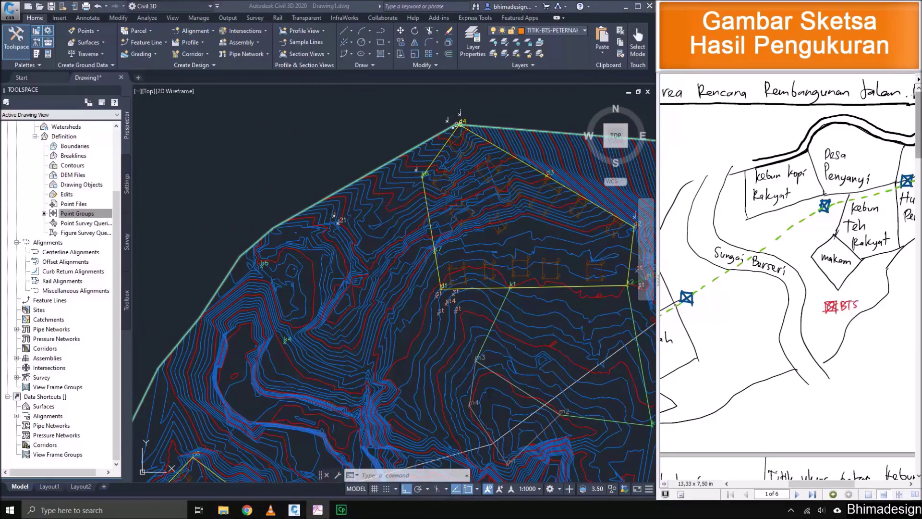
pyautogui.scroll(-15, 787, 276)
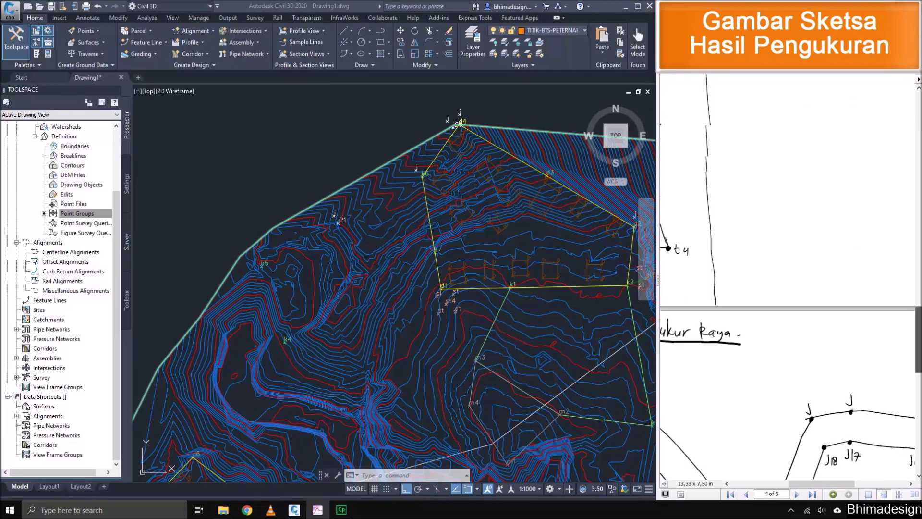
pyautogui.scroll(-5, 788, 276)
pyautogui.scroll(2, 787, 276)
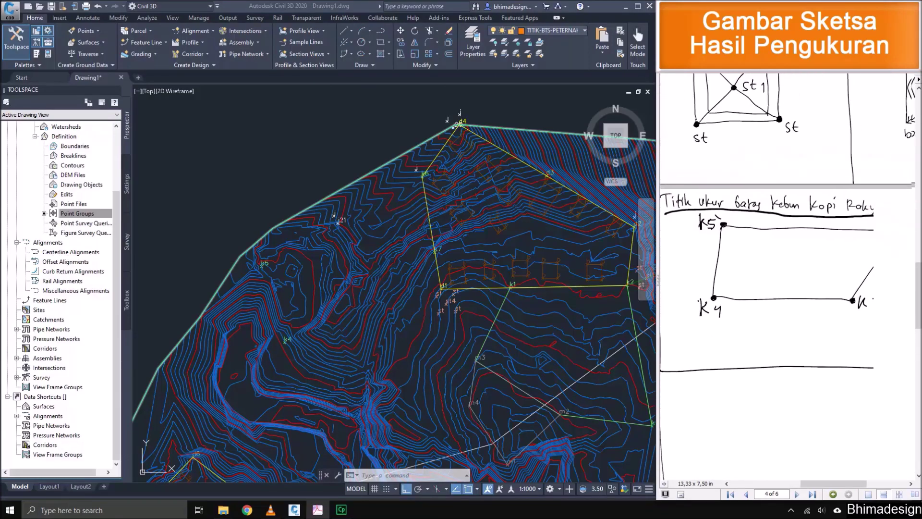
pyautogui.moveTo(788, 276); pyautogui.dragTo(795, 286)
pyautogui.click(394, 283)
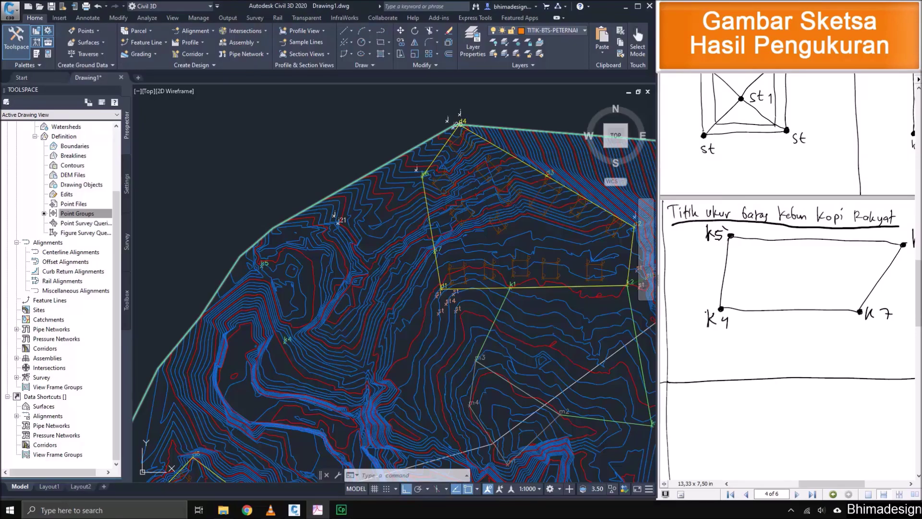
pyautogui.scroll(2, 265, 298)
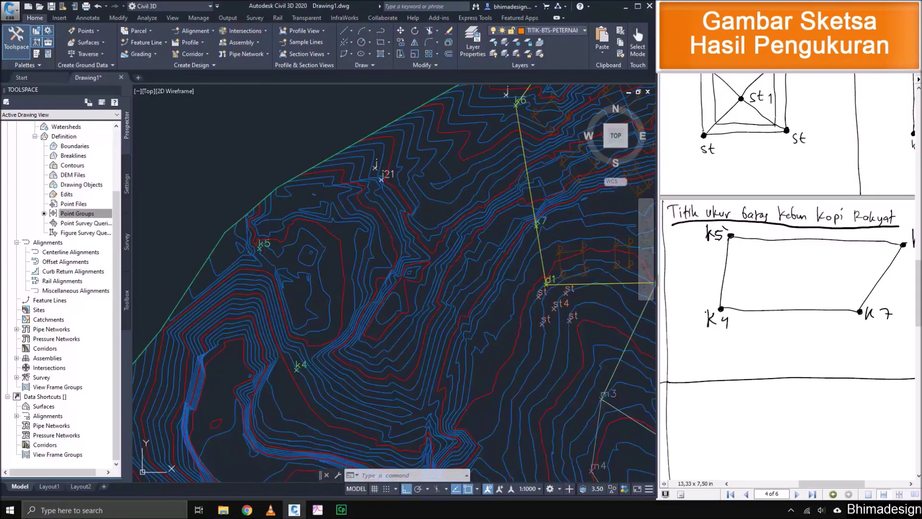
# Make TITIK-BTS-KEBUN the current layer.
pyautogui.click(552, 30)
pyautogui.scroll(2, 519, 208)
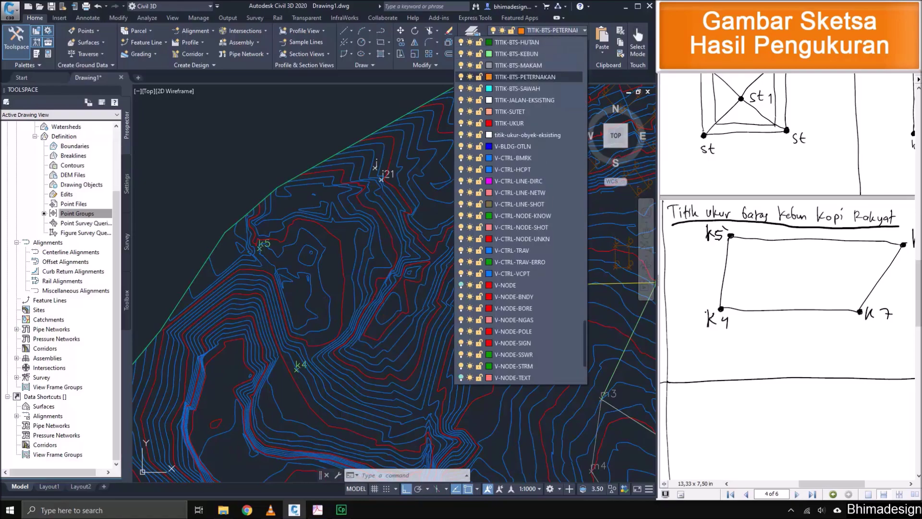
pyautogui.click(513, 89)
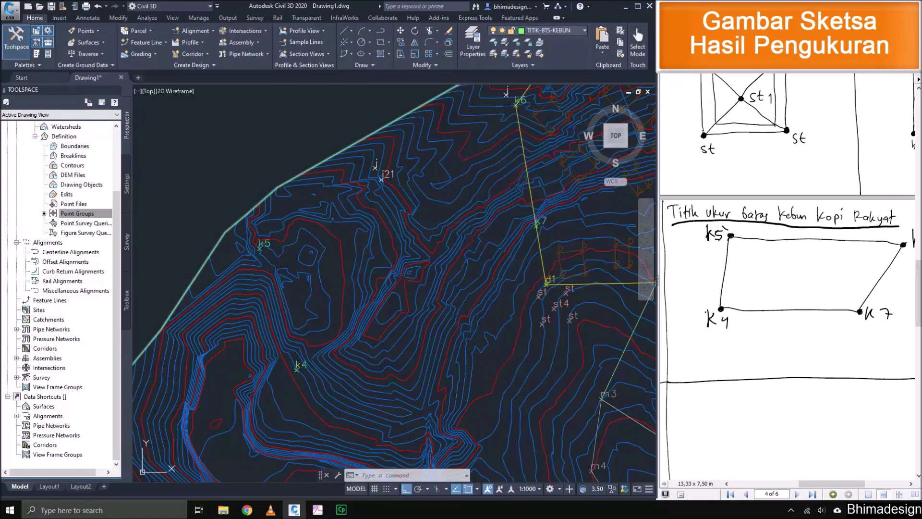
# Start the Kebun Kopi Rakyat boundary polyline at point k4 and run it to k7.
pyautogui.write('pl')
pyautogui.press('Return')
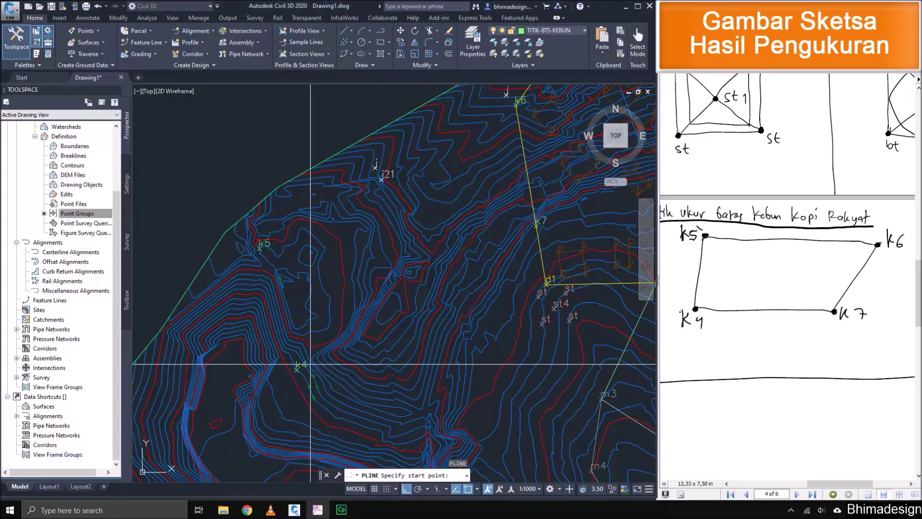
pyautogui.scroll(5, 303, 365)
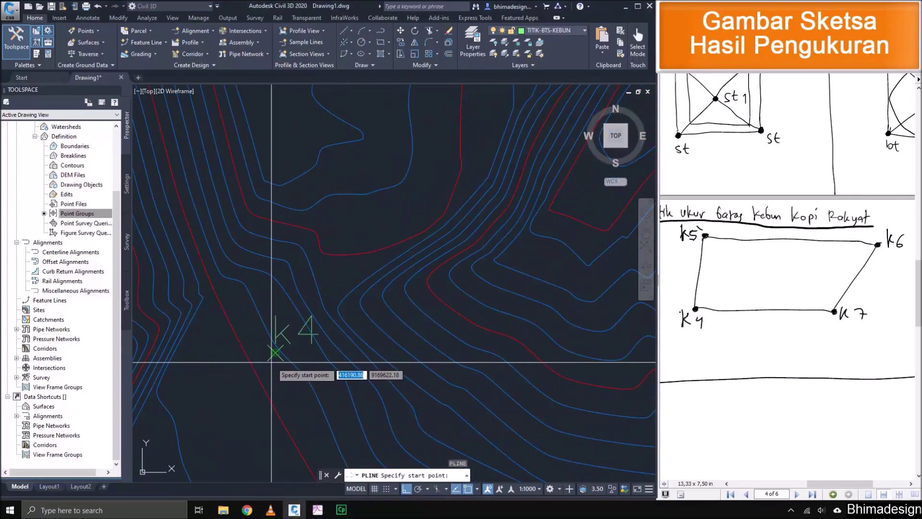
pyautogui.click(275, 353)
pyautogui.scroll(-5, 260, 367)
pyautogui.moveTo(511, 322); pyautogui.dragTo(364, 373, button='middle')
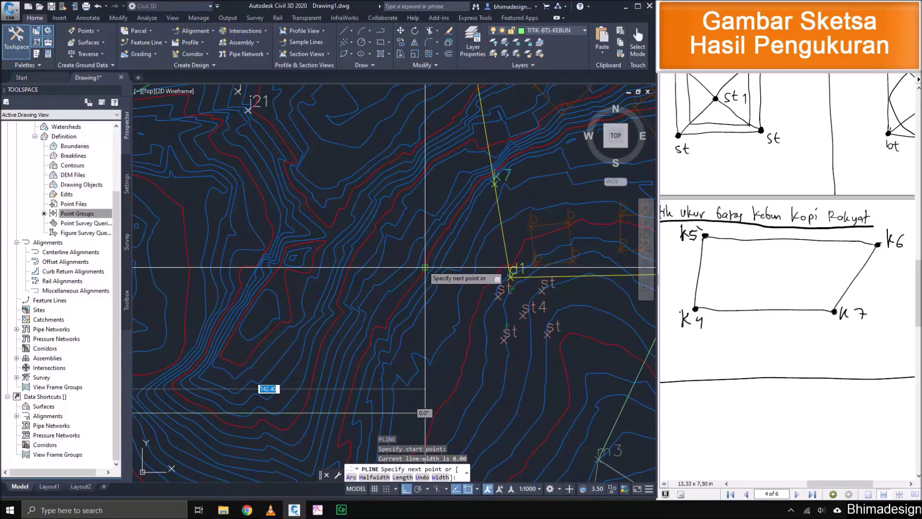
pyautogui.scroll(7, 498, 189)
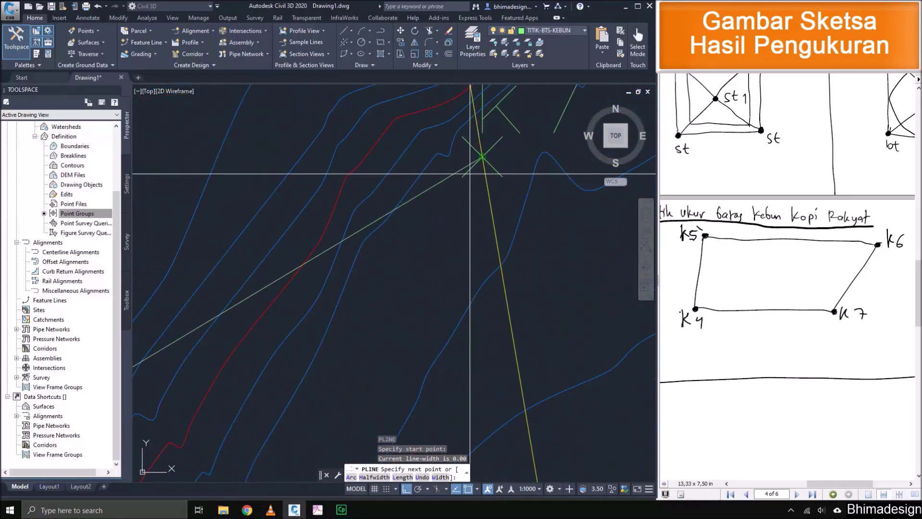
pyautogui.moveTo(493, 219)
pyautogui.mouseDown(button='middle')
pyautogui.moveTo(484, 264)
pyautogui.moveTo(546, 383)
pyautogui.mouseUp(button='middle')
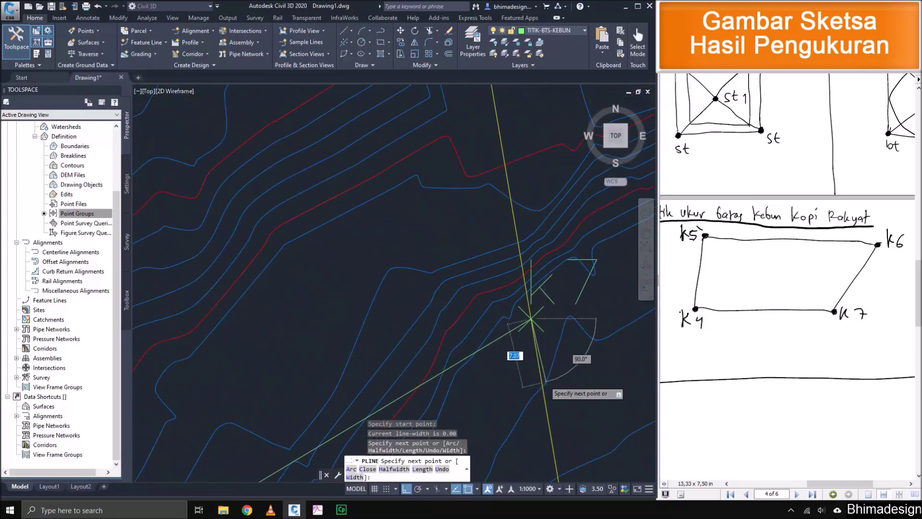
# Continue the Kebun Kopi Rakyat boundary polyline from k7 through k6 to k5.
pyautogui.scroll(-4, 545, 382)
pyautogui.moveTo(504, 126); pyautogui.dragTo(491, 322, button='middle')
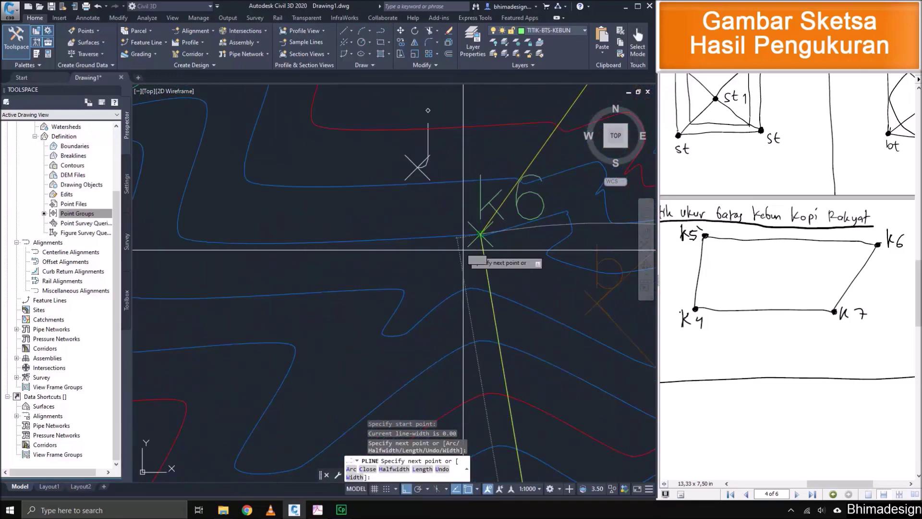
pyautogui.click(480, 239)
pyautogui.scroll(-6, 508, 185)
pyautogui.scroll(-4, 508, 184)
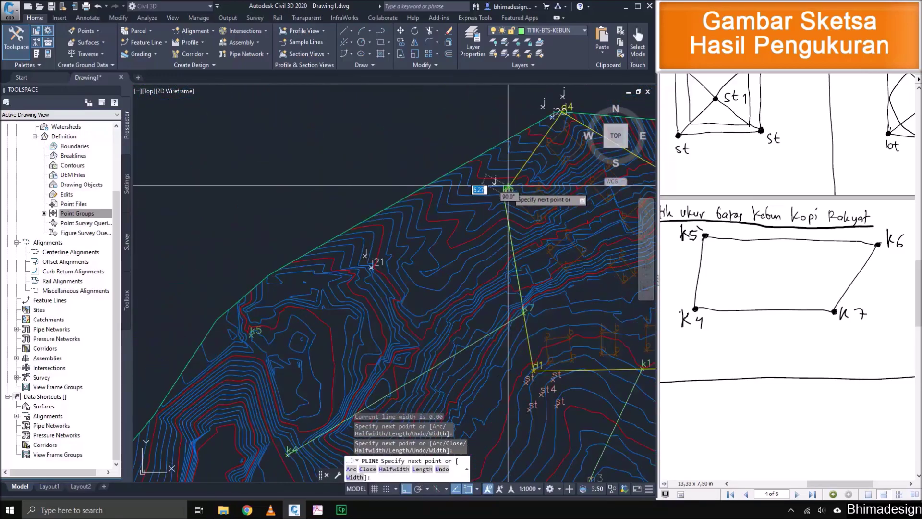
pyautogui.scroll(9, 332, 281)
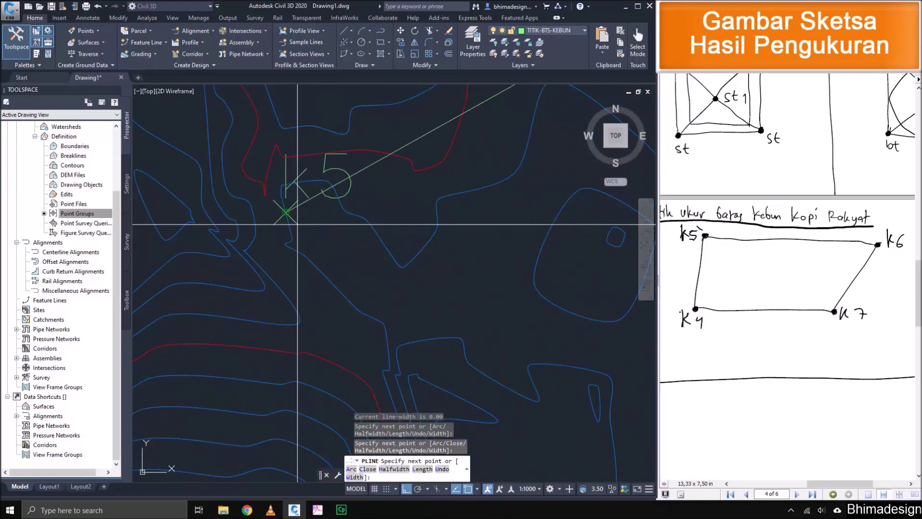
pyautogui.click(285, 212)
# Finish the Kebun Kopi Rakyat boundary polyline back at its starting point k4.
pyautogui.scroll(-4, 294, 188)
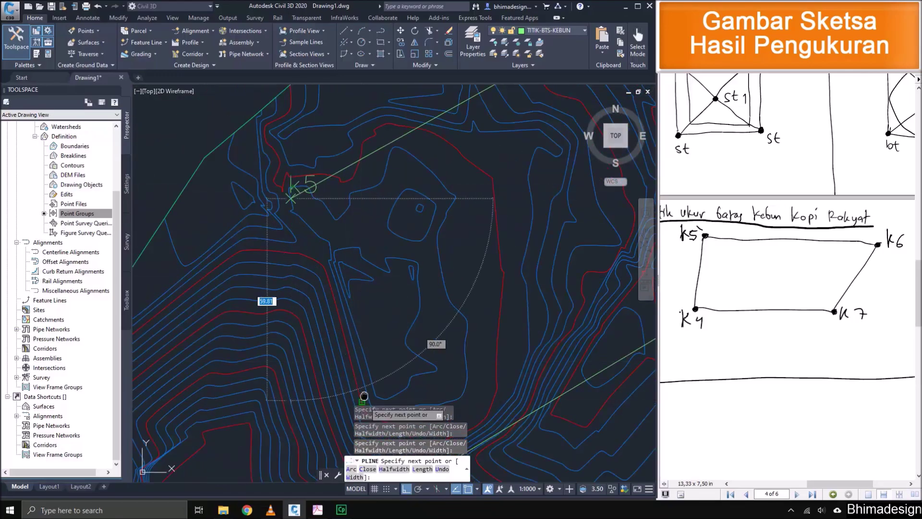
pyautogui.scroll(-3, 343, 336)
pyautogui.scroll(5, 311, 373)
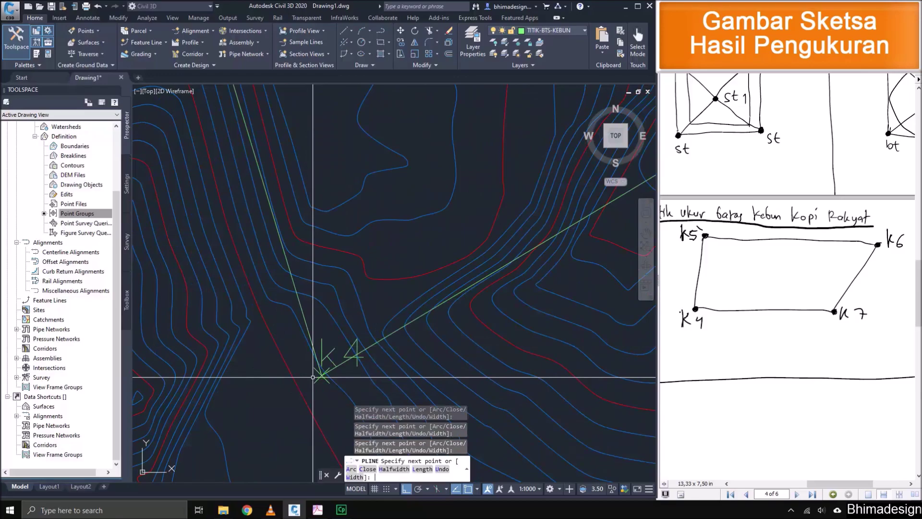
pyautogui.click(312, 377)
pyautogui.press('Return')
pyautogui.scroll(-3, 312, 377)
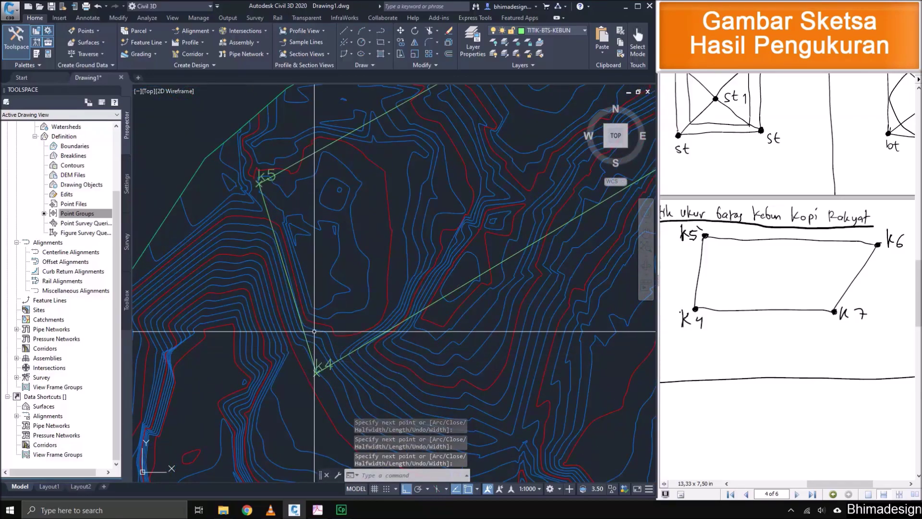
pyautogui.scroll(-4, 328, 323)
pyautogui.moveTo(485, 290); pyautogui.dragTo(384, 319, button='middle')
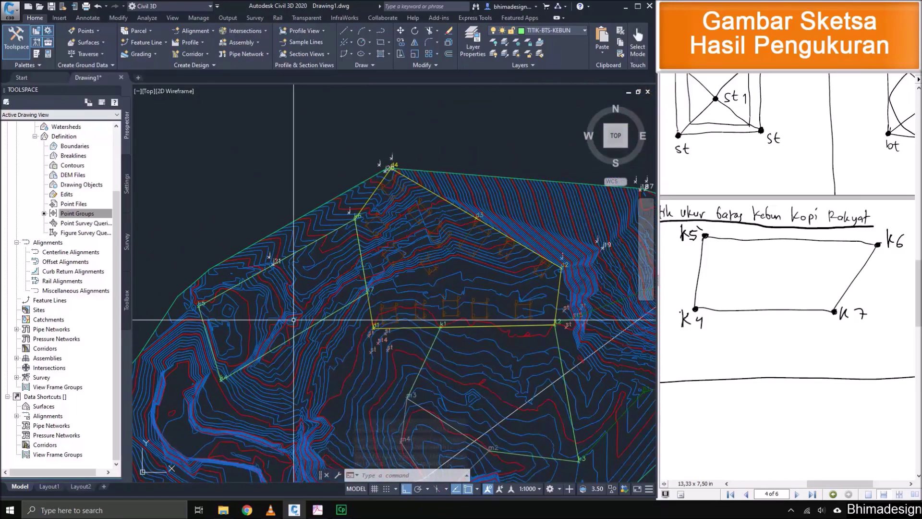
# Bring the SUTET point sketch into view in the sketch document and make TITIK-SUTET the current layer.
pyautogui.moveTo(845, 284)
pyautogui.mouseDown()
pyautogui.moveTo(722, 296)
pyautogui.moveTo(891, 240)
pyautogui.mouseUp()
pyautogui.moveTo(720, 284); pyautogui.dragTo(872, 281)
pyautogui.moveTo(749, 288); pyautogui.dragTo(829, 277)
pyautogui.moveTo(806, 202)
pyautogui.mouseDown()
pyautogui.moveTo(784, 301)
pyautogui.moveTo(794, 408)
pyautogui.mouseUp()
pyautogui.moveTo(816, 288)
pyautogui.mouseDown()
pyautogui.moveTo(682, 331)
pyautogui.moveTo(717, 291)
pyautogui.moveTo(702, 298)
pyautogui.mouseUp()
pyautogui.moveTo(840, 288)
pyautogui.mouseDown()
pyautogui.moveTo(753, 295)
pyautogui.moveTo(741, 285)
pyautogui.mouseUp()
pyautogui.moveTo(792, 312); pyautogui.dragTo(839, 105)
pyautogui.moveTo(768, 240)
pyautogui.mouseDown()
pyautogui.moveTo(850, 346)
pyautogui.moveTo(864, 346)
pyautogui.moveTo(874, 406)
pyautogui.moveTo(877, 379)
pyautogui.moveTo(902, 405)
pyautogui.mouseUp()
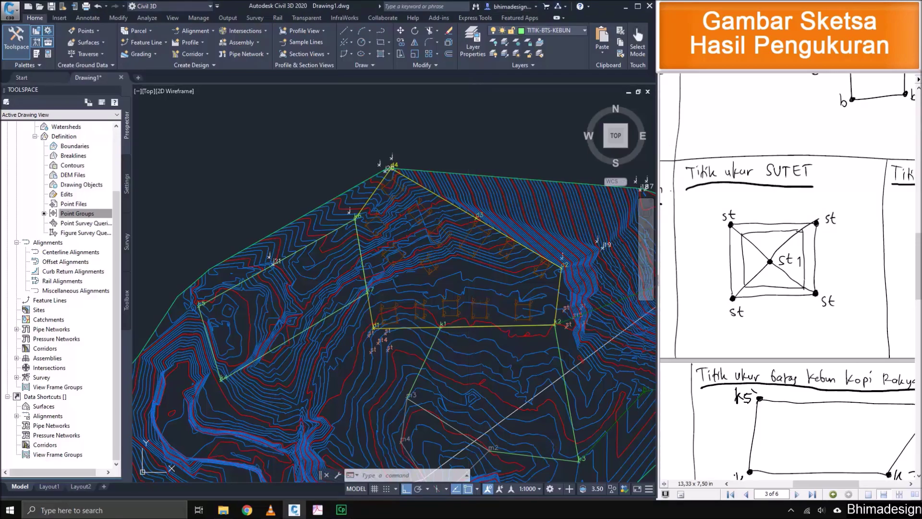
pyautogui.click(552, 30)
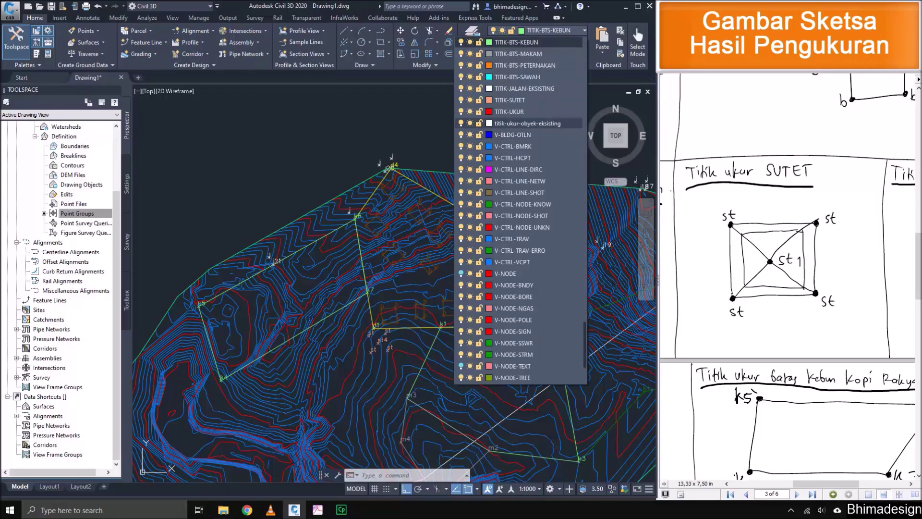
pyautogui.click(510, 100)
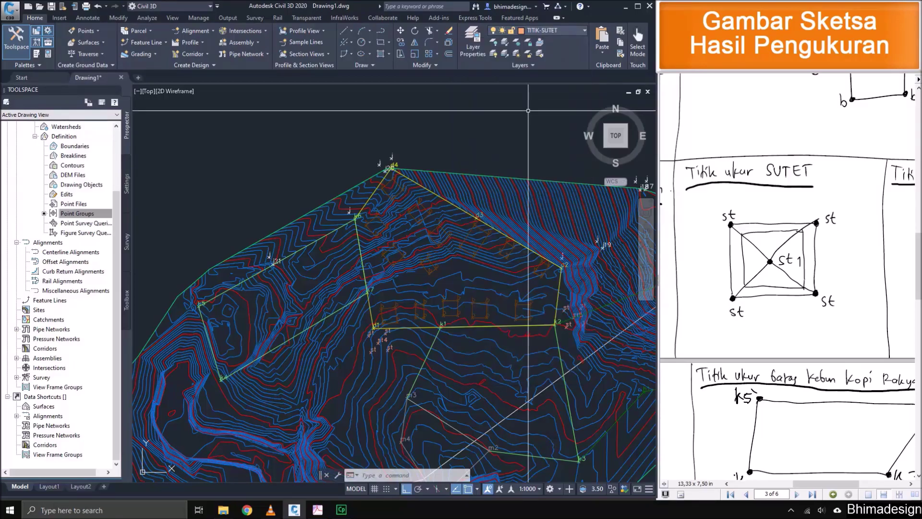
# Examine the SUTET tower positions marked by blue crossed boxes along the dashed line in the overview sketch.
pyautogui.moveTo(918, 266); pyautogui.dragTo(918, 124)
pyautogui.hscroll(5, 787, 264)
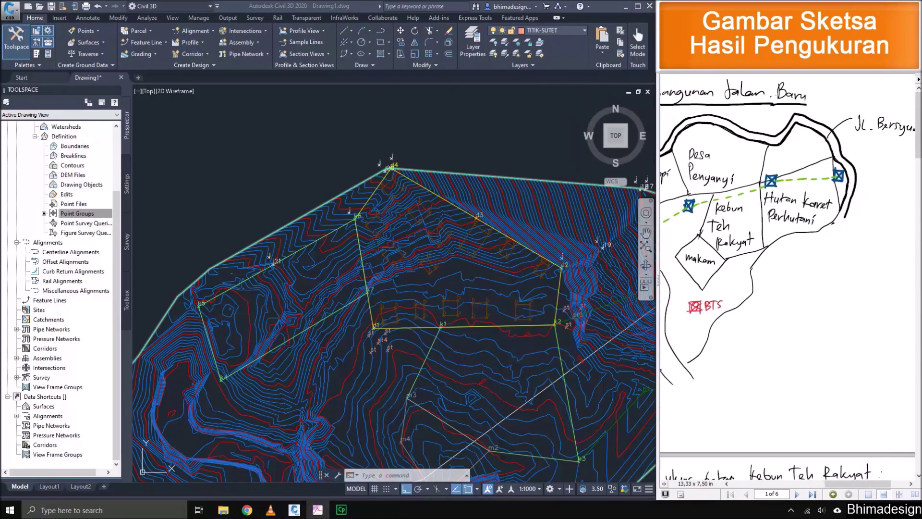
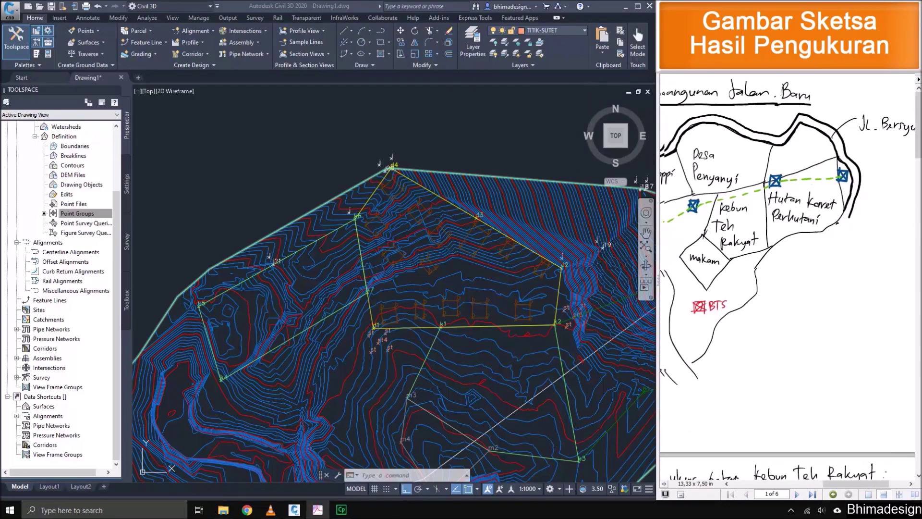
pyautogui.moveTo(749, 269); pyautogui.dragTo(834, 257)
pyautogui.moveTo(745, 288); pyautogui.dragTo(878, 236)
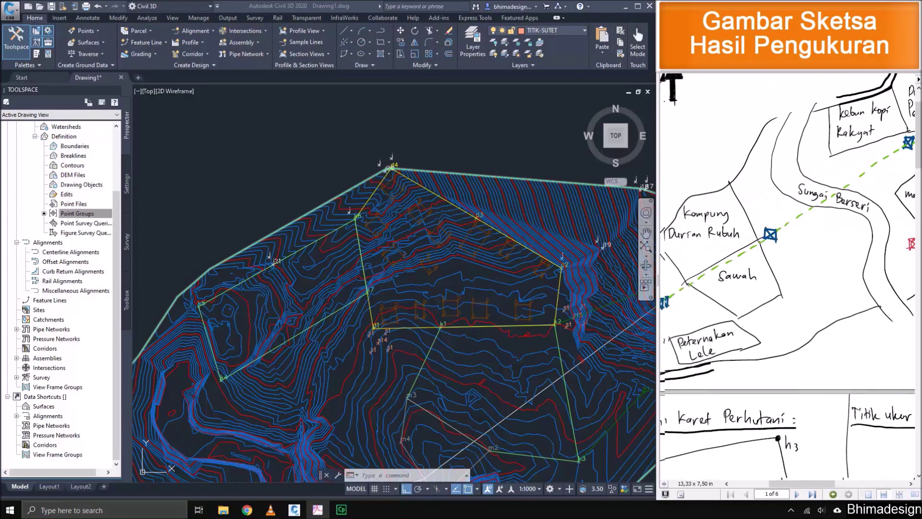
pyautogui.moveTo(787, 269)
pyautogui.mouseDown()
pyautogui.moveTo(820, 253)
pyautogui.moveTo(850, 254)
pyautogui.moveTo(875, 214)
pyautogui.mouseUp()
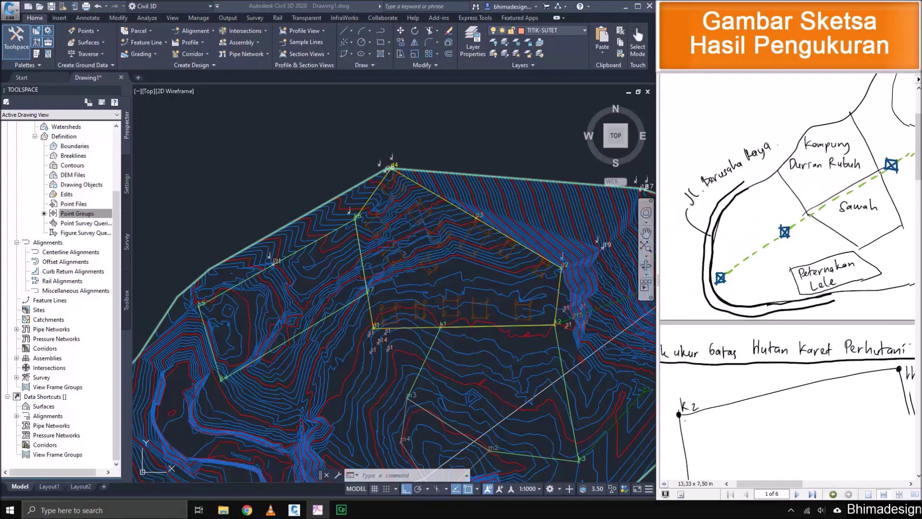
pyautogui.moveTo(855, 249)
pyautogui.mouseDown()
pyautogui.moveTo(810, 239)
pyautogui.moveTo(692, 267)
pyautogui.mouseUp()
pyautogui.moveTo(816, 240); pyautogui.dragTo(725, 243)
# Bring the SUTET sketch with center point st1 and its four st corners back into view.
pyautogui.scroll(-15, 788, 277)
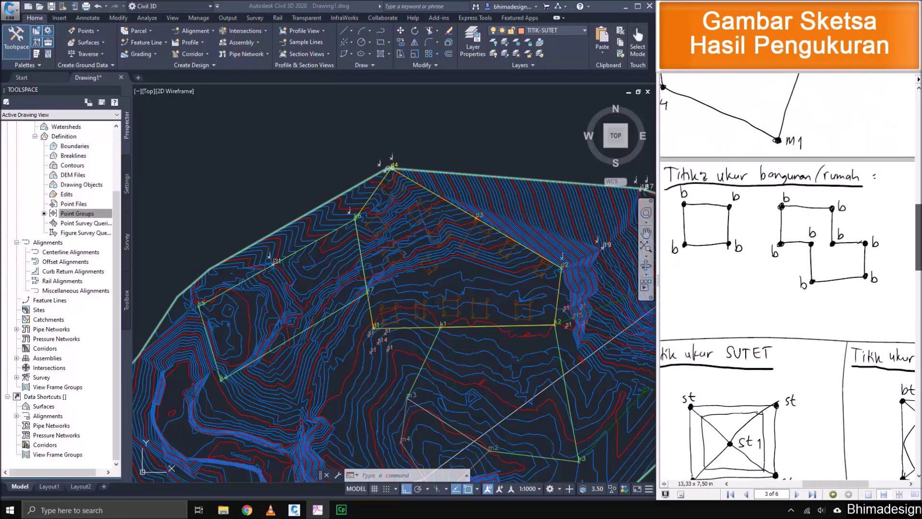
pyautogui.moveTo(793, 277)
pyautogui.mouseDown()
pyautogui.moveTo(737, 269)
pyautogui.moveTo(844, 272)
pyautogui.mouseUp()
pyautogui.click(576, 240)
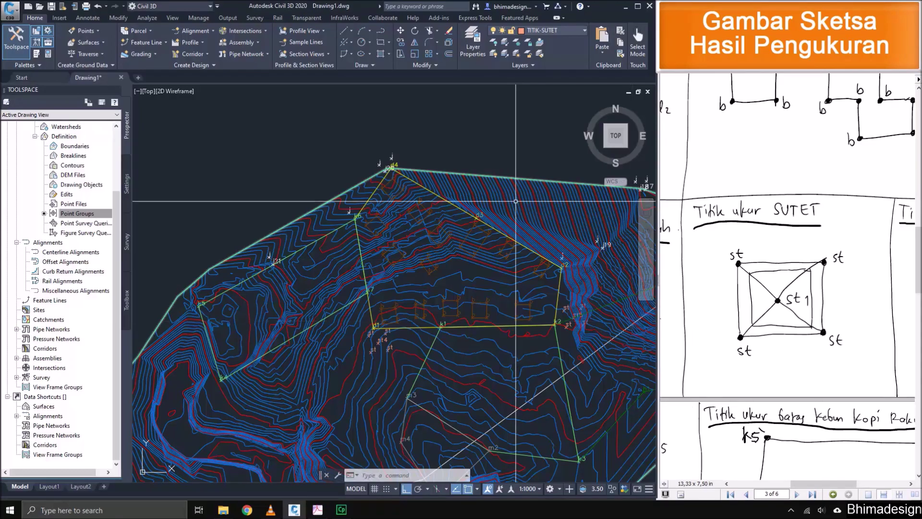
# Draw a closed polyline through the four st corner points around tower center st6.
pyautogui.scroll(5, 525, 243)
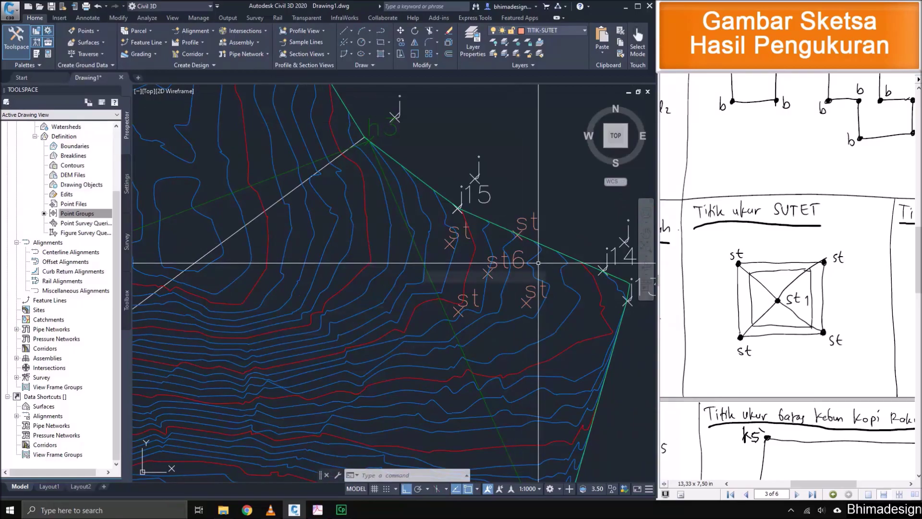
pyautogui.write('pl')
pyautogui.press('Return')
pyautogui.scroll(2, 534, 304)
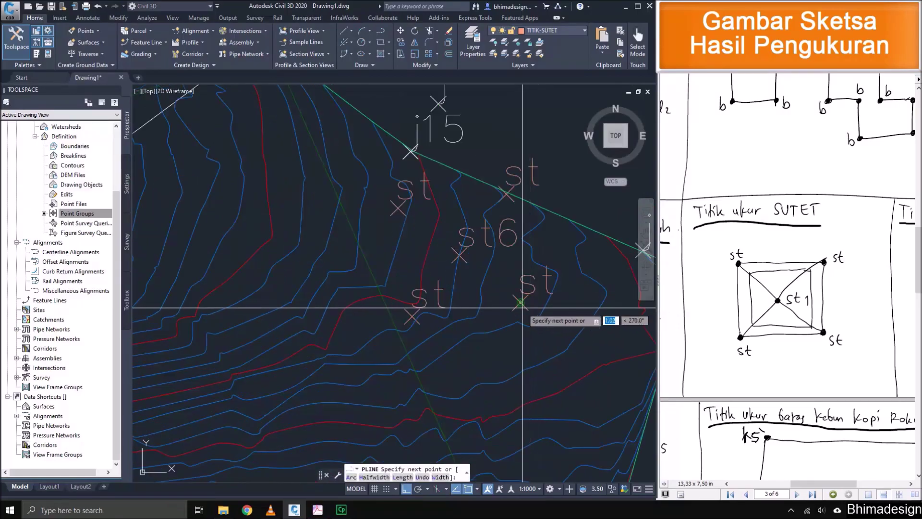
pyautogui.click(521, 302)
pyautogui.click(507, 195)
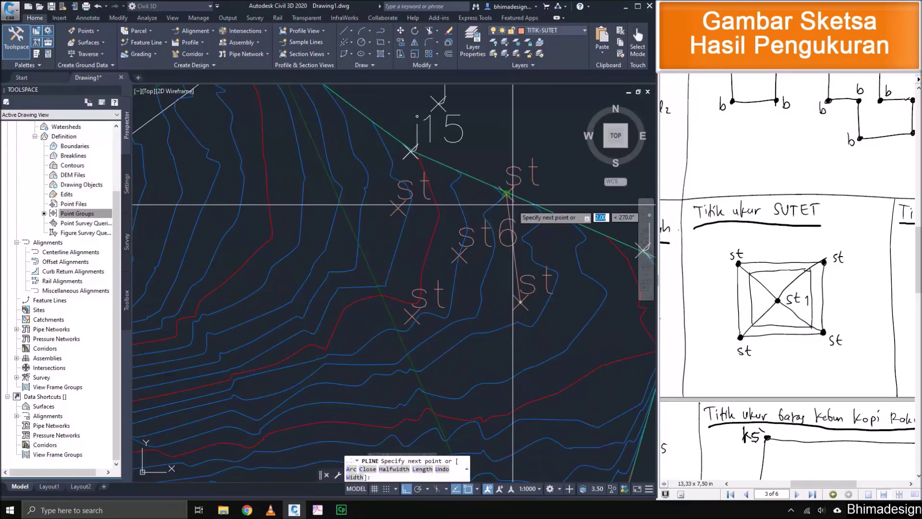
pyautogui.click(398, 207)
pyautogui.click(411, 317)
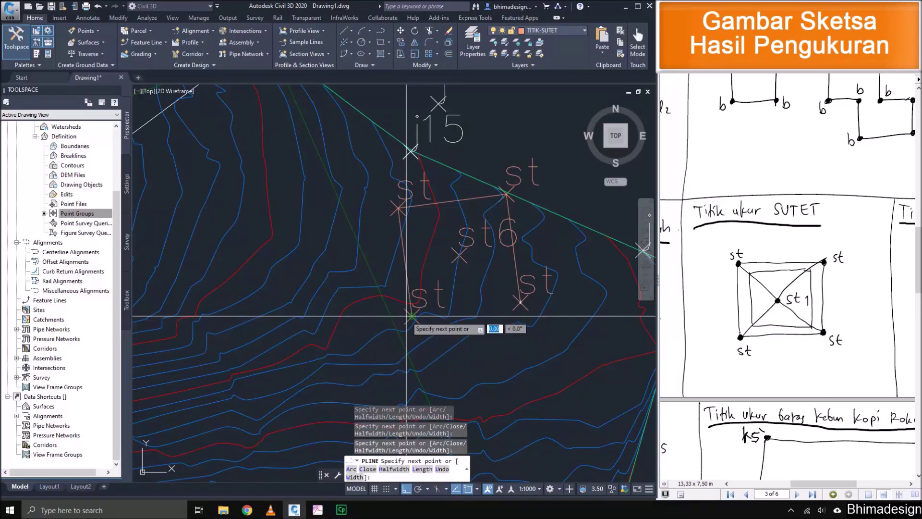
pyautogui.press('Return')
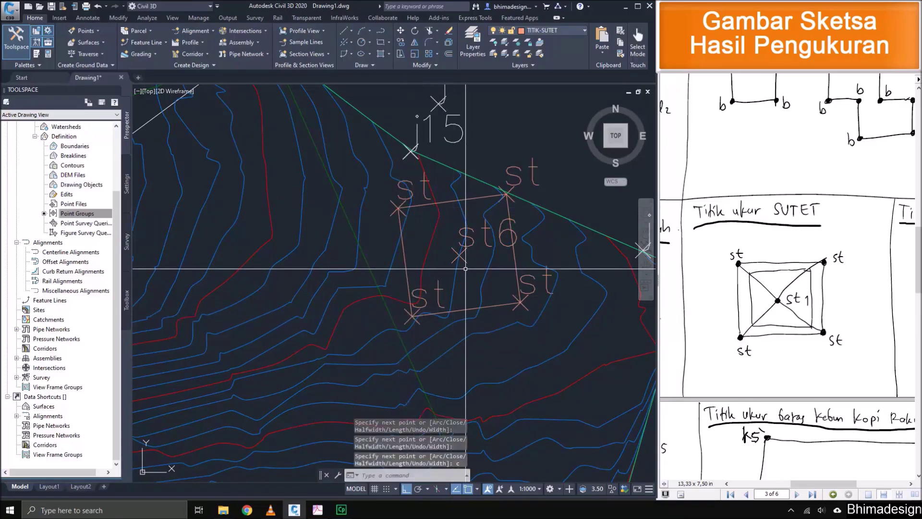
# Draw two diagonal polylines between opposite st corners, crossing at tower center st6.
pyautogui.press('Return')
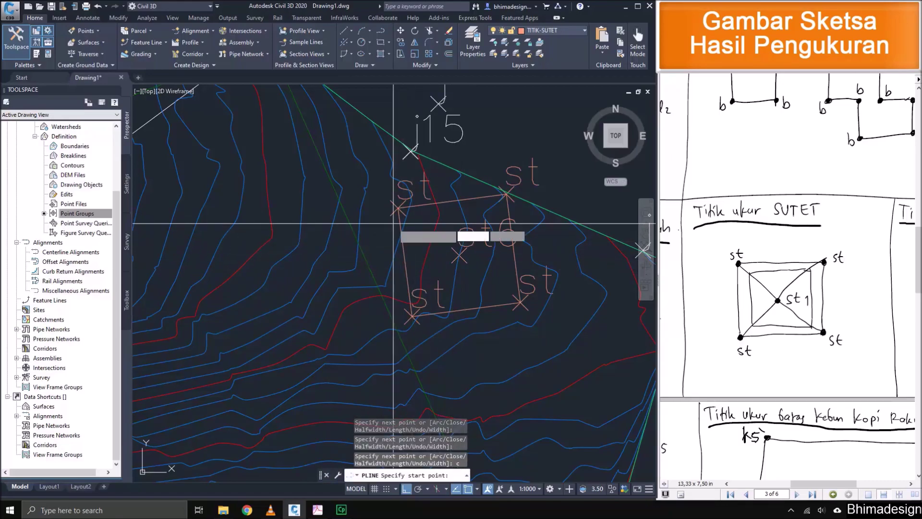
pyautogui.click(398, 207)
pyautogui.click(520, 302)
pyautogui.press('Return')
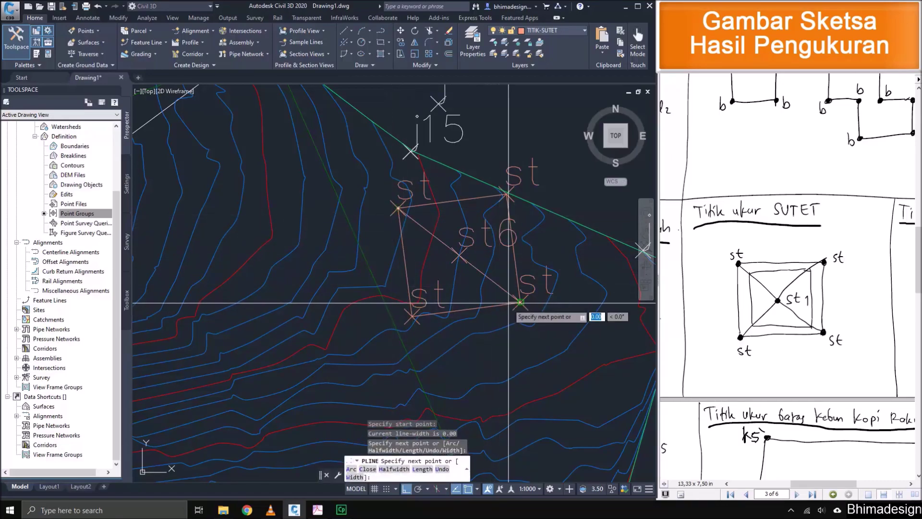
pyautogui.press('Return')
pyautogui.click(507, 195)
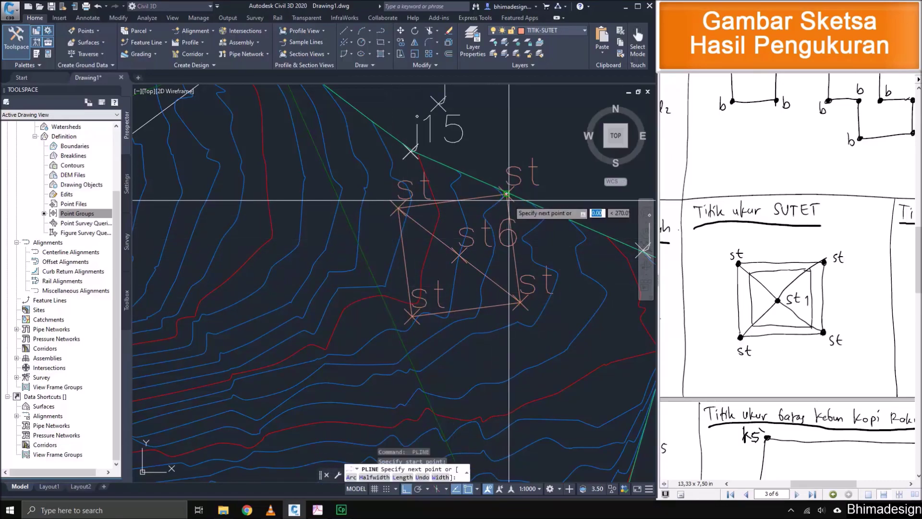
pyautogui.click(409, 318)
pyautogui.press('Return')
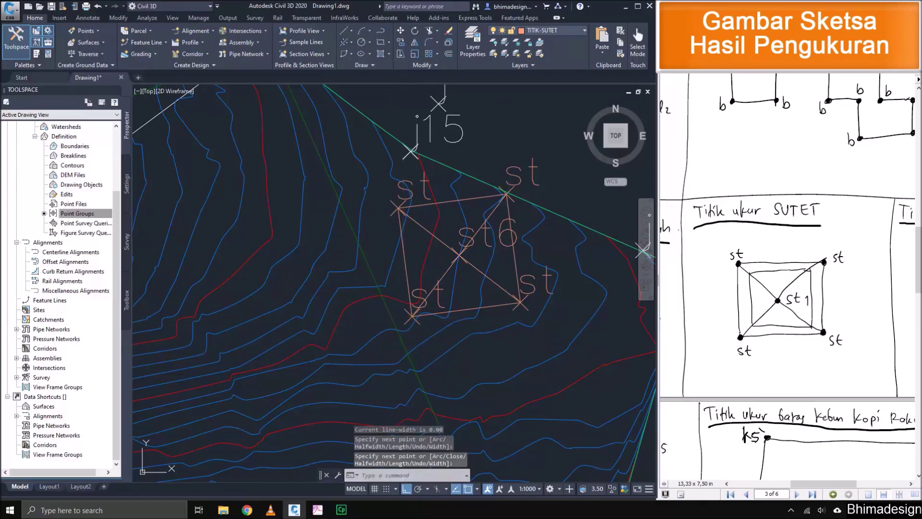
# Offset the st6 tower outline inward with the Through option to form its inner square.
pyautogui.write('o')
pyautogui.press('Return')
pyautogui.write('t')
pyautogui.press('Return')
pyautogui.click(469, 308)
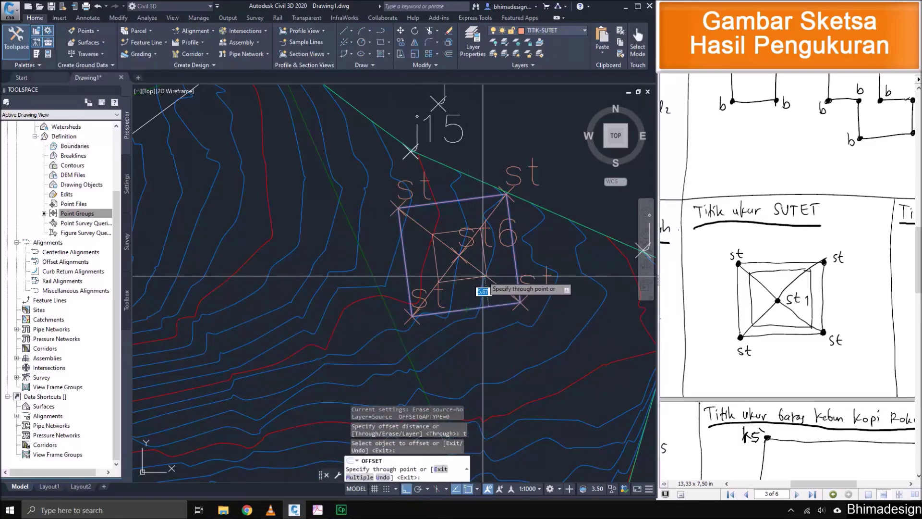
pyautogui.scroll(2, 490, 277)
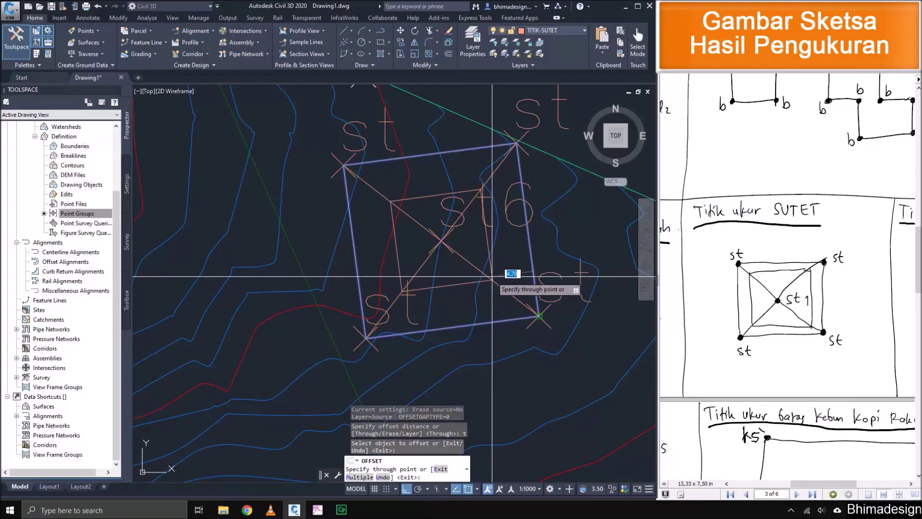
pyautogui.click(506, 284)
pyautogui.scroll(-2, 530, 283)
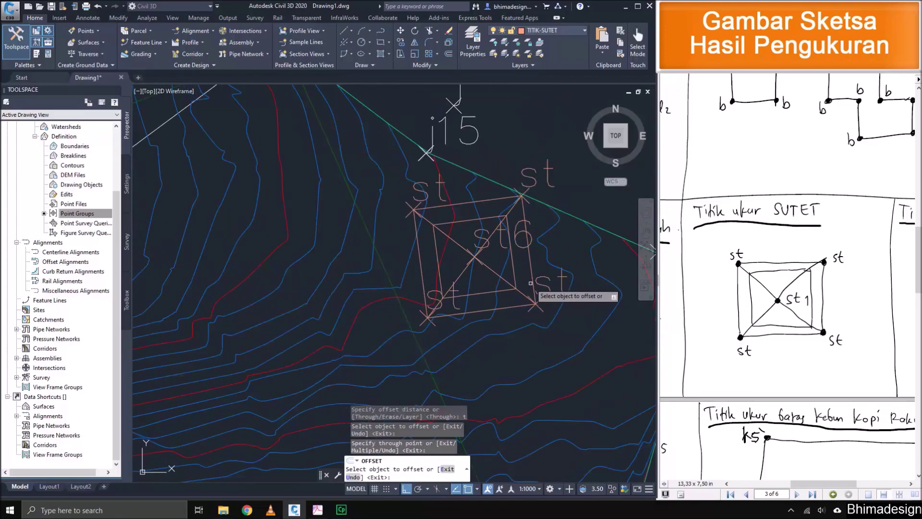
pyautogui.scroll(-4, 530, 284)
pyautogui.press('Escape')
# Draw a closed polyline through the four st corner points around tower center st5, beside k2.
pyautogui.scroll(-2, 346, 323)
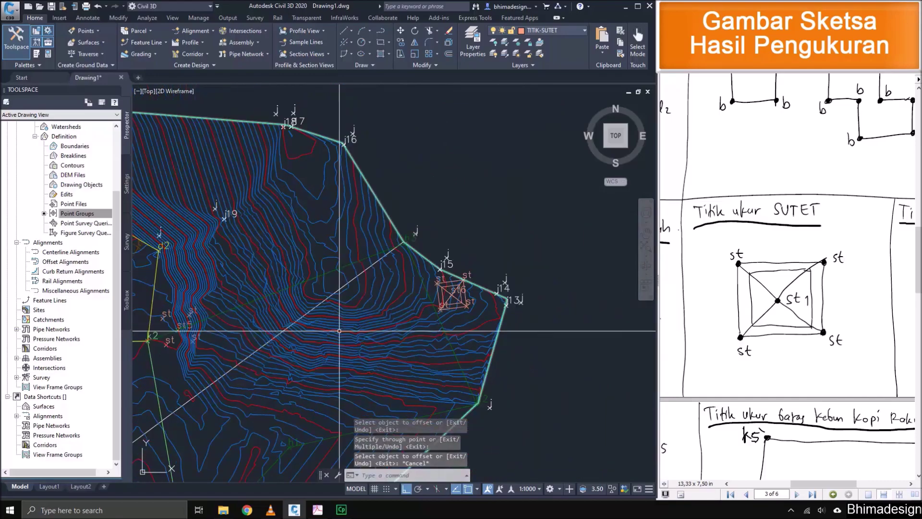
pyautogui.moveTo(230, 329)
pyautogui.mouseDown(button='middle')
pyautogui.moveTo(273, 309)
pyautogui.moveTo(400, 309)
pyautogui.mouseUp(button='middle')
pyautogui.scroll(6, 336, 319)
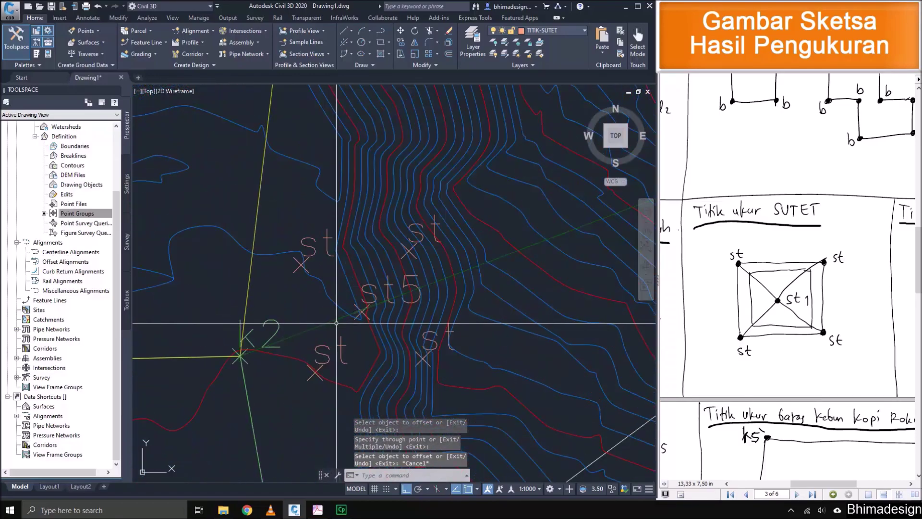
pyautogui.write('pl')
pyautogui.press('Return')
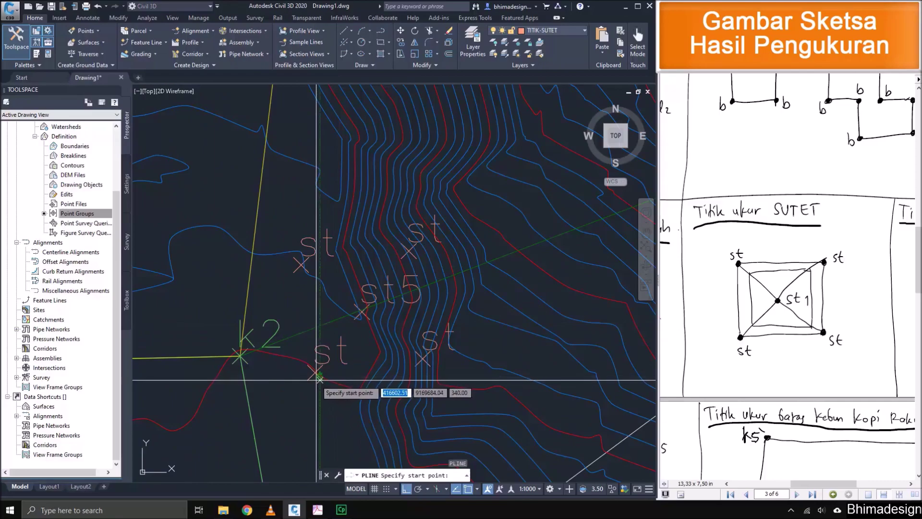
pyautogui.click(314, 372)
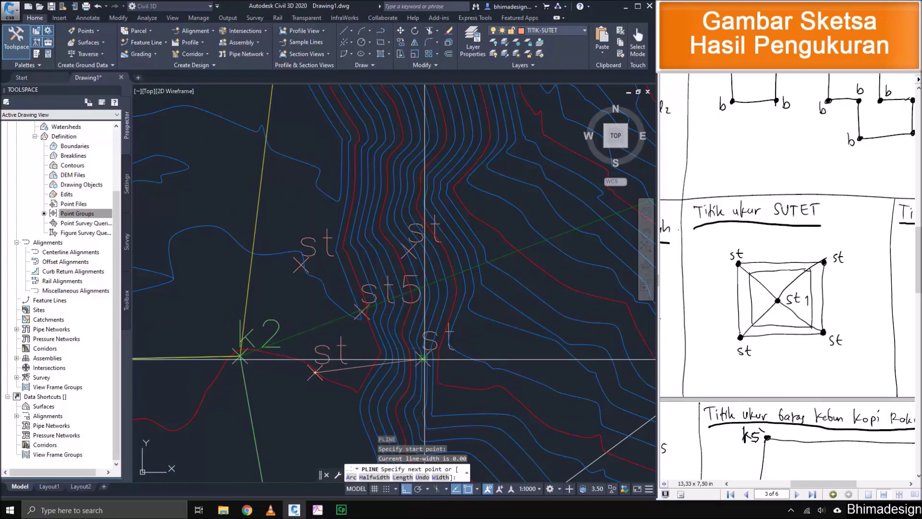
pyautogui.click(422, 358)
pyautogui.click(409, 251)
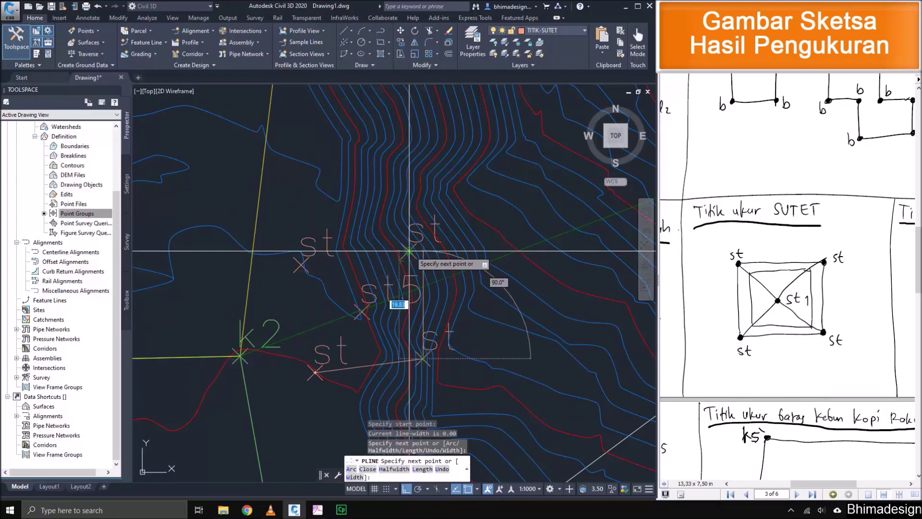
pyautogui.click(301, 264)
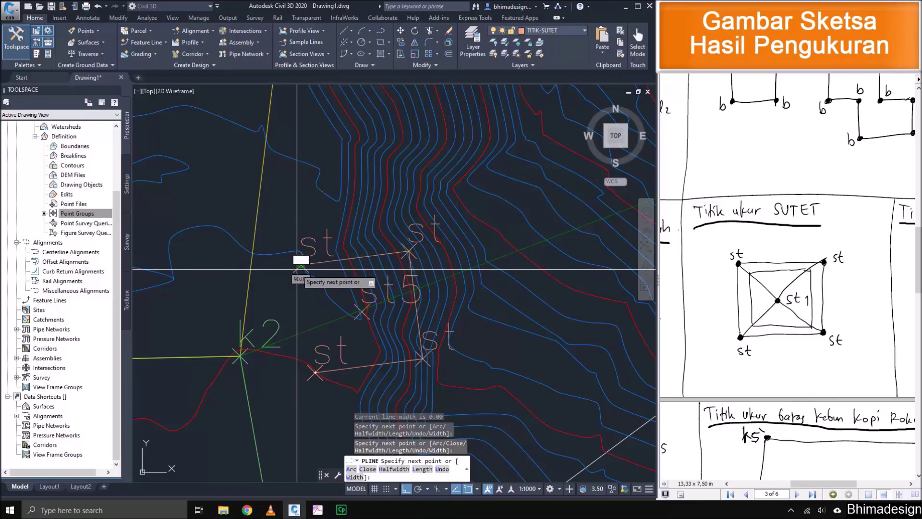
pyautogui.write('c')
pyautogui.press('Return')
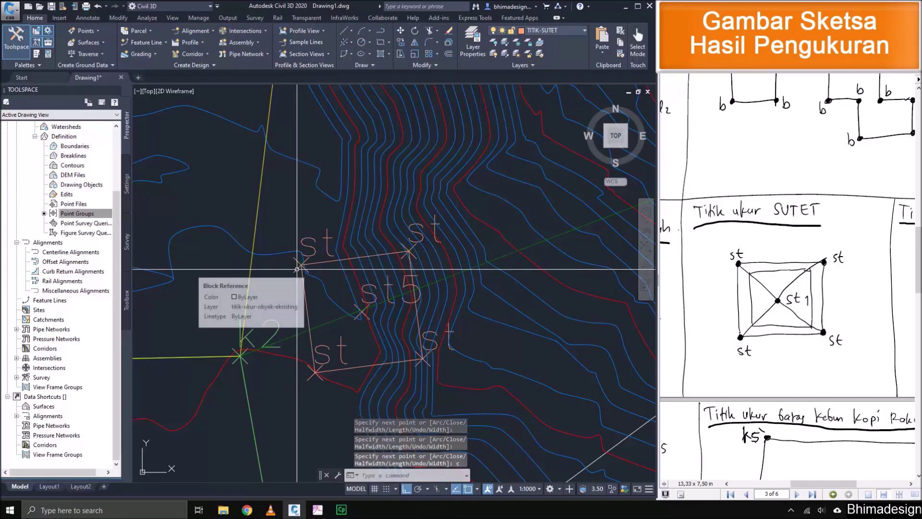
# Draw two diagonal polylines between opposite st corners, crossing at tower center st5.
pyautogui.press('Return')
pyautogui.click(301, 264)
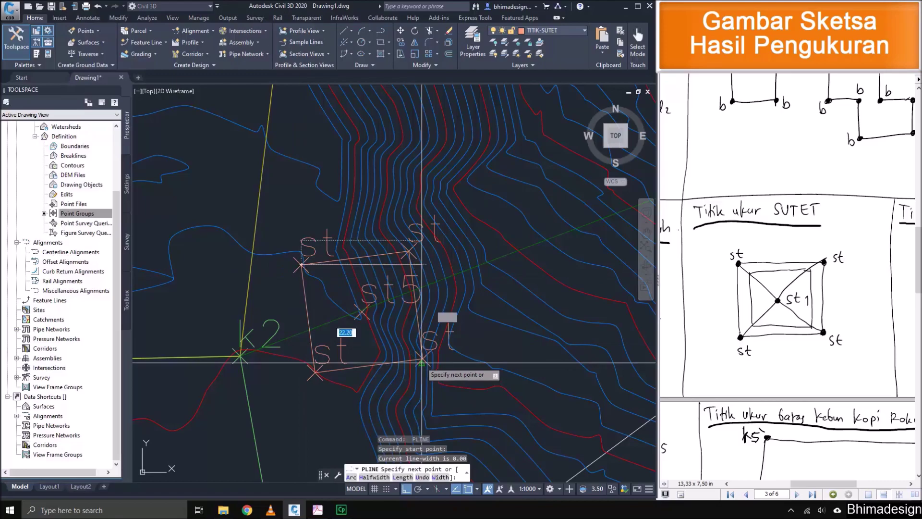
pyautogui.scroll(2, 418, 361)
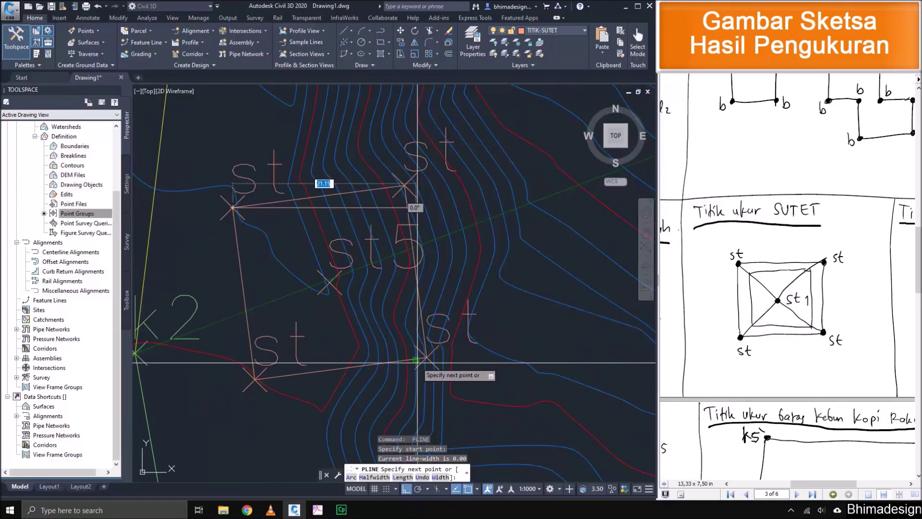
pyautogui.scroll(2, 416, 359)
pyautogui.click(426, 356)
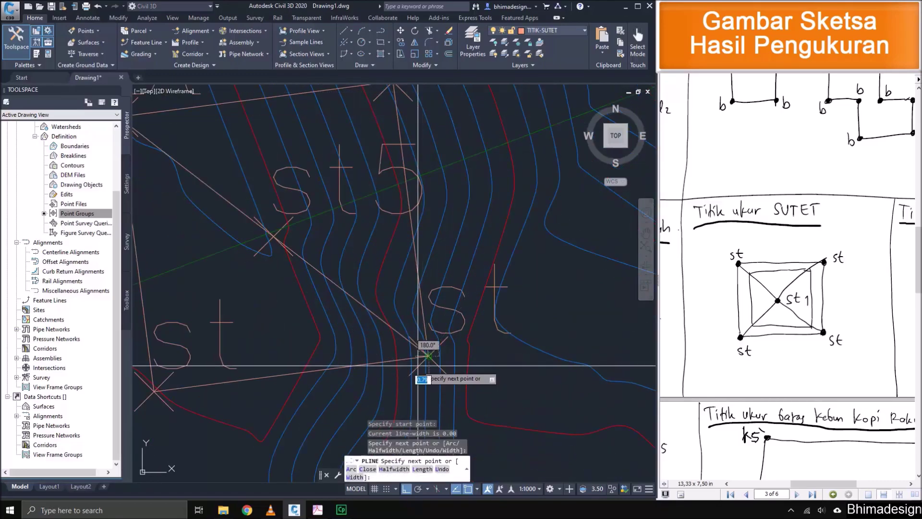
pyautogui.scroll(-2, 426, 357)
pyautogui.press('Return')
pyautogui.press('Return')
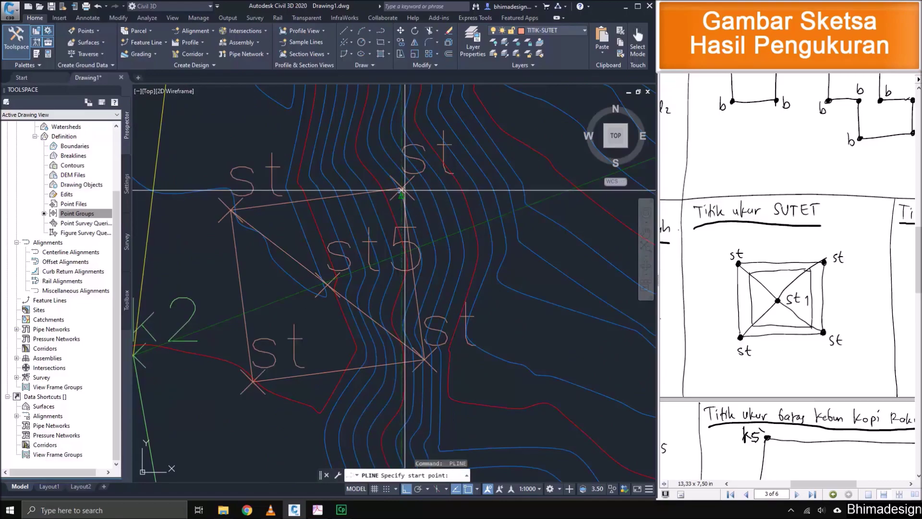
pyautogui.click(402, 189)
pyautogui.click(251, 380)
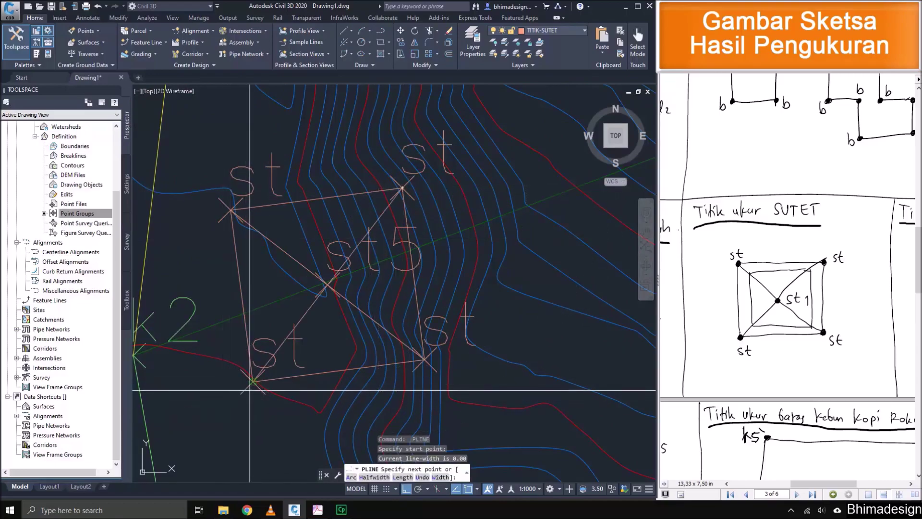
pyautogui.press('Return')
# Offset the st5 tower outline inward with the Through option to form its inner square.
pyautogui.write('t')
pyautogui.press('Return')
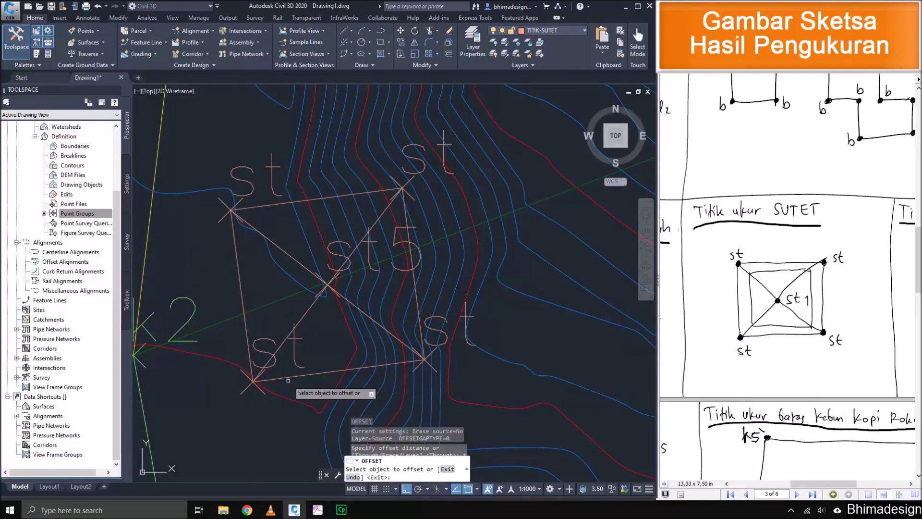
pyautogui.click(305, 375)
pyautogui.click(321, 344)
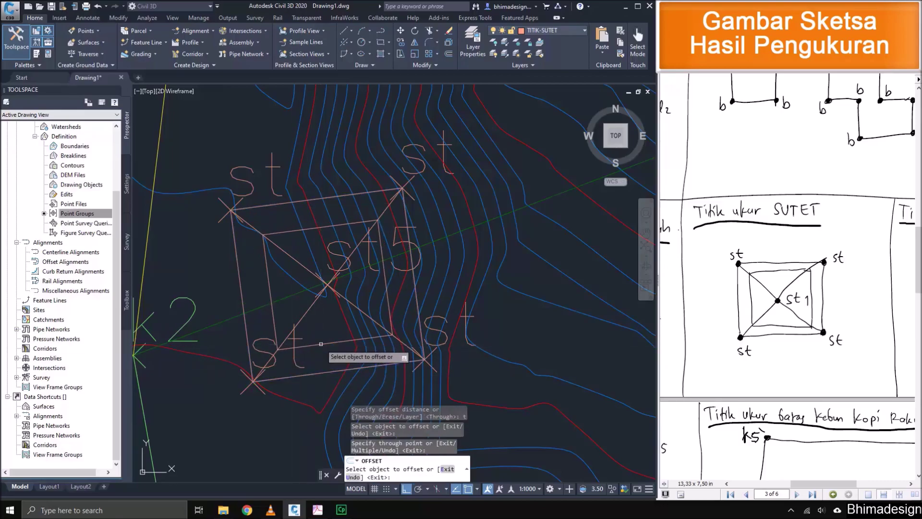
# Draw a closed polyline through the four st corner points around tower center st4, below d1.
pyautogui.scroll(-7, 391, 308)
pyautogui.scroll(-2, 333, 357)
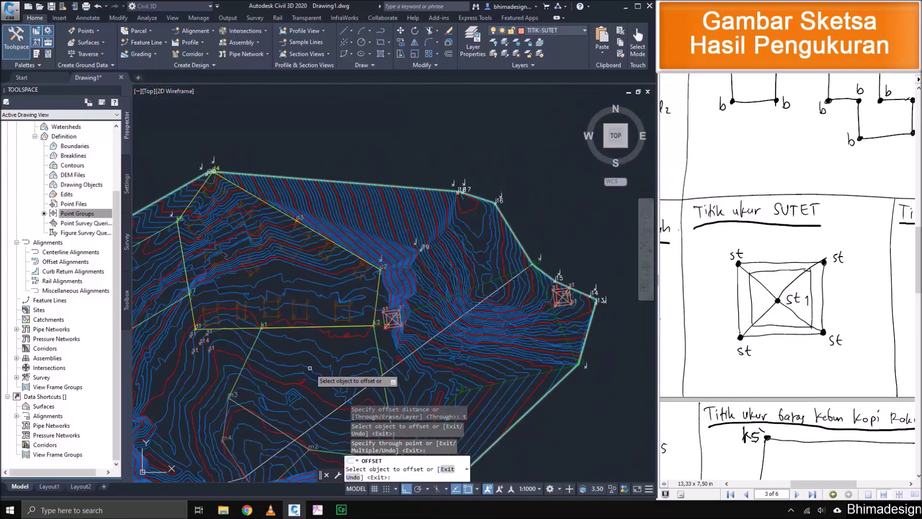
pyautogui.moveTo(333, 358); pyautogui.dragTo(436, 343, button='middle')
pyautogui.scroll(8, 305, 323)
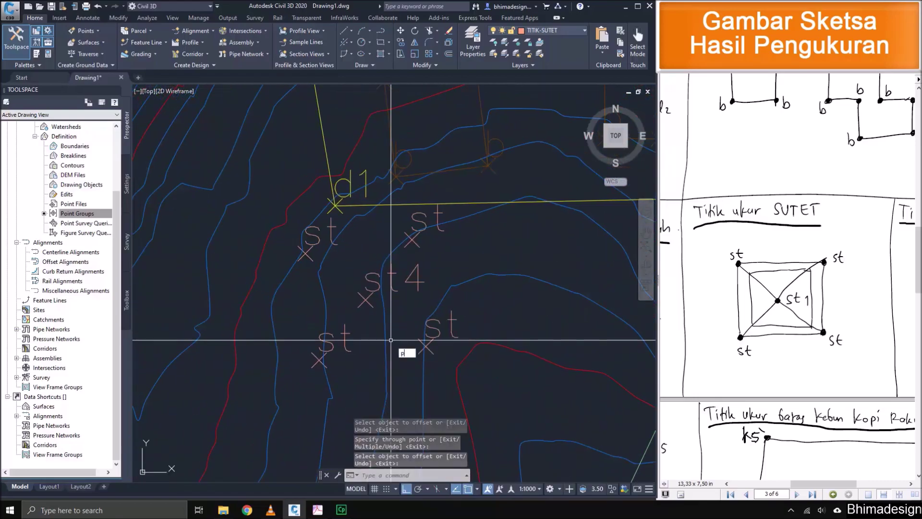
pyautogui.click(319, 361)
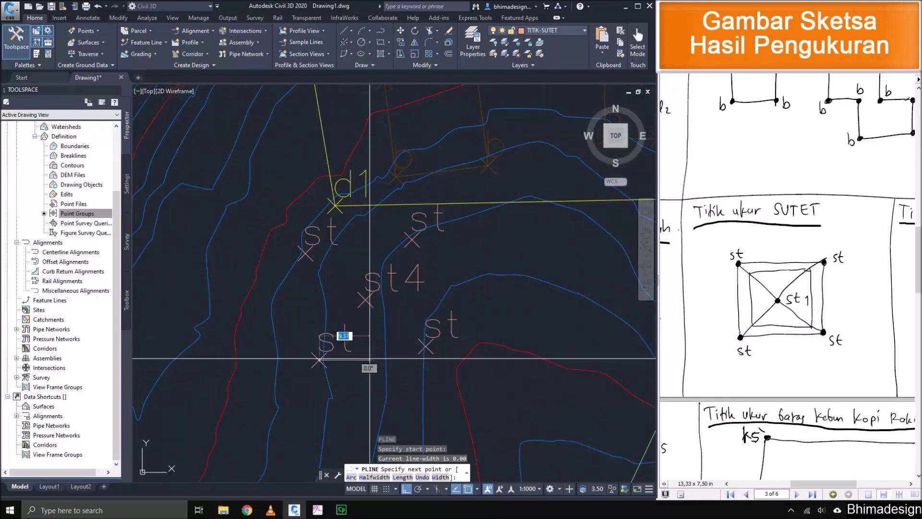
pyautogui.click(427, 348)
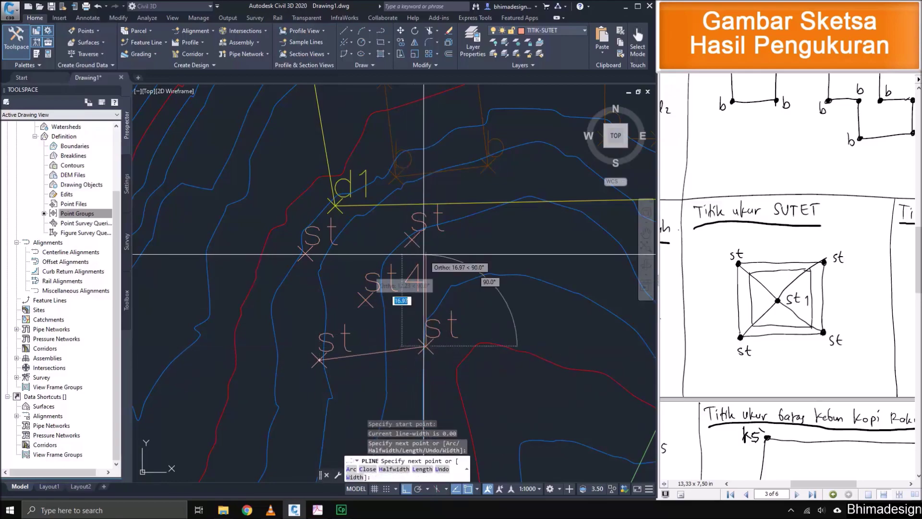
pyautogui.click(411, 239)
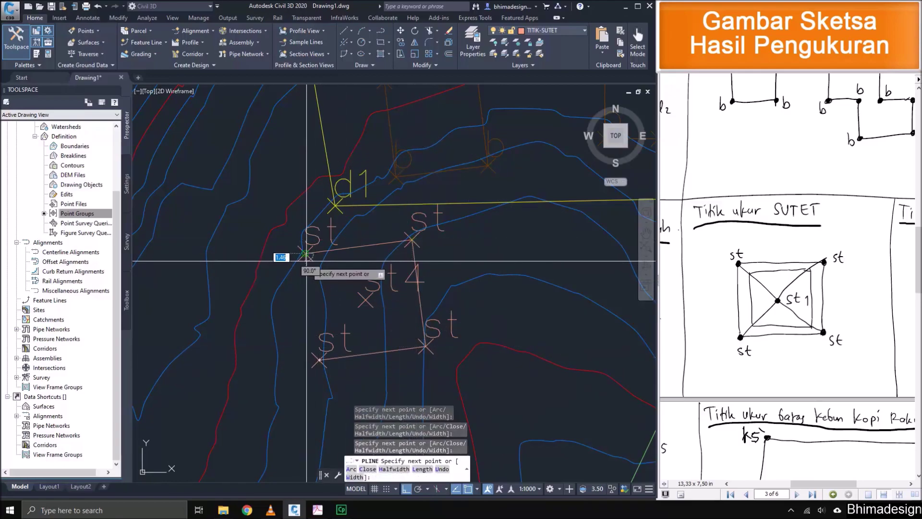
pyautogui.click(306, 253)
pyautogui.write('c')
pyautogui.press('Return')
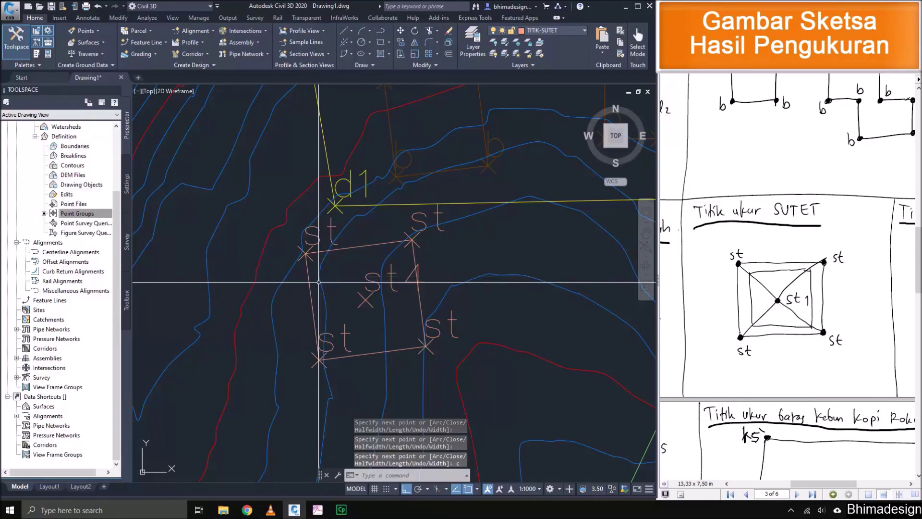
# Draw two diagonal polylines between opposite st corners, crossing at tower center st4.
pyautogui.press('Return')
pyautogui.click(306, 253)
pyautogui.press('Escape')
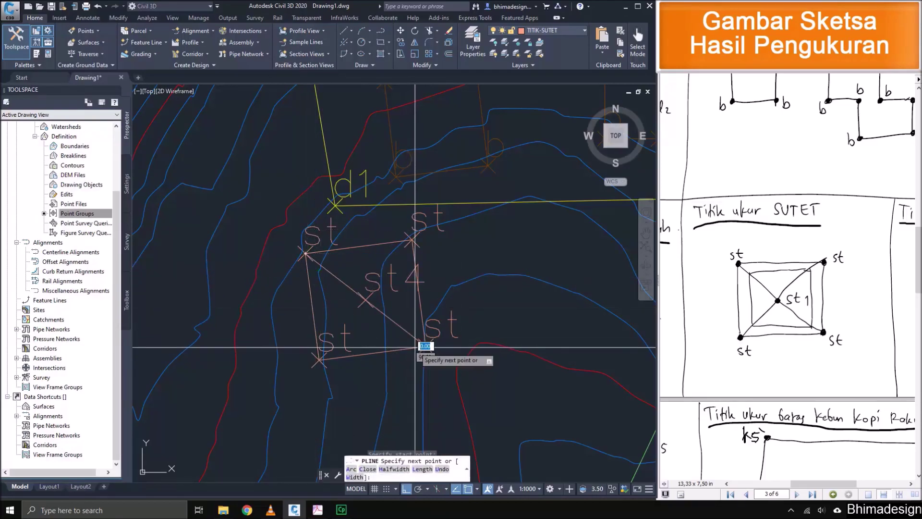
pyautogui.press('Return')
pyautogui.click(412, 239)
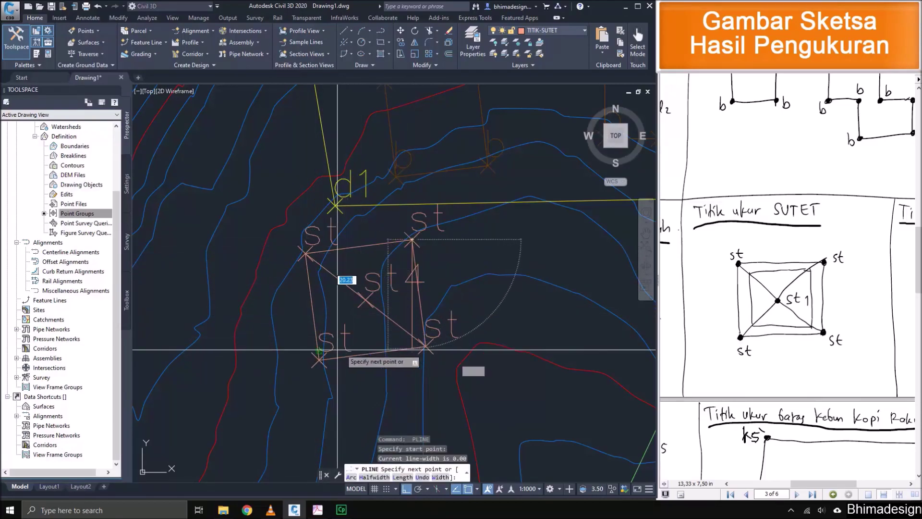
pyautogui.click(319, 361)
pyautogui.write('c')
pyautogui.press('Return')
# Offset the st4 tower outline inward with the Through option to form its inner square.
pyautogui.write('o')
pyautogui.press('Return')
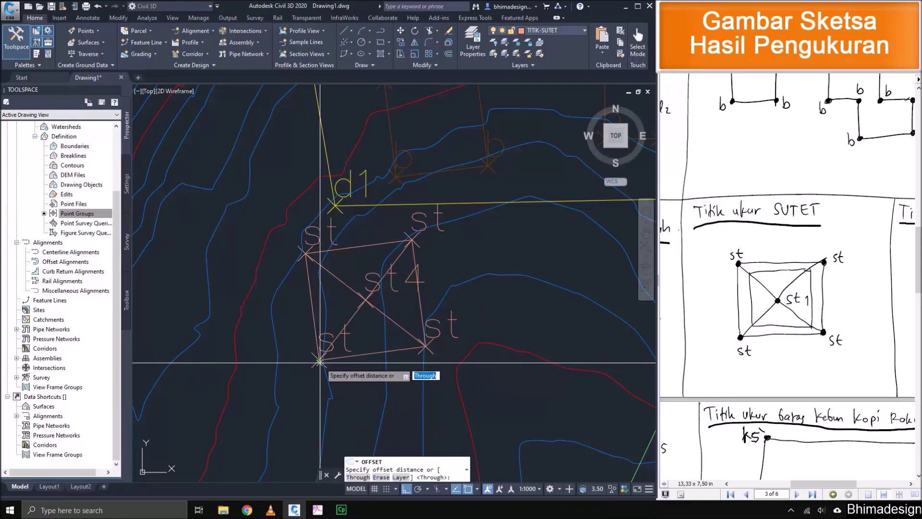
pyautogui.write('t')
pyautogui.press('Return')
pyautogui.click(368, 354)
pyautogui.click(368, 353)
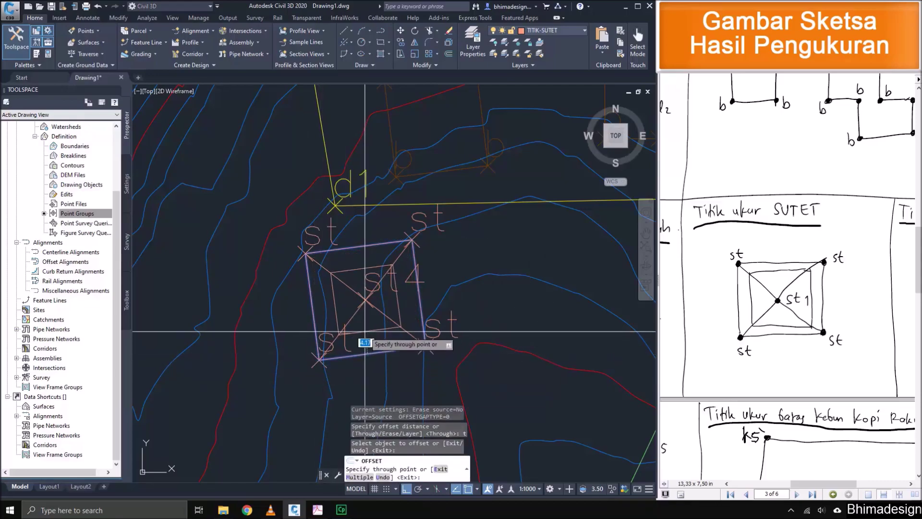
# Draw a closed polyline through the four st corner points around tower center st3, near d5.
pyautogui.scroll(-6, 368, 354)
pyautogui.moveTo(250, 374)
pyautogui.mouseDown(button='middle')
pyautogui.moveTo(434, 287)
pyautogui.moveTo(458, 193)
pyautogui.moveTo(494, 171)
pyautogui.mouseUp(button='middle')
pyautogui.moveTo(424, 374); pyautogui.dragTo(435, 285, button='middle')
pyautogui.scroll(4, 461, 308)
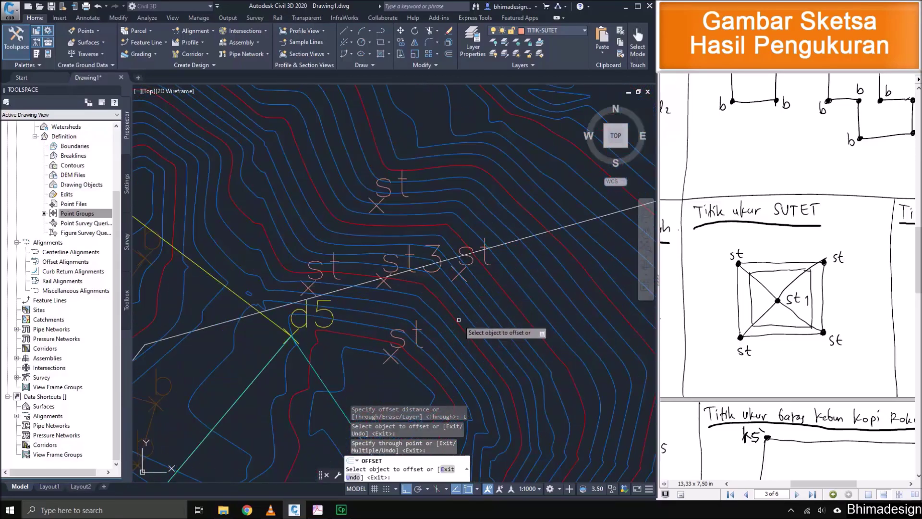
pyautogui.press('Return')
pyautogui.write('pecify start point:')
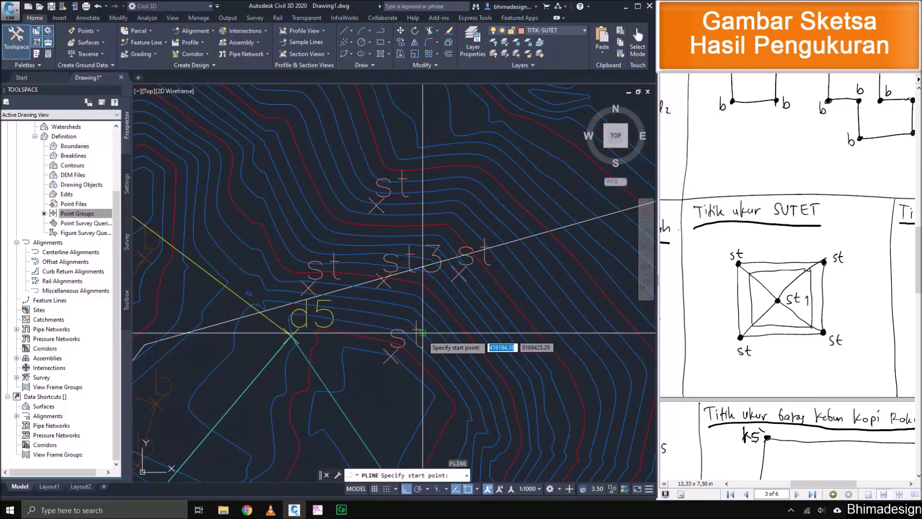
pyautogui.scroll(2, 420, 334)
pyautogui.write('pl')
pyautogui.press('Return')
pyautogui.click(373, 369)
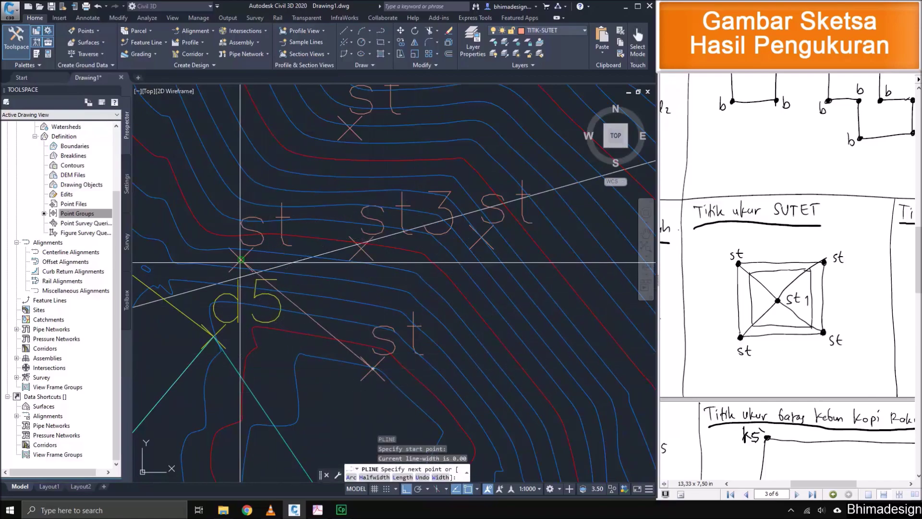
pyautogui.click(241, 261)
pyautogui.click(350, 128)
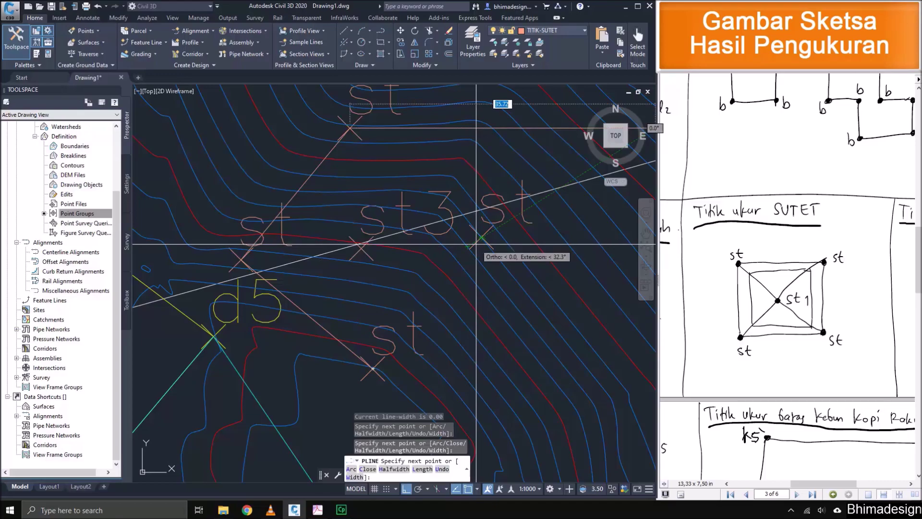
pyautogui.scroll(2, 477, 244)
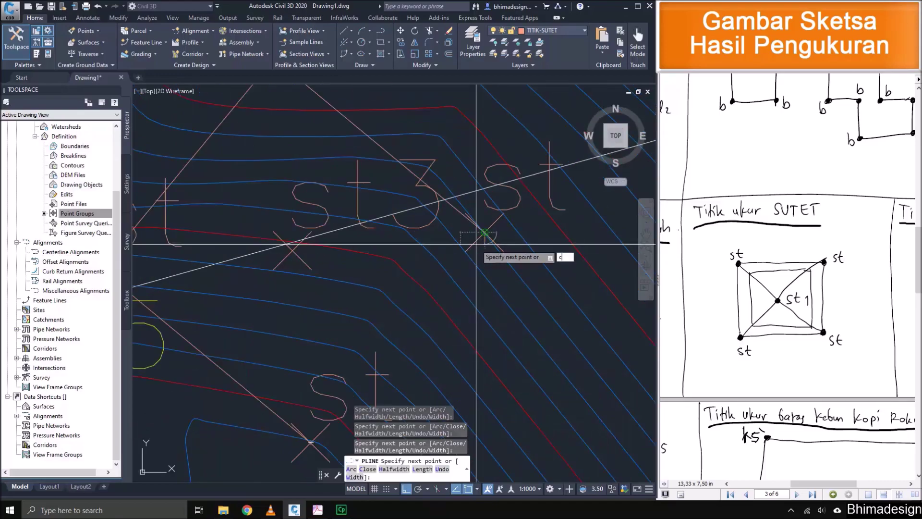
pyautogui.press('Return')
# Try to draw the east-west diagonal polyline between opposite st corners across tower center st3.
pyautogui.scroll(-2, 463, 263)
pyautogui.press('Return')
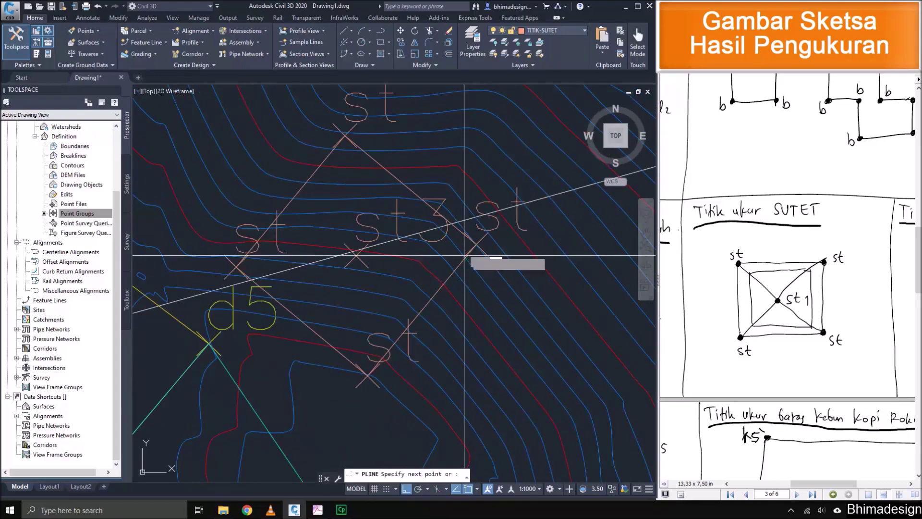
pyautogui.click(476, 245)
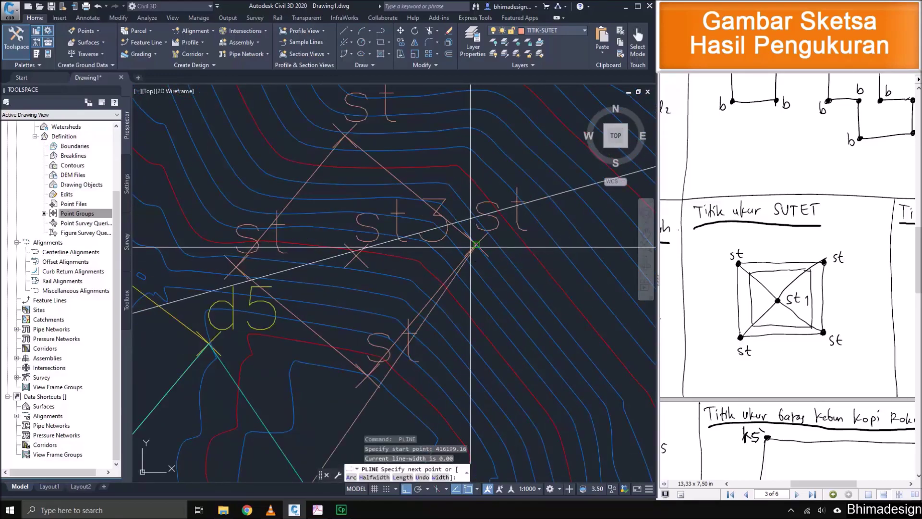
pyautogui.click(236, 267)
pyautogui.press('Return')
# Draw the north-south diagonal polyline between opposite st corners across tower center st3.
pyautogui.press('Return')
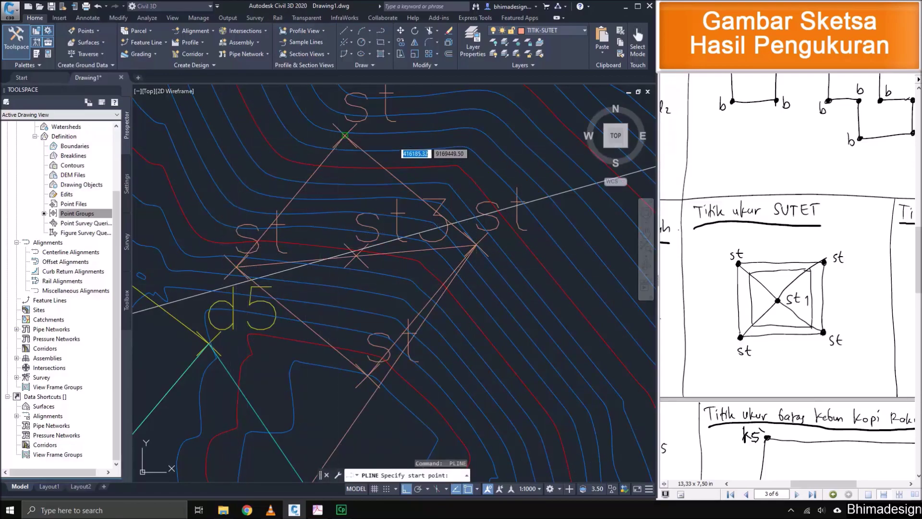
pyautogui.click(345, 136)
pyautogui.click(367, 374)
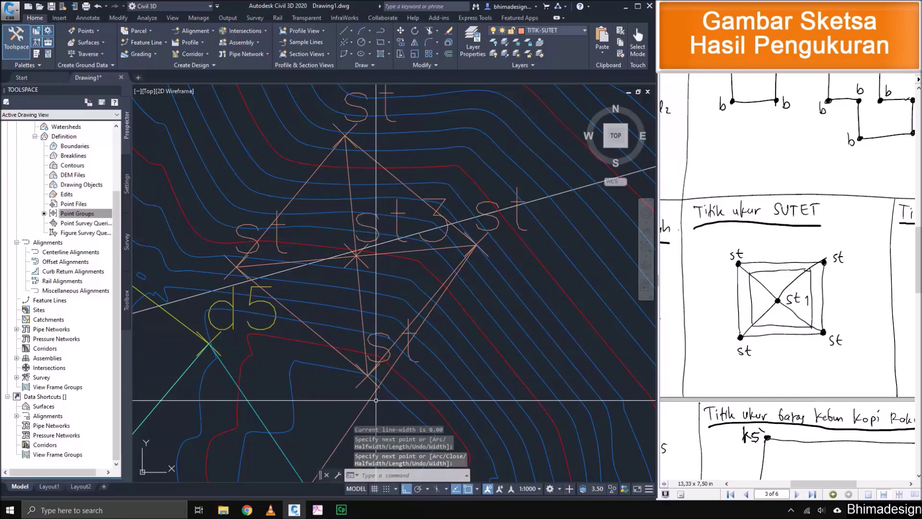
pyautogui.press('Return')
# Erase the misdrawn st3 diagonal polyline with the stray segment running southwest from the east corner.
pyautogui.click(368, 403)
pyautogui.write('e')
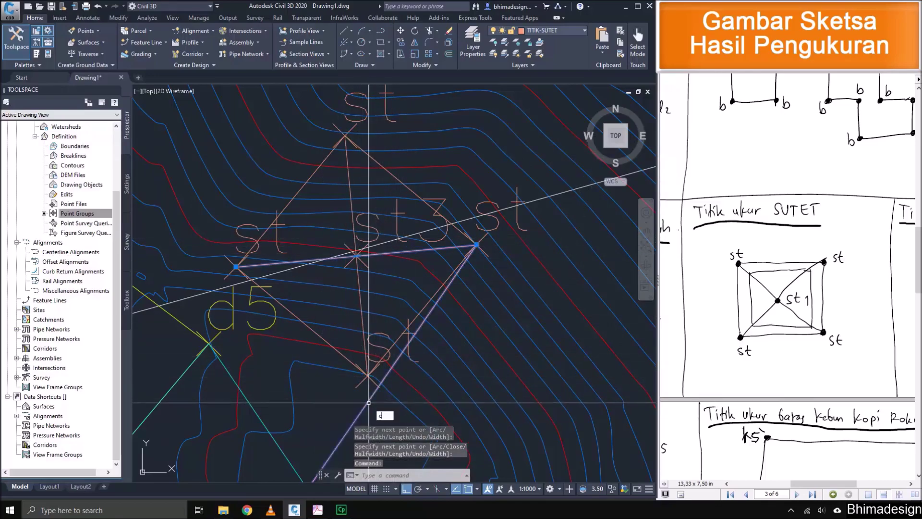
pyautogui.press('Return')
# Redraw the st3 tower's diagonal as a single polyline from the west st corner to the east st corner.
pyautogui.write('p')
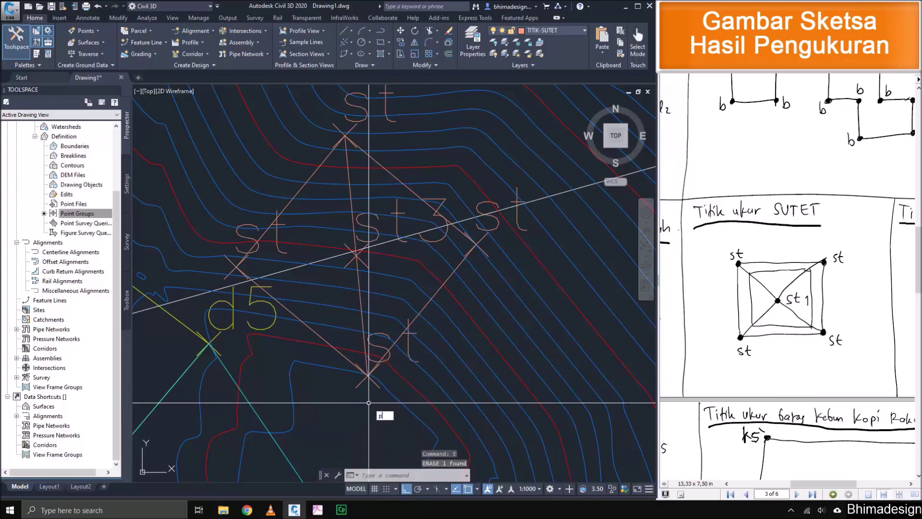
pyautogui.write('l')
pyautogui.press('Return')
pyautogui.click(236, 266)
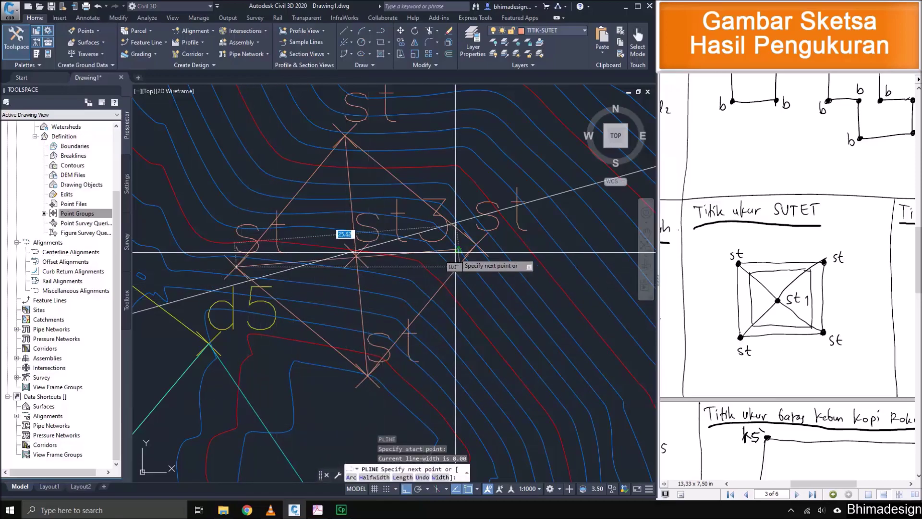
pyautogui.click(457, 251)
pyautogui.press('Return')
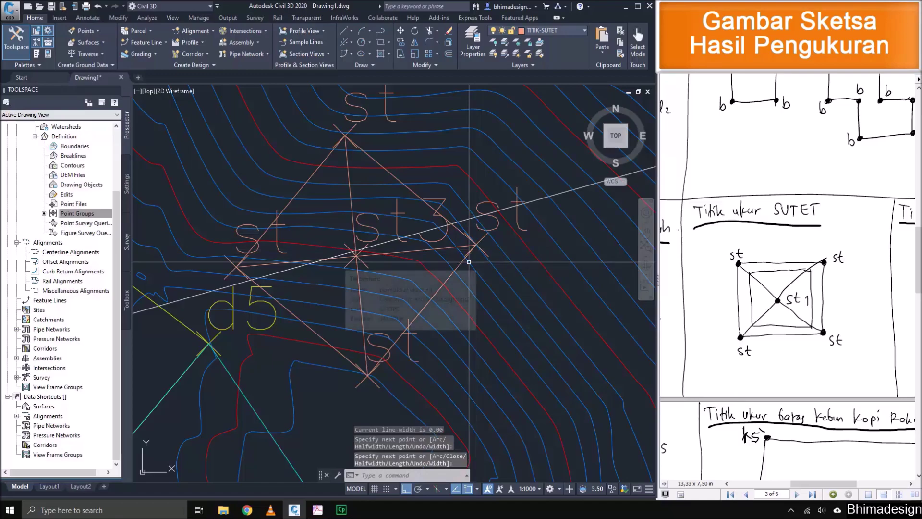
# Offset the st3 tower outline inward with the Through option to form its inner square.
pyautogui.write('o')
pyautogui.press('Return')
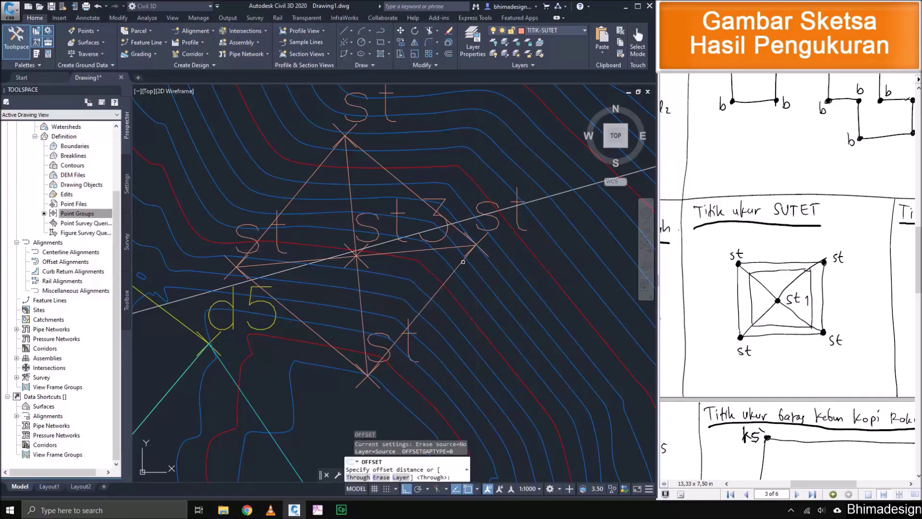
pyautogui.write('t')
pyautogui.press('Return')
pyautogui.click(406, 188)
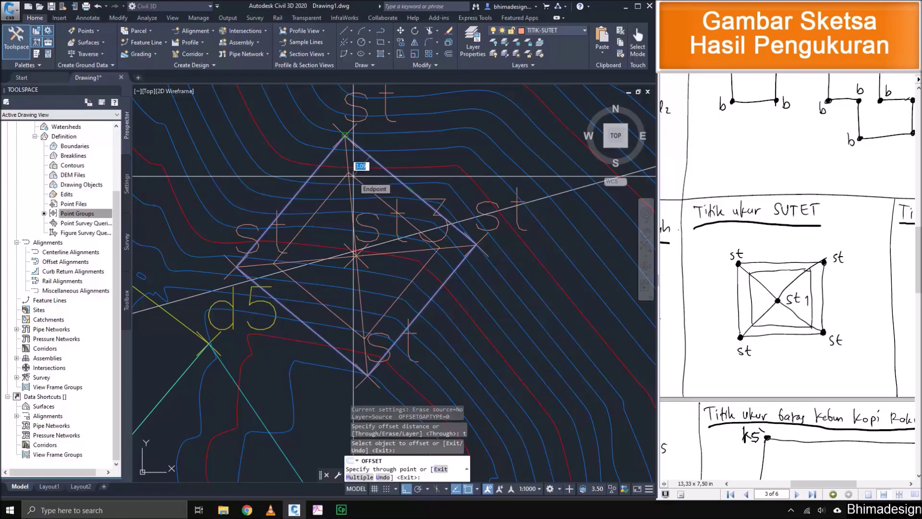
pyautogui.click(355, 178)
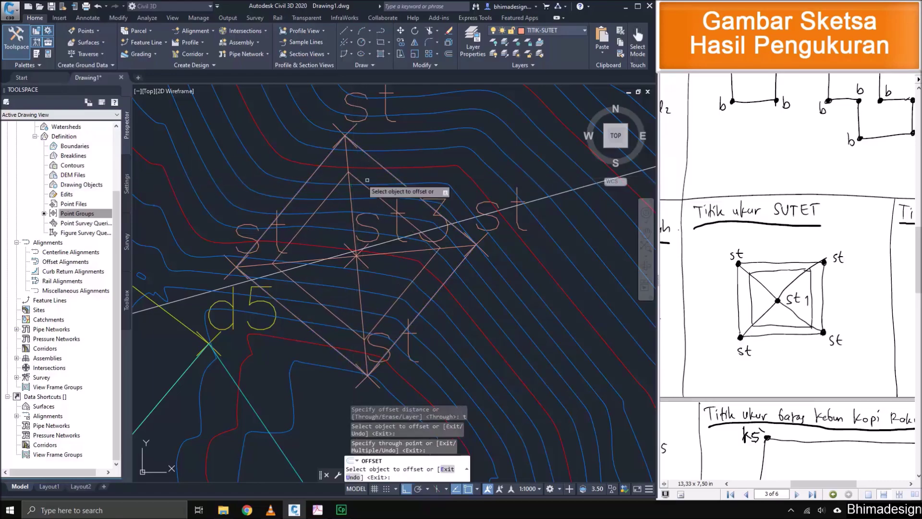
# Draw a closed polyline through the four st corner points around tower center st2, southwest of d9.
pyautogui.scroll(-2, 457, 184)
pyautogui.scroll(-8, 457, 184)
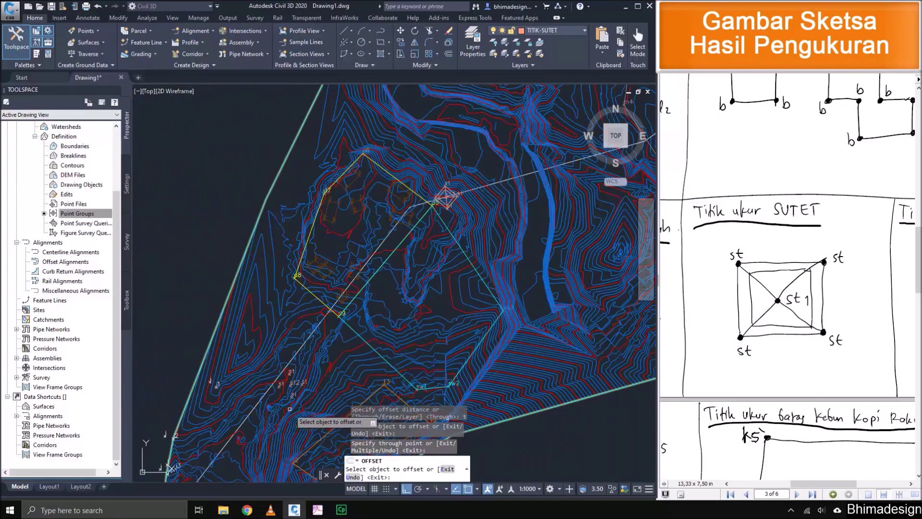
pyautogui.moveTo(288, 400); pyautogui.dragTo(347, 320, button='middle')
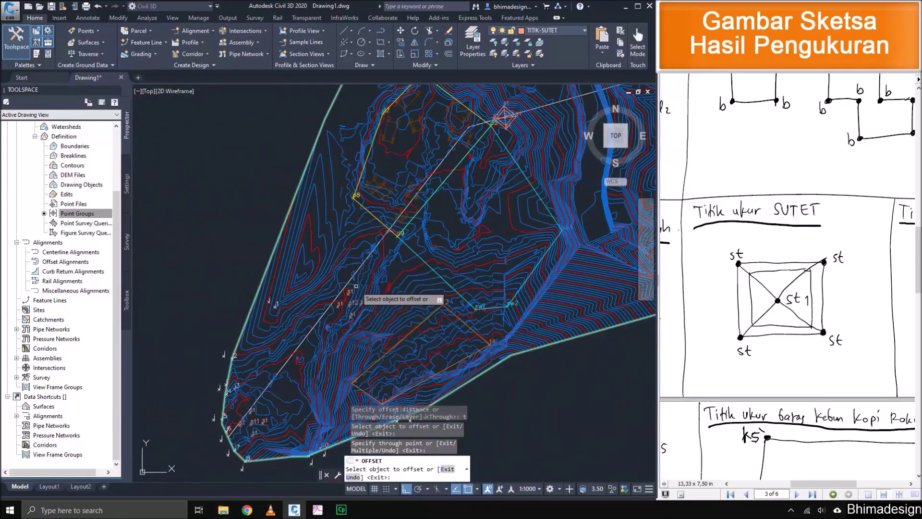
pyautogui.scroll(7, 356, 286)
pyautogui.click(342, 325)
pyautogui.scroll(2, 342, 325)
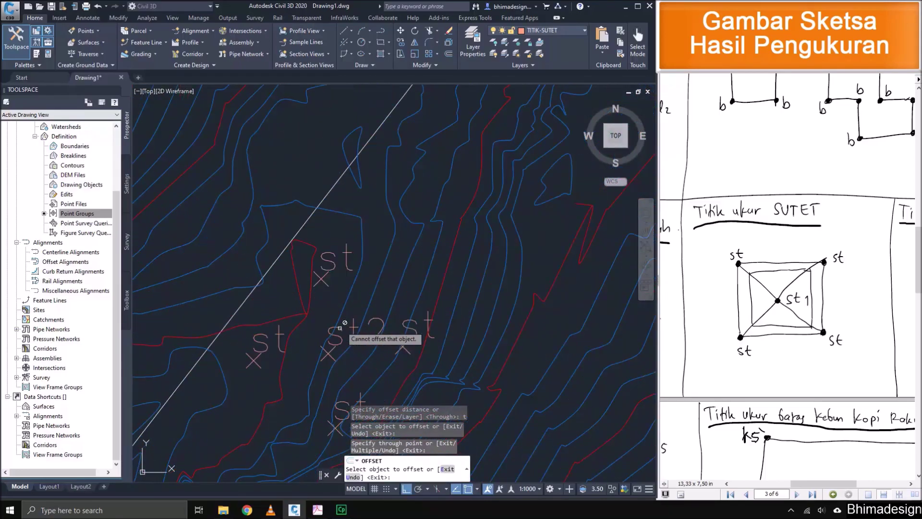
pyautogui.scroll(2, 340, 327)
pyautogui.press('Escape')
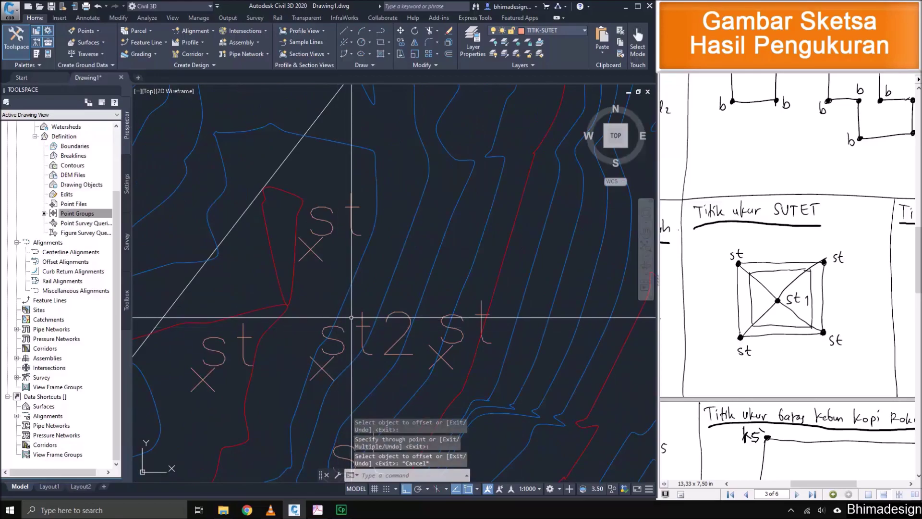
pyautogui.moveTo(351, 316); pyautogui.dragTo(364, 261, button='middle')
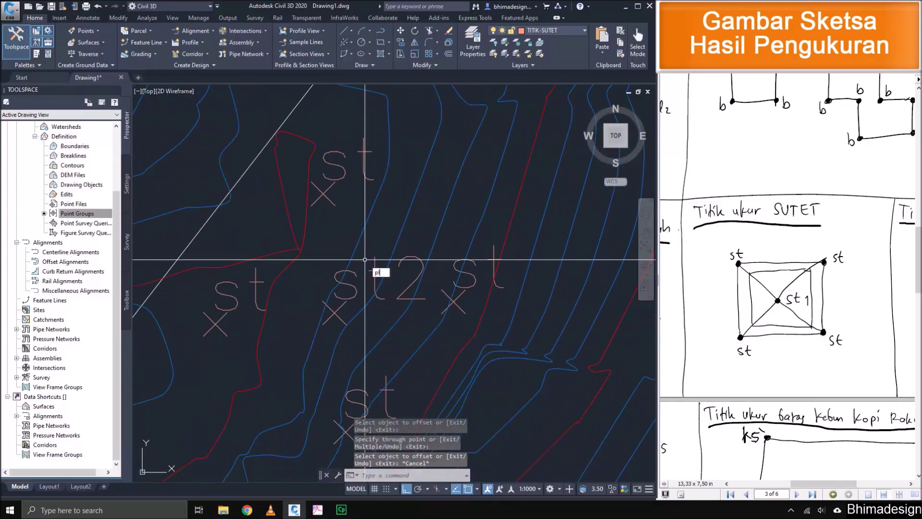
pyautogui.click(323, 194)
pyautogui.click(453, 301)
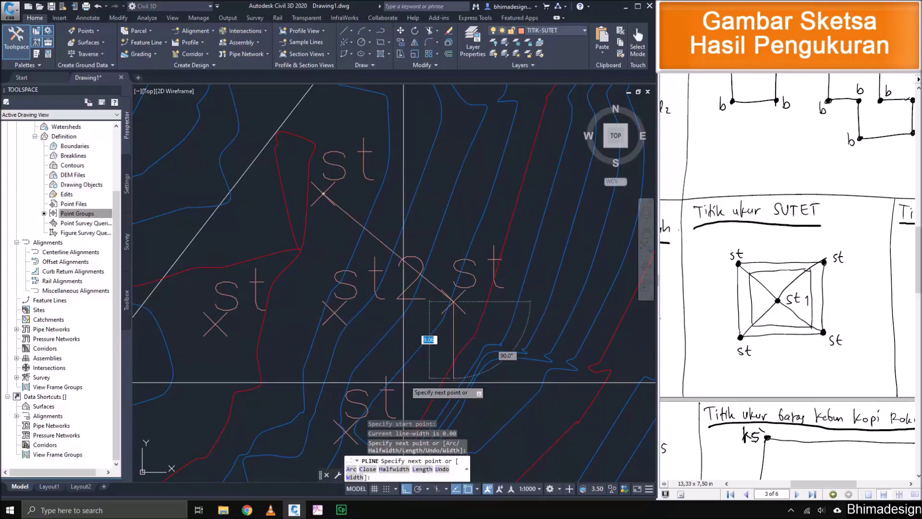
pyautogui.click(346, 431)
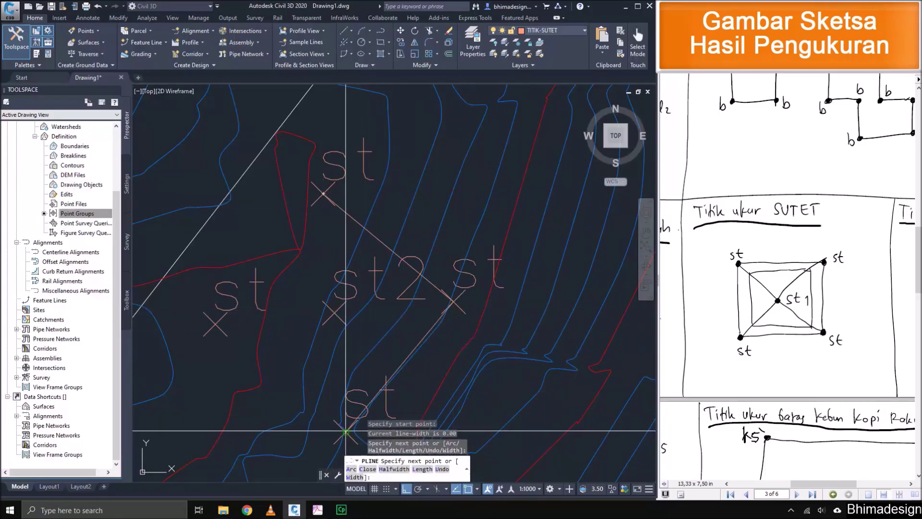
pyautogui.click(215, 323)
pyautogui.click(323, 193)
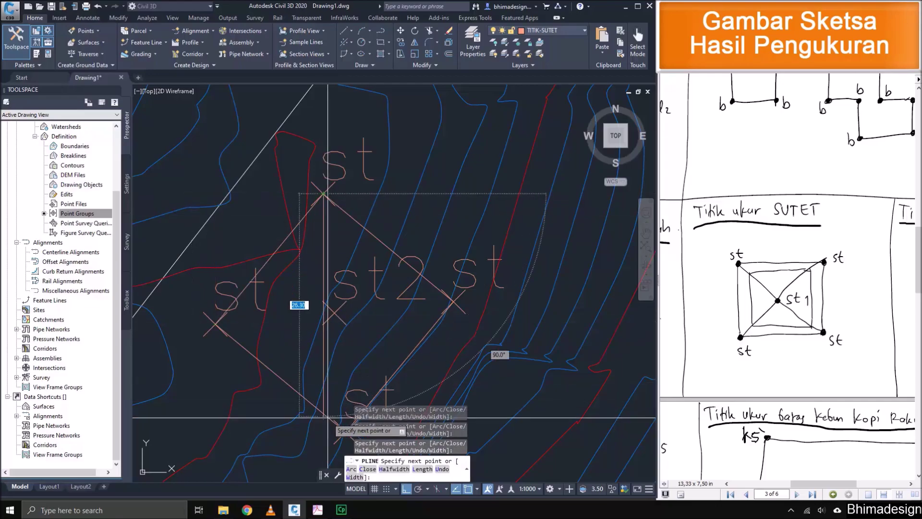
pyautogui.click(335, 436)
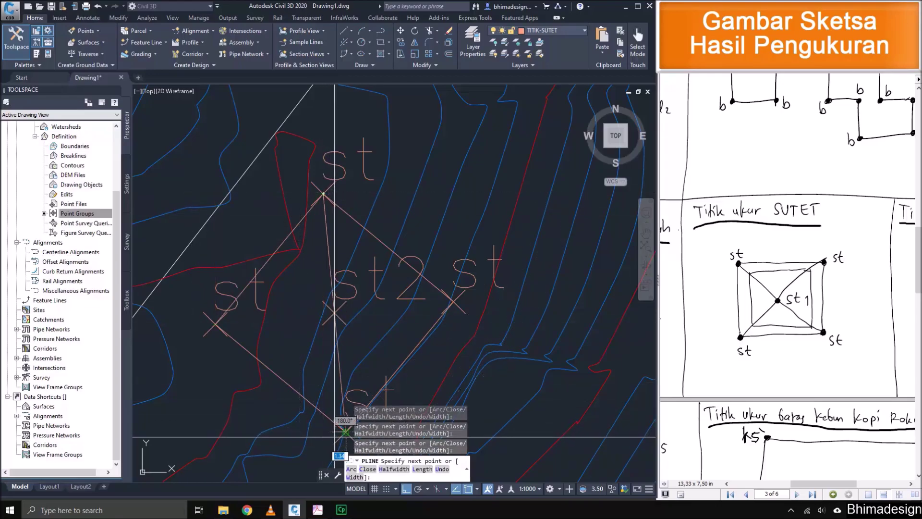
pyautogui.hotkey('ctrl', 'z')
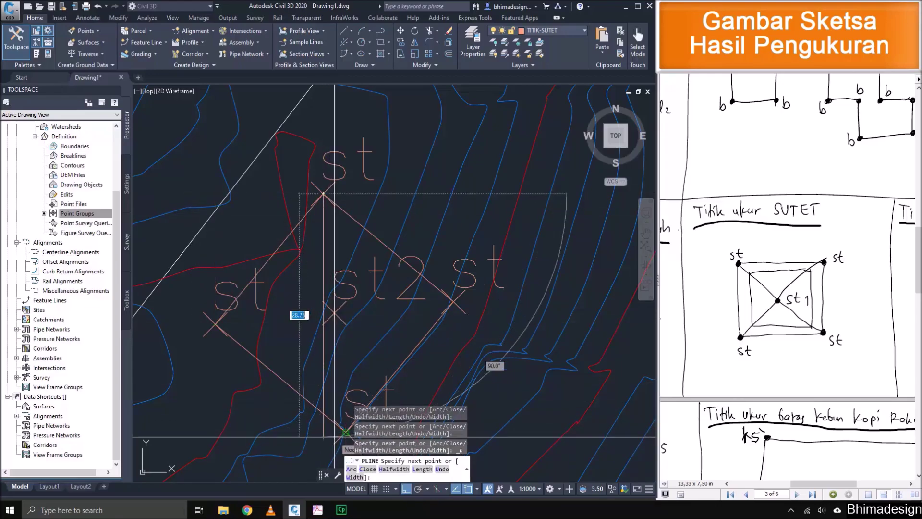
pyautogui.press('Escape')
# Draw two diagonal polylines between opposite st corners, crossing at tower center st2.
pyautogui.press('Return')
pyautogui.click(346, 432)
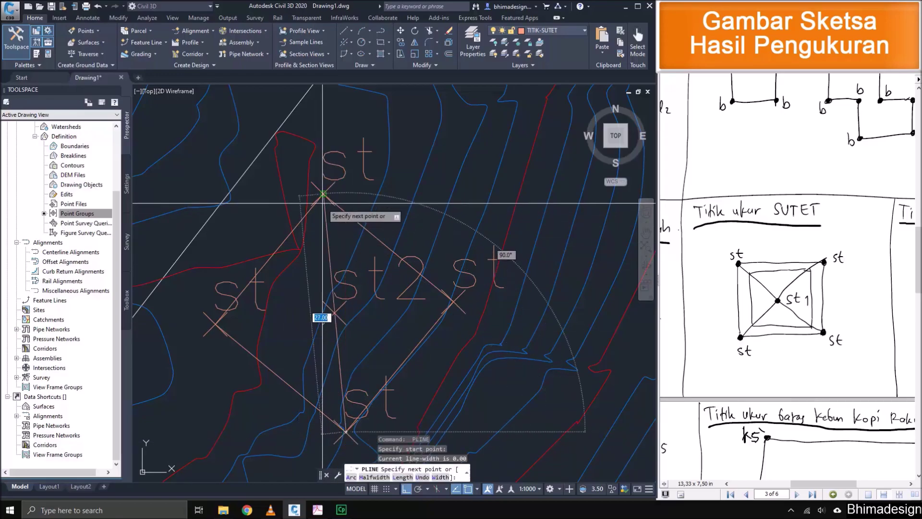
pyautogui.click(323, 195)
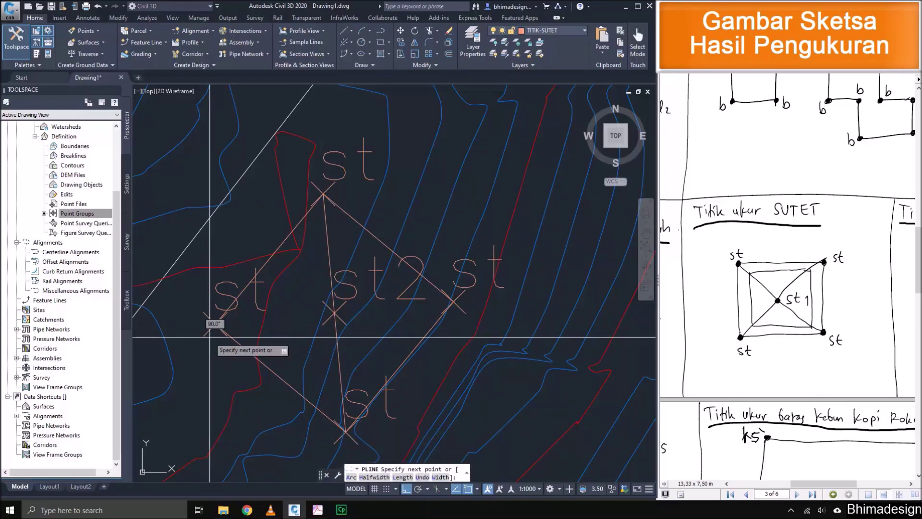
pyautogui.click(214, 324)
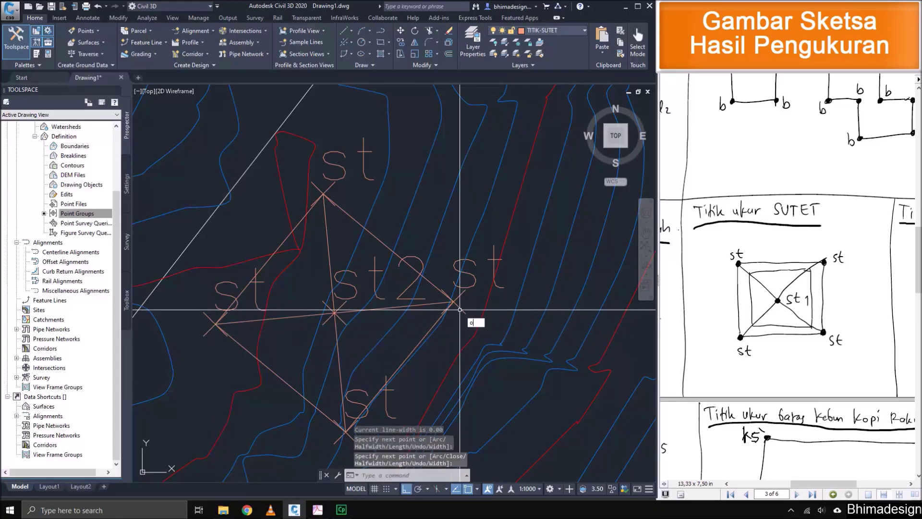
pyautogui.press('Return')
# Offset the st2 tower outline inward with the Through option to form its inner square.
pyautogui.write('o')
pyautogui.press('Return')
pyautogui.write('t')
pyautogui.press('Return')
pyautogui.click(369, 234)
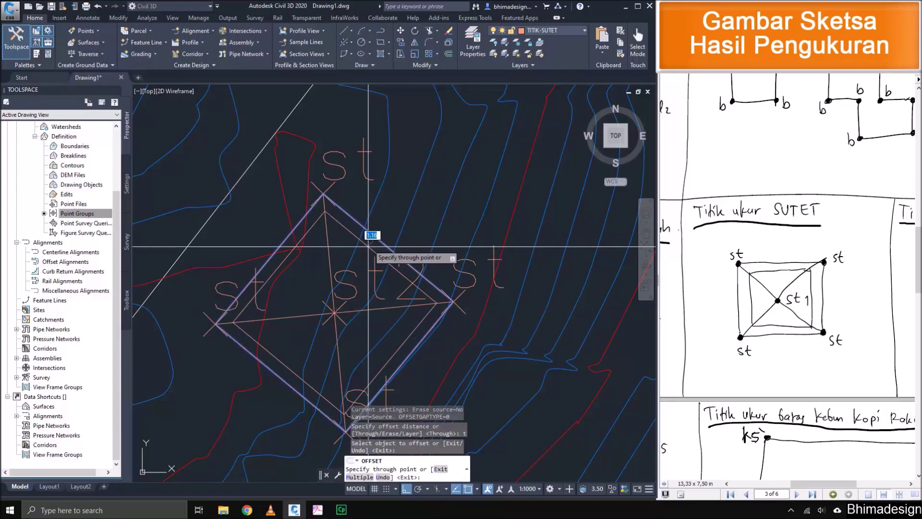
pyautogui.click(340, 242)
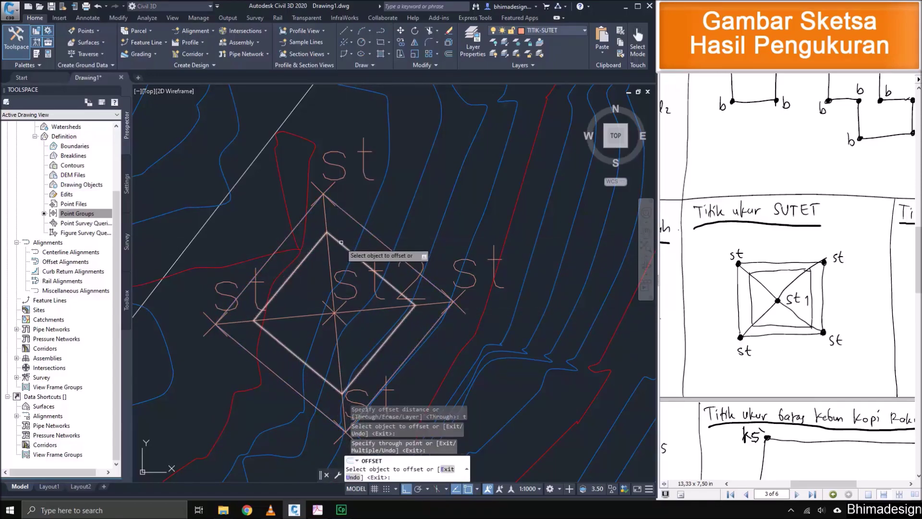
# Draw a closed polyline through the four st corner points around tower center st1, east of j6.
pyautogui.scroll(-10, 396, 213)
pyautogui.scroll(8, 298, 350)
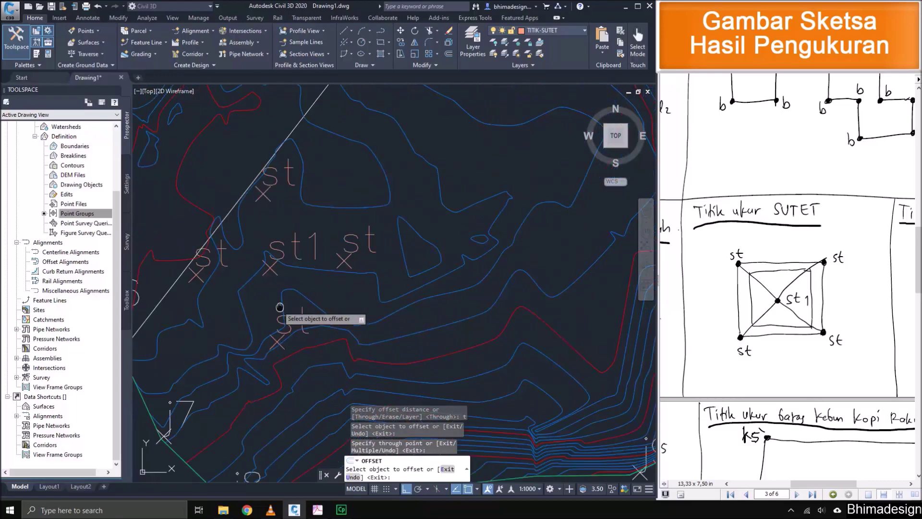
pyautogui.moveTo(279, 307); pyautogui.dragTo(327, 320, button='middle')
pyautogui.press('Escape')
pyautogui.write('pl')
pyautogui.press('Return')
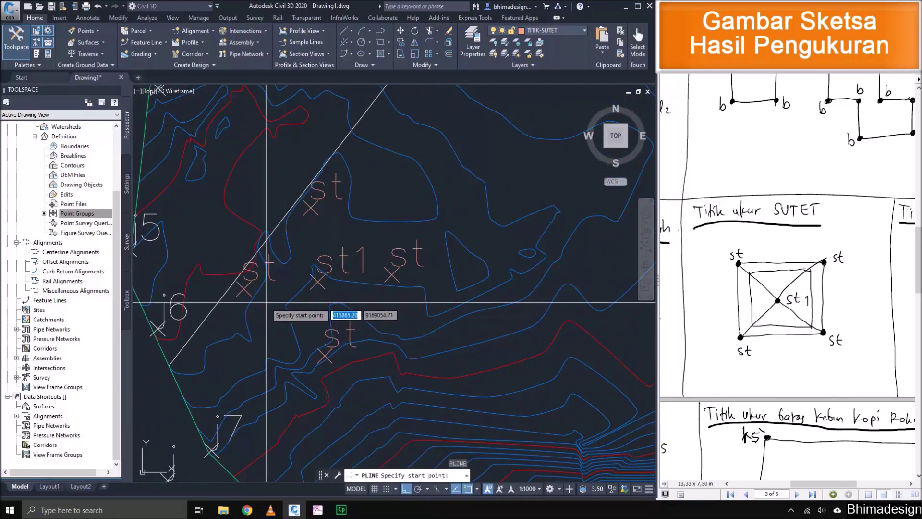
pyautogui.click(244, 288)
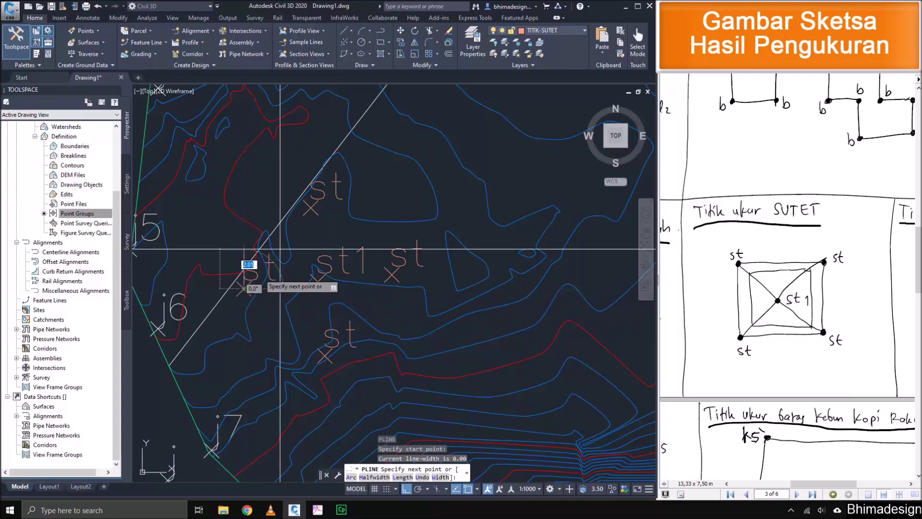
pyautogui.click(311, 207)
pyautogui.click(391, 274)
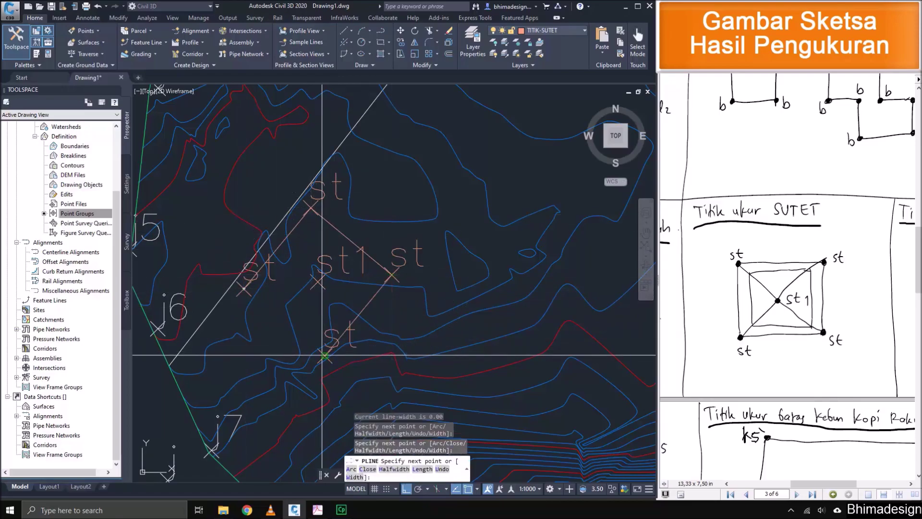
pyautogui.click(325, 356)
pyautogui.write('c')
pyautogui.press('Return')
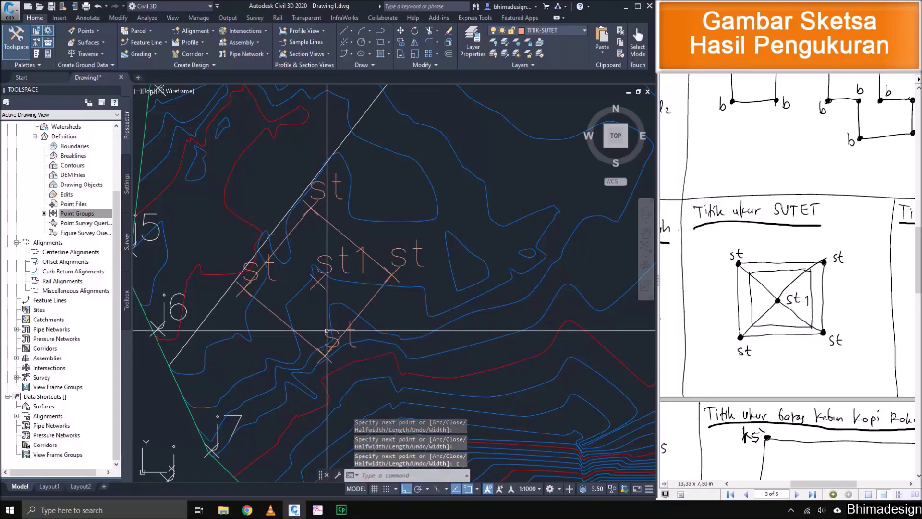
# Draw two diagonal polylines between opposite st corners, crossing at tower center st1.
pyautogui.press('Return')
pyautogui.click(244, 289)
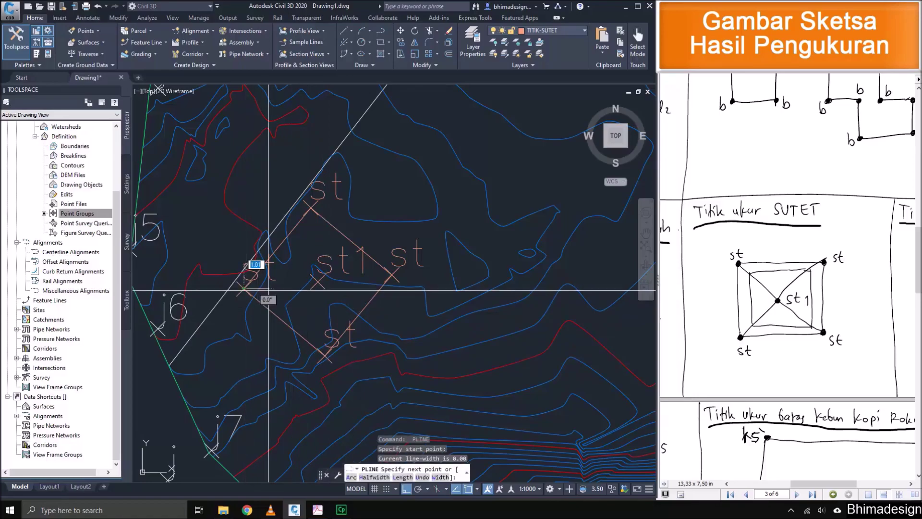
pyautogui.click(384, 271)
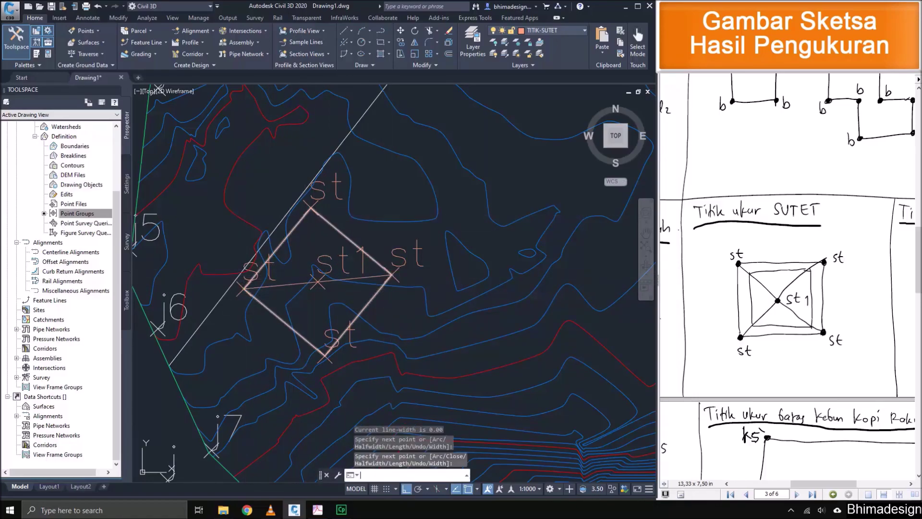
pyautogui.click(309, 209)
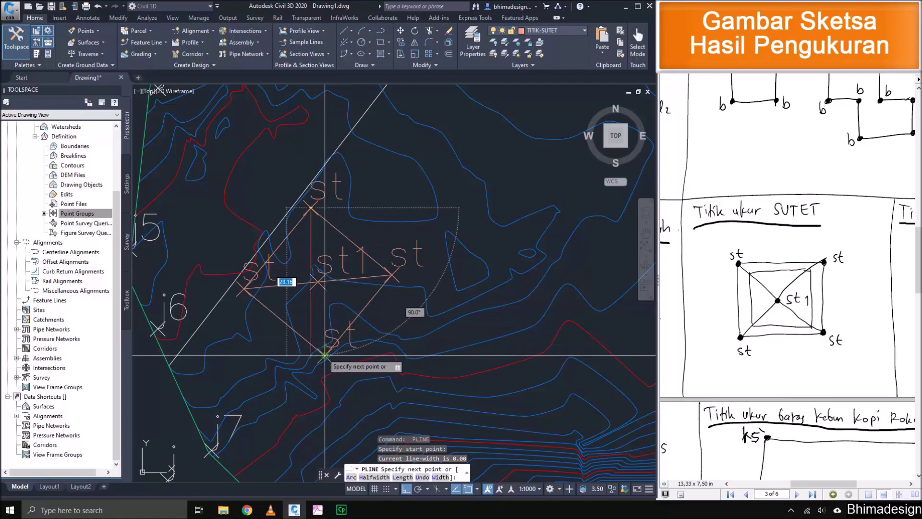
pyautogui.click(325, 355)
pyautogui.press('Return')
# Offset the st1 tower outline inward with the Through option to form its inner square.
pyautogui.write('o')
pyautogui.press('Return')
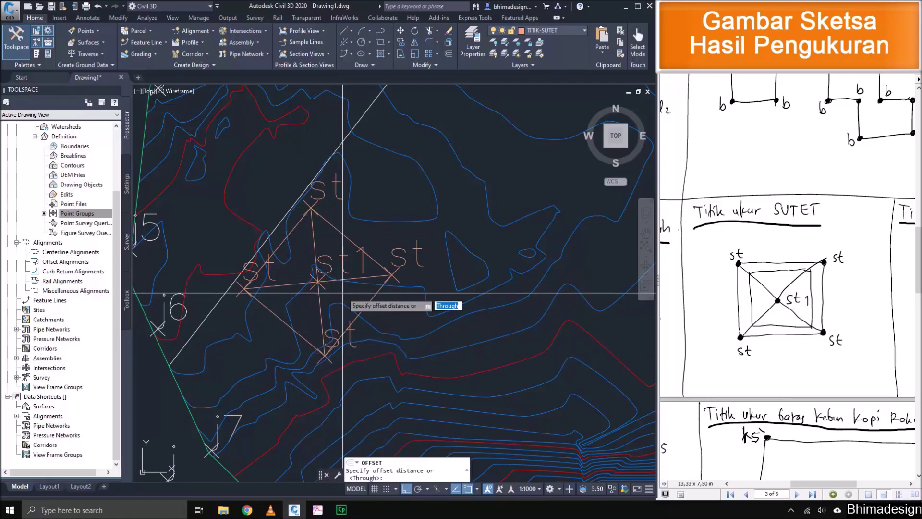
pyautogui.press('Return')
pyautogui.click(367, 303)
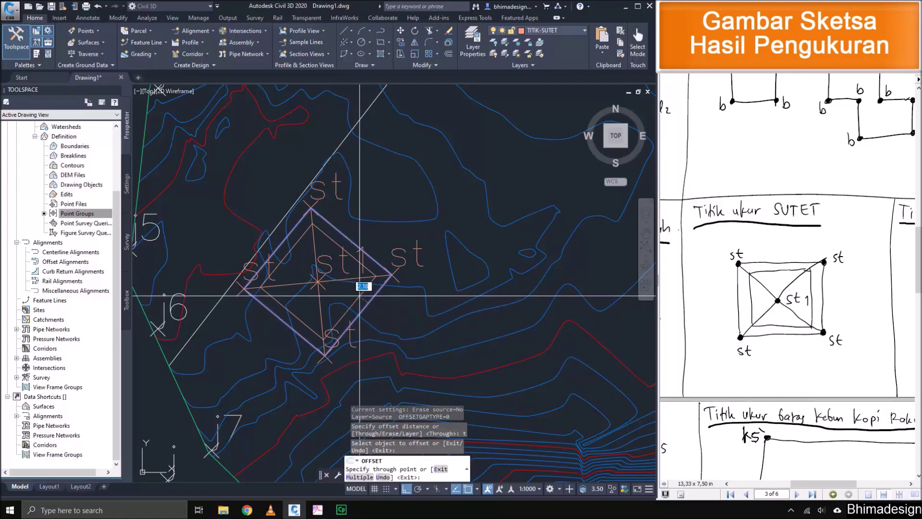
pyautogui.click(360, 295)
pyautogui.scroll(-8, 300, 325)
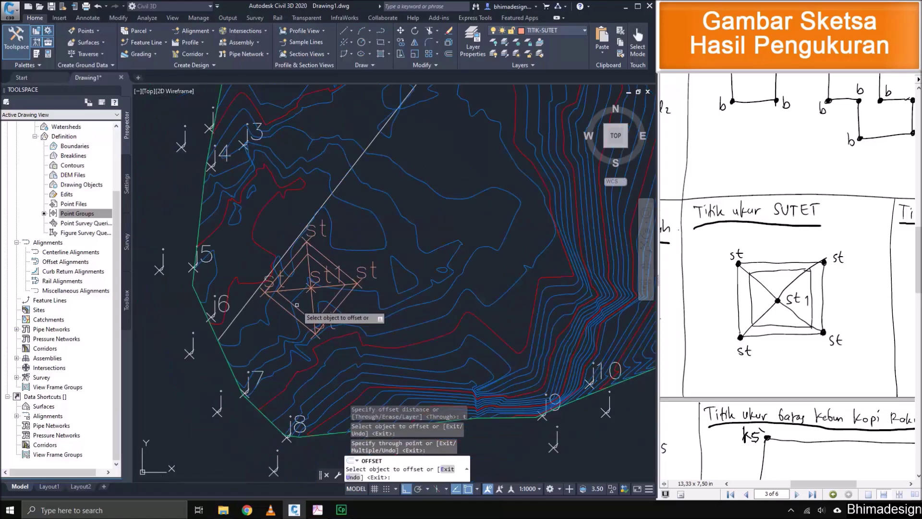
pyautogui.scroll(4, 299, 332)
pyautogui.press('Escape')
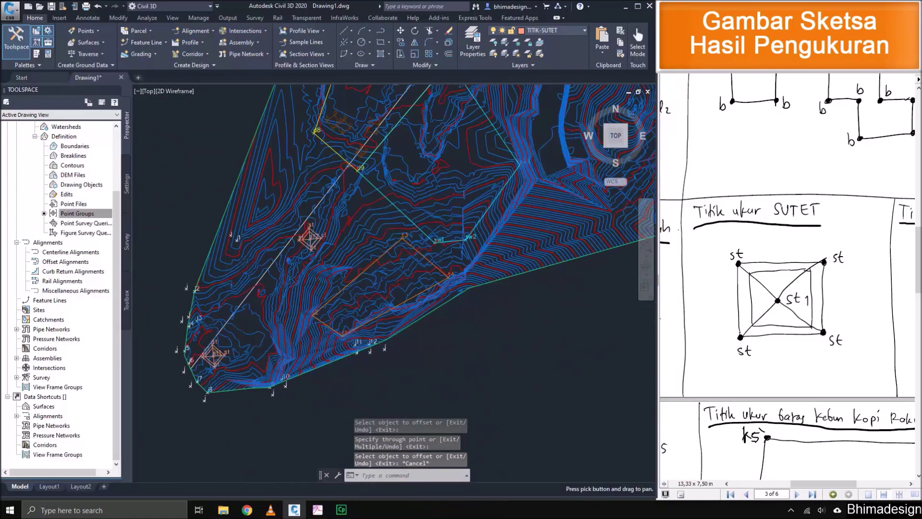
# Bring up the BTS field sketch, locate the bts1 point group in the drawing, and make TITIK-BTS the current layer.
pyautogui.moveTo(823, 483); pyautogui.dragTo(869, 483)
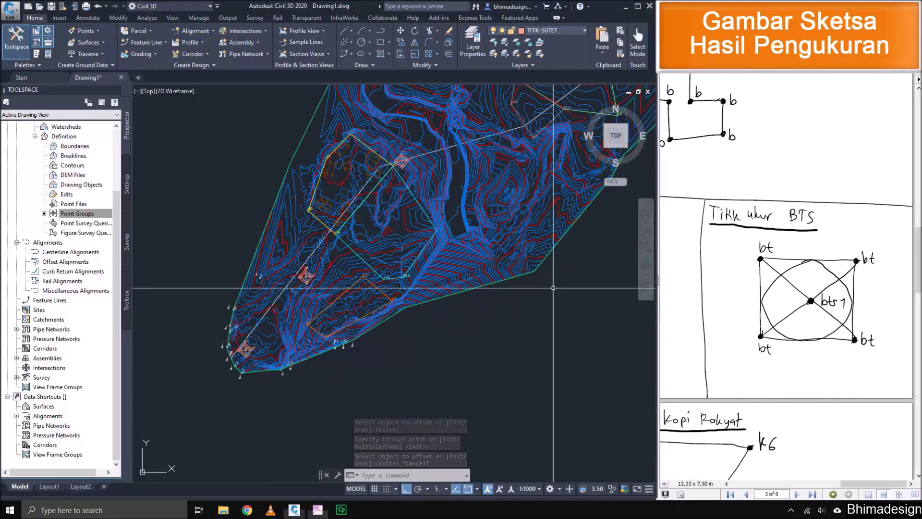
pyautogui.scroll(4, 387, 235)
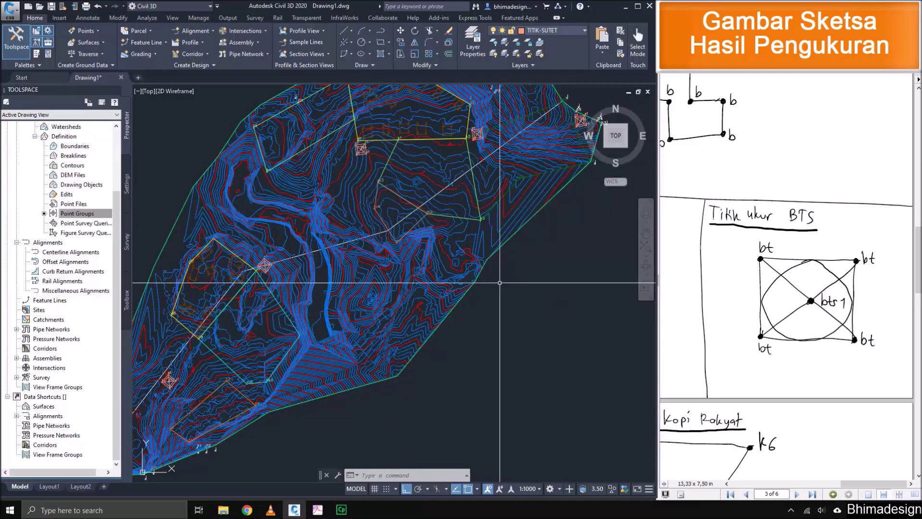
pyautogui.scroll(3, 382, 310)
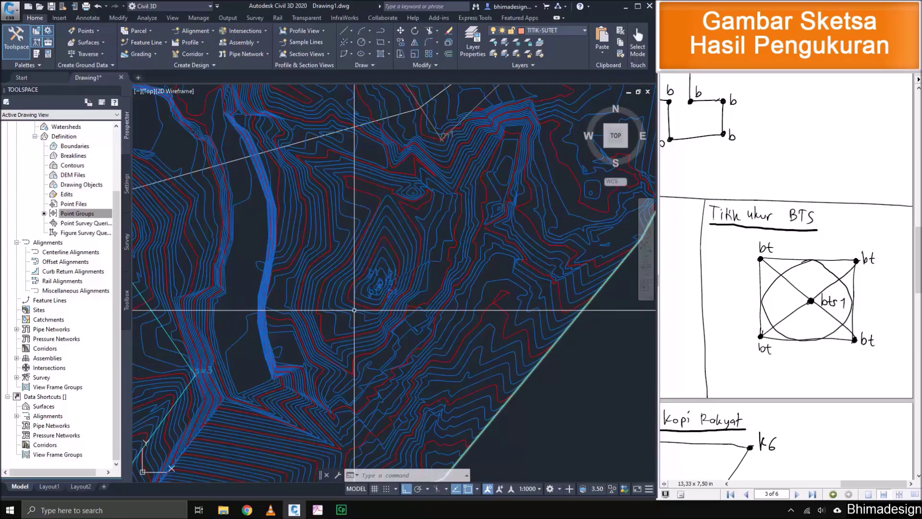
pyautogui.scroll(3, 380, 299)
pyautogui.scroll(4, 379, 298)
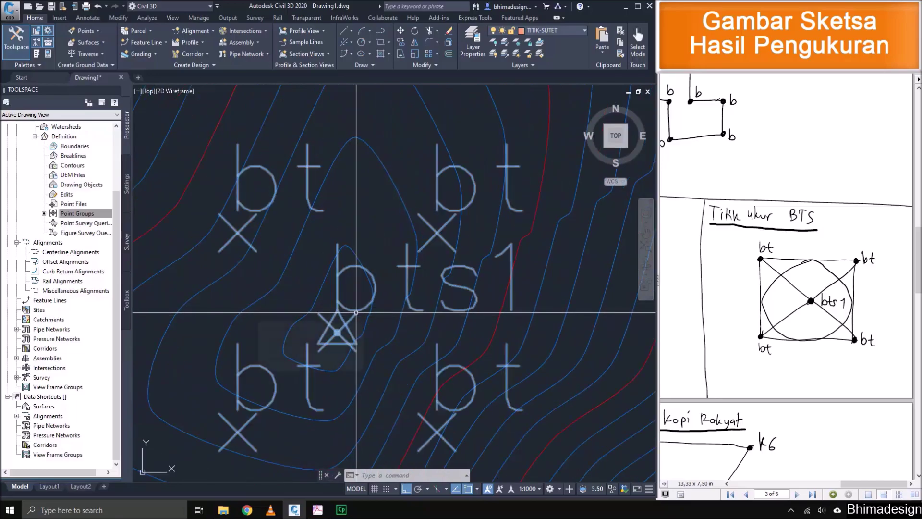
pyautogui.click(552, 30)
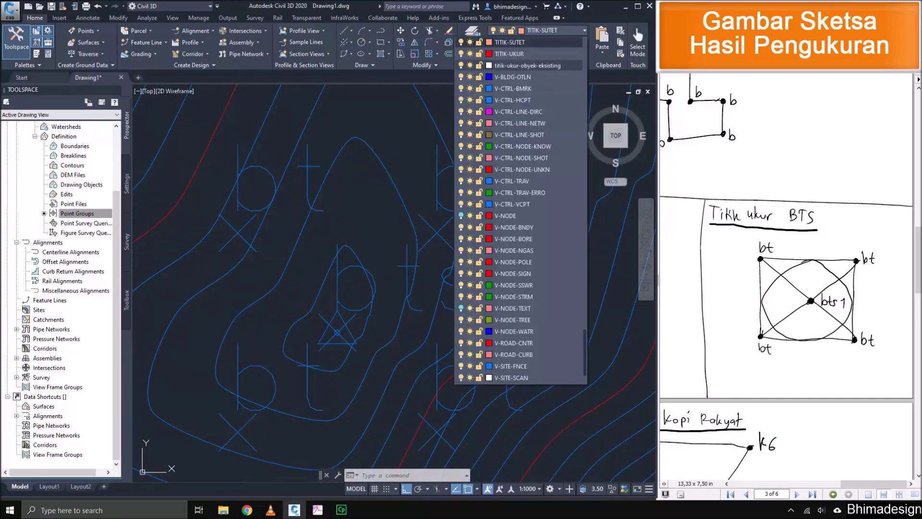
pyautogui.scroll(1, 518, 207)
pyautogui.scroll(1, 519, 206)
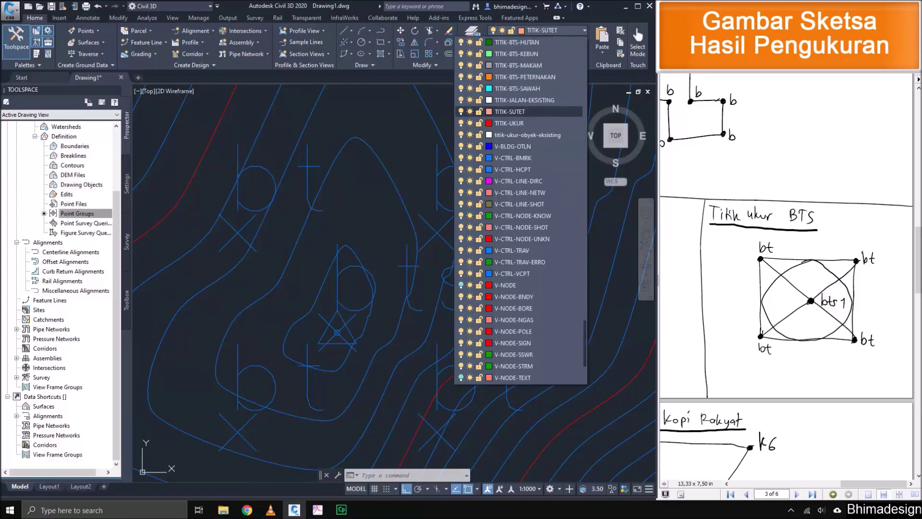
pyautogui.scroll(1, 519, 206)
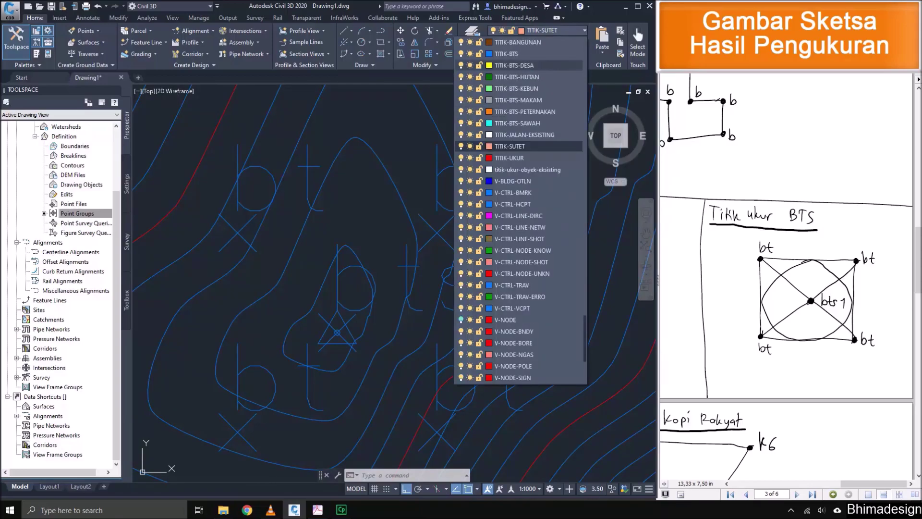
pyautogui.click(507, 53)
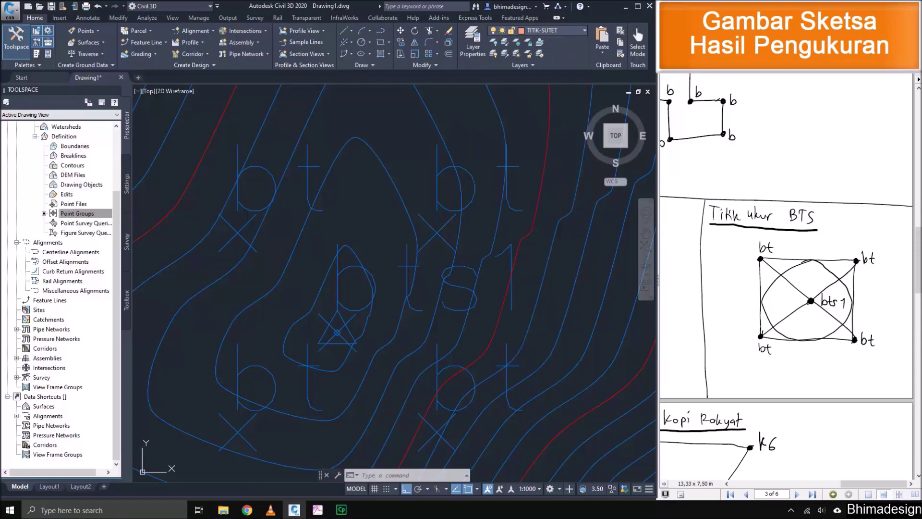
# Draw a square polyline through the four bt corner points around bts1, ending back at the northwest corner.
pyautogui.write('pl')
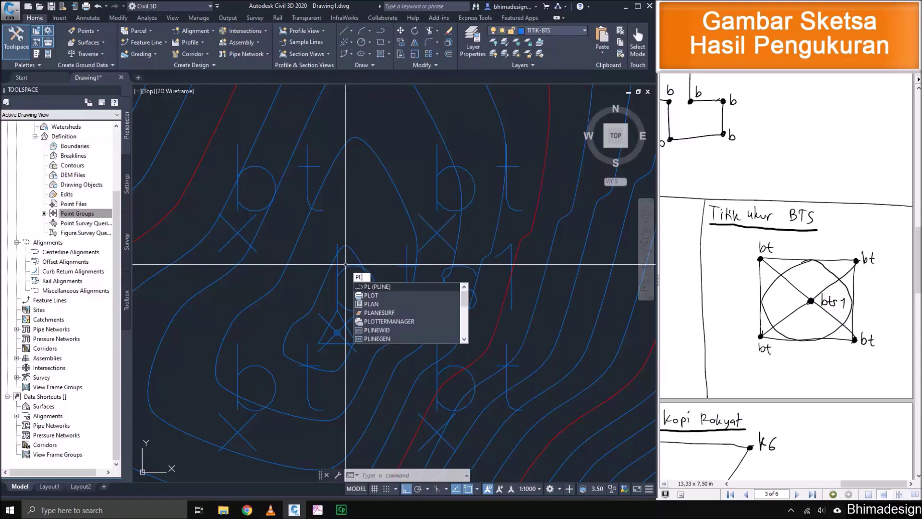
pyautogui.press('Return')
pyautogui.click(237, 232)
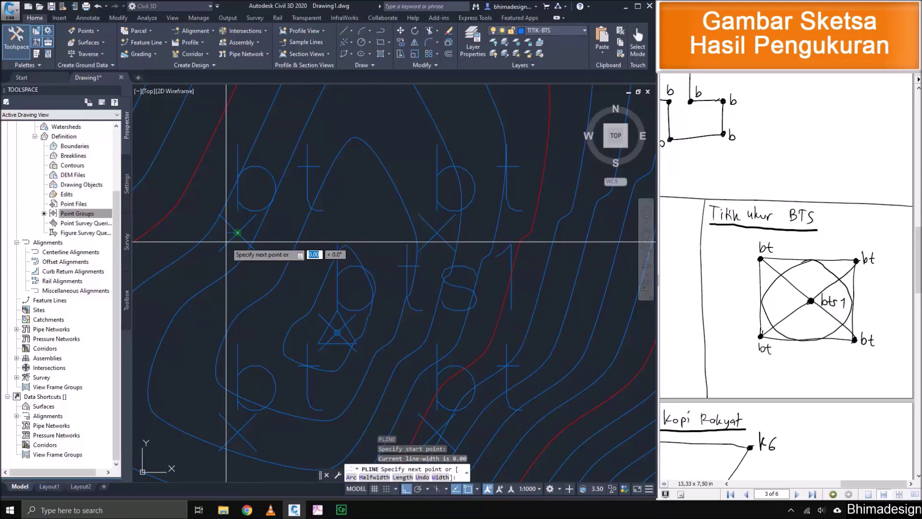
pyautogui.click(437, 232)
pyautogui.moveTo(426, 352); pyautogui.dragTo(439, 300, button='middle')
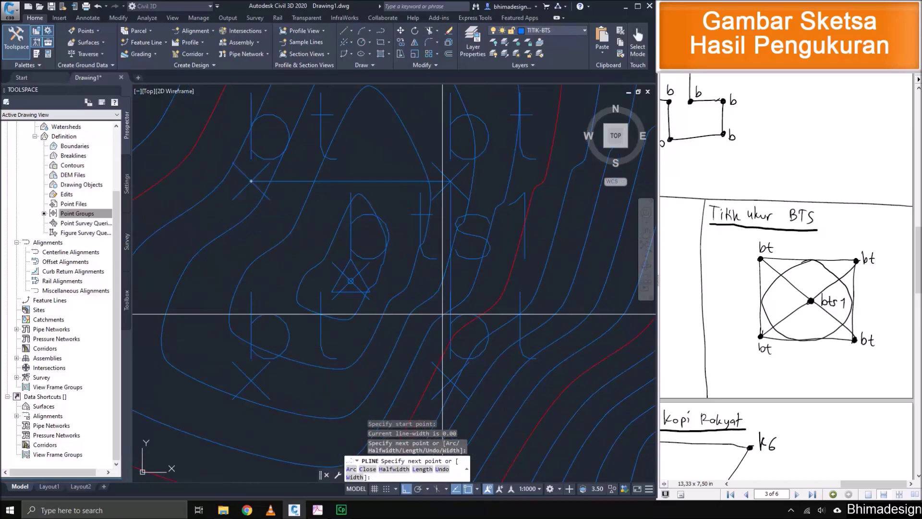
pyautogui.click(450, 380)
pyautogui.click(250, 381)
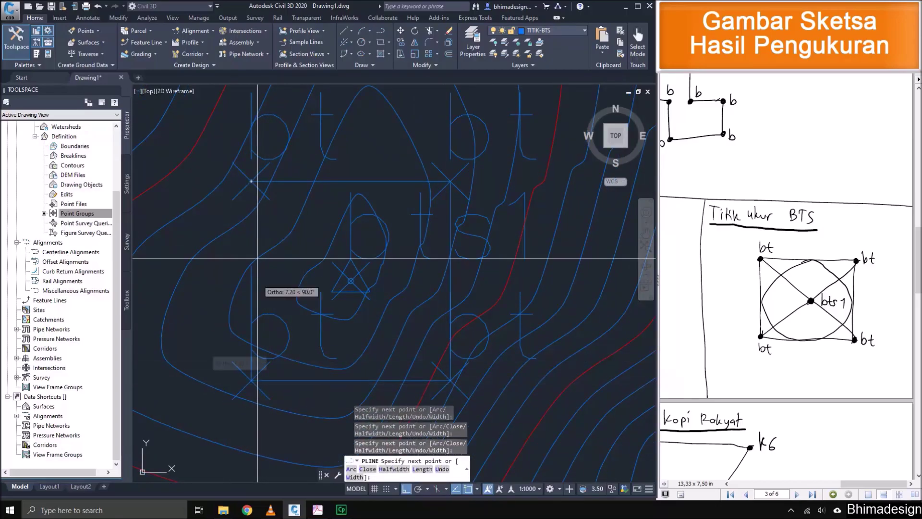
pyautogui.click(251, 181)
pyautogui.press('Return')
# Draw two diagonal polylines between opposite bt corners, crossing at tower center bts1.
pyautogui.press('Return')
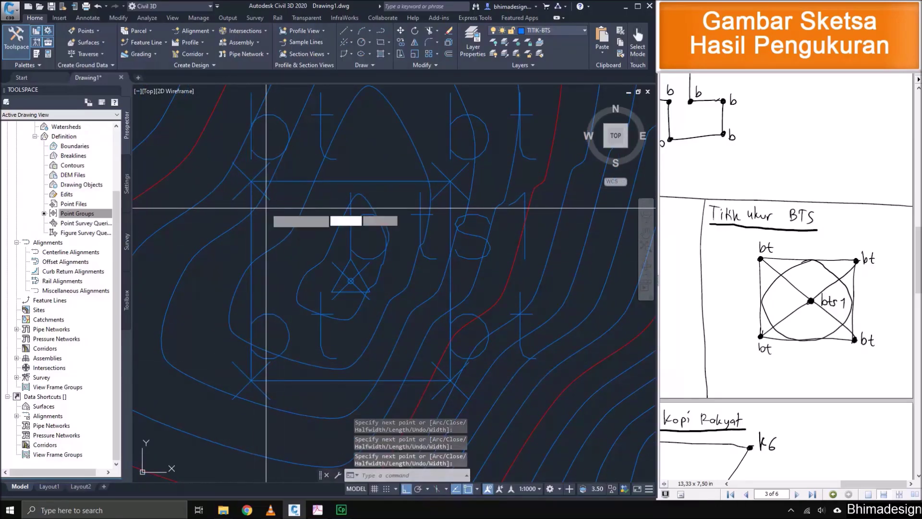
pyautogui.click(251, 181)
pyautogui.click(450, 380)
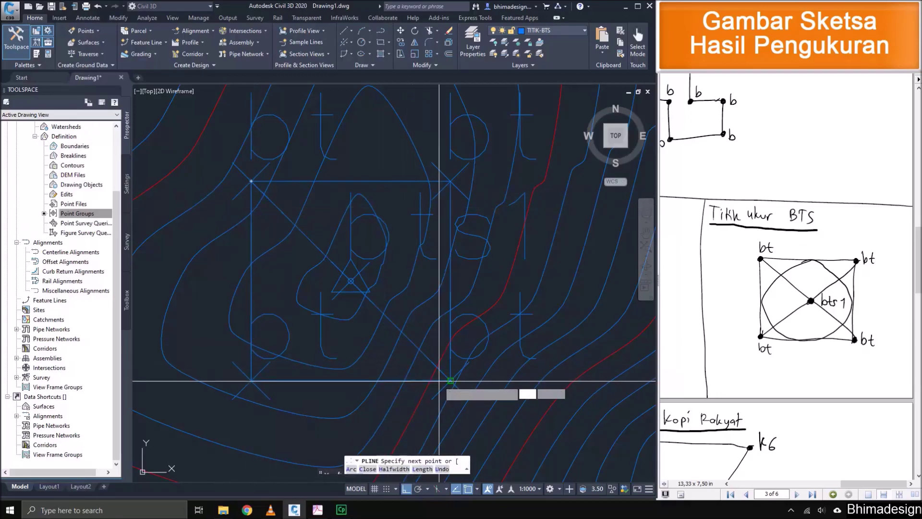
pyautogui.press('Return')
pyautogui.press('Return')
pyautogui.click(450, 181)
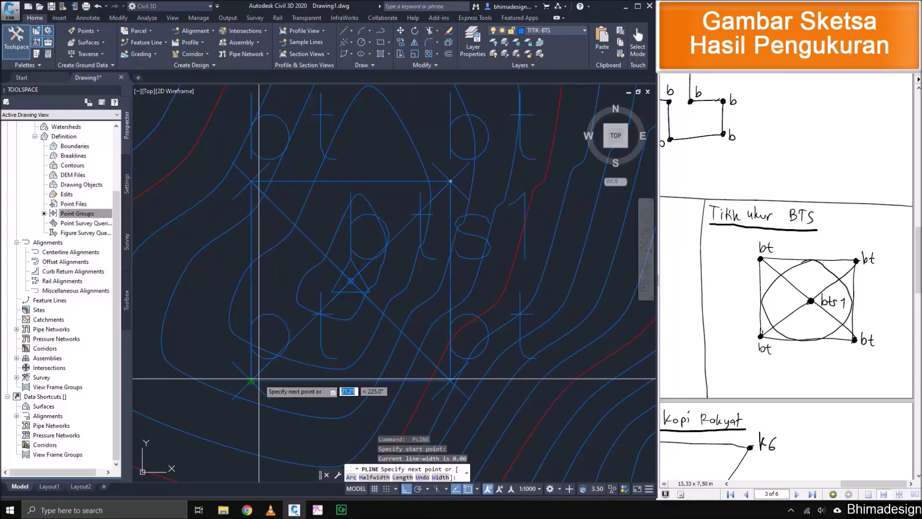
pyautogui.click(251, 380)
pyautogui.press('Return')
# Draw a circle centered on bts1 with its radius reaching the north edge of the bt square.
pyautogui.write('c')
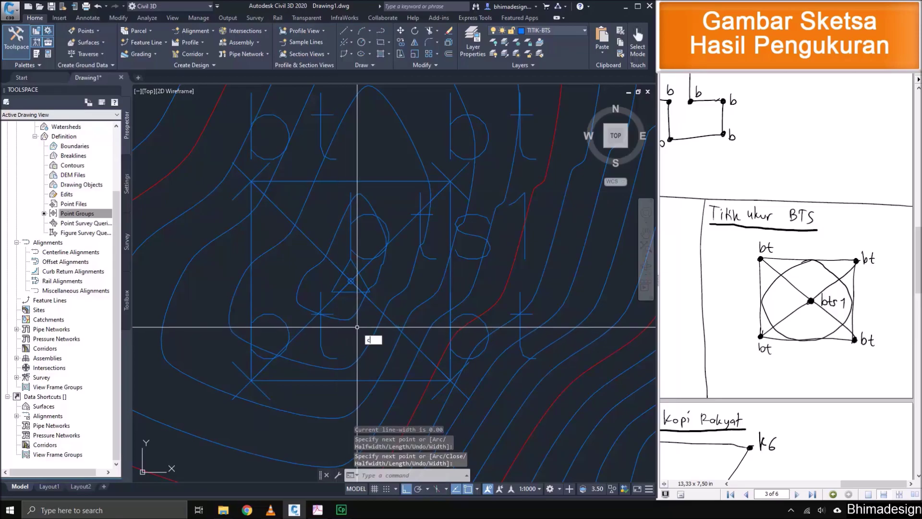
pyautogui.press('Return')
pyautogui.scroll(6, 355, 281)
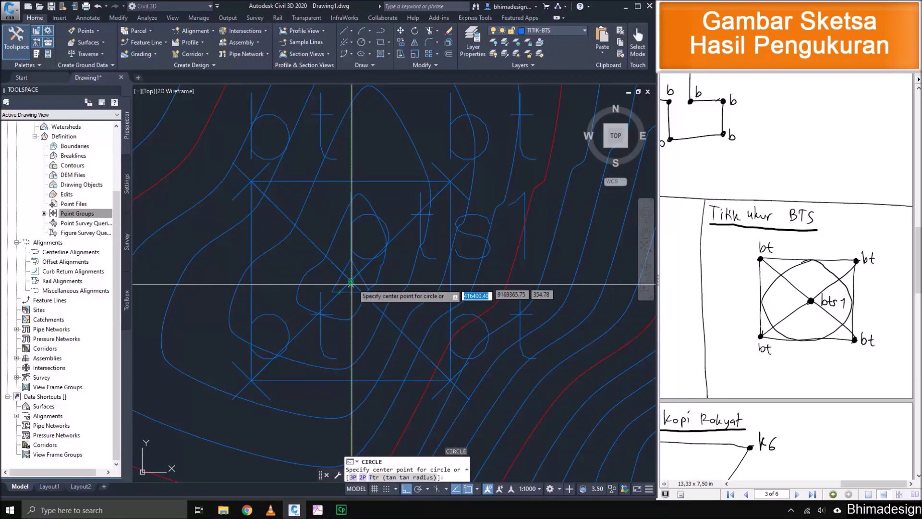
pyautogui.click(350, 282)
pyautogui.scroll(-6, 343, 280)
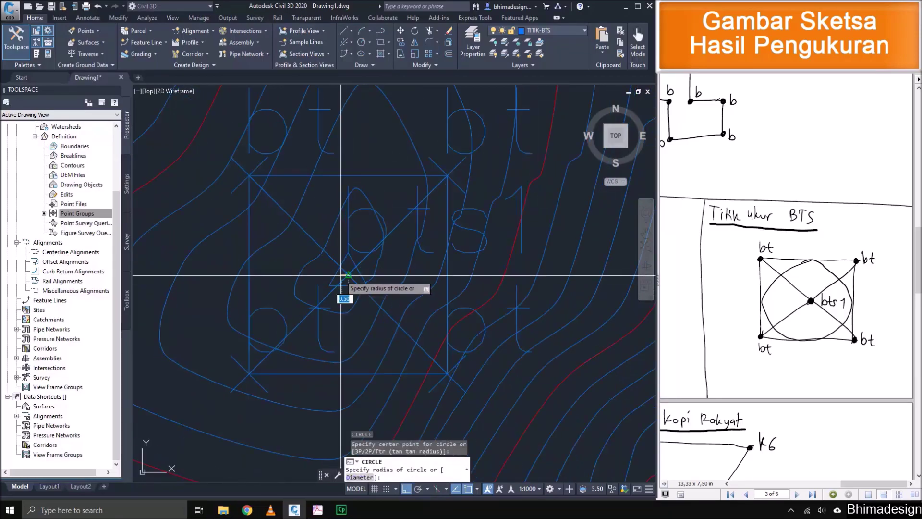
pyautogui.click(348, 175)
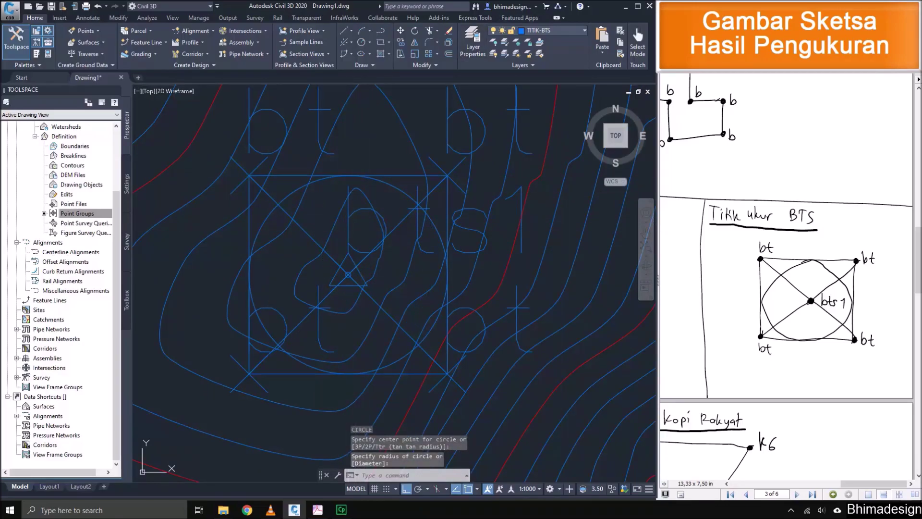
# Set the color of layer TITIK-BTS to index color 200 in the layer manager.
pyautogui.click(472, 41)
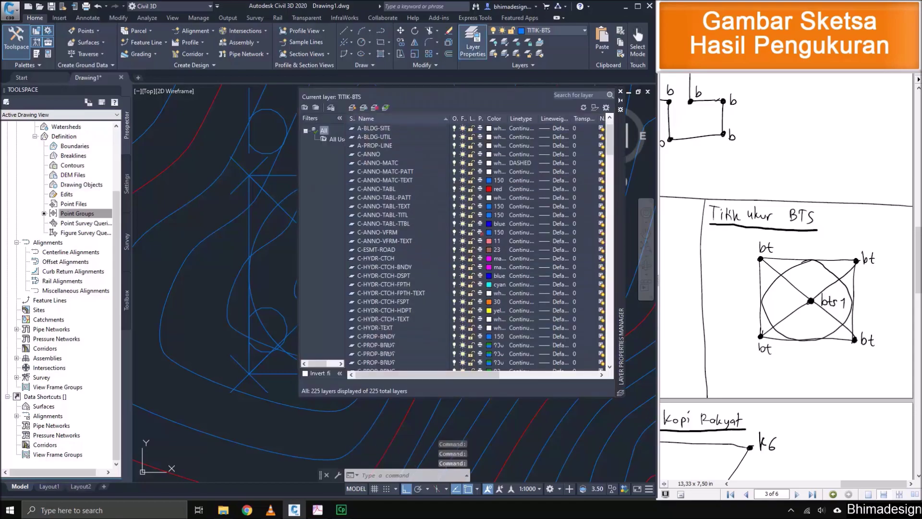
pyautogui.scroll(-2, 476, 245)
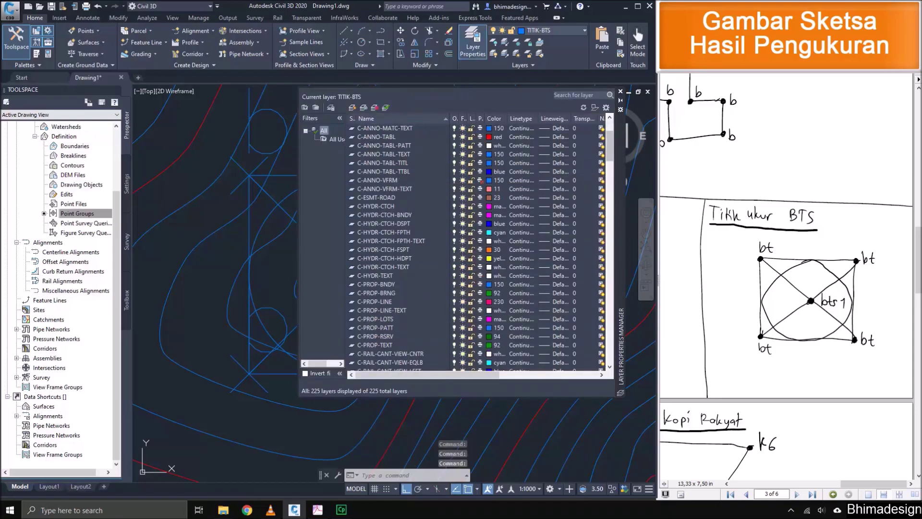
pyautogui.scroll(-20, 475, 244)
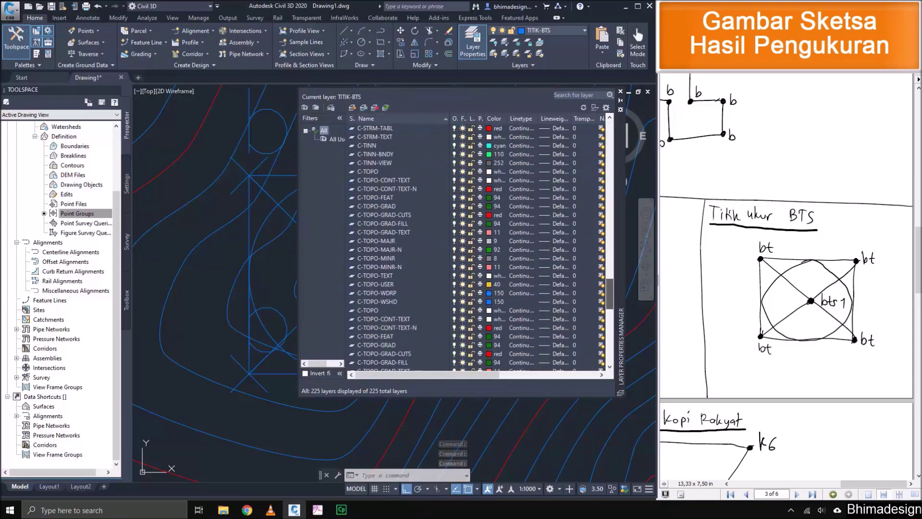
pyautogui.scroll(4, 475, 245)
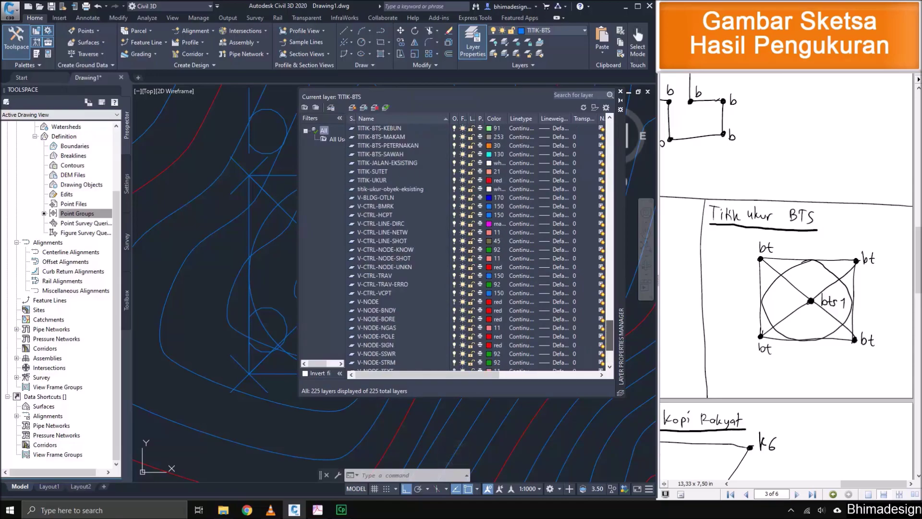
pyautogui.scroll(2, 475, 245)
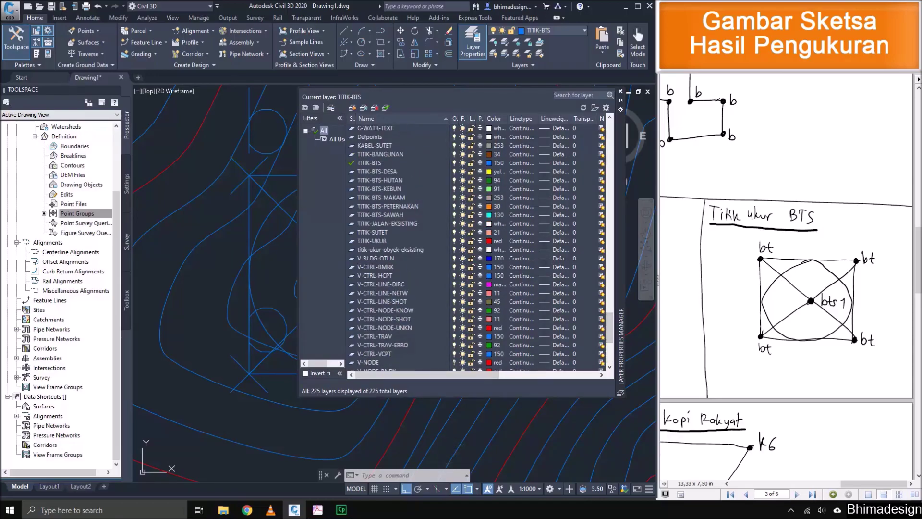
pyautogui.click(496, 163)
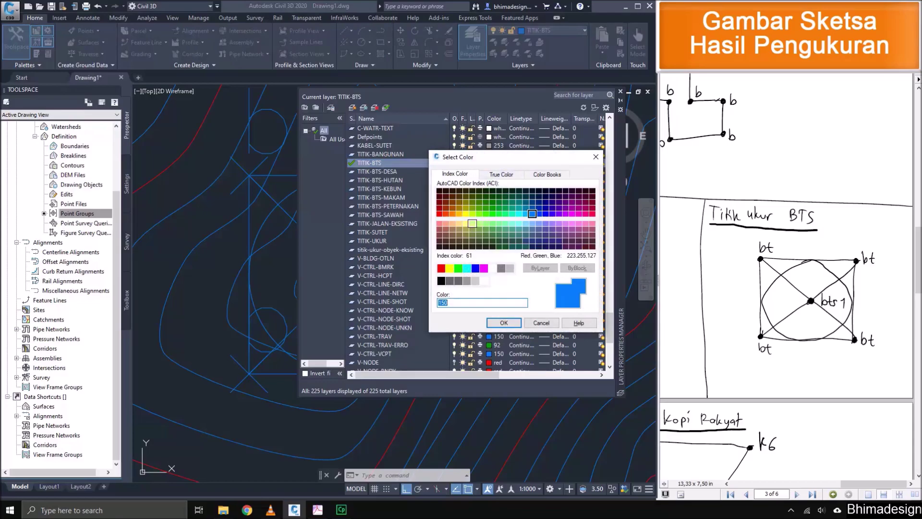
pyautogui.moveTo(501, 157); pyautogui.dragTo(500, 239)
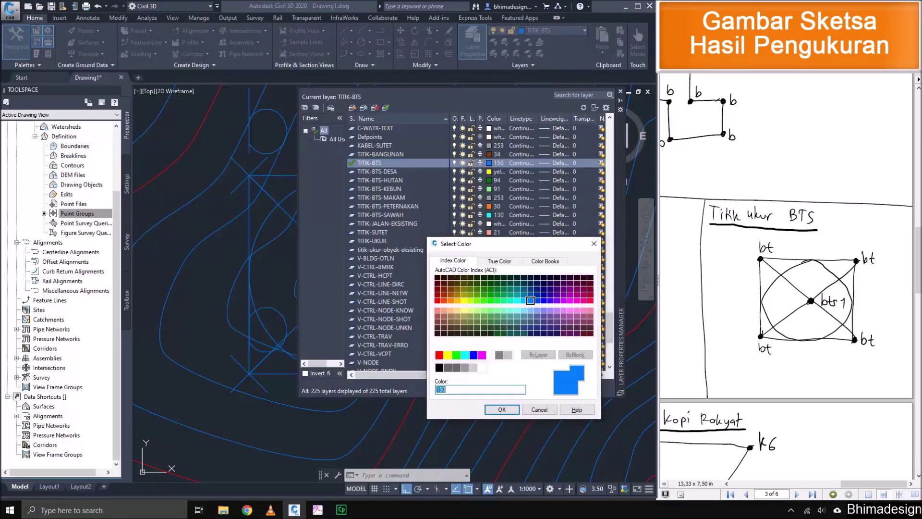
pyautogui.moveTo(500, 239); pyautogui.dragTo(493, 292)
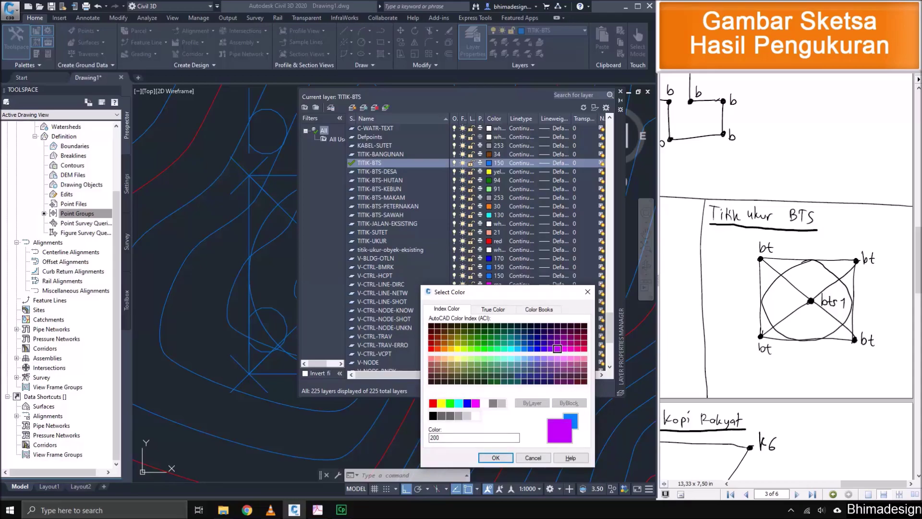
pyautogui.click(495, 457)
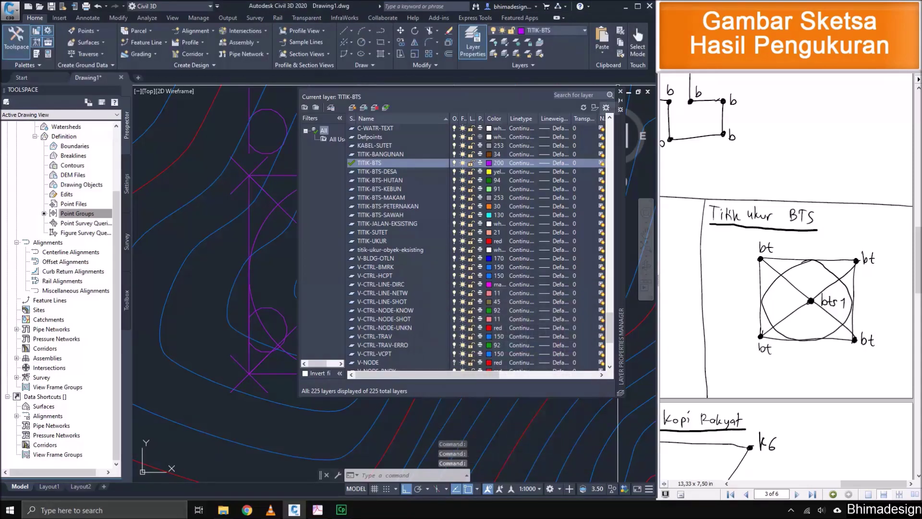
pyautogui.click(619, 91)
pyautogui.scroll(3, 417, 269)
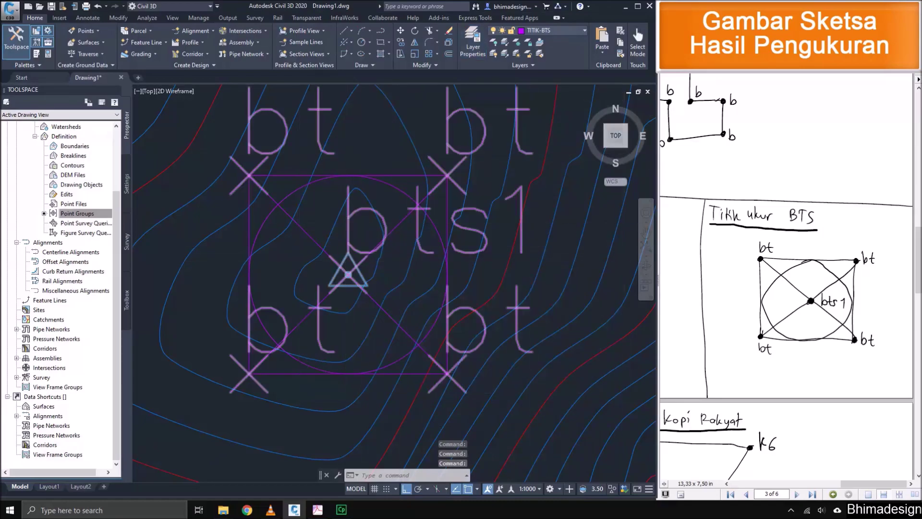
# Examine the Jl. Bersyukur Raya road sketch and the site plan sketch against the drawing, ending at the road's h2 end.
pyautogui.scroll(-5, 417, 269)
pyautogui.scroll(-6, 417, 269)
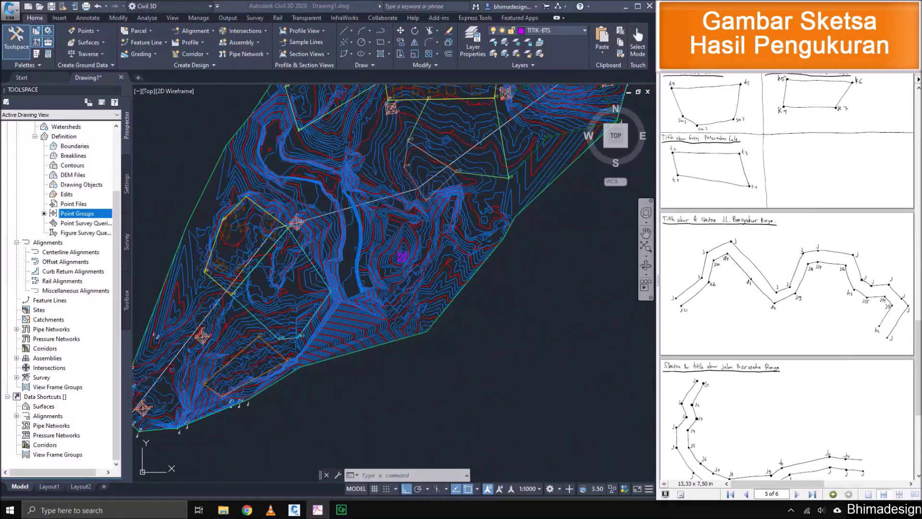
pyautogui.keyDown('ctrl'); pyautogui.scroll(3, 666, 252); pyautogui.keyUp('ctrl')
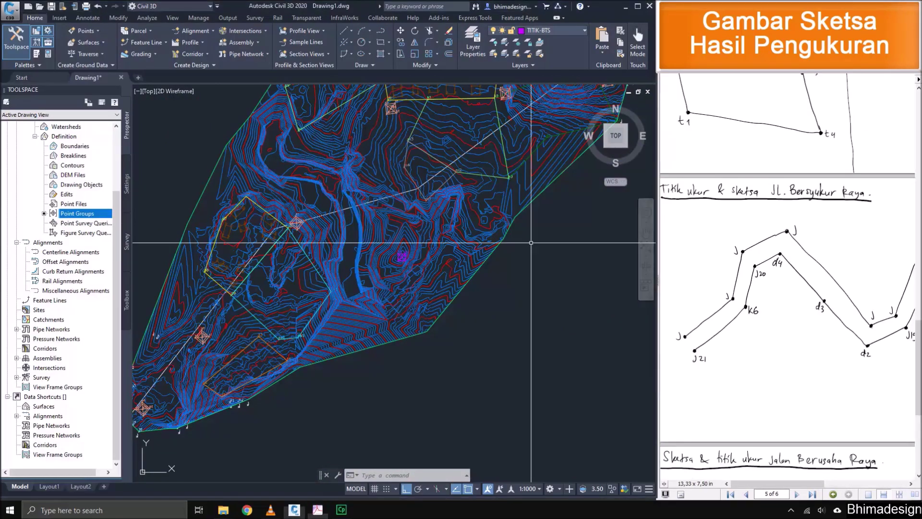
pyautogui.scroll(-4, 380, 255)
pyautogui.scroll(4, 380, 255)
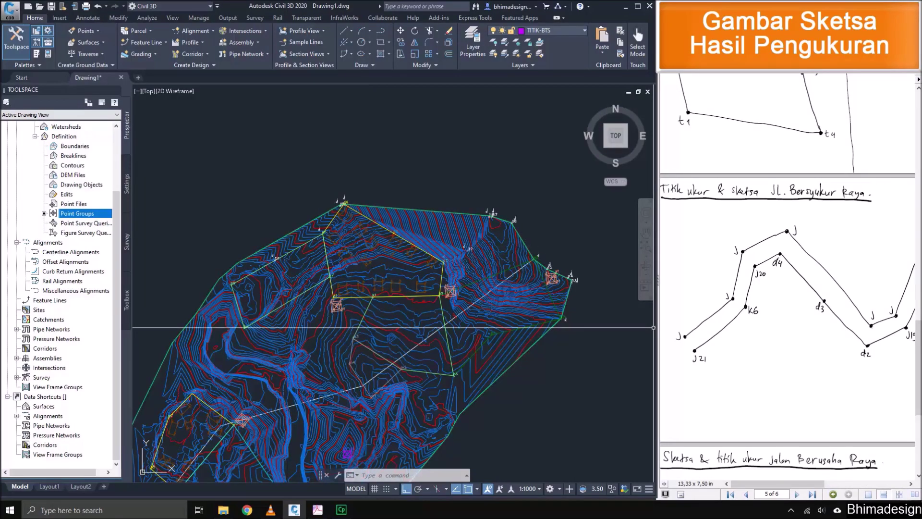
pyautogui.click(706, 329)
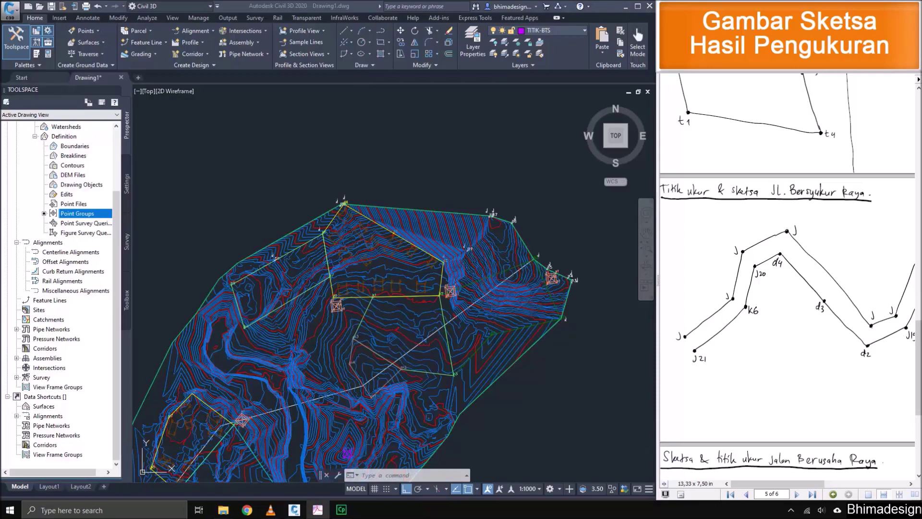
pyautogui.scroll(20, 787, 276)
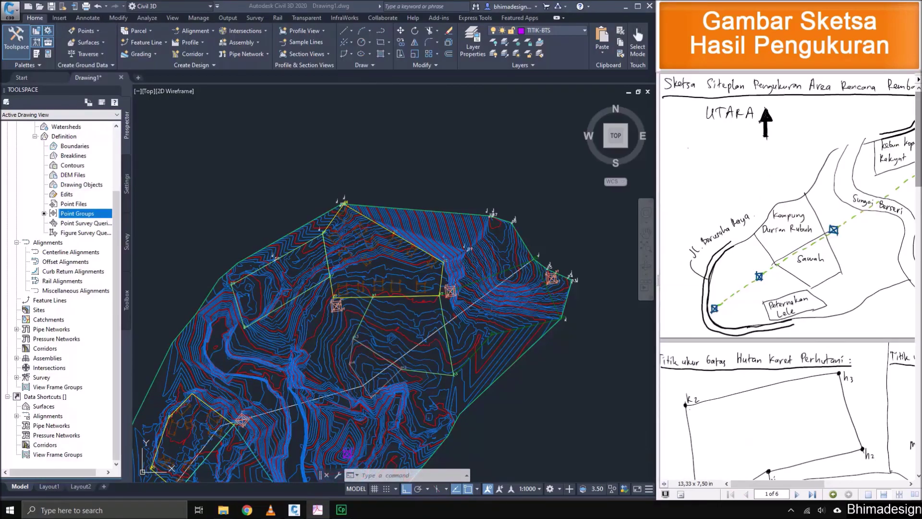
pyautogui.hscroll(5, 787, 276)
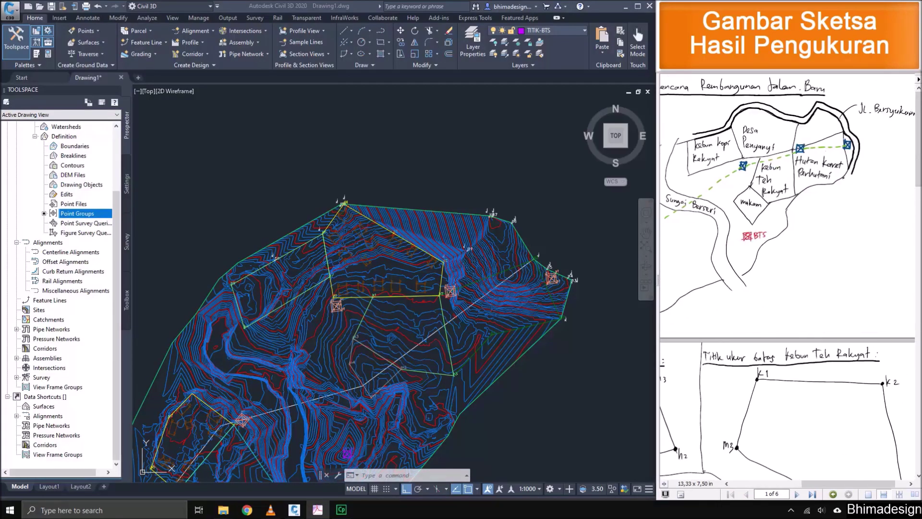
pyautogui.hscroll(1, 788, 276)
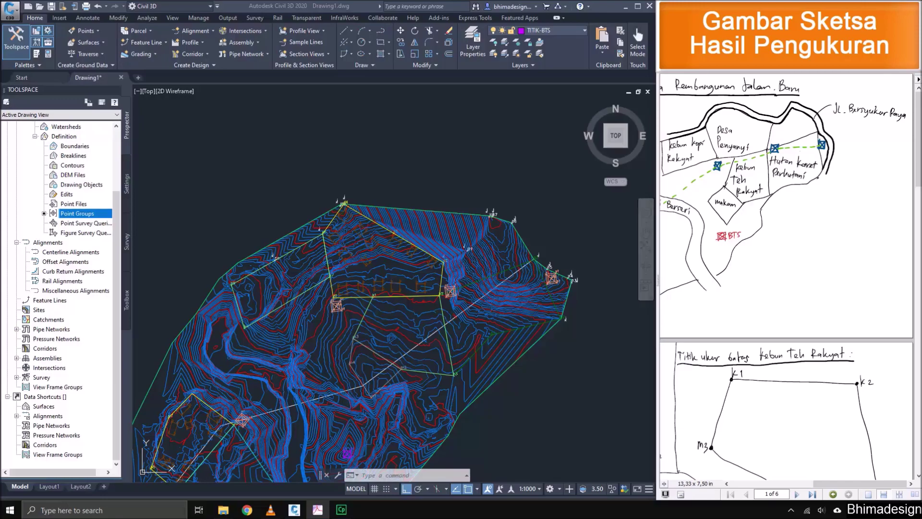
pyautogui.click(373, 297)
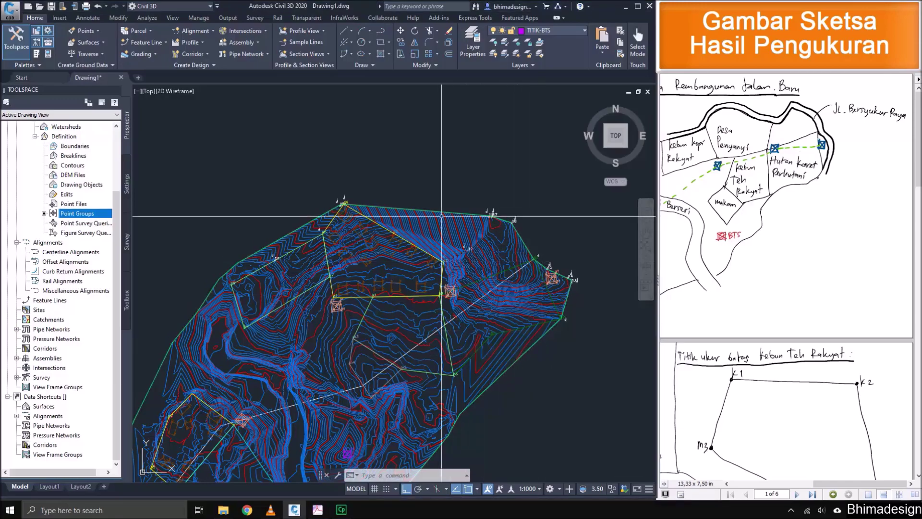
pyautogui.moveTo(918, 144); pyautogui.dragTo(918, 371)
pyautogui.moveTo(730, 336)
pyautogui.mouseDown()
pyautogui.moveTo(870, 337)
pyautogui.moveTo(729, 315)
pyautogui.mouseUp()
pyautogui.click(545, 241)
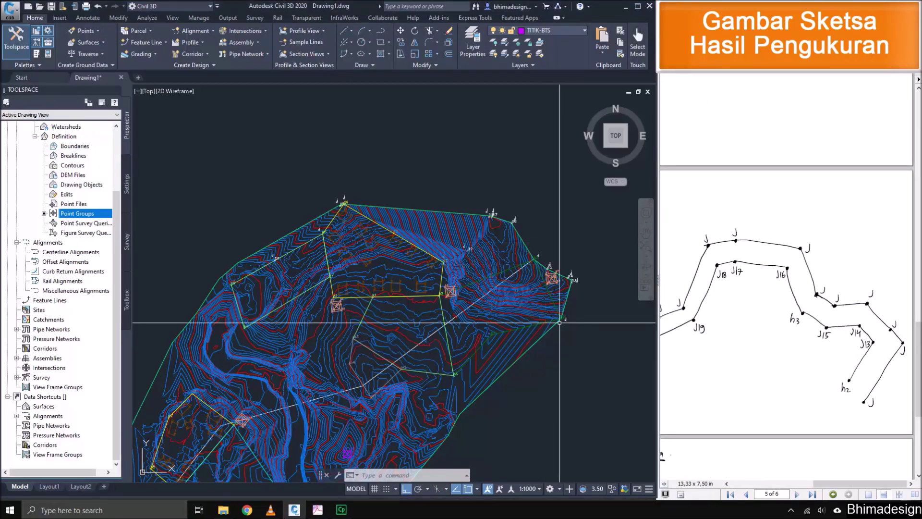
# Add a new layer based on TITIK-BTS in the layer manager.
pyautogui.scroll(4, 557, 327)
pyautogui.click(552, 30)
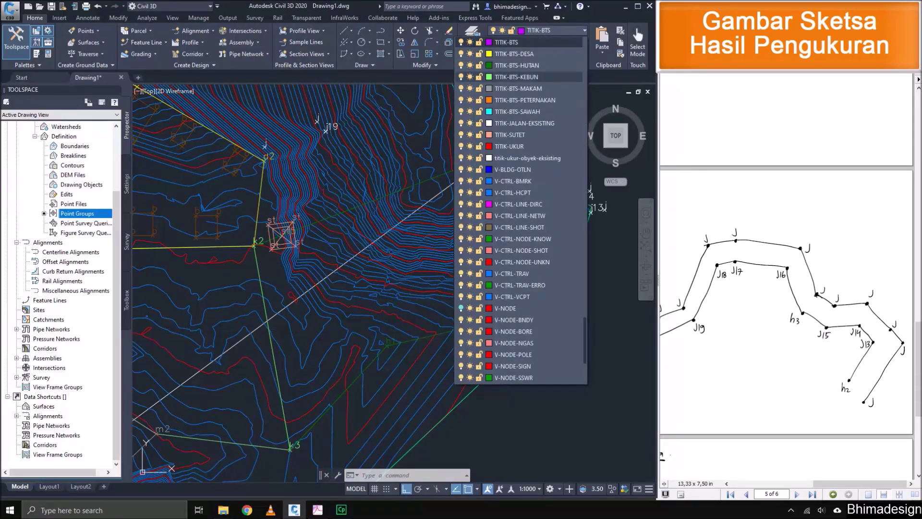
pyautogui.scroll(2, 529, 87)
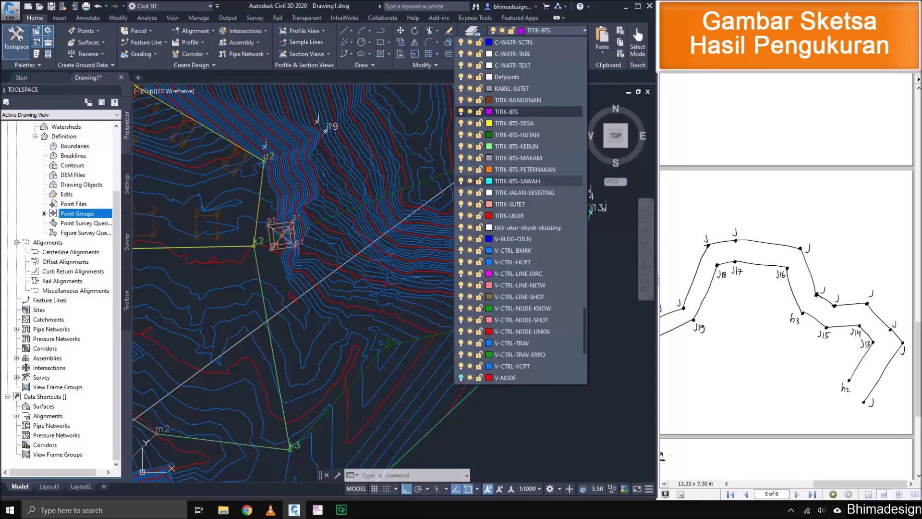
pyautogui.click(528, 112)
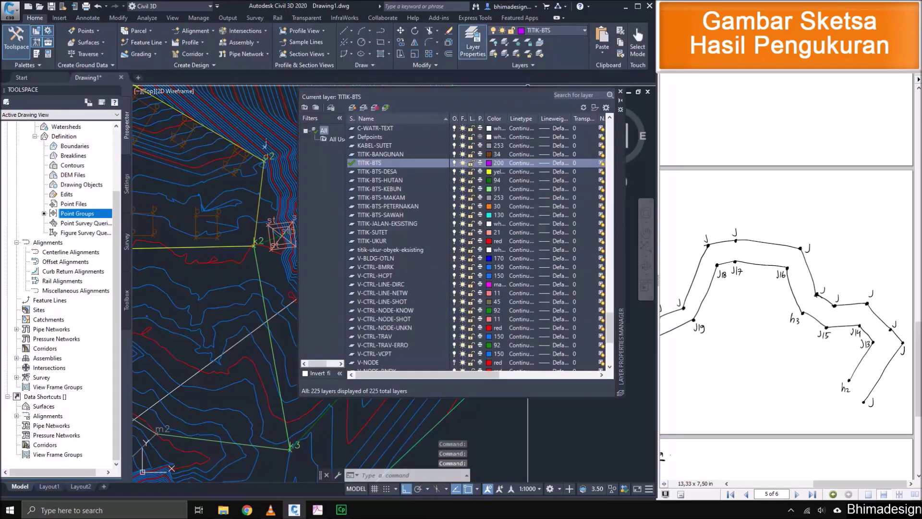
pyautogui.hotkey('alt', 'n')
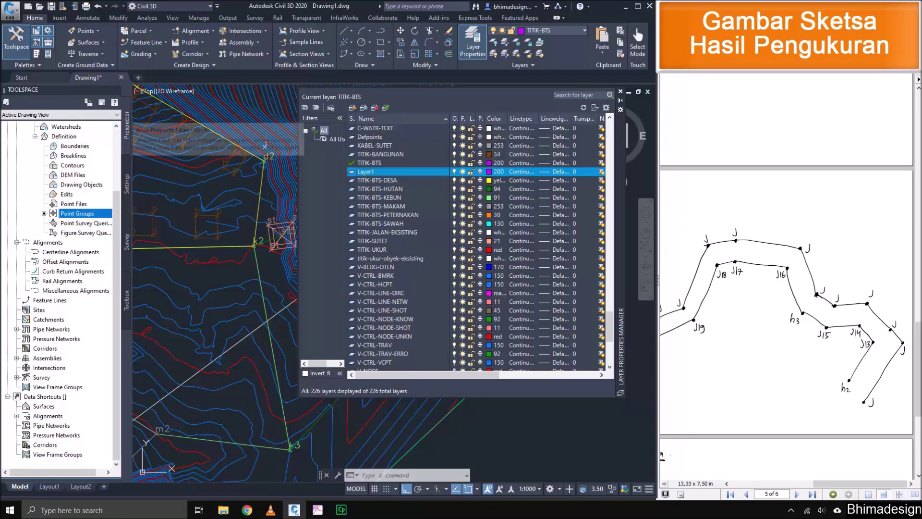
pyautogui.click(620, 91)
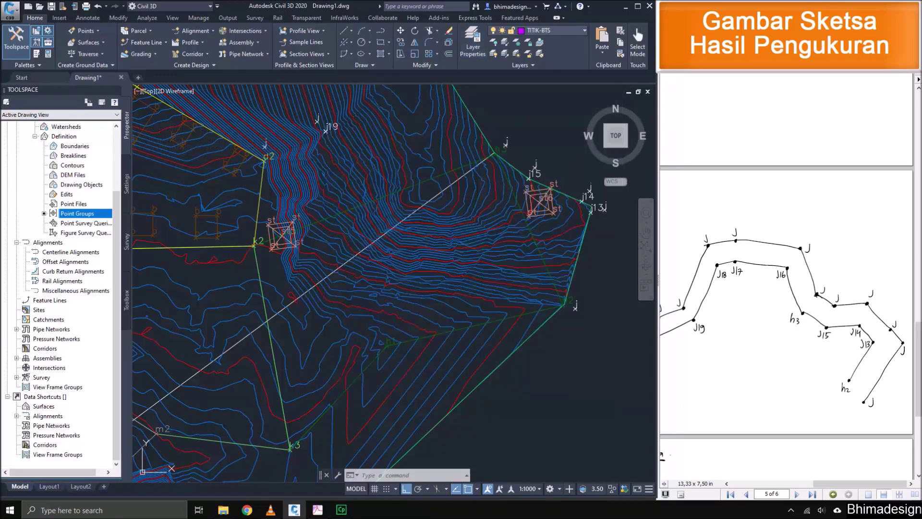
# Make TITIK-JALAN-EKSISTING the current layer for drawing the existing road near point h2.
pyautogui.click(556, 30)
pyautogui.click(524, 124)
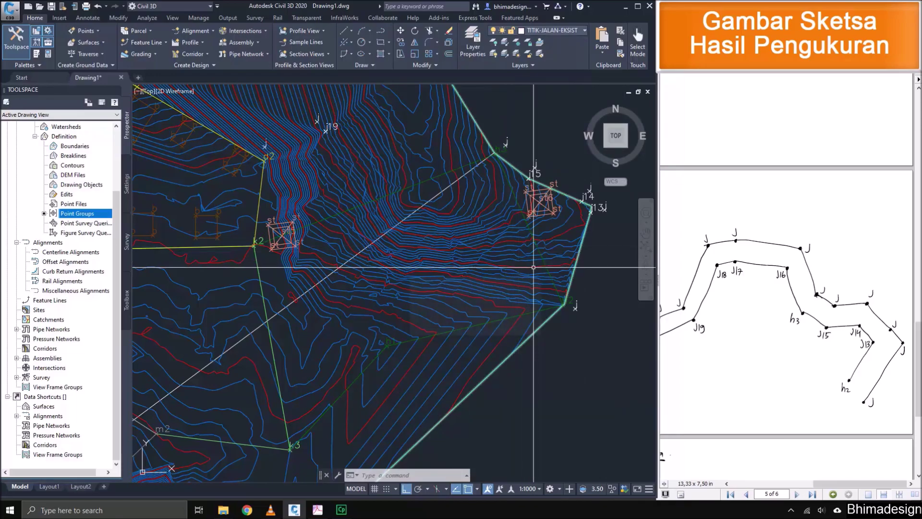
pyautogui.moveTo(596, 295); pyautogui.dragTo(563, 312, button='middle')
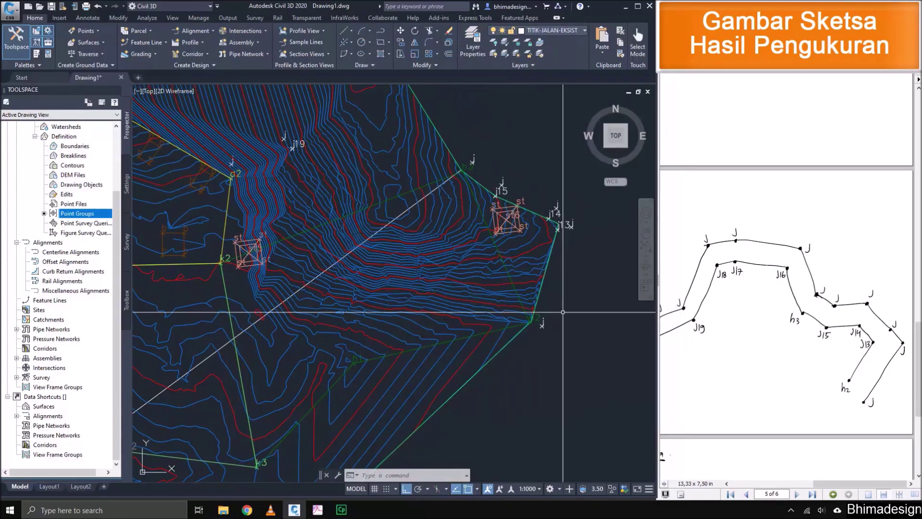
pyautogui.scroll(4, 541, 309)
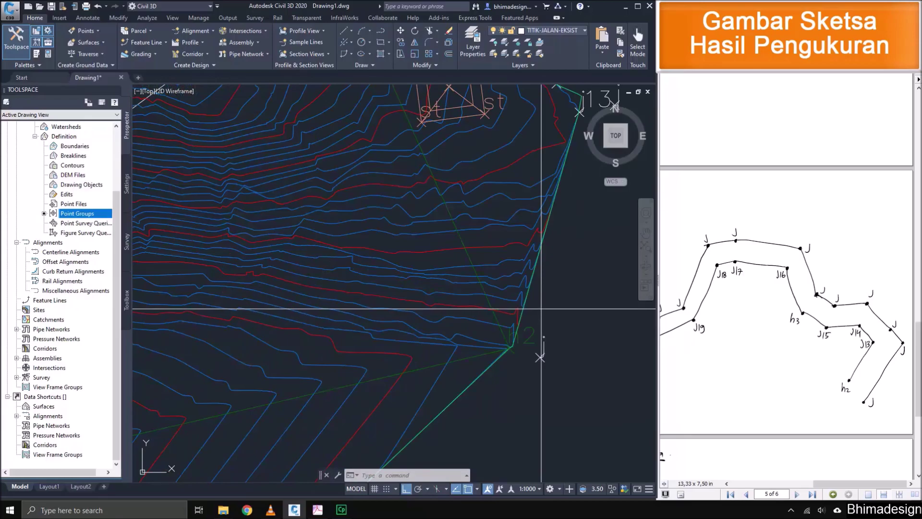
# Start the inner road edge as a polyline at point h2 and run it through points j13 and j14.
pyautogui.write('pl')
pyautogui.press('Return')
pyautogui.scroll(2, 519, 345)
pyautogui.click(521, 325)
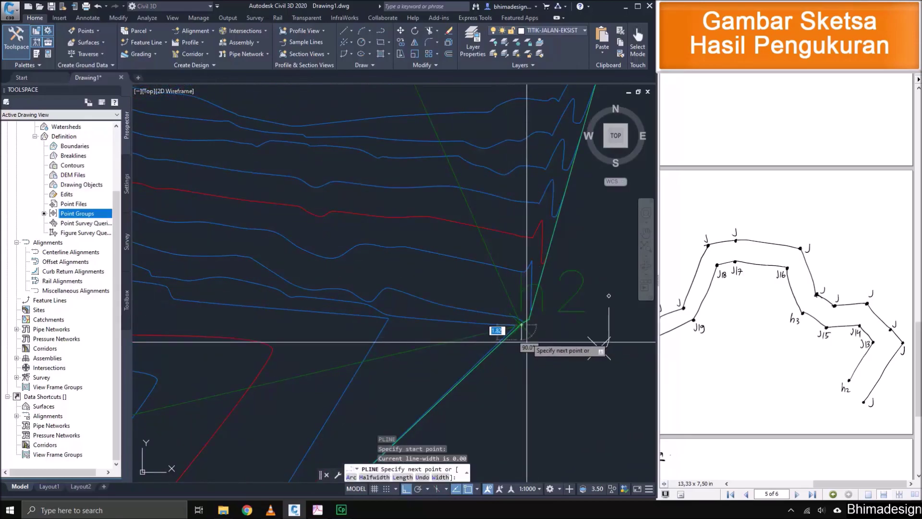
pyautogui.scroll(-4, 525, 331)
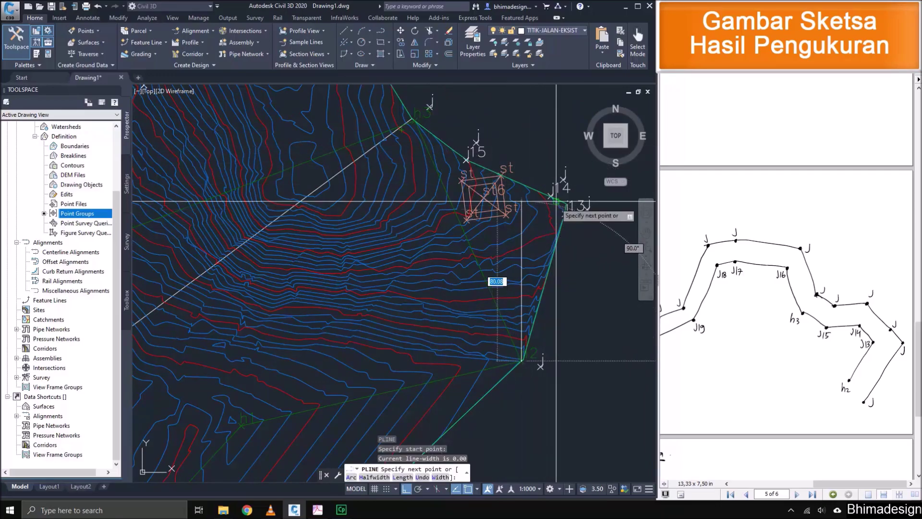
pyautogui.scroll(8, 564, 207)
pyautogui.click(530, 192)
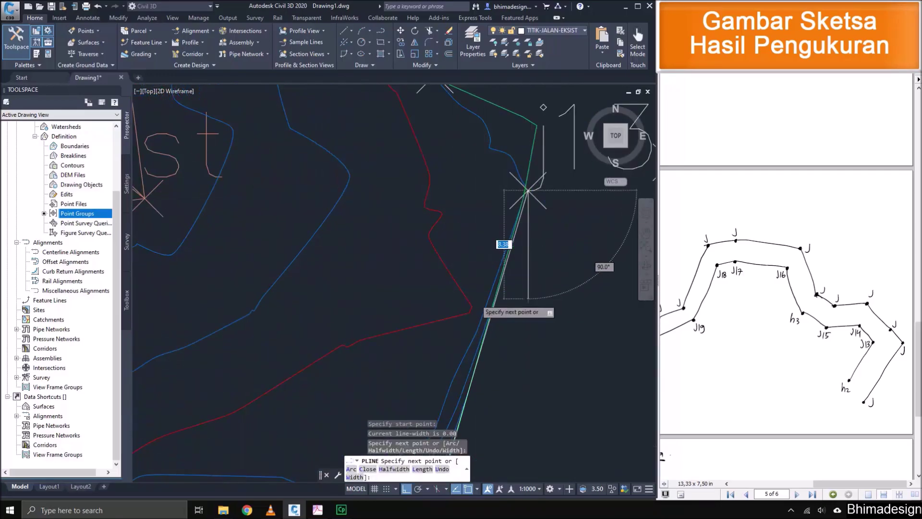
pyautogui.scroll(-3, 494, 259)
pyautogui.scroll(4, 466, 224)
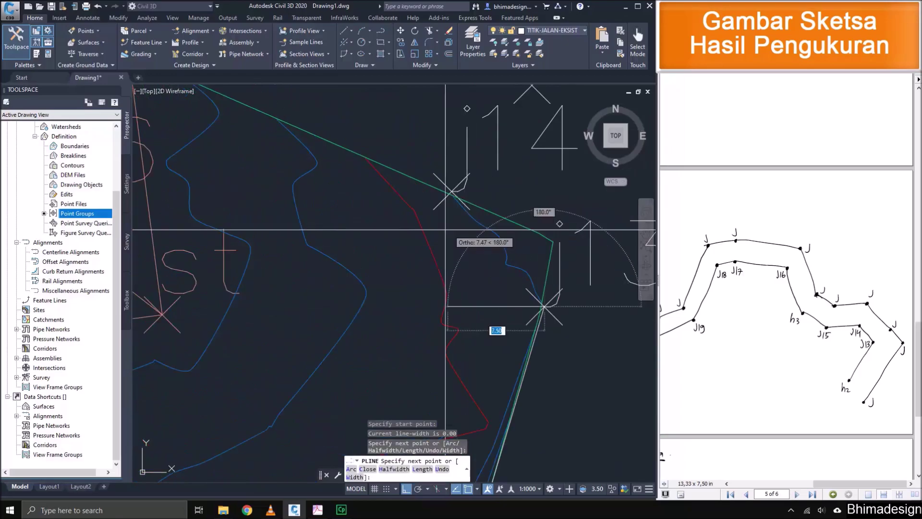
pyautogui.click(450, 193)
pyautogui.scroll(-4, 500, 293)
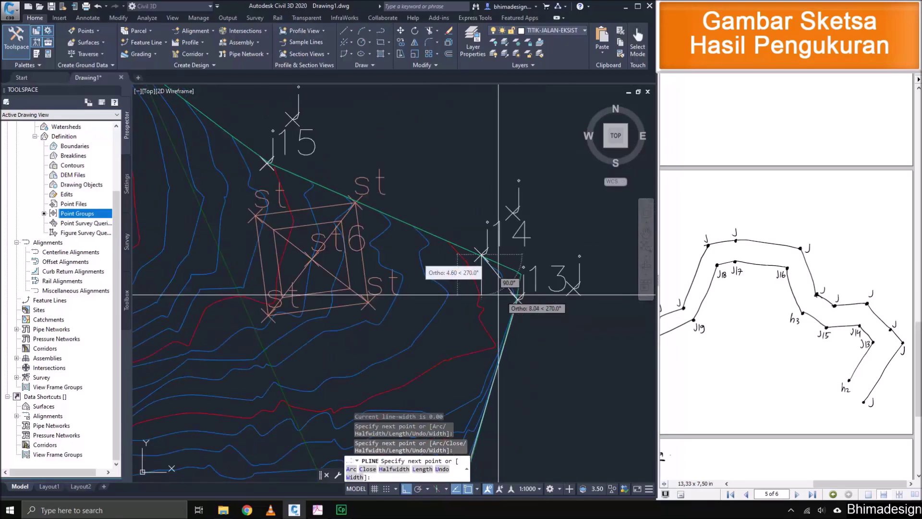
# Continue the inner road edge polyline from point j14 through j15 to h3.
pyautogui.scroll(5, 266, 162)
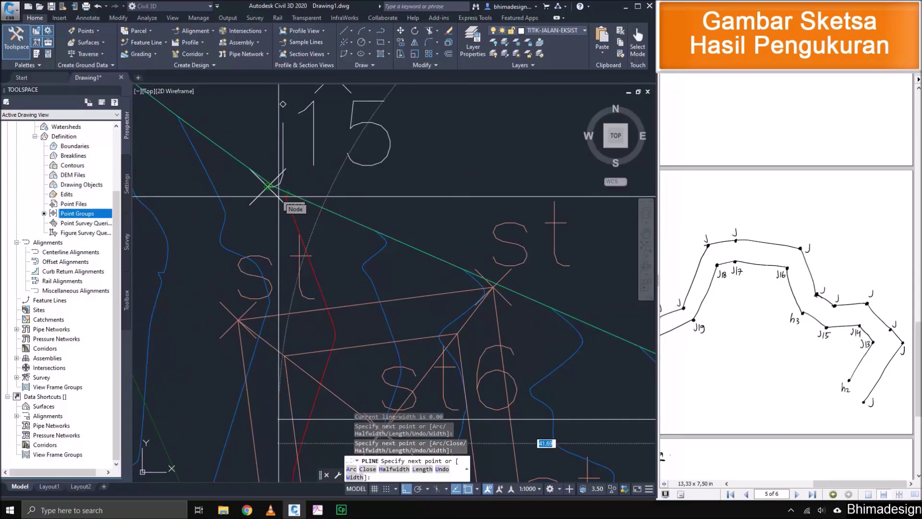
pyautogui.click(267, 187)
pyautogui.scroll(-5, 329, 243)
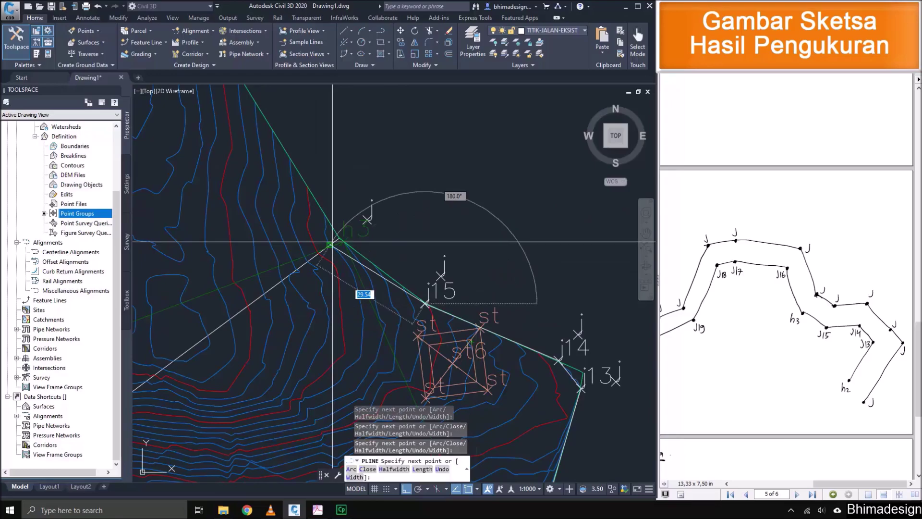
pyautogui.scroll(2, 332, 242)
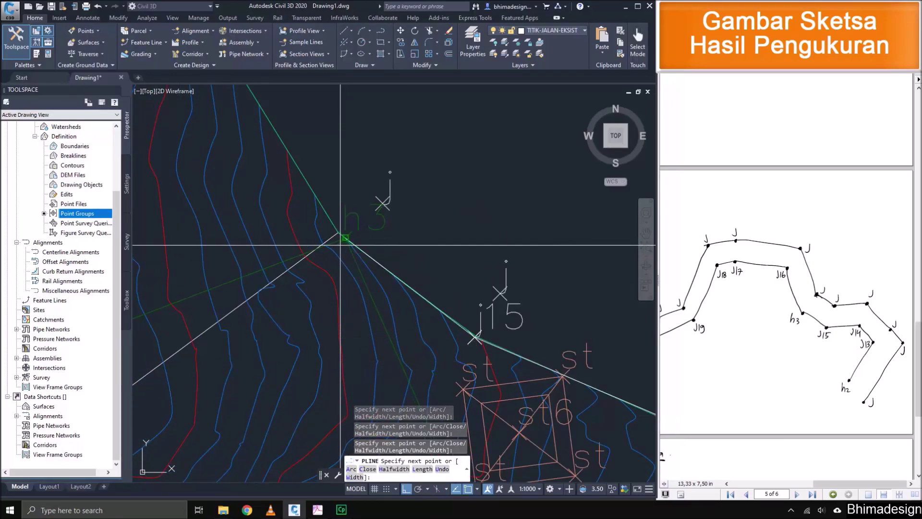
# Extend the inner road edge from h3 through points j16, j17 and j18.
pyautogui.scroll(-4, 341, 245)
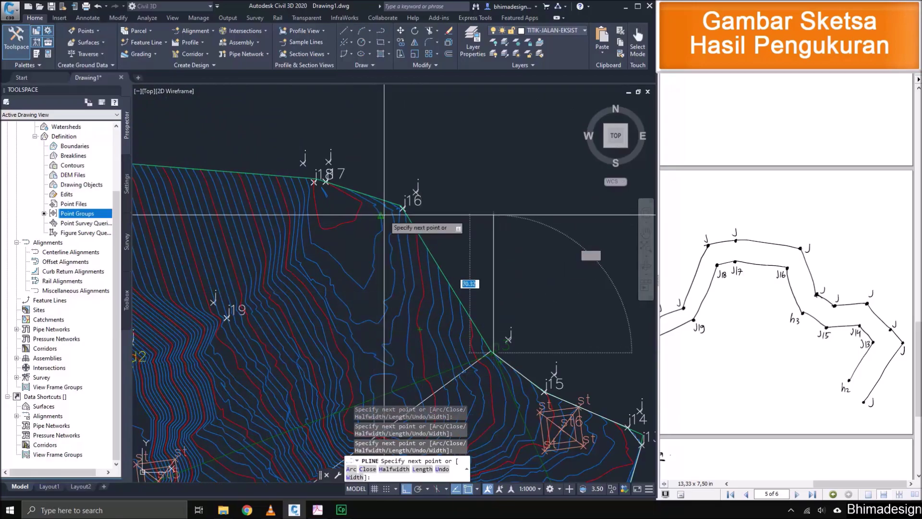
pyautogui.scroll(8, 417, 205)
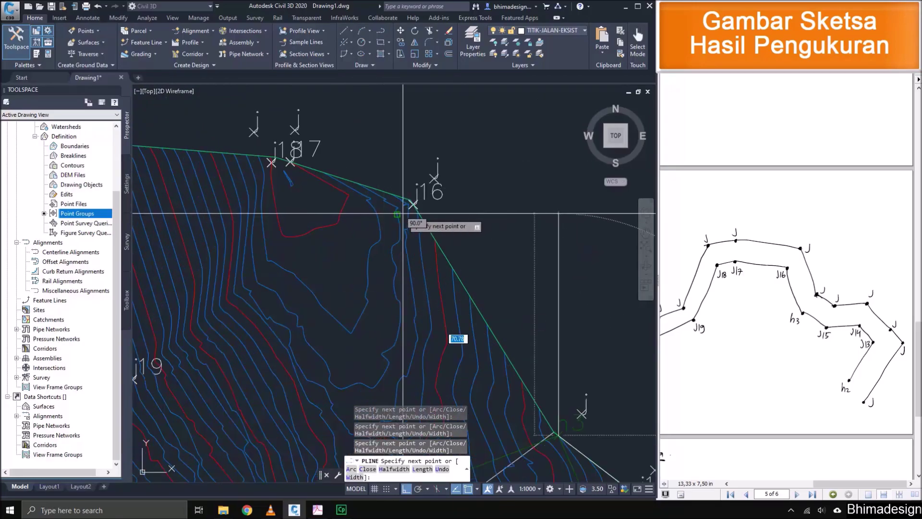
pyautogui.click(432, 180)
pyautogui.scroll(-4, 433, 181)
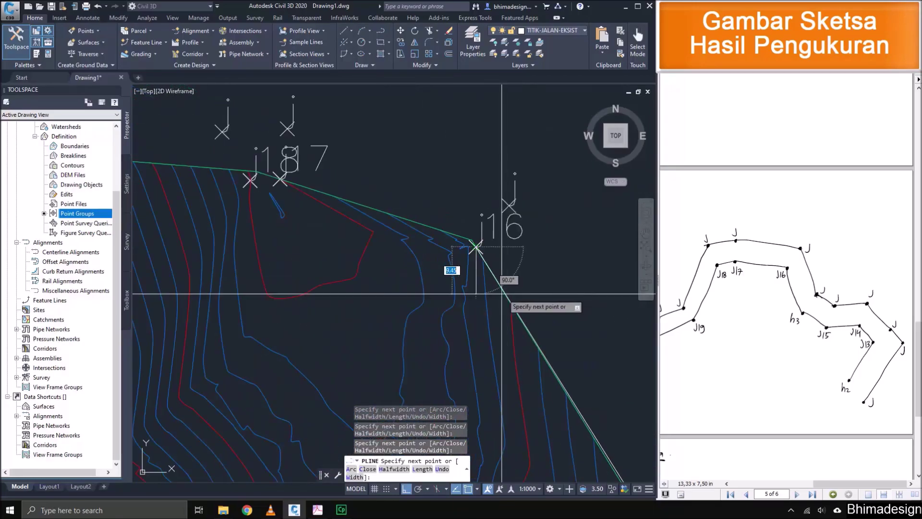
pyautogui.scroll(6, 268, 196)
pyautogui.click(427, 283)
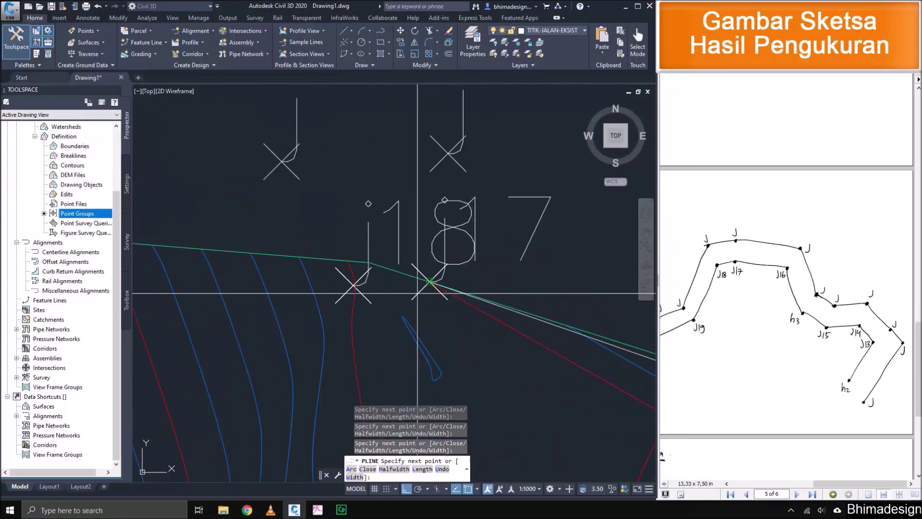
pyautogui.click(354, 286)
# Check the Jl. Bersyukur Raya sketch west of j18 and extend the inner road edge to point j19.
pyautogui.scroll(-5, 788, 264)
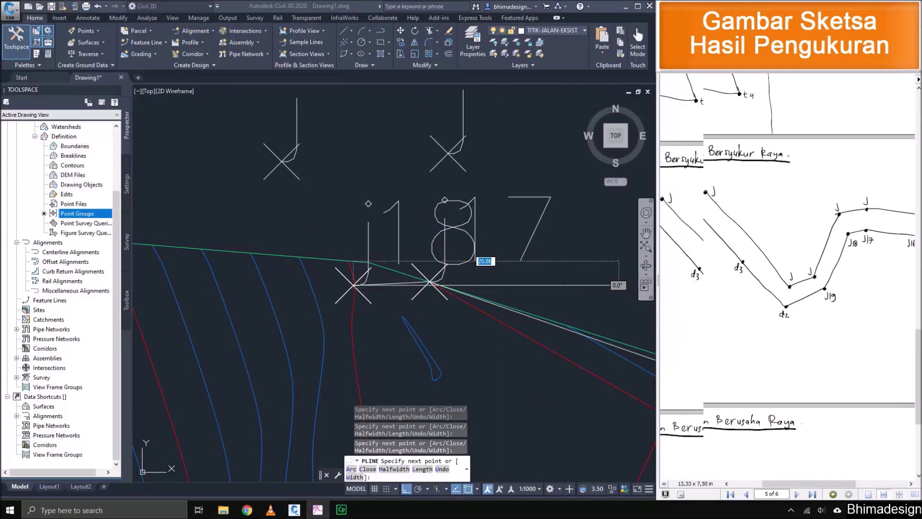
pyautogui.moveTo(758, 288); pyautogui.dragTo(821, 291)
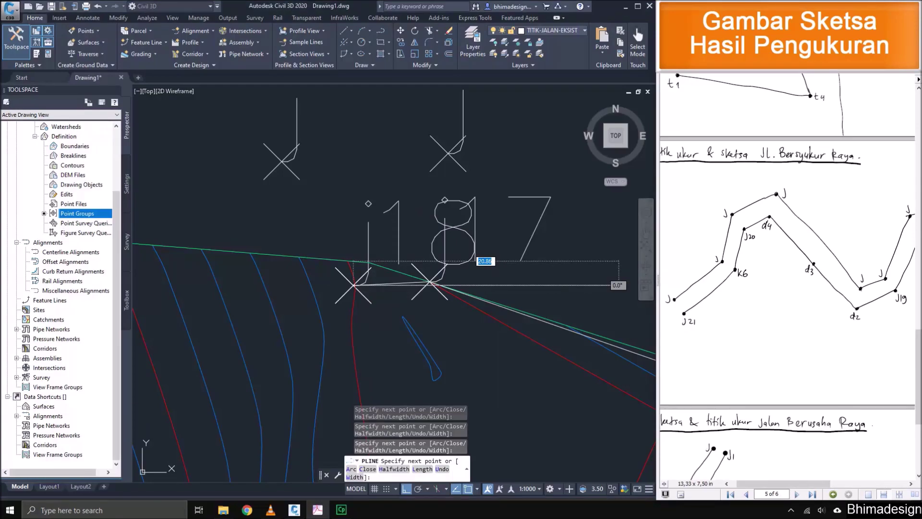
pyautogui.scroll(-8, 475, 261)
pyautogui.scroll(5, 382, 369)
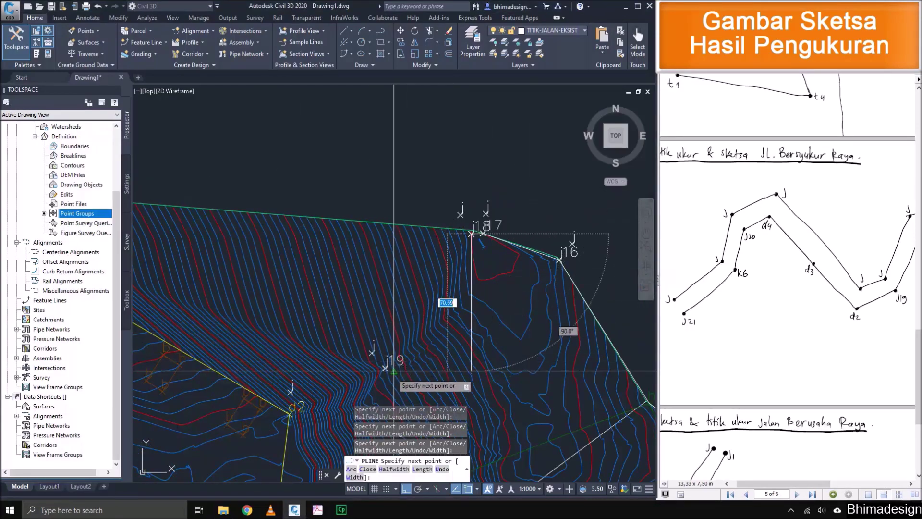
pyautogui.scroll(4, 351, 354)
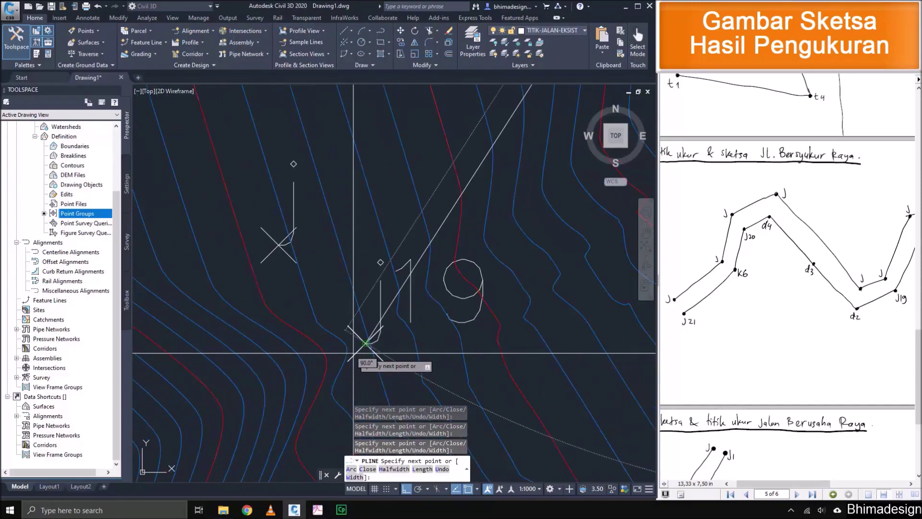
pyautogui.click(373, 338)
# Extend the inner road edge from j19 through points d2 and d3.
pyautogui.scroll(-8, 451, 258)
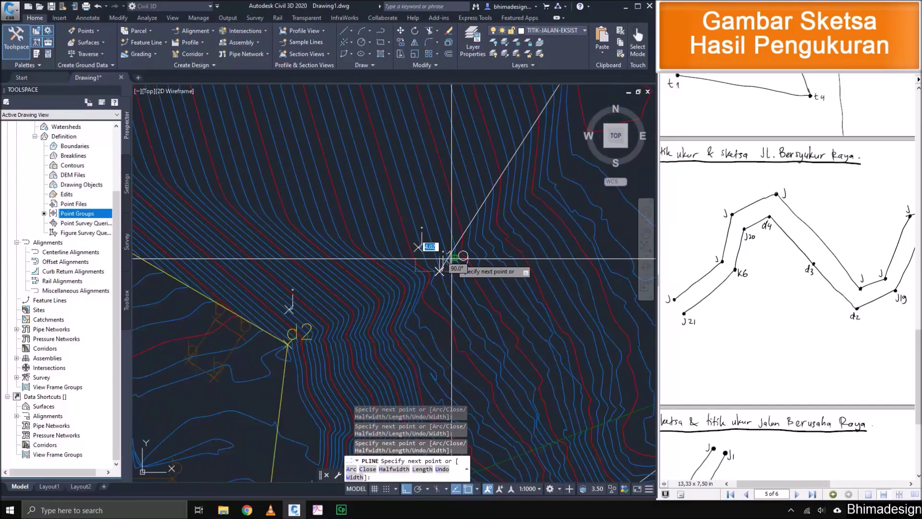
pyautogui.scroll(9, 296, 327)
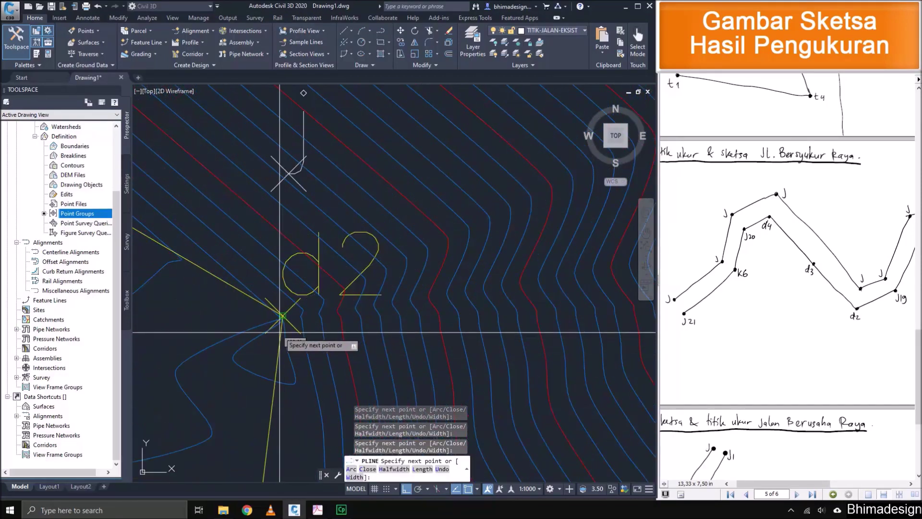
pyautogui.scroll(-8, 453, 323)
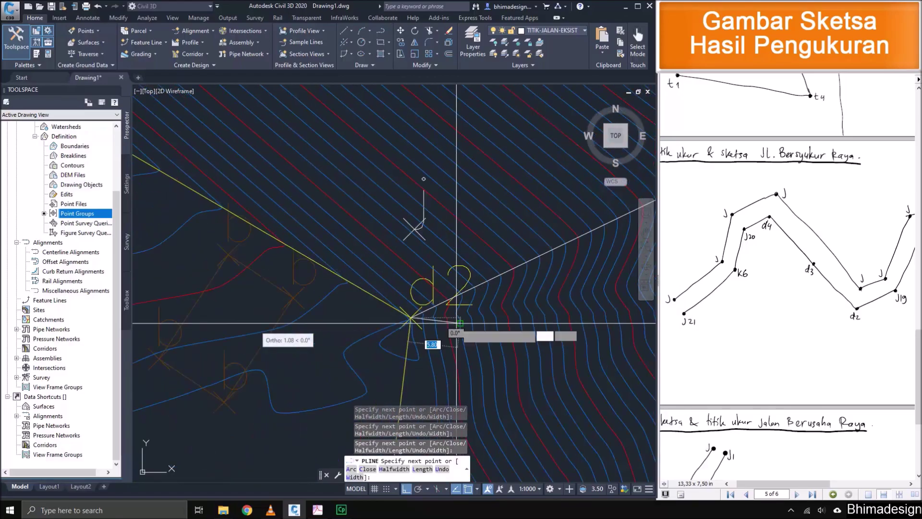
pyautogui.scroll(6, 242, 189)
pyautogui.scroll(4, 242, 190)
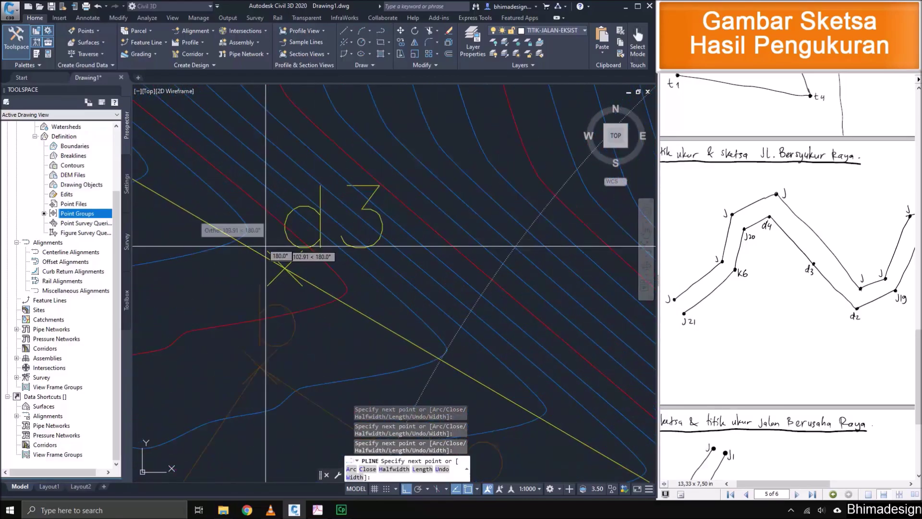
pyautogui.click(355, 269)
# Extend the inner road edge from d3 through point d4 to k6.
pyautogui.scroll(-8, 395, 263)
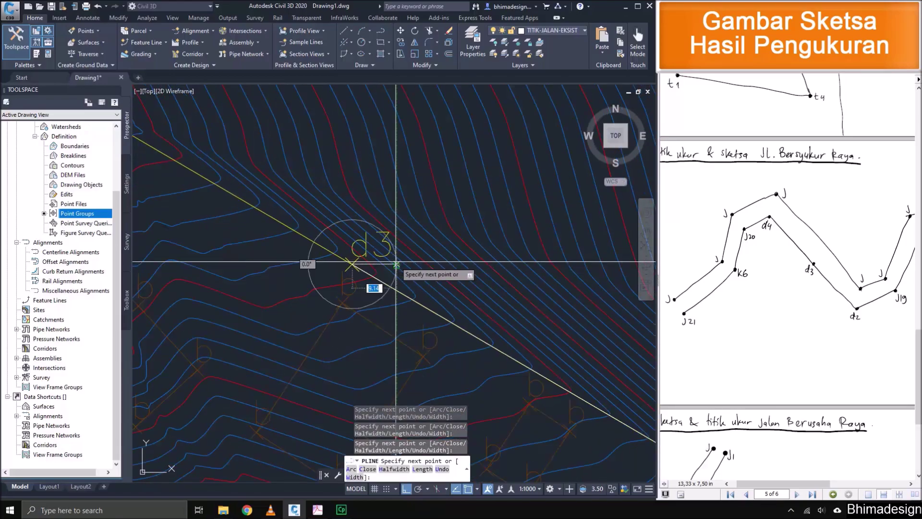
pyautogui.scroll(6, 162, 144)
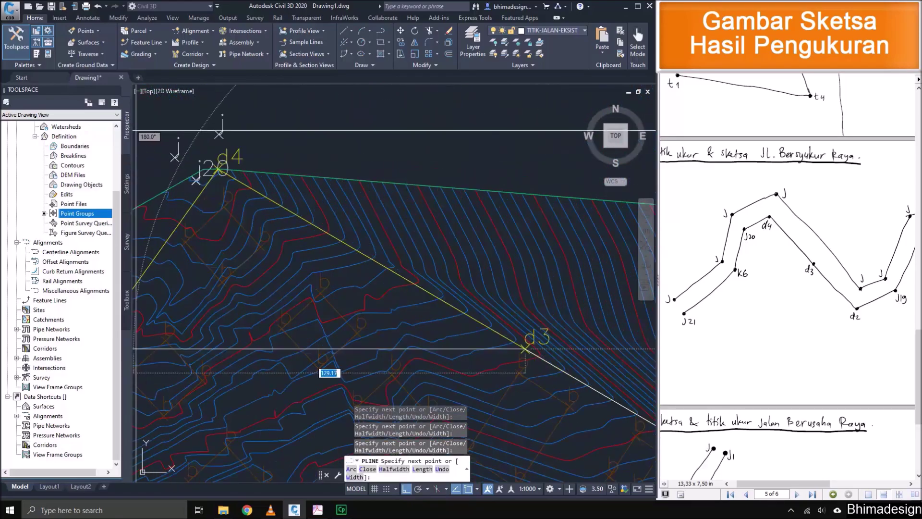
pyautogui.scroll(2, 294, 158)
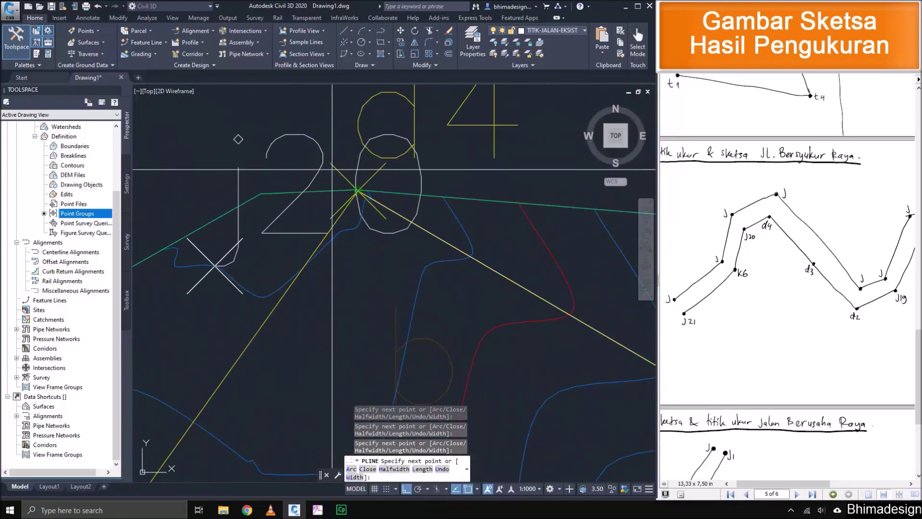
pyautogui.scroll(-8, 343, 158)
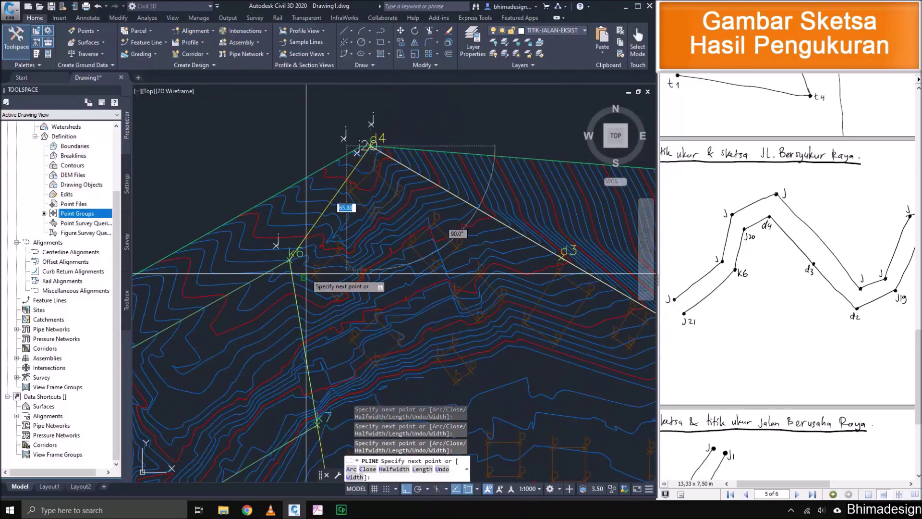
pyautogui.moveTo(375, 269)
pyautogui.mouseDown(button='middle')
pyautogui.moveTo(423, 250)
pyautogui.moveTo(436, 228)
pyautogui.moveTo(486, 223)
pyautogui.moveTo(534, 203)
pyautogui.mouseUp(button='middle')
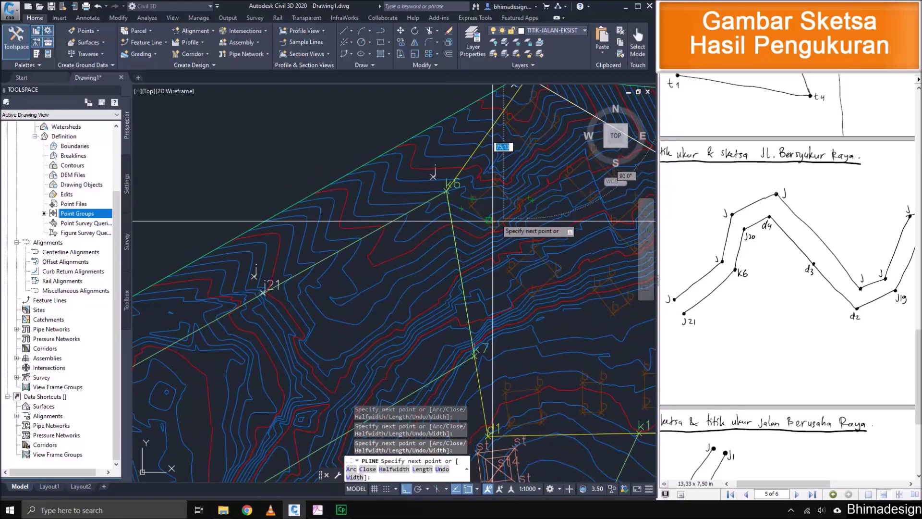
pyautogui.scroll(5, 489, 144)
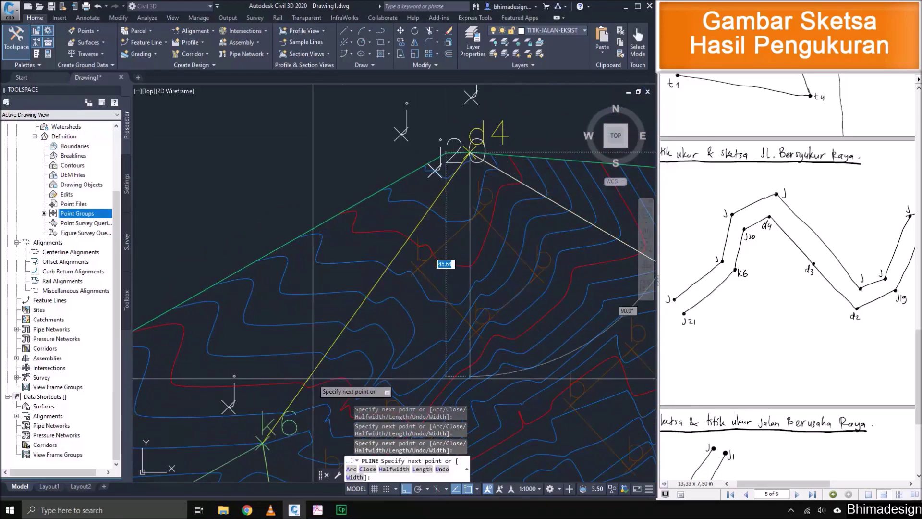
pyautogui.moveTo(486, 158); pyautogui.dragTo(543, 107, button='middle')
pyautogui.scroll(2, 323, 382)
pyautogui.scroll(2, 323, 383)
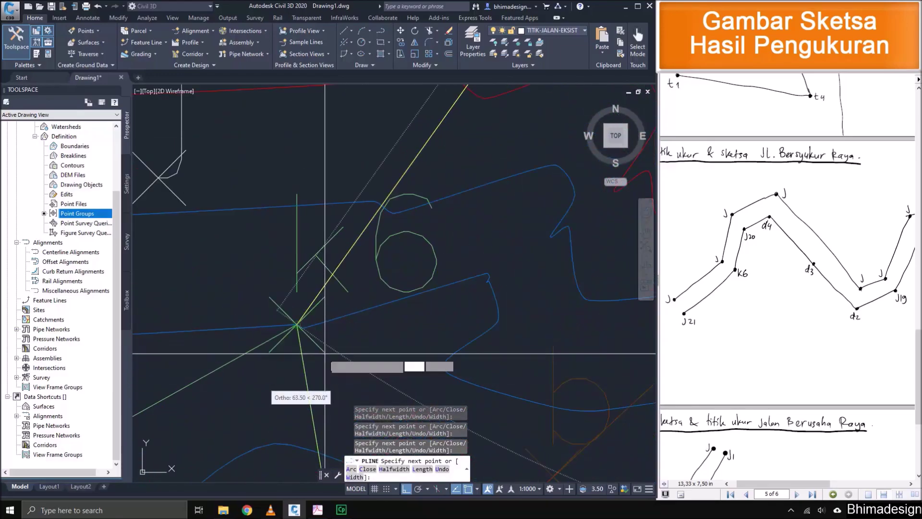
pyautogui.click(313, 359)
# Extend the inner road edge from k6 to point j21 and end the polyline there.
pyautogui.scroll(-5, 313, 360)
pyautogui.scroll(-6, 445, 257)
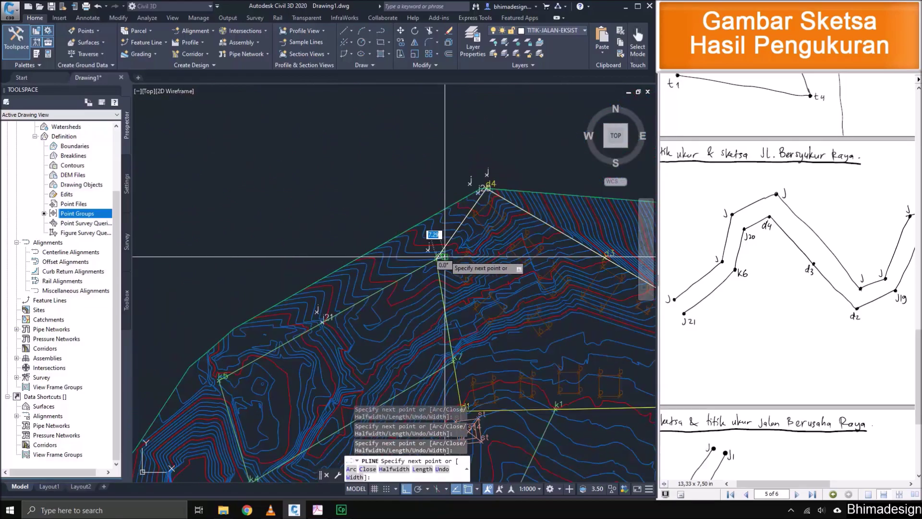
pyautogui.scroll(4, 333, 327)
pyautogui.scroll(9, 312, 328)
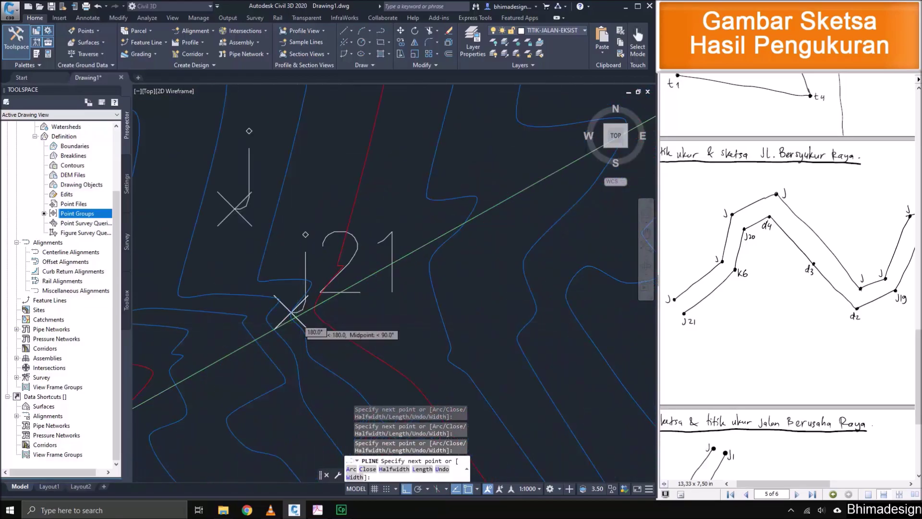
pyautogui.click(301, 322)
pyautogui.scroll(-5, 319, 323)
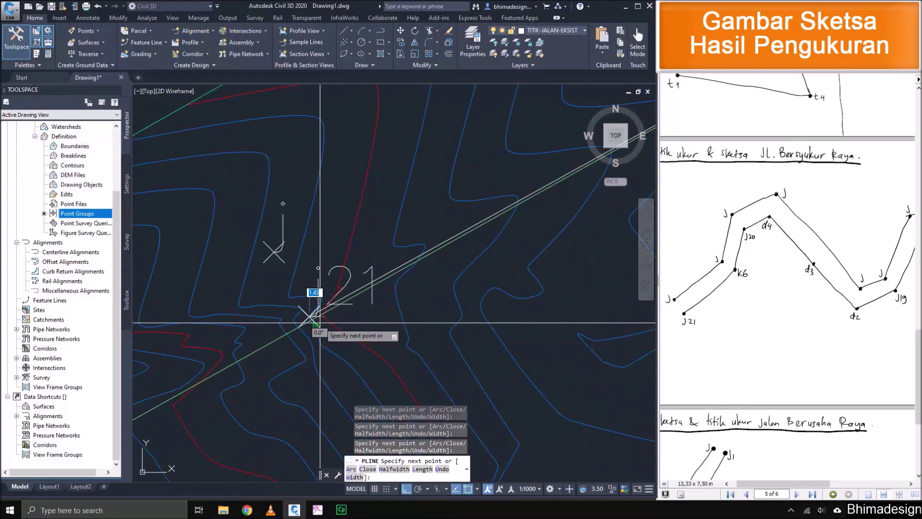
pyautogui.press('Return')
pyautogui.scroll(-4, 301, 330)
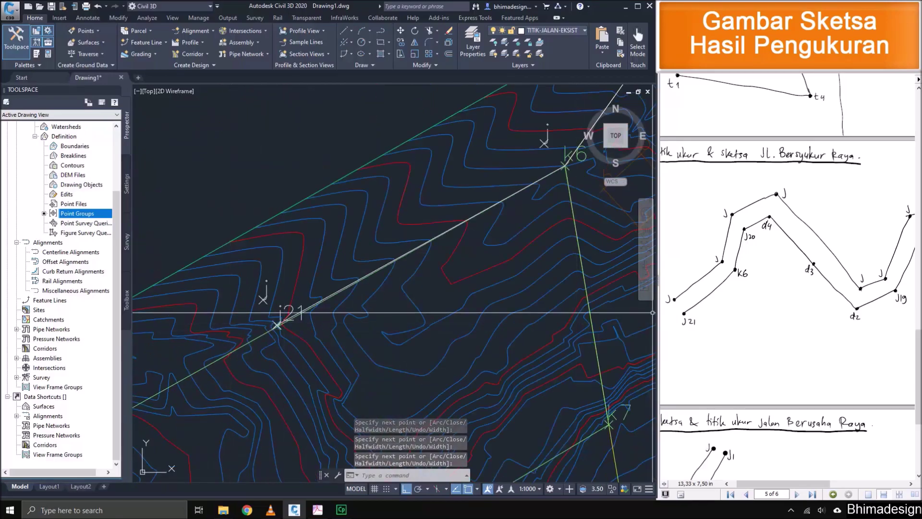
pyautogui.moveTo(787, 307); pyautogui.dragTo(749, 320)
pyautogui.moveTo(845, 302)
pyautogui.mouseDown()
pyautogui.moveTo(716, 331)
pyautogui.moveTo(686, 291)
pyautogui.moveTo(770, 292)
pyautogui.mouseUp()
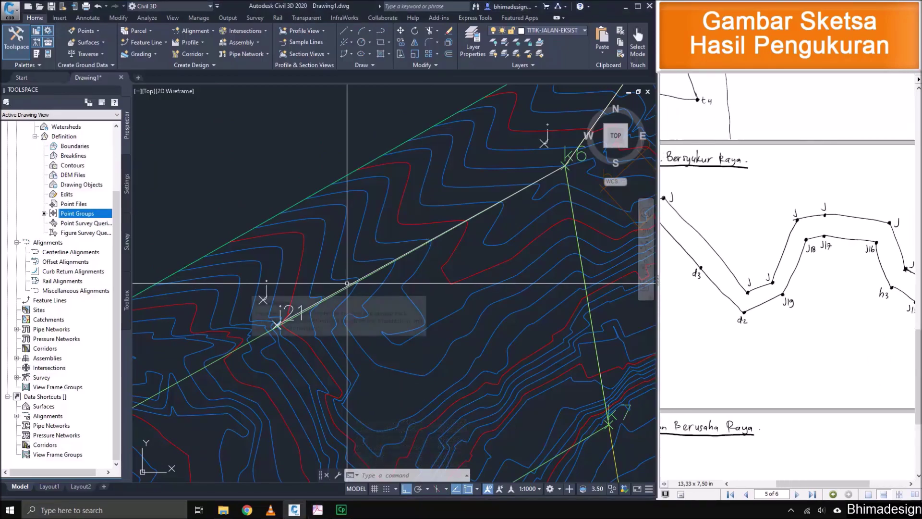
pyautogui.scroll(2, 292, 303)
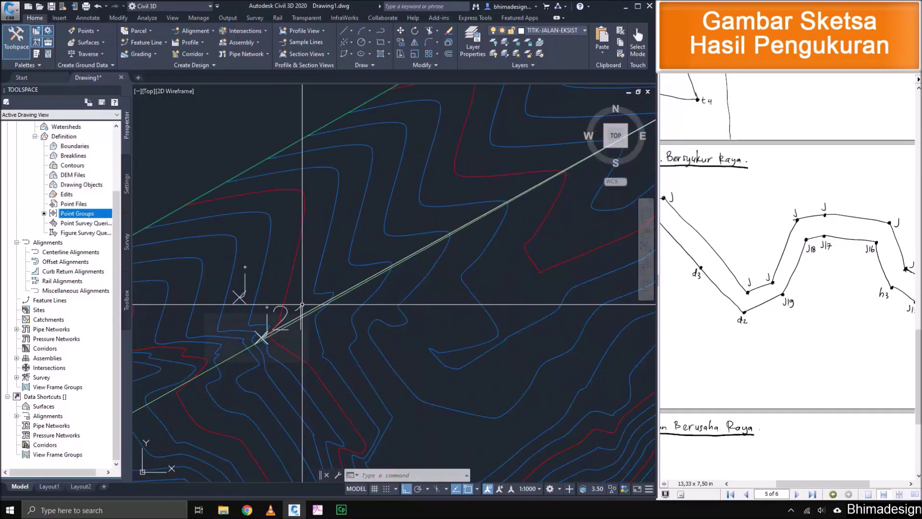
pyautogui.press('Return')
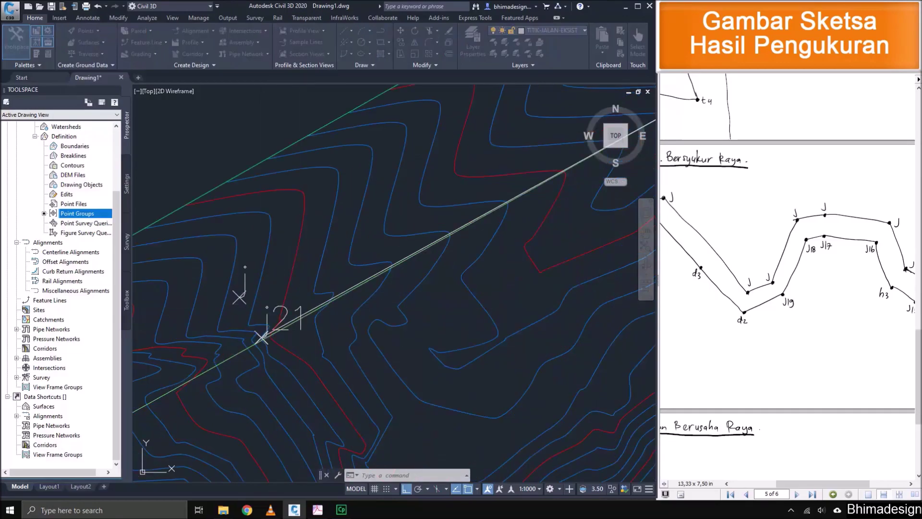
pyautogui.press('Escape')
pyautogui.press('Escape')
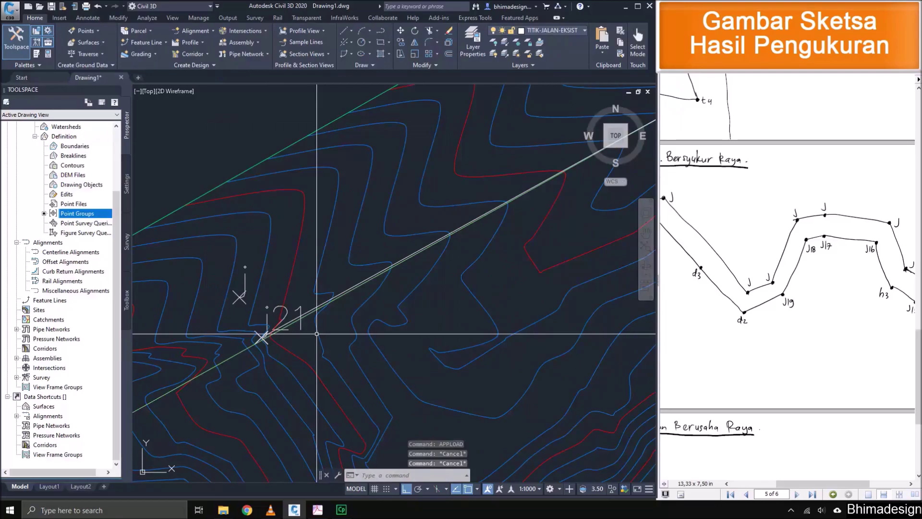
# Start the outer road edge as a polyline at the j point beside j21 and run it to the j point beside k6.
pyautogui.write('PL')
pyautogui.press('Return')
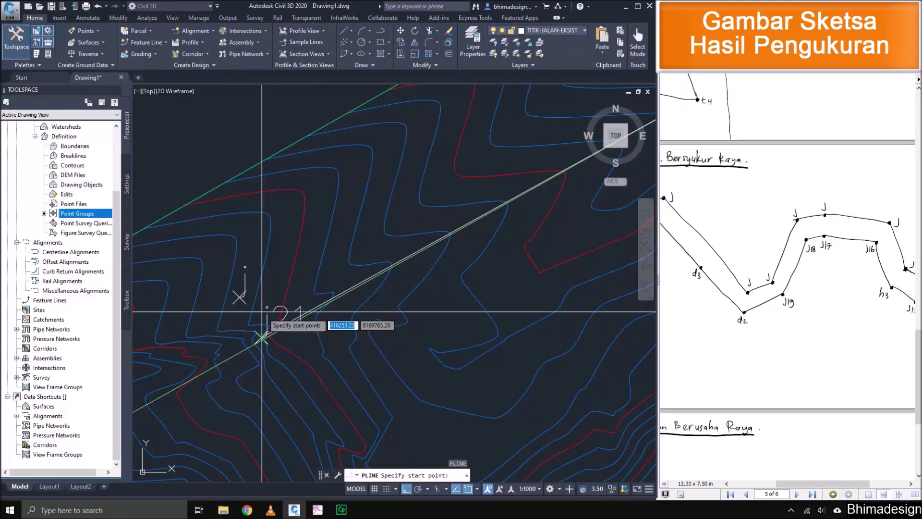
pyautogui.click(239, 298)
pyautogui.scroll(-5, 218, 345)
pyautogui.scroll(5, 438, 225)
pyautogui.scroll(2, 357, 251)
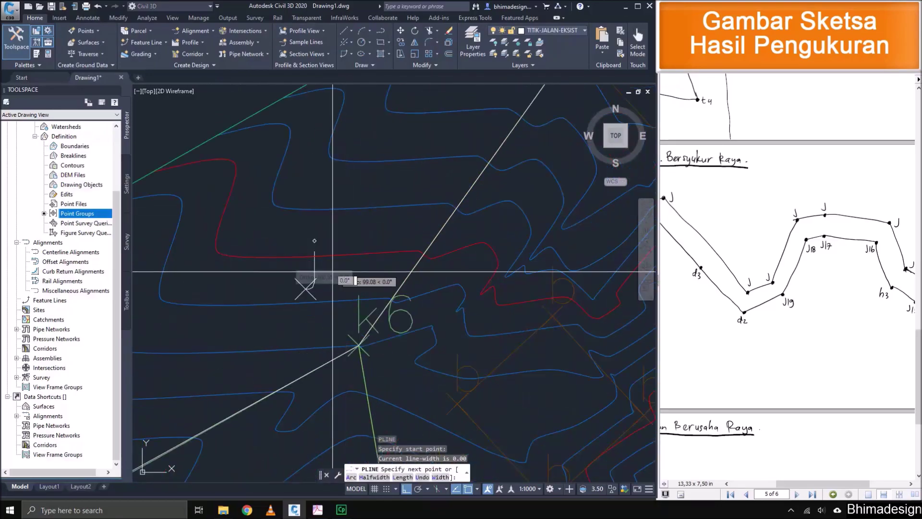
pyautogui.click(305, 288)
# Extend the outer road edge from beside k6 through the j points beside j20, d4, d2 and j19.
pyautogui.moveTo(313, 294)
pyautogui.mouseDown(button='middle')
pyautogui.moveTo(345, 235)
pyautogui.moveTo(338, 289)
pyautogui.mouseUp(button='middle')
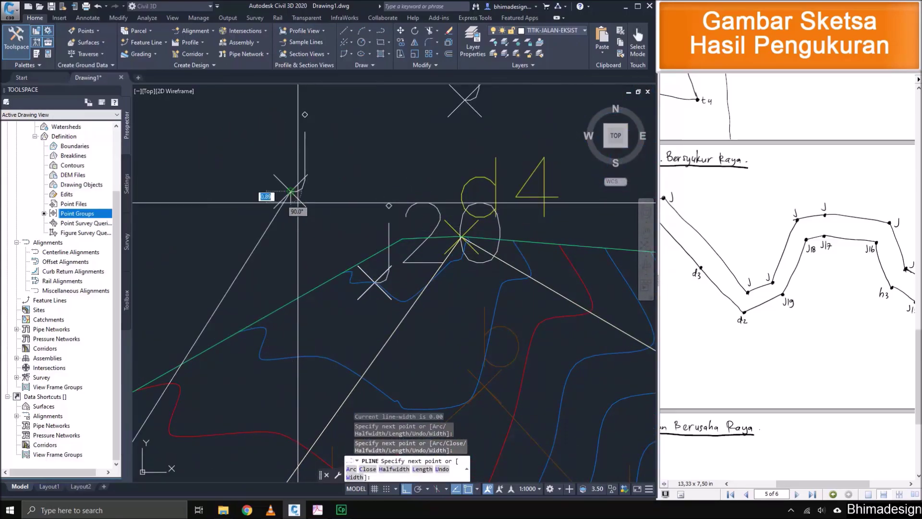
pyautogui.scroll(-8, 298, 202)
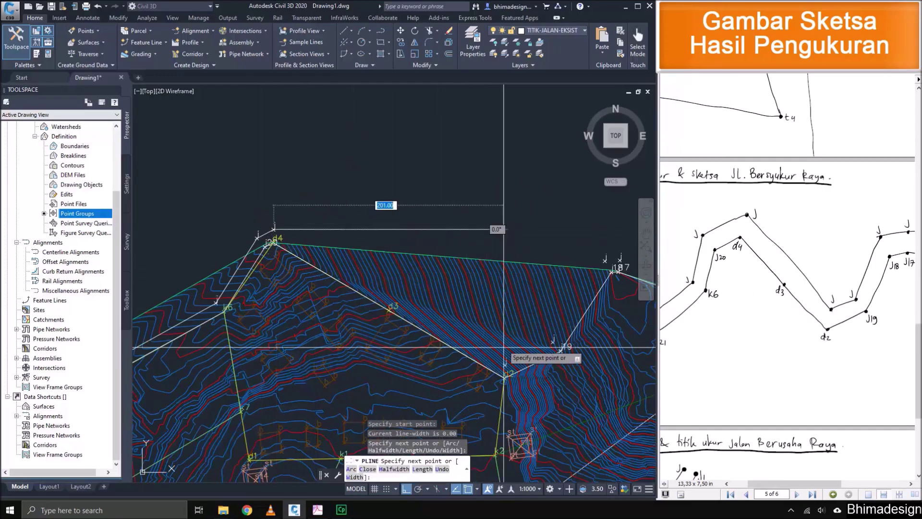
pyautogui.scroll(6, 513, 369)
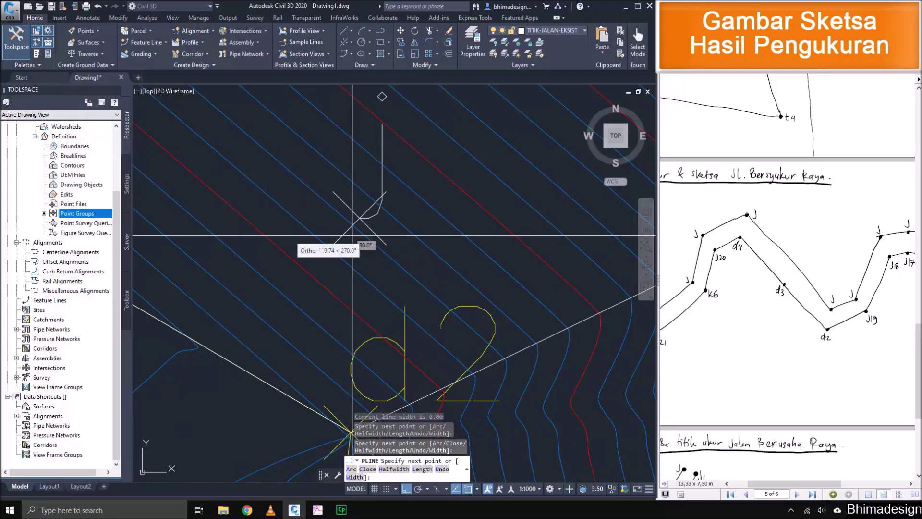
pyautogui.scroll(-4, 344, 236)
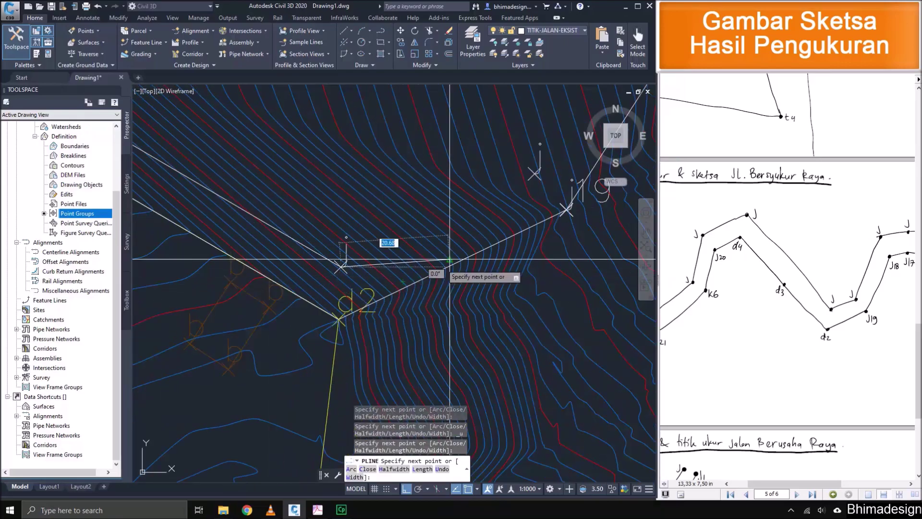
pyautogui.click(522, 179)
pyautogui.scroll(-8, 267, 386)
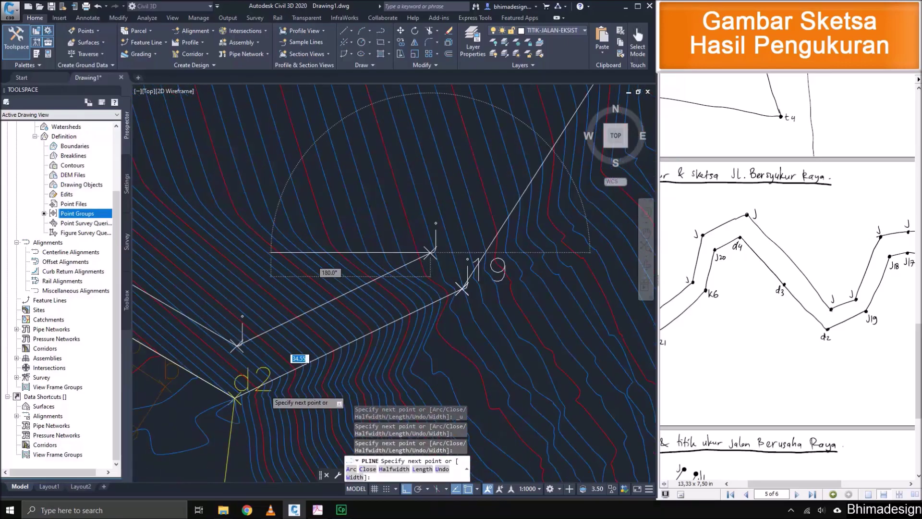
# Extend the outer road edge through the j points beside j18, j17 and j16.
pyautogui.scroll(6, 346, 285)
pyautogui.scroll(2, 414, 249)
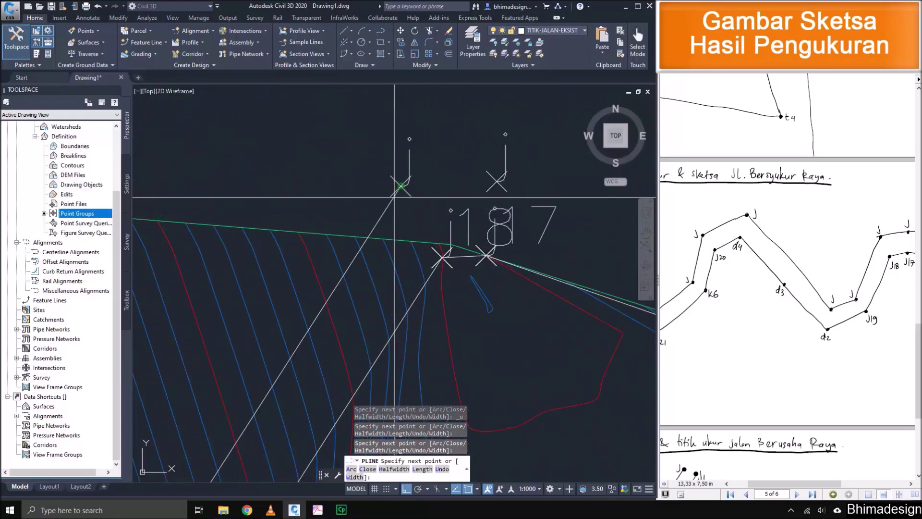
pyautogui.click(394, 196)
pyautogui.click(487, 192)
pyautogui.scroll(-5, 273, 187)
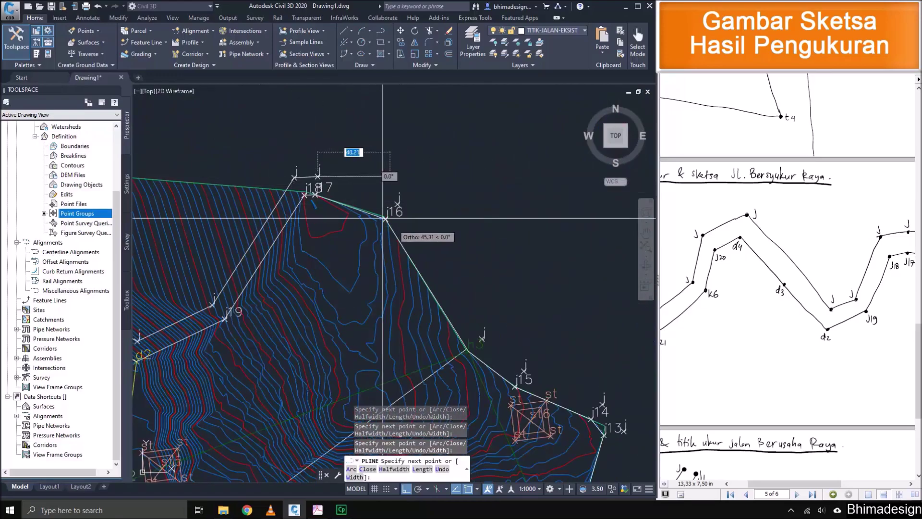
pyautogui.scroll(3, 388, 216)
pyautogui.click(441, 197)
pyautogui.scroll(-4, 375, 202)
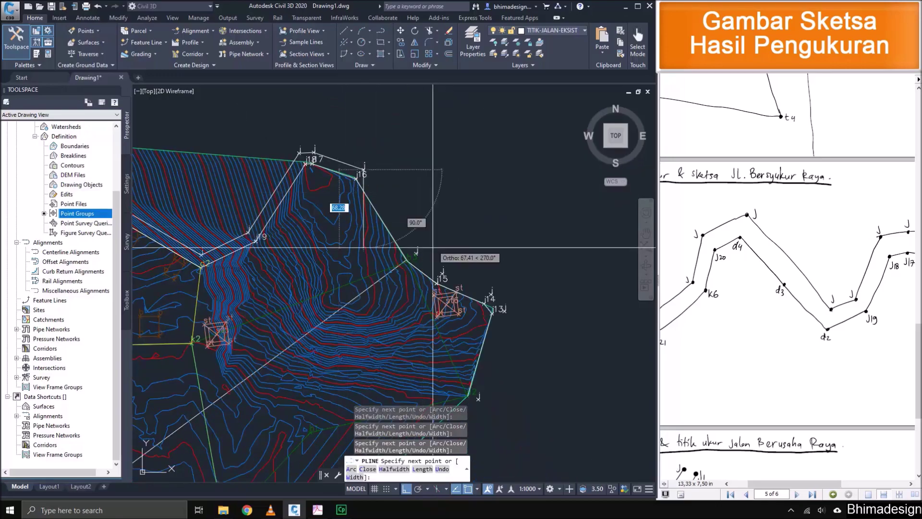
# Extend the outer road edge to the j point beside h3, undoing the misplaced vertex and snapping to the point.
pyautogui.scroll(4, 393, 250)
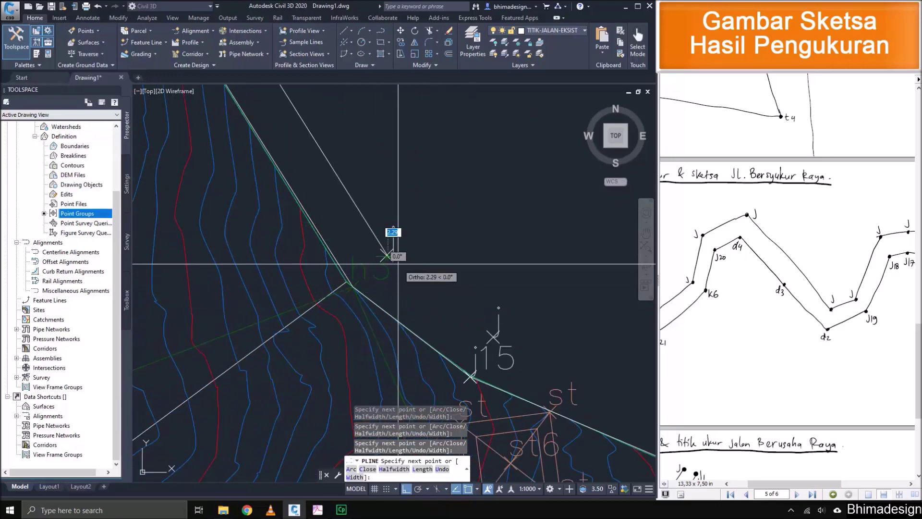
pyautogui.scroll(5, 397, 264)
pyautogui.hotkey('ctrl', 'z')
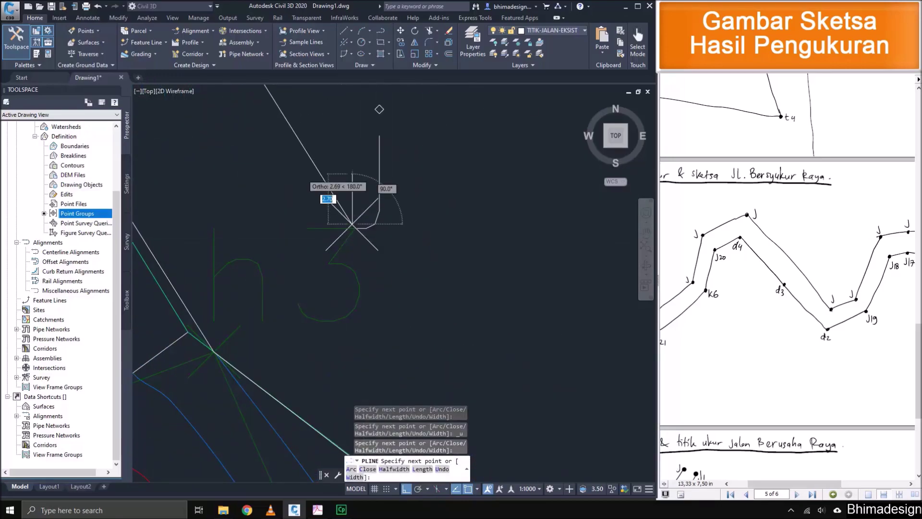
pyautogui.click(352, 224)
pyautogui.scroll(-5, 332, 201)
# Extend the outer road edge from beside h3 through the j points beside j15, j14 and j13.
pyautogui.scroll(5, 312, 254)
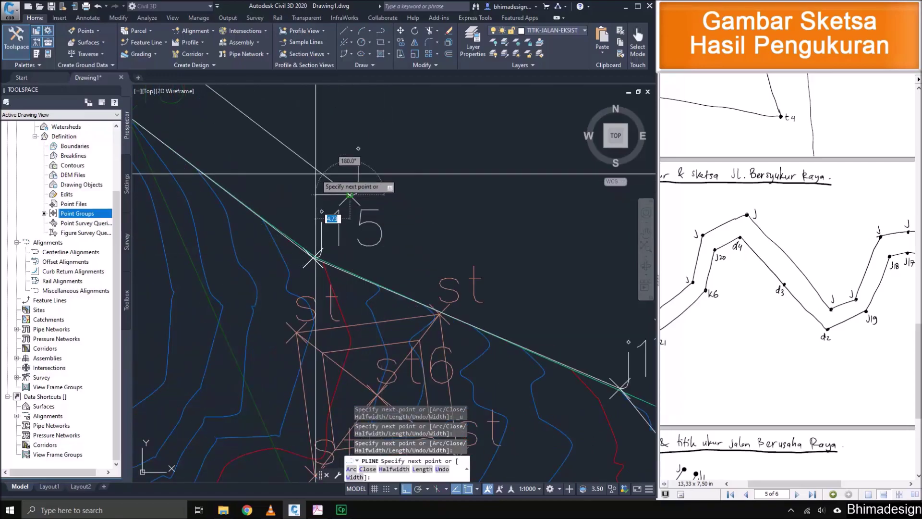
pyautogui.scroll(-5, 349, 195)
pyautogui.scroll(5, 468, 231)
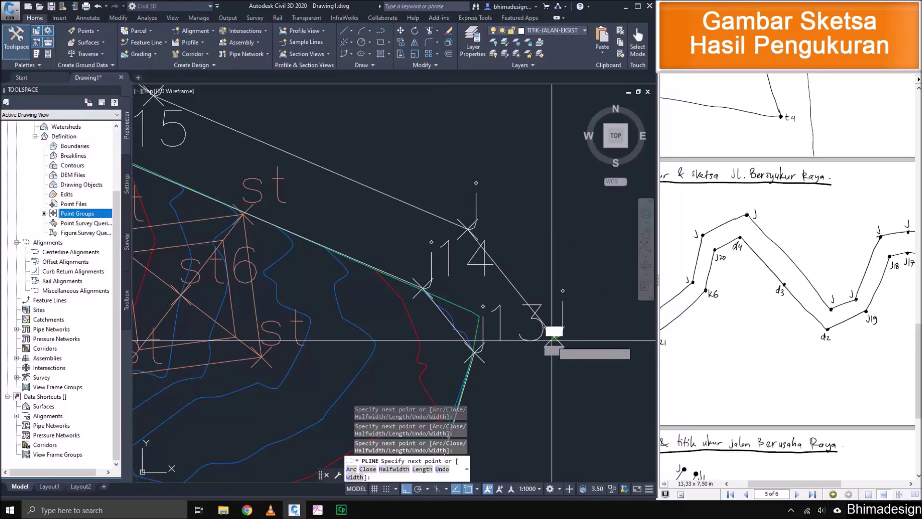
pyautogui.scroll(-4, 533, 314)
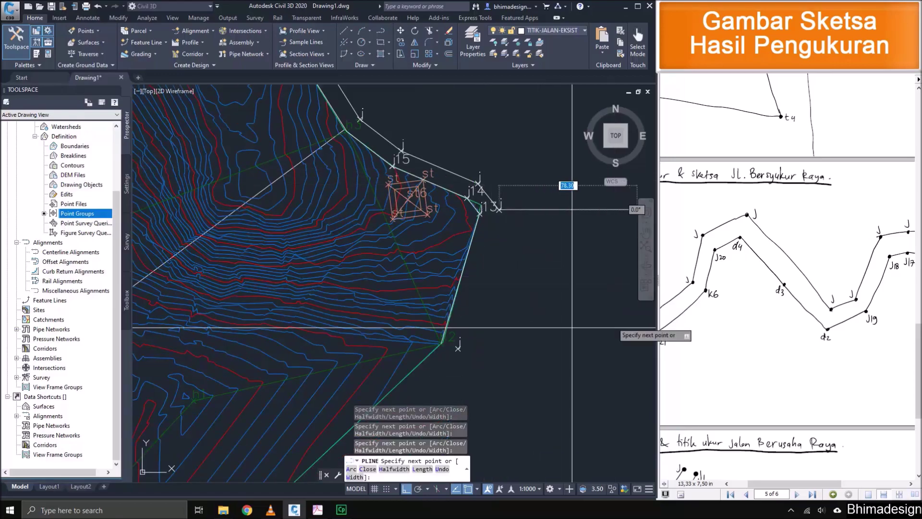
# Run the outer road edge to the j point beside h2 and end the polyline there.
pyautogui.scroll(4, 442, 342)
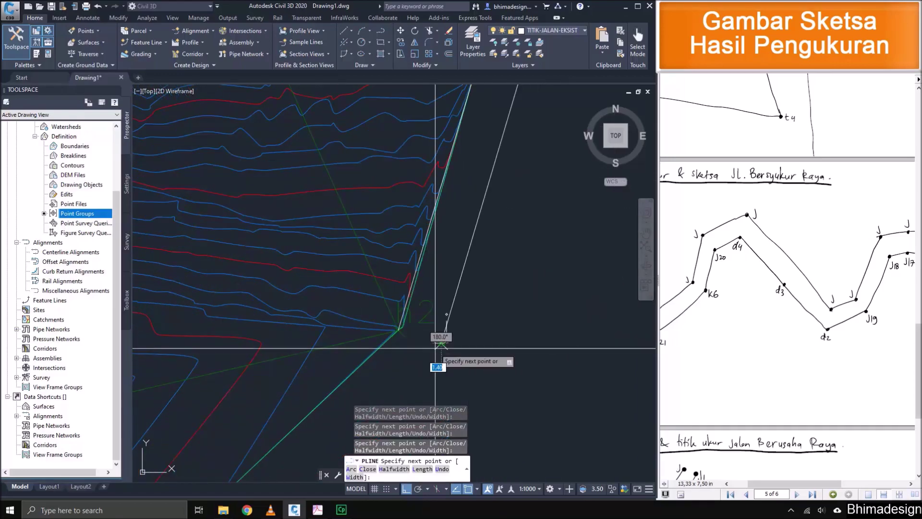
pyautogui.scroll(-4, 435, 348)
pyautogui.press('Return')
pyautogui.scroll(-4, 528, 259)
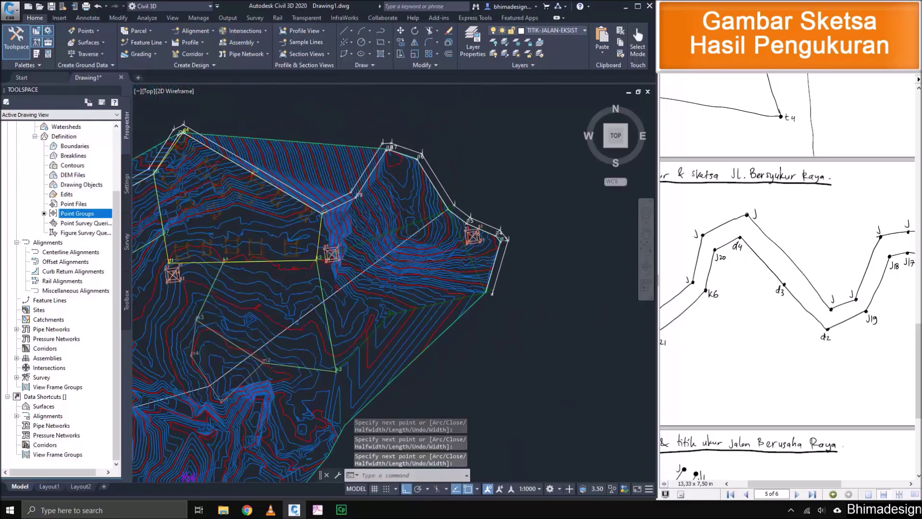
pyautogui.scroll(-2, 527, 258)
# Examine the Jalan Berusaha Raya sketch and the site plan, and locate that road's survey points in the drawing.
pyautogui.moveTo(826, 293); pyautogui.dragTo(706, 235)
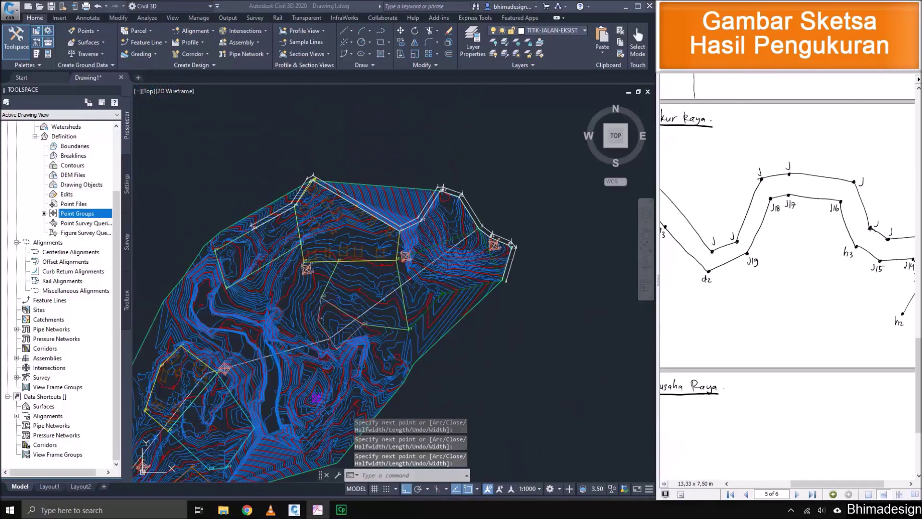
pyautogui.moveTo(807, 288)
pyautogui.mouseDown()
pyautogui.moveTo(753, 273)
pyautogui.moveTo(851, 276)
pyautogui.mouseUp()
pyautogui.moveTo(735, 269); pyautogui.dragTo(816, 264)
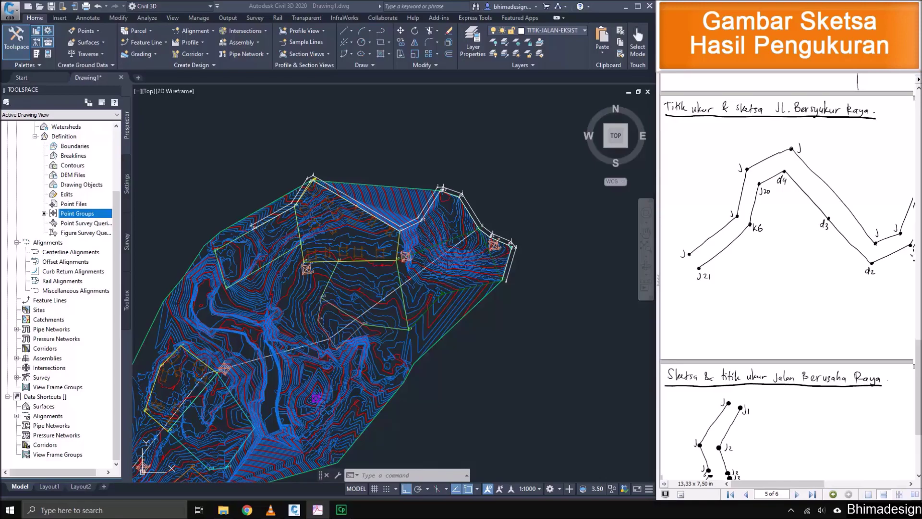
pyautogui.scroll(-3, 787, 276)
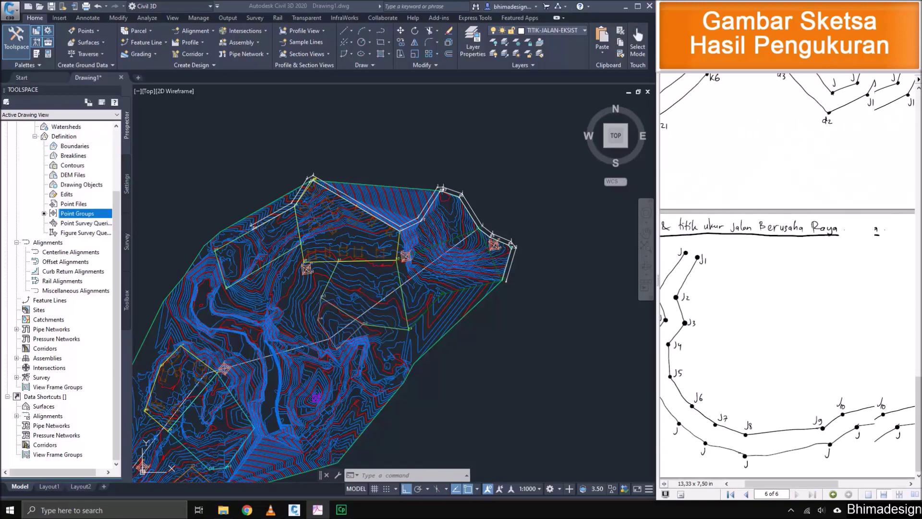
pyautogui.moveTo(888, 327)
pyautogui.mouseDown()
pyautogui.moveTo(681, 326)
pyautogui.moveTo(893, 349)
pyautogui.mouseUp()
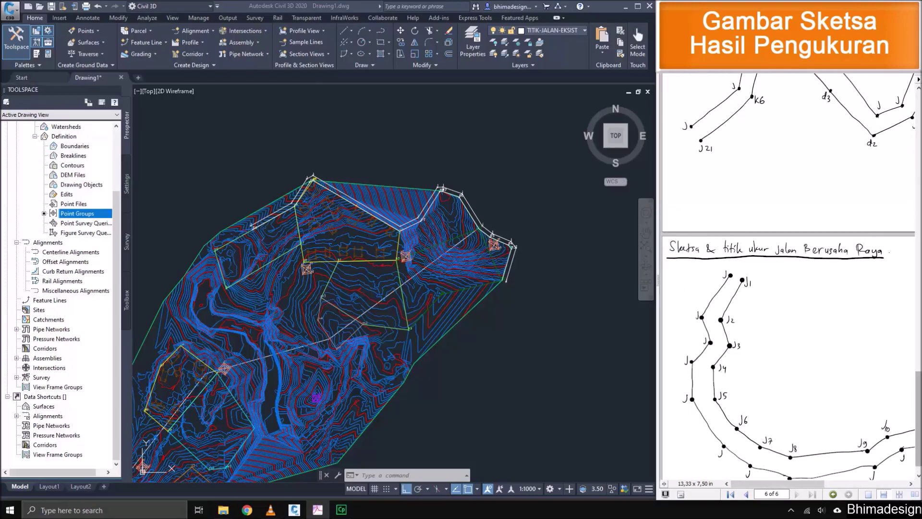
pyautogui.moveTo(918, 418); pyautogui.dragTo(918, 139)
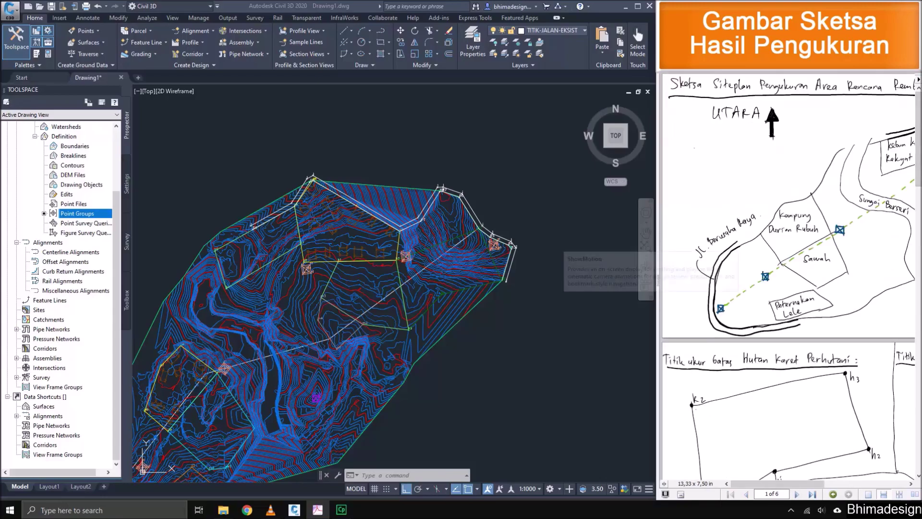
pyautogui.click(231, 389)
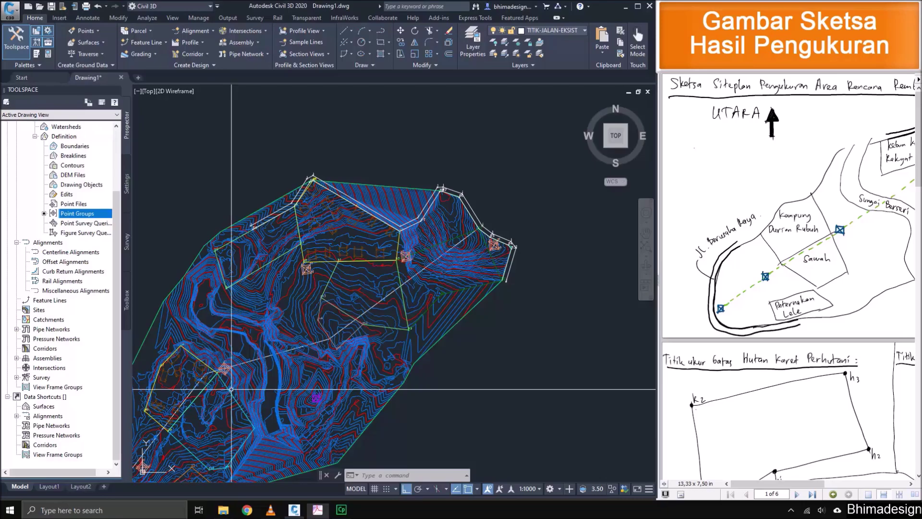
pyautogui.moveTo(194, 406); pyautogui.dragTo(348, 308, button='middle')
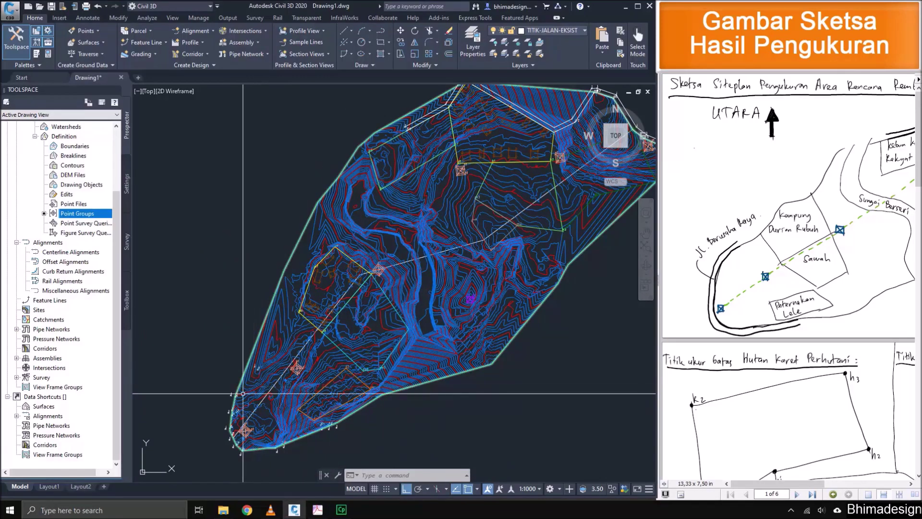
pyautogui.scroll(2, 331, 393)
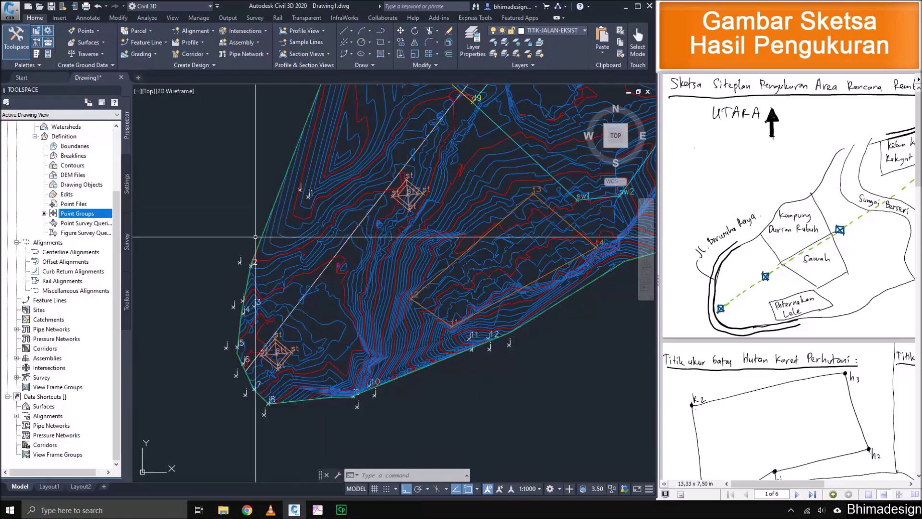
# Start the inner edge of Jalan Berusaha Raya as a polyline at point j1, following its field sketch.
pyautogui.write('pl')
pyautogui.press('Return')
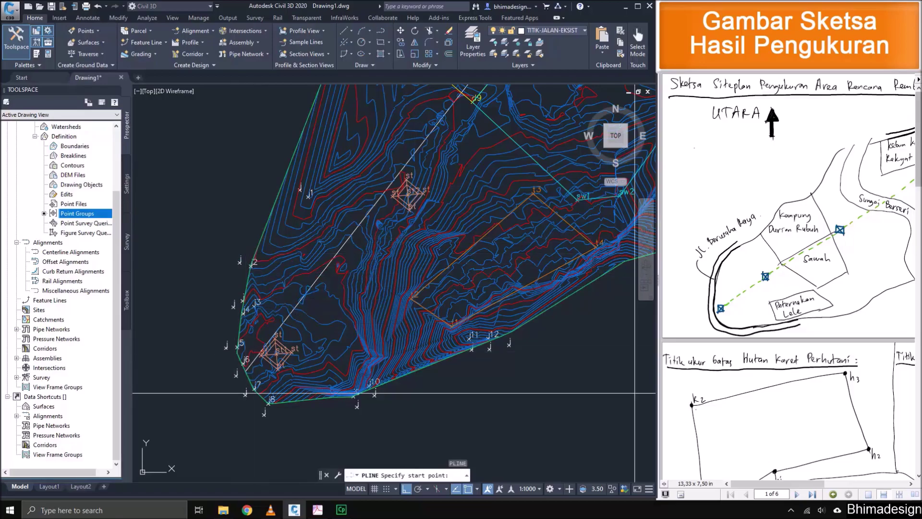
pyautogui.scroll(-15, 788, 276)
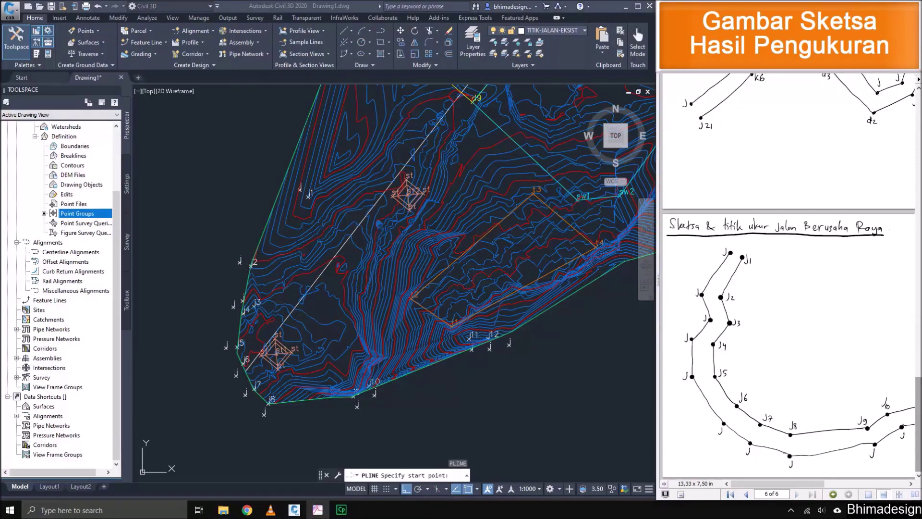
pyautogui.hscroll(2, 787, 276)
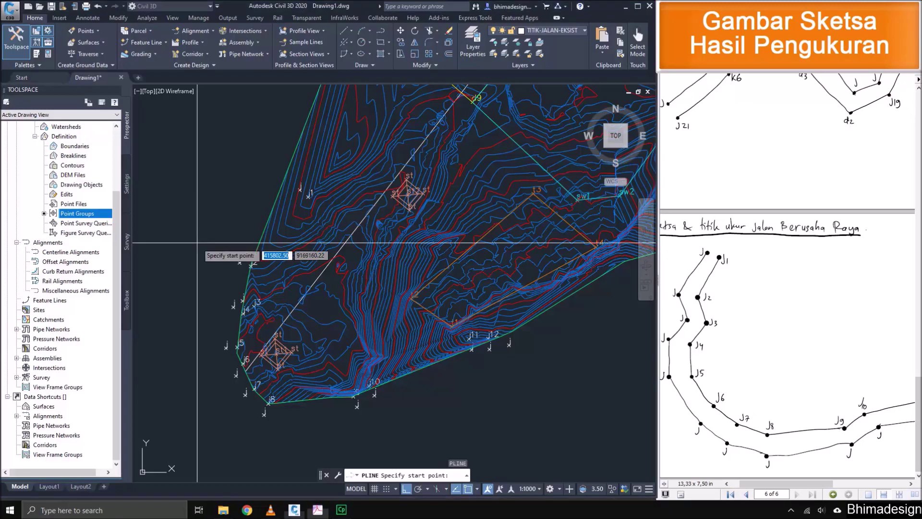
pyautogui.scroll(5, 250, 264)
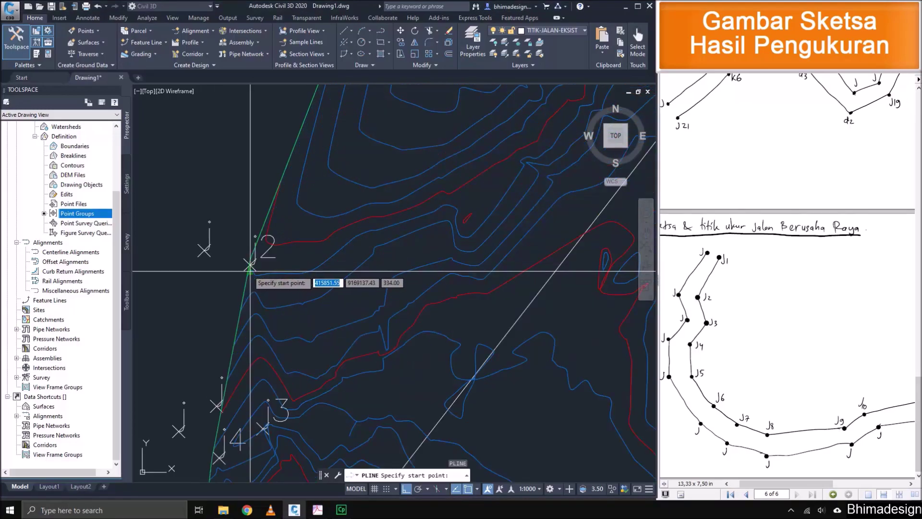
pyautogui.scroll(-5, 249, 271)
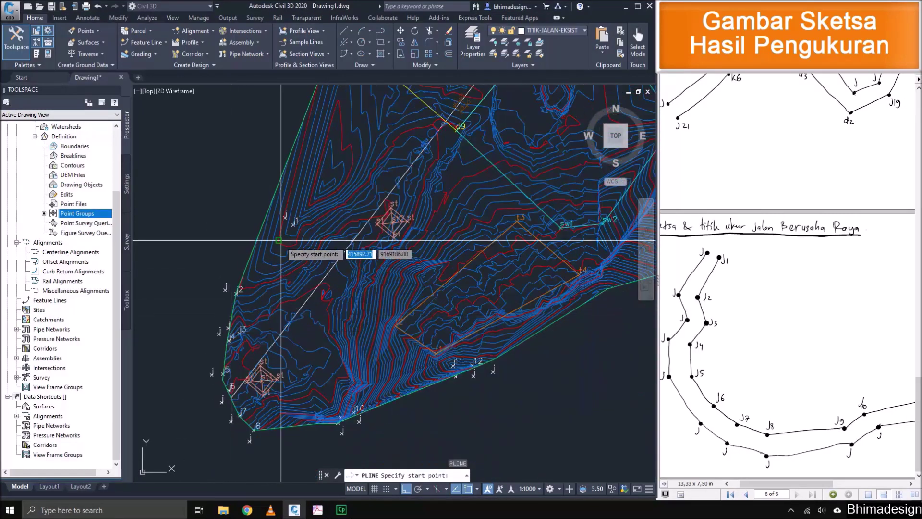
pyautogui.scroll(5, 311, 191)
pyautogui.scroll(2, 301, 213)
pyautogui.click(315, 212)
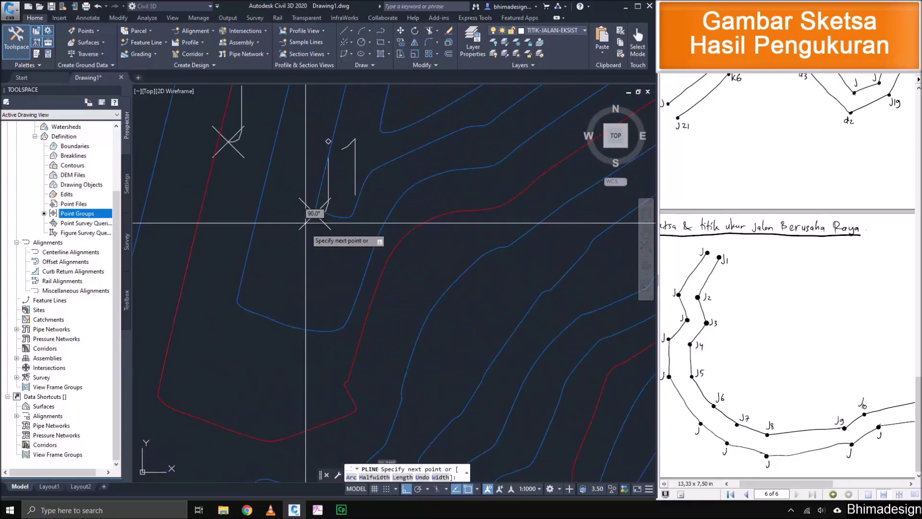
# Extend the inner edge of Jalan Berusaha Raya from j1 through points j2 and j3.
pyautogui.scroll(-5, 241, 243)
pyautogui.scroll(5, 153, 339)
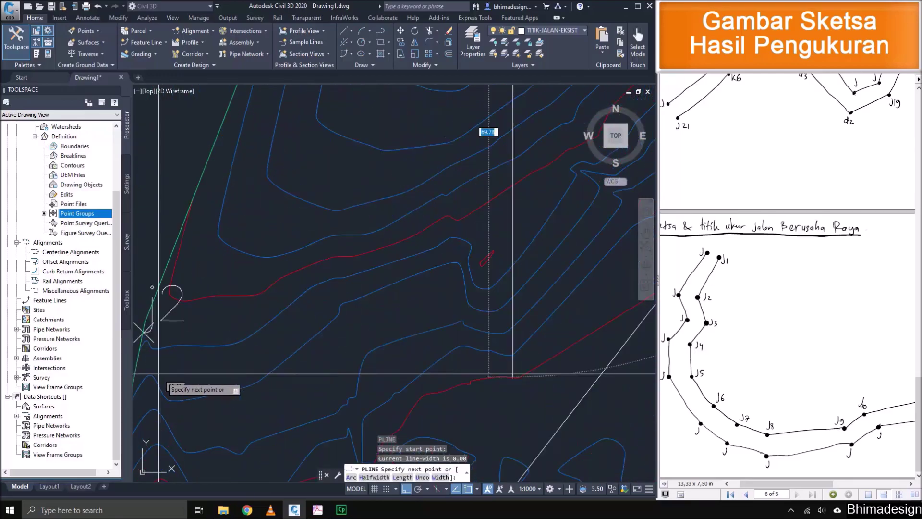
pyautogui.click(144, 332)
pyautogui.scroll(-5, 206, 297)
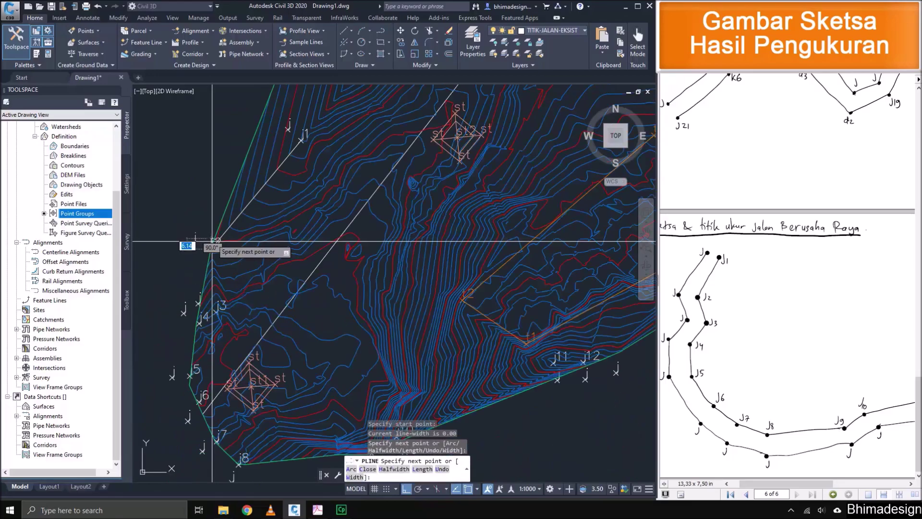
pyautogui.scroll(4, 201, 328)
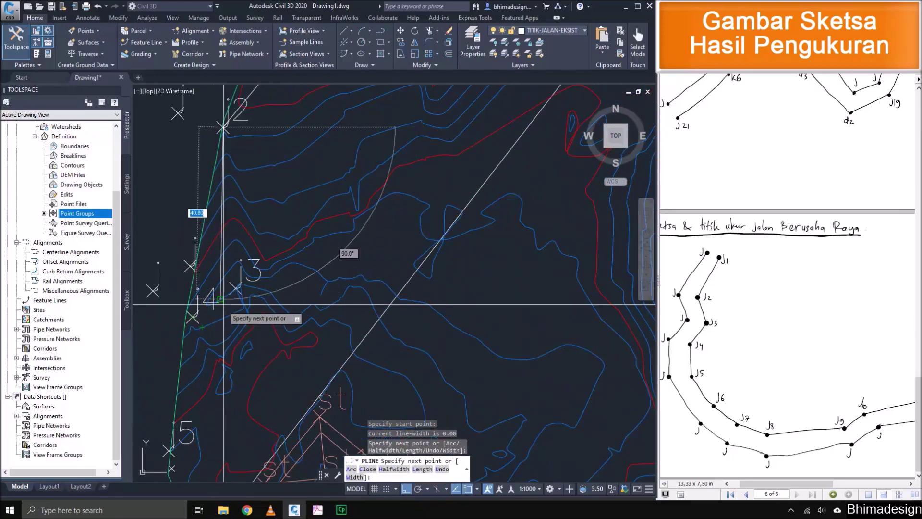
pyautogui.scroll(3, 224, 304)
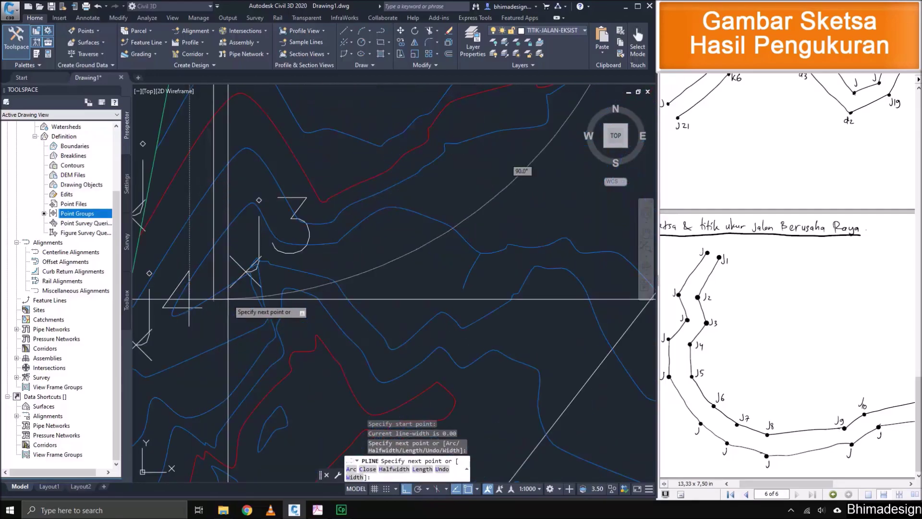
pyautogui.click(235, 267)
# Extend the inner edge of Jalan Berusaha Raya from j3 through point j4 to j5.
pyautogui.moveTo(154, 345); pyautogui.dragTo(234, 302, button='middle')
pyautogui.scroll(-5, 232, 227)
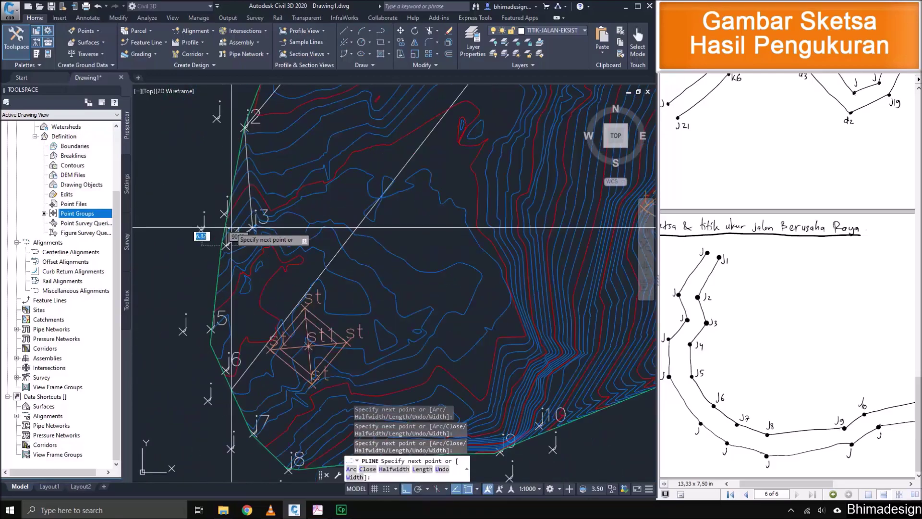
pyautogui.scroll(3, 204, 346)
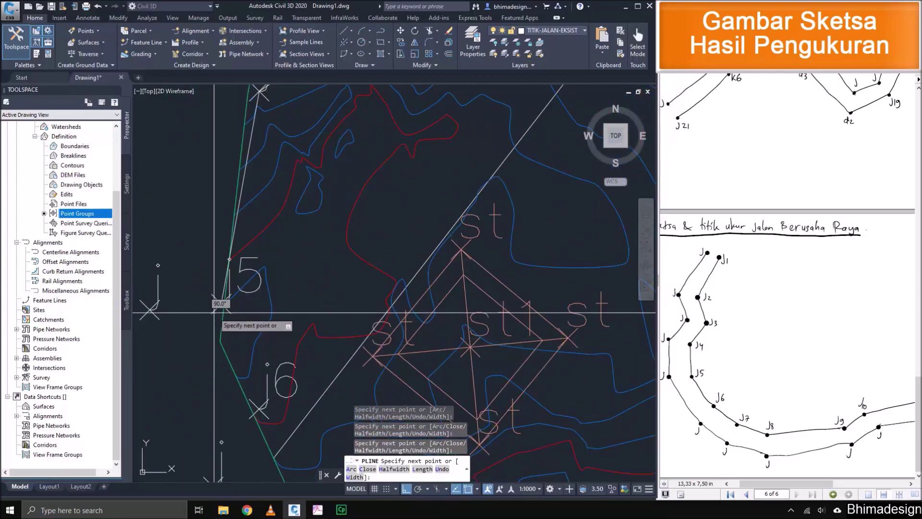
# Extend the inner edge of Jalan Berusaha Raya from j5 through points j6 and j7 to j8.
pyautogui.scroll(4, 214, 312)
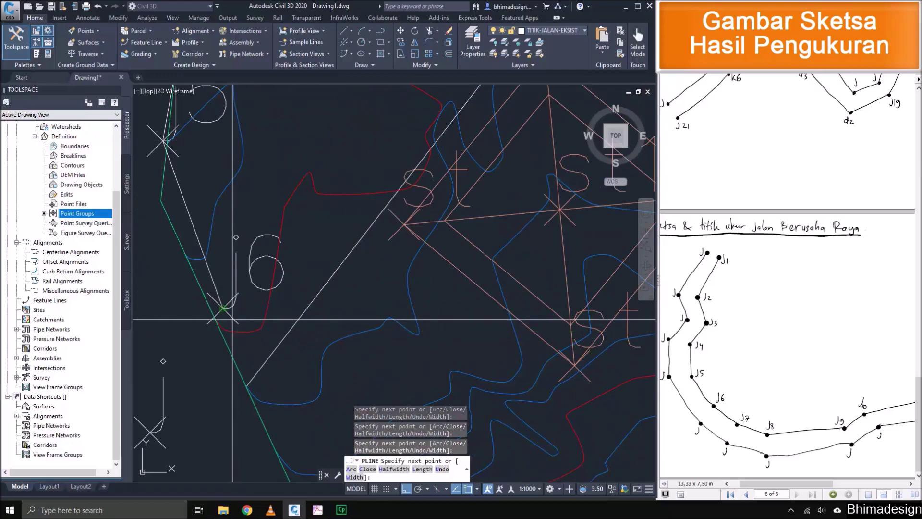
pyautogui.scroll(-5, 229, 296)
pyautogui.scroll(6, 219, 334)
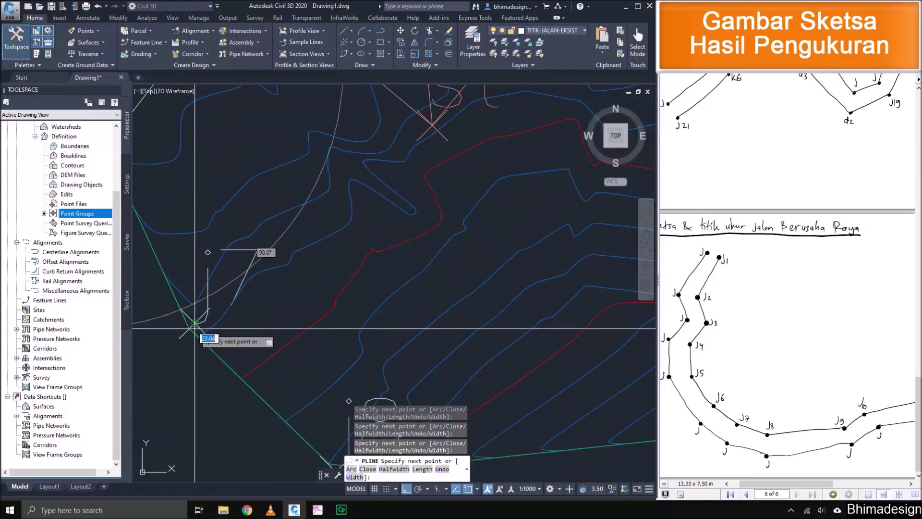
pyautogui.scroll(-3, 194, 326)
pyautogui.scroll(2, 252, 370)
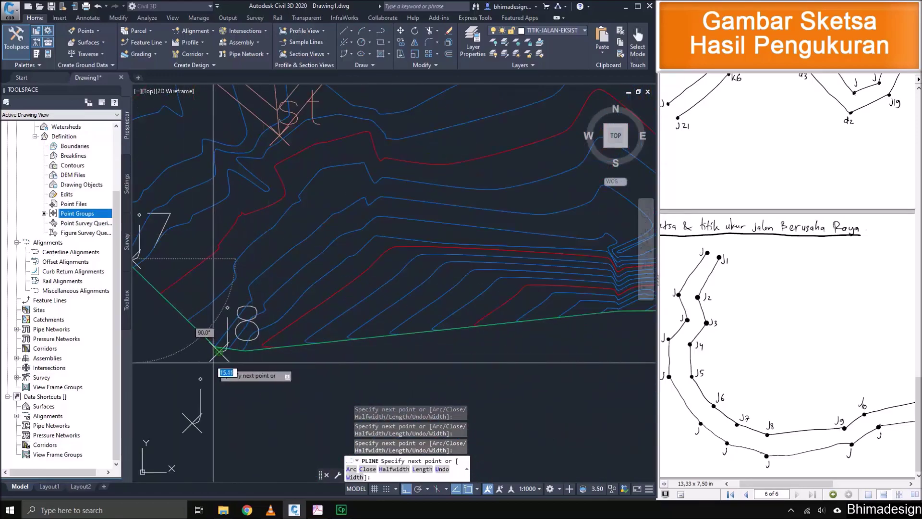
# Extend the inner edge of Jalan Berusaha Raya from j8 through point j9 to j10.
pyautogui.scroll(-3, 186, 373)
pyautogui.scroll(3, 397, 355)
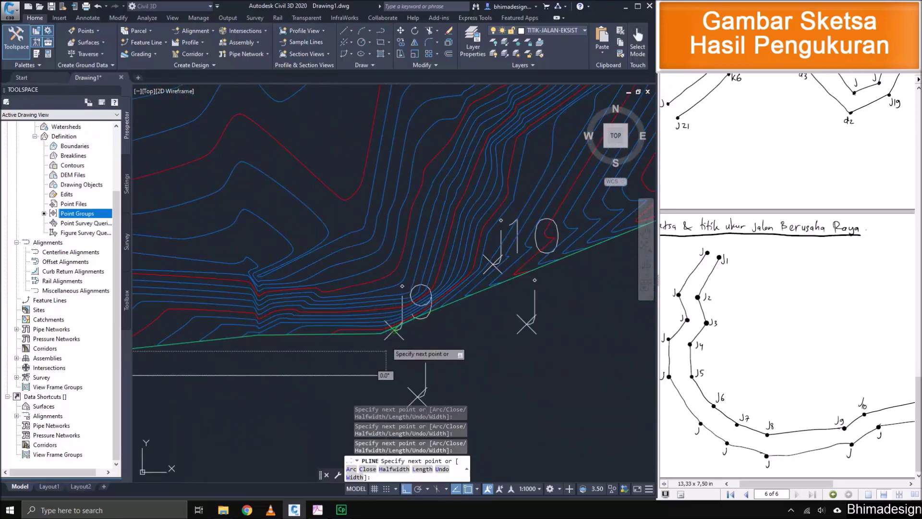
pyautogui.scroll(-2, 392, 346)
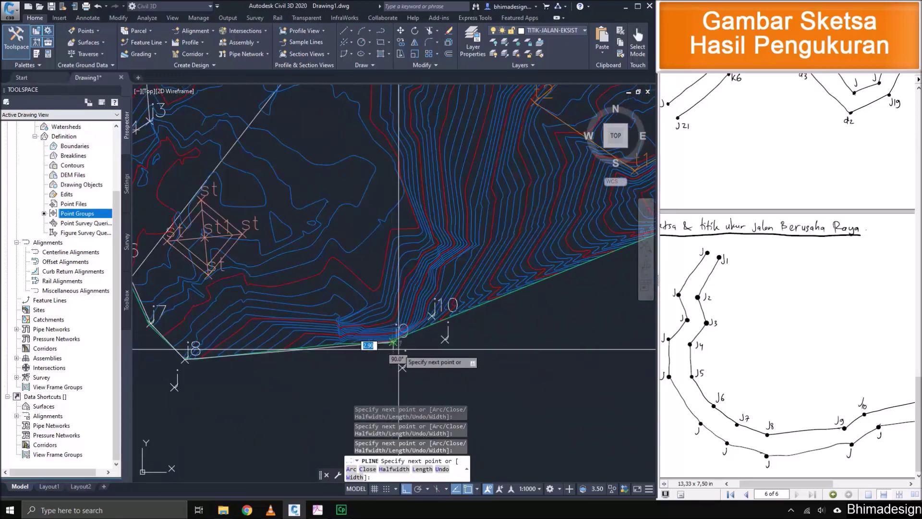
pyautogui.scroll(4, 427, 329)
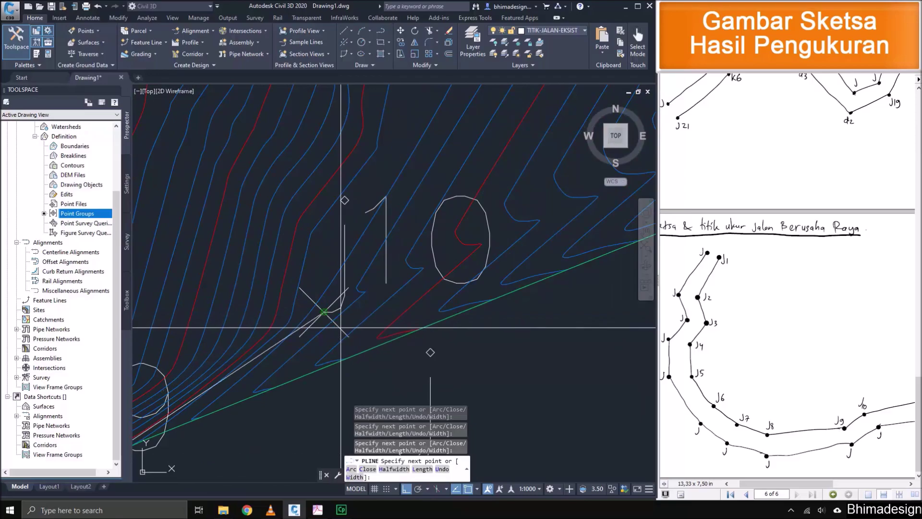
# Extend the inner edge of Jalan Berusaha Raya from j10 through j11 to j12, following its sketch, and finish the polyline.
pyautogui.scroll(-3, 341, 328)
pyautogui.scroll(2, 248, 380)
pyautogui.scroll(5, 409, 313)
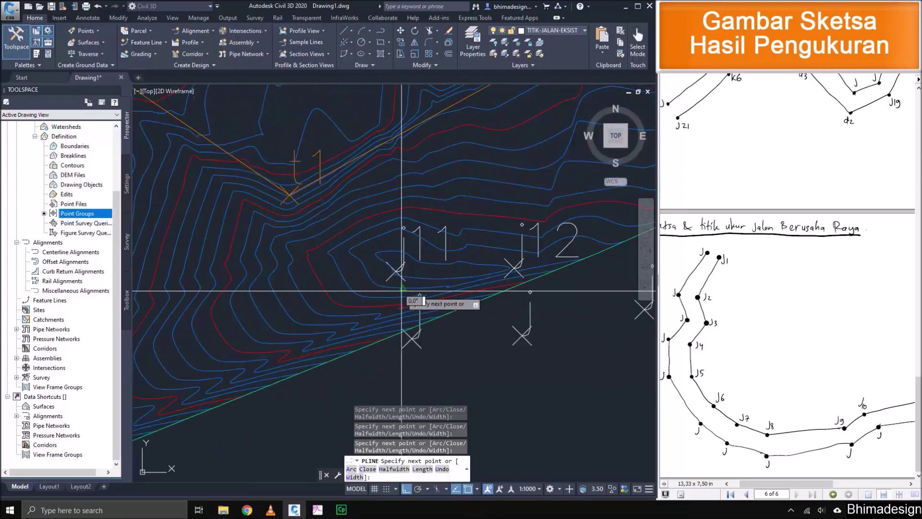
pyautogui.moveTo(852, 331); pyautogui.dragTo(721, 326)
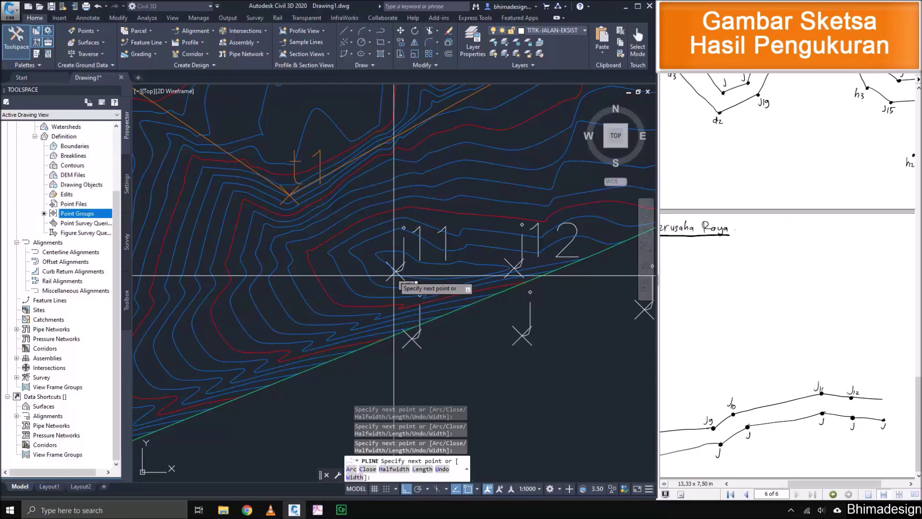
pyautogui.scroll(3, 387, 279)
pyautogui.scroll(-3, 401, 261)
pyautogui.scroll(6, 342, 335)
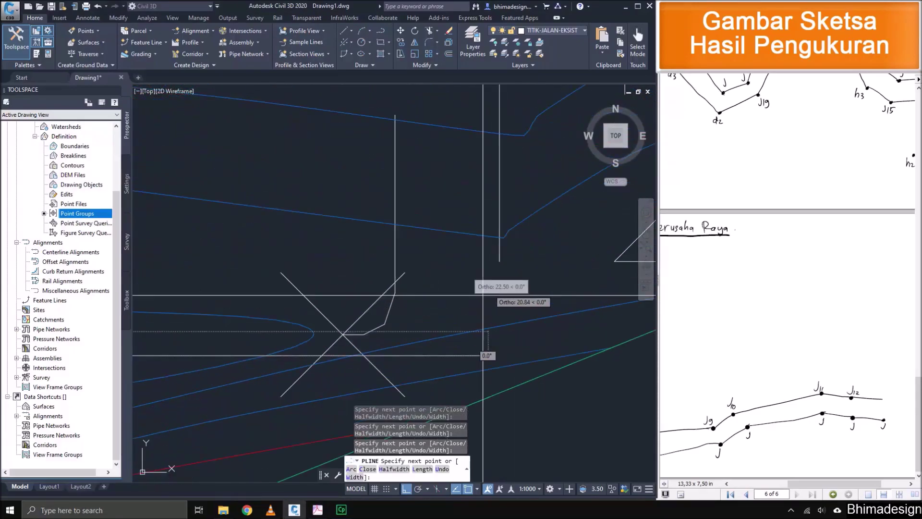
pyautogui.click(342, 334)
pyautogui.scroll(-5, 416, 291)
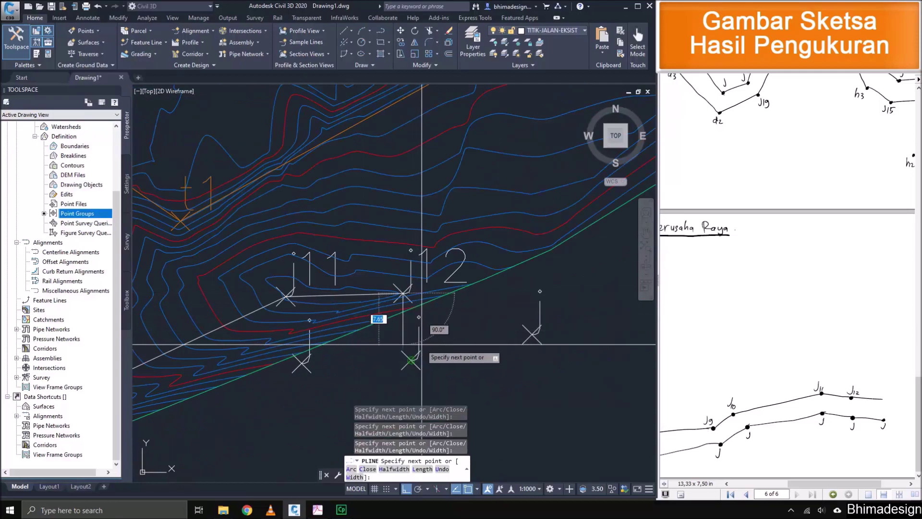
pyautogui.press('Return')
# Start the outer edge of Jalan Berusaha Raya at its easternmost j point, passing through the outer points opposite j12 and j11.
pyautogui.press('Return')
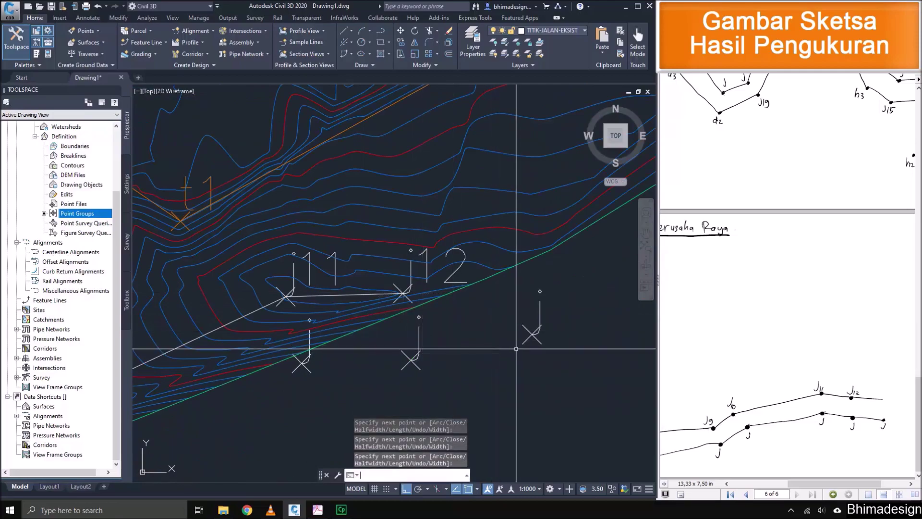
pyautogui.click(531, 335)
pyautogui.click(415, 359)
pyautogui.click(302, 363)
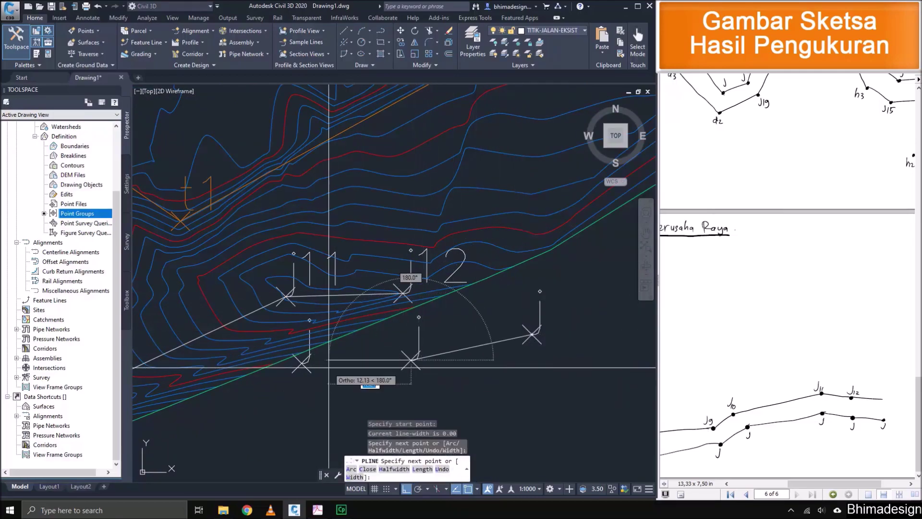
# Extend the outer edge of Jalan Berusaha Raya through the unnumbered j points opposite j10 and j9.
pyautogui.scroll(-6, 561, 280)
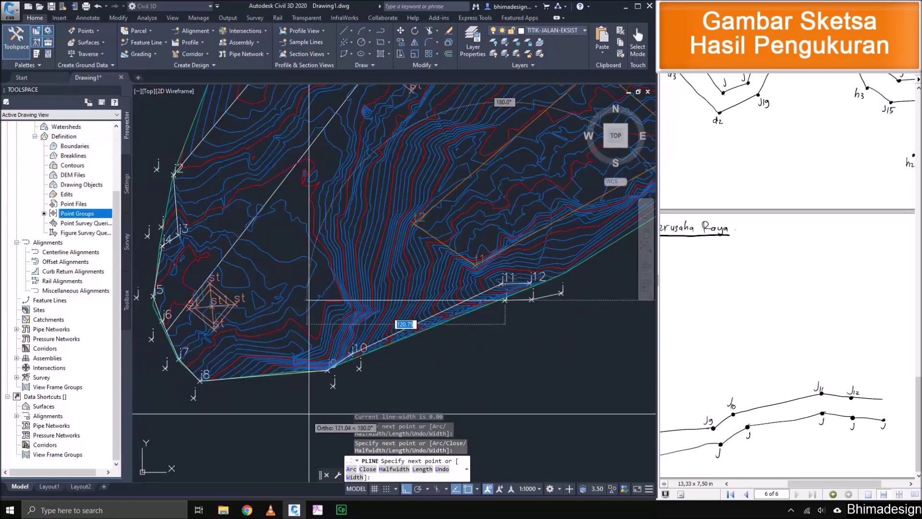
pyautogui.scroll(2, 321, 396)
pyautogui.scroll(2, 376, 359)
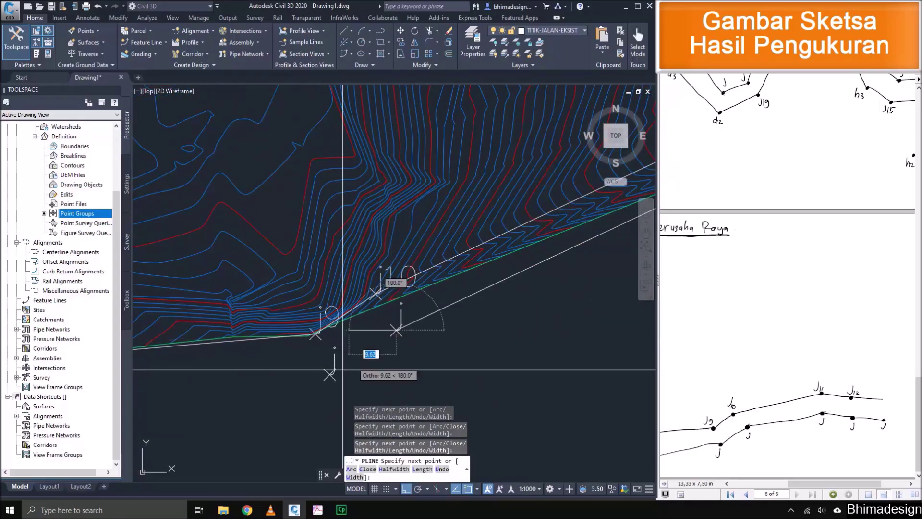
# Extend the outer edge of Jalan Berusaha Raya through the j points opposite j8, j7, j6 and j5.
pyautogui.scroll(-2, 613, 357)
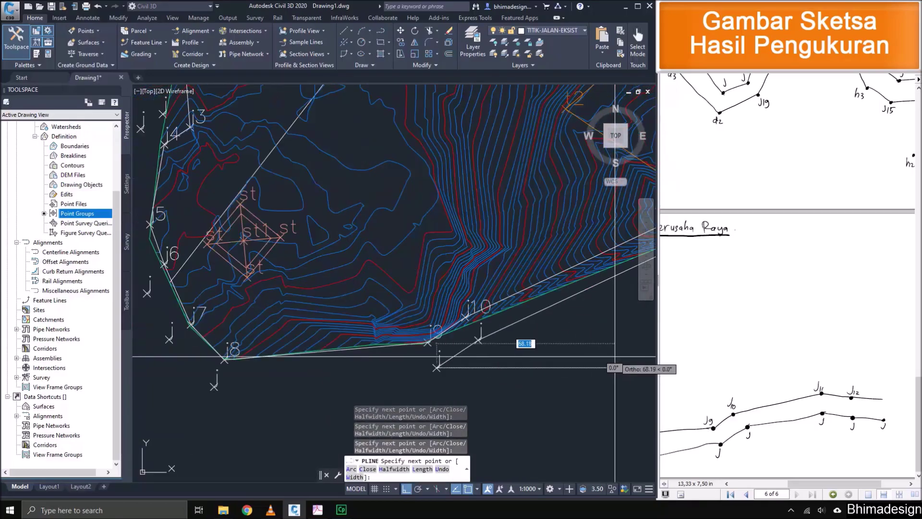
pyautogui.click(215, 385)
pyautogui.click(169, 339)
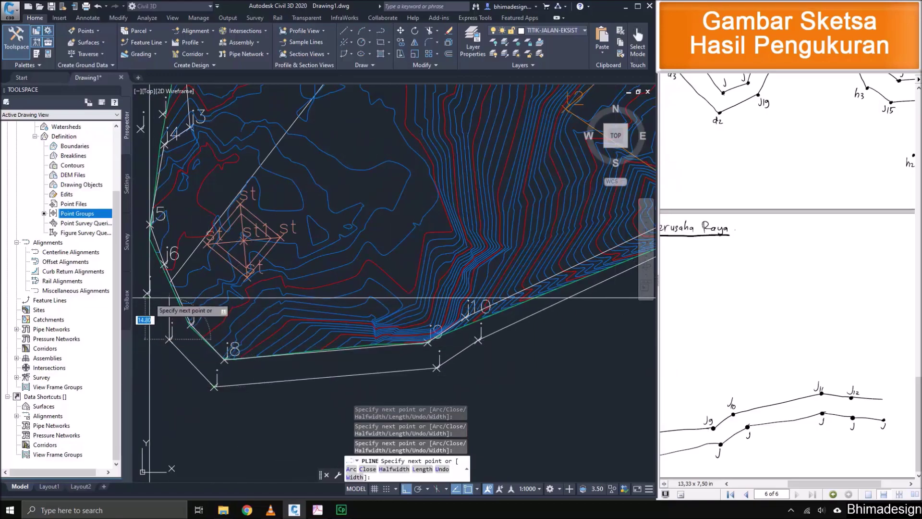
pyautogui.moveTo(148, 296)
pyautogui.mouseDown(button='middle')
pyautogui.moveTo(275, 374)
pyautogui.moveTo(305, 433)
pyautogui.moveTo(336, 401)
pyautogui.moveTo(366, 309)
pyautogui.mouseUp(button='middle')
pyautogui.click(310, 291)
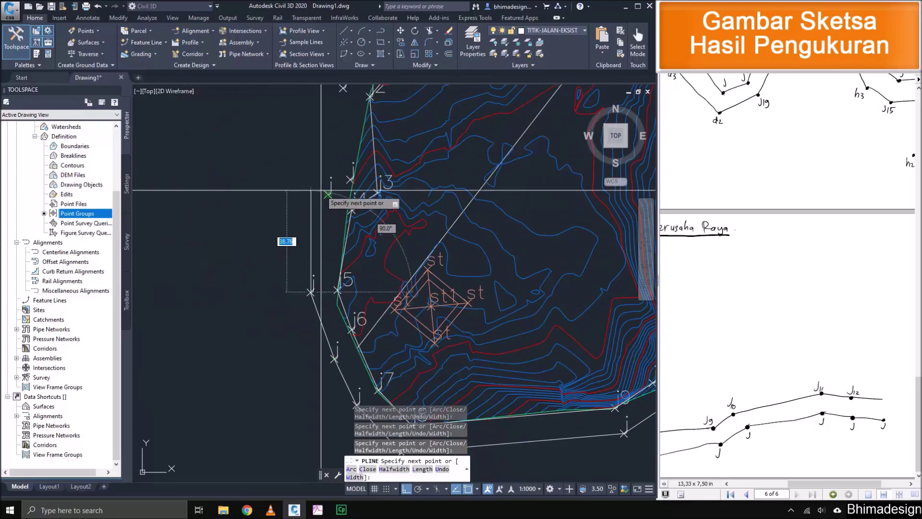
# Complete the outer edge of Jalan Berusaha Raya through the j points opposite j4, j3 and j2, ending at the one beside j1.
pyautogui.scroll(4, 307, 182)
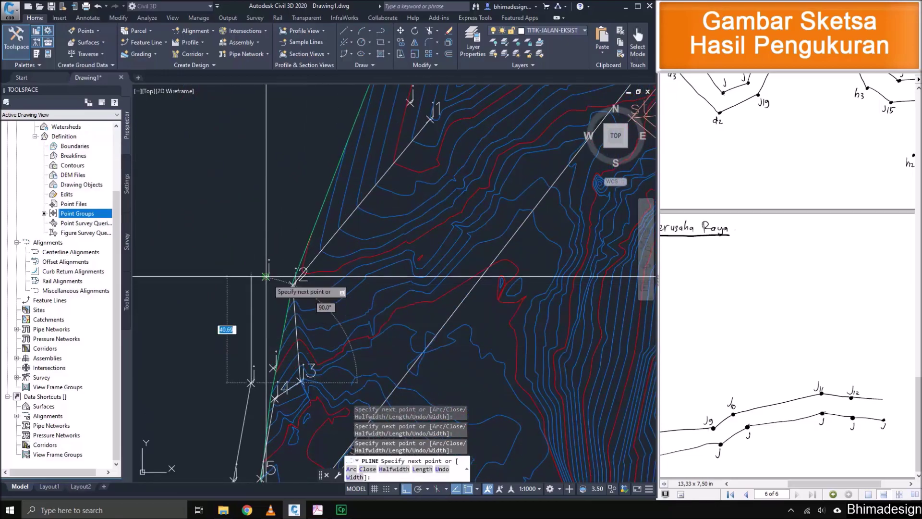
pyautogui.scroll(-2, 277, 368)
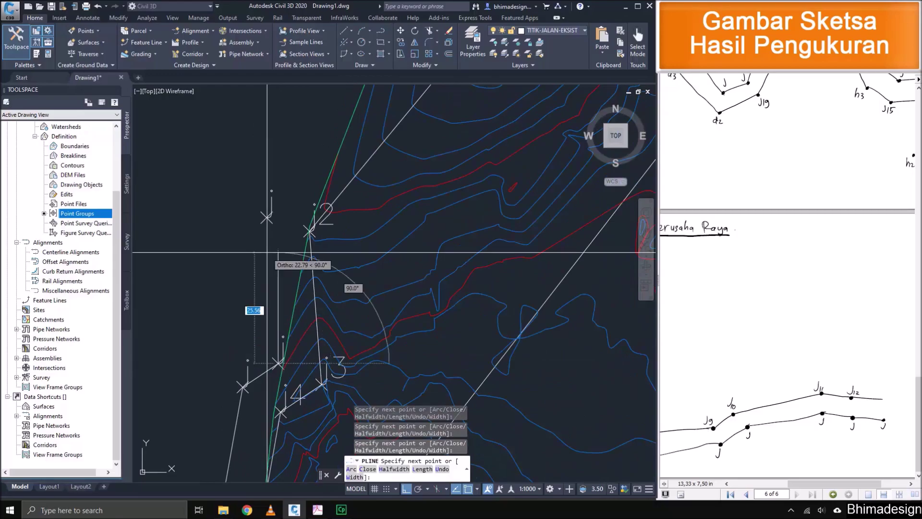
pyautogui.scroll(-3, 312, 219)
pyautogui.scroll(5, 336, 214)
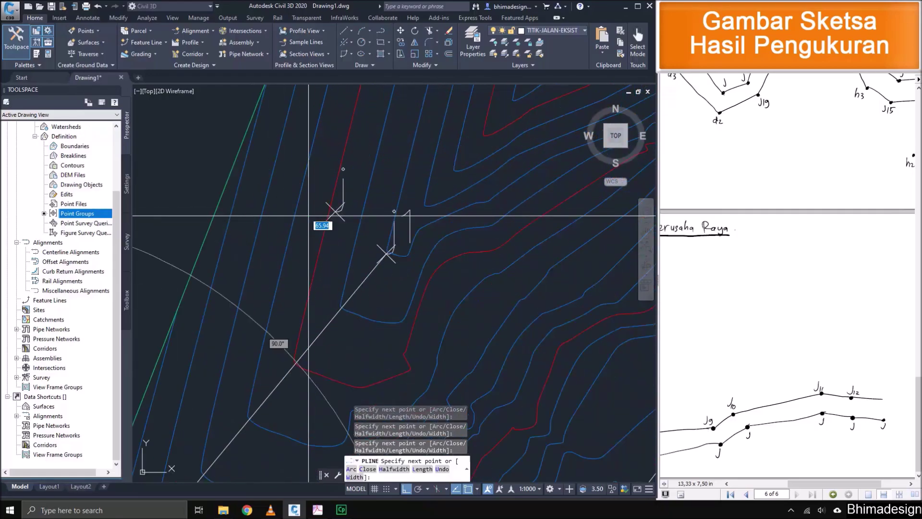
pyautogui.press('Return')
# Compare the drawn road edges and area boundaries with the Jalan Berusaha Raya sketch and the overall site plan.
pyautogui.scroll(-7, 344, 196)
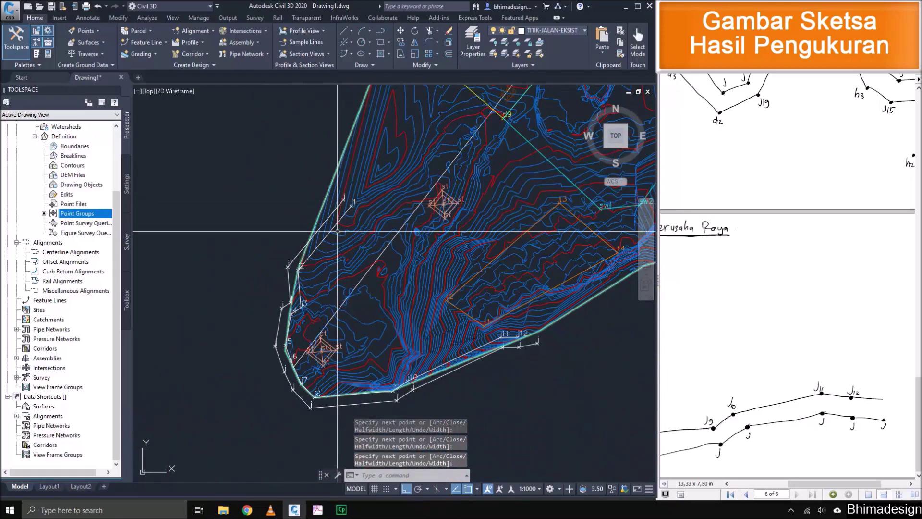
pyautogui.moveTo(359, 333); pyautogui.dragTo(272, 329, button='middle')
pyautogui.moveTo(734, 345); pyautogui.dragTo(884, 351)
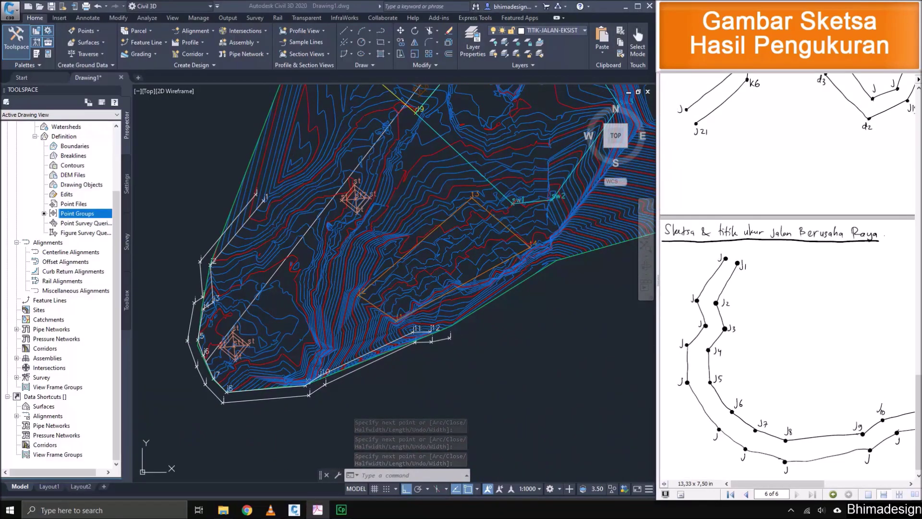
pyautogui.click(549, 381)
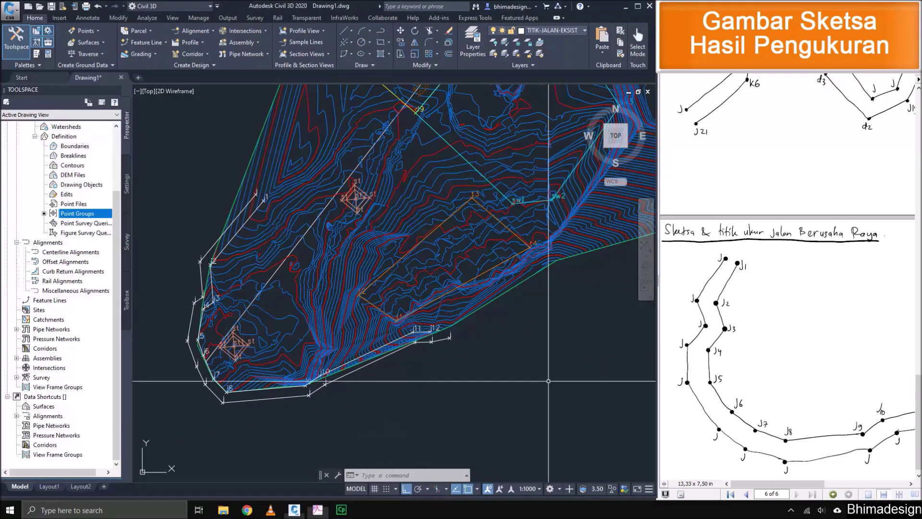
pyautogui.scroll(-4, 372, 363)
pyautogui.moveTo(530, 354); pyautogui.dragTo(383, 389, button='middle')
pyautogui.click(768, 387)
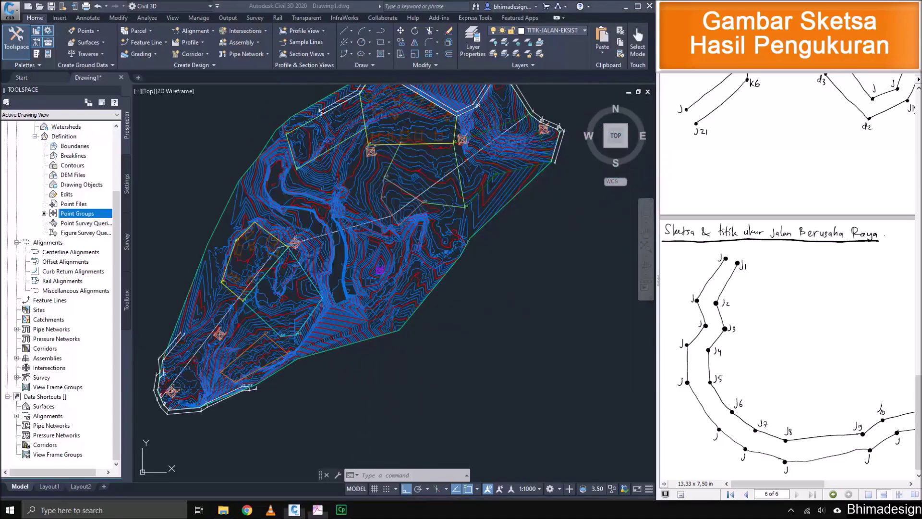
pyautogui.moveTo(768, 386); pyautogui.dragTo(747, 401)
pyautogui.moveTo(918, 417); pyautogui.dragTo(918, 138)
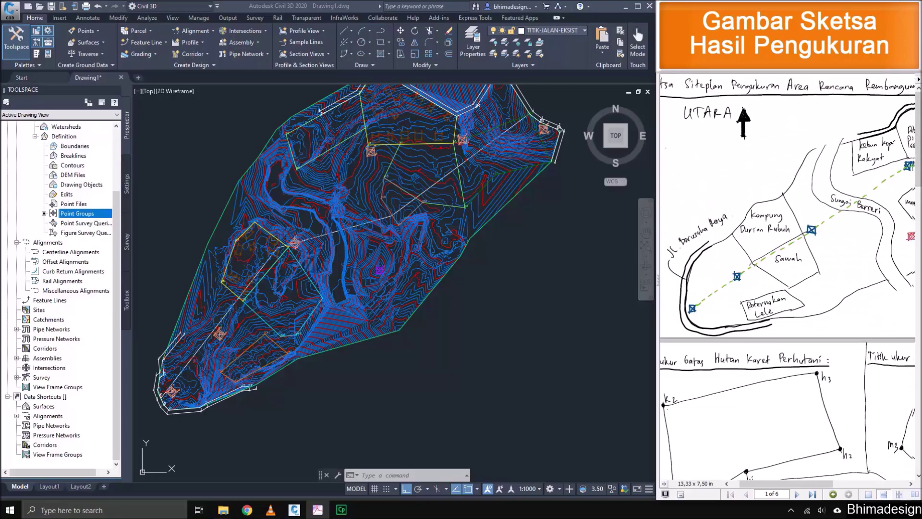
pyautogui.moveTo(716, 261); pyautogui.dragTo(693, 262)
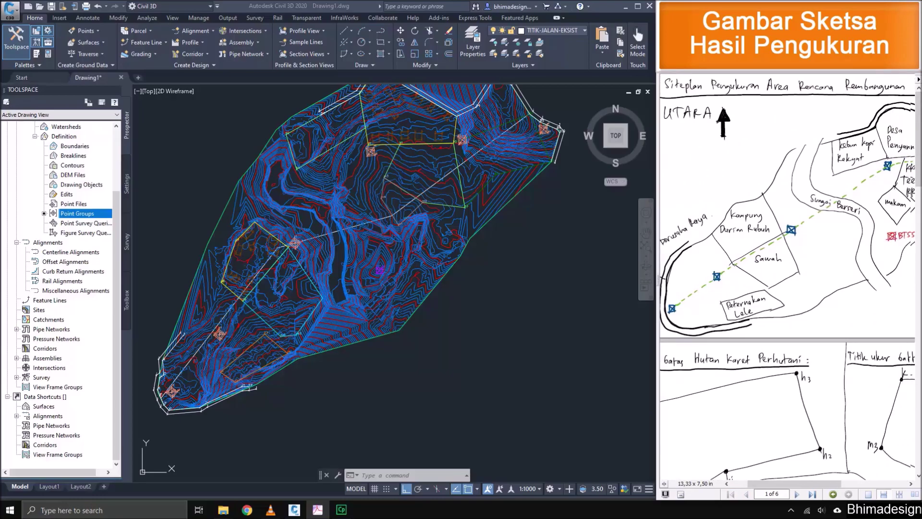
pyautogui.hscroll(1, 788, 206)
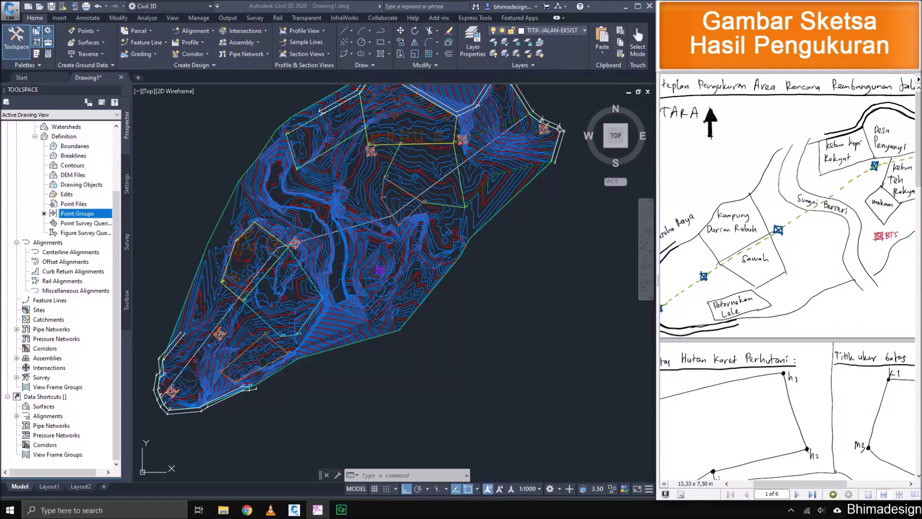
pyautogui.hscroll(3, 788, 207)
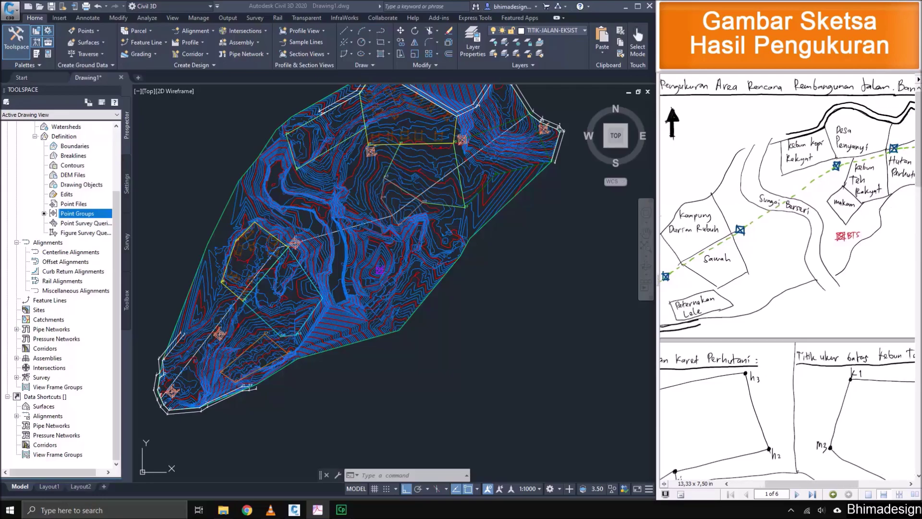
pyautogui.hscroll(4, 788, 207)
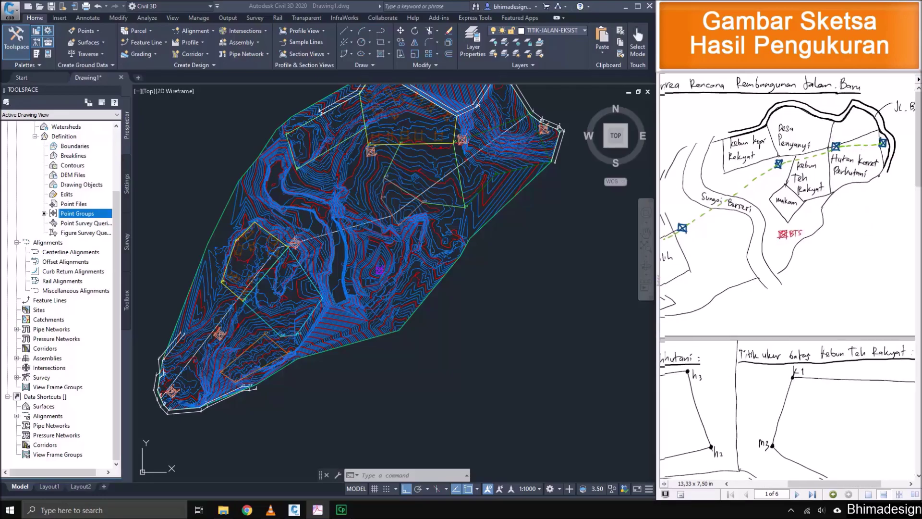
pyautogui.moveTo(684, 237); pyautogui.dragTo(818, 188)
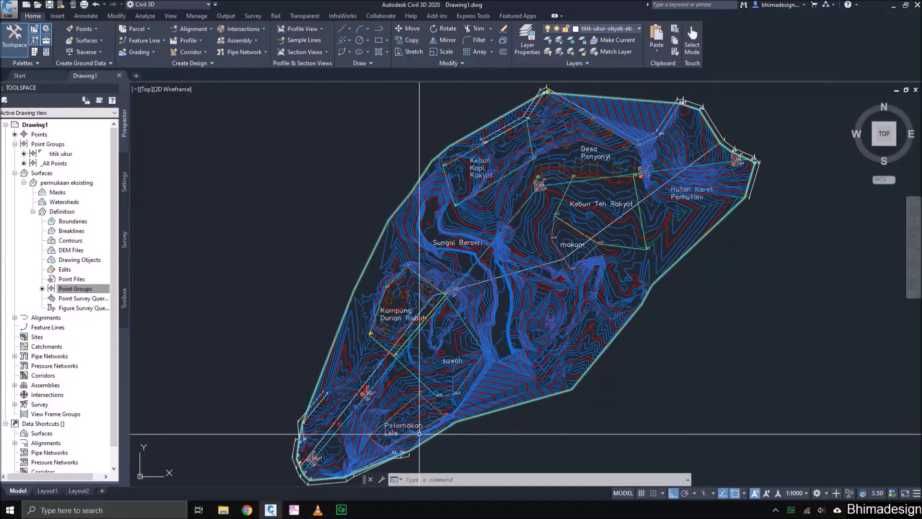
# Examine the labelled areas from Peternakan Lele to Hutan Karet Perhutani, and zoom to the drawing's extents.
pyautogui.scroll(2, 347, 474)
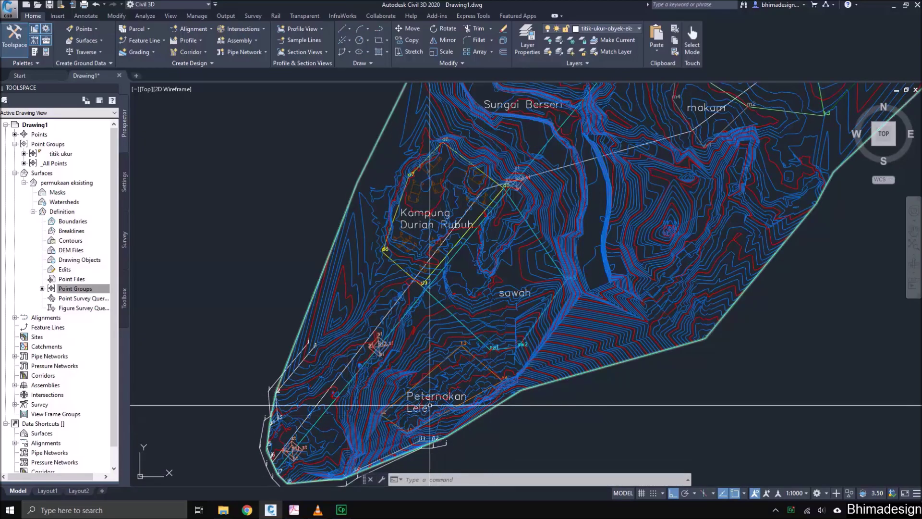
pyautogui.moveTo(497, 315); pyautogui.dragTo(460, 355, button='middle')
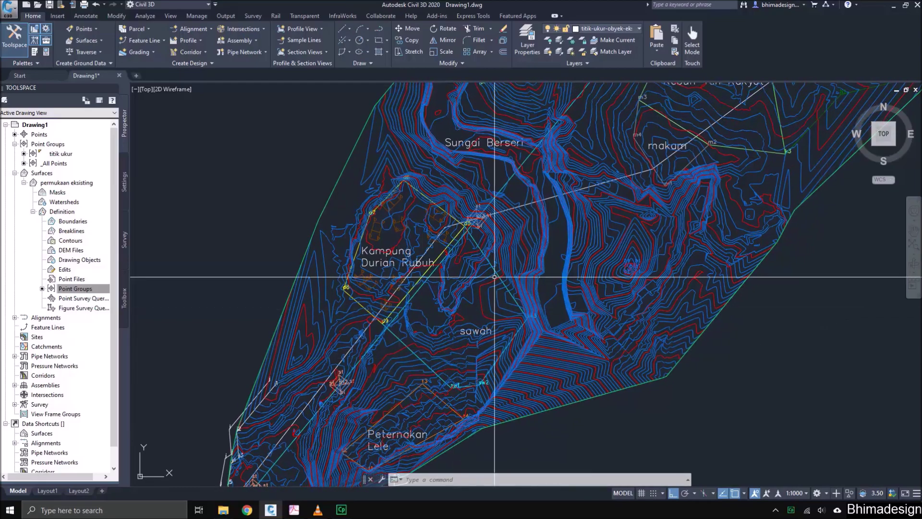
pyautogui.moveTo(496, 275); pyautogui.dragTo(404, 363, button='middle')
pyautogui.moveTo(502, 251); pyautogui.dragTo(464, 312, button='middle')
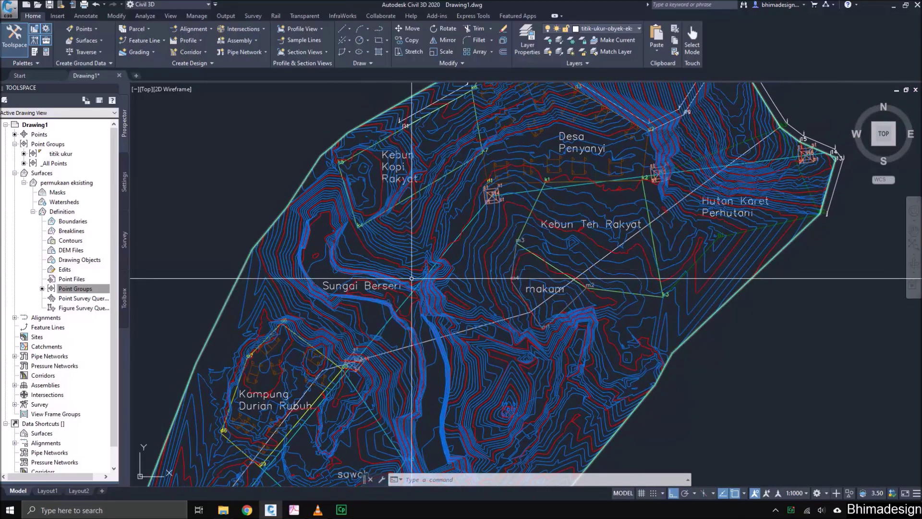
pyautogui.moveTo(618, 185); pyautogui.dragTo(505, 262, button='middle')
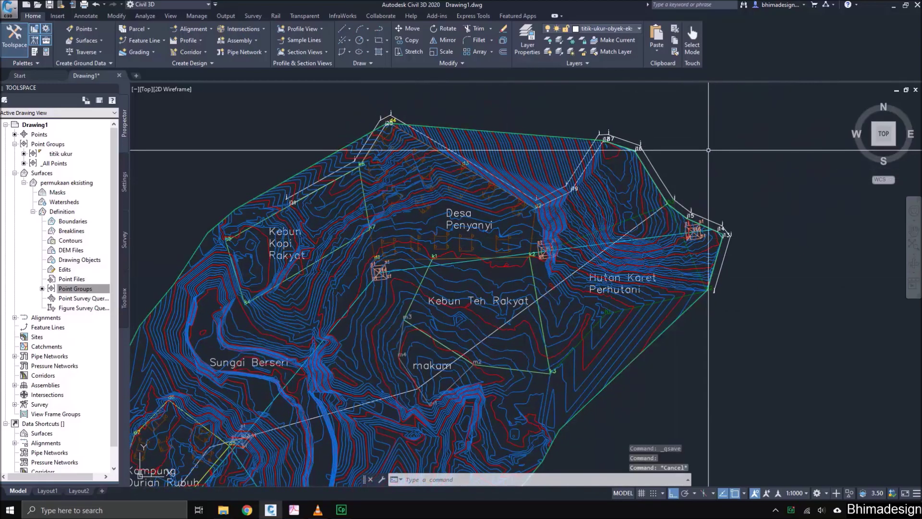
pyautogui.write('z')
pyautogui.press('Return')
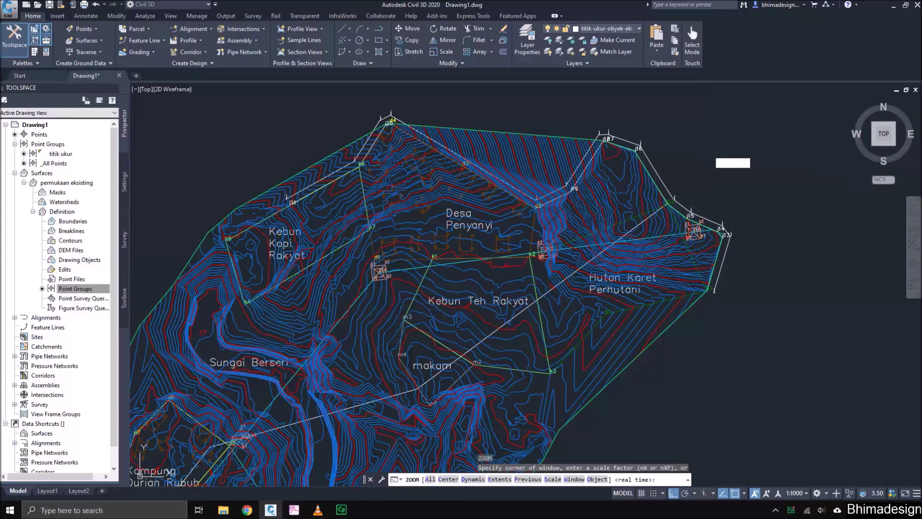
pyautogui.write('e')
pyautogui.press('Return')
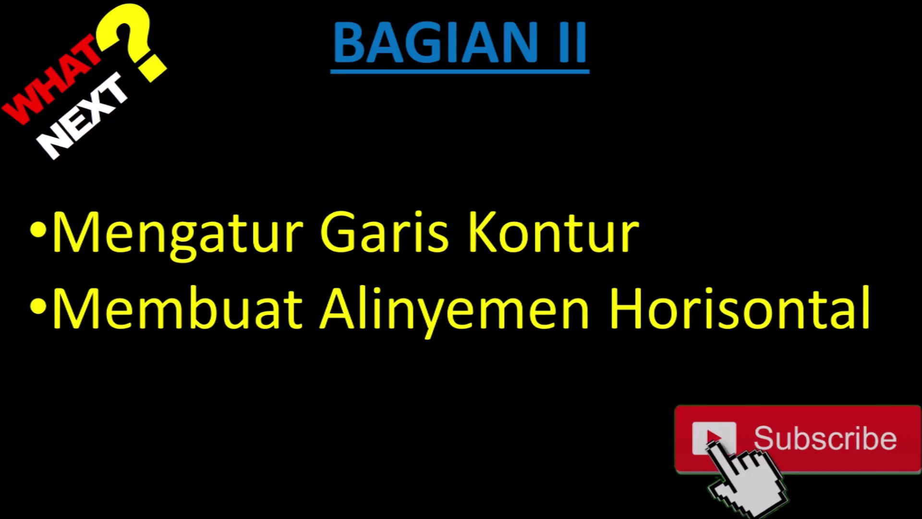